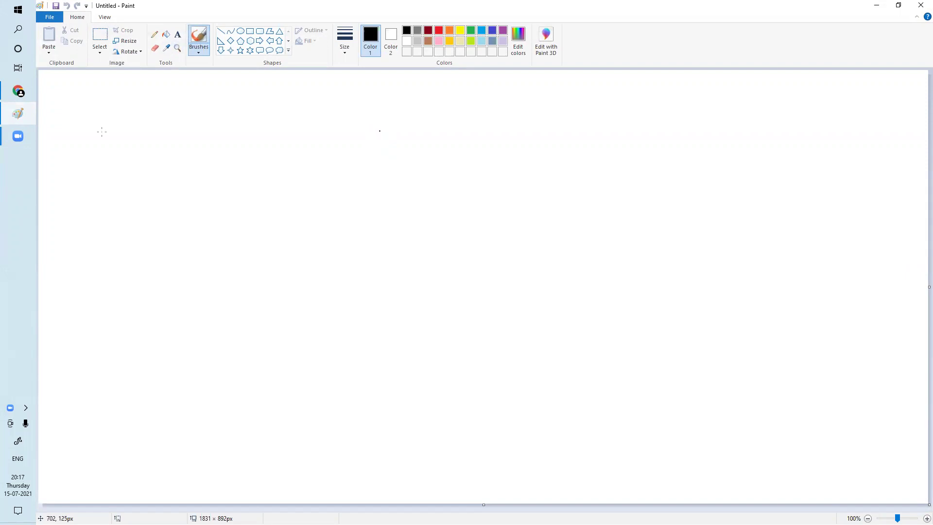
Handwrite the word "Dashboard" in the upper part of the blank canvas and underline it
mouse_move(104, 135)
left_mouse_down()
mouse_move(101, 156)
mouse_move(141, 146)
mouse_move(152, 156)
mouse_move(188, 151)
mouse_move(256, 127)
mouse_move(234, 117)
left_mouse_up()
left_click_drag(93, 179, 290, 141)
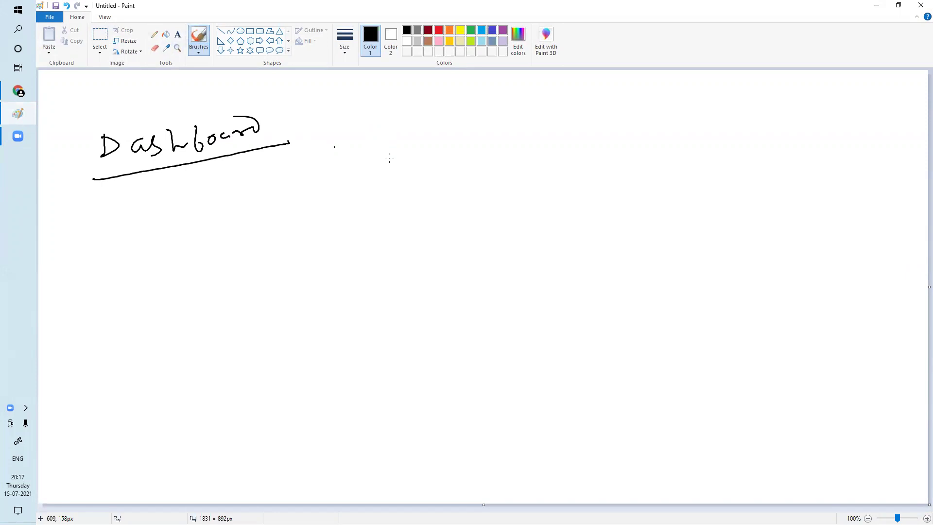
Switch to Dynatrace in the Chrome browser and open the Metrics overview
left_click(18, 91)
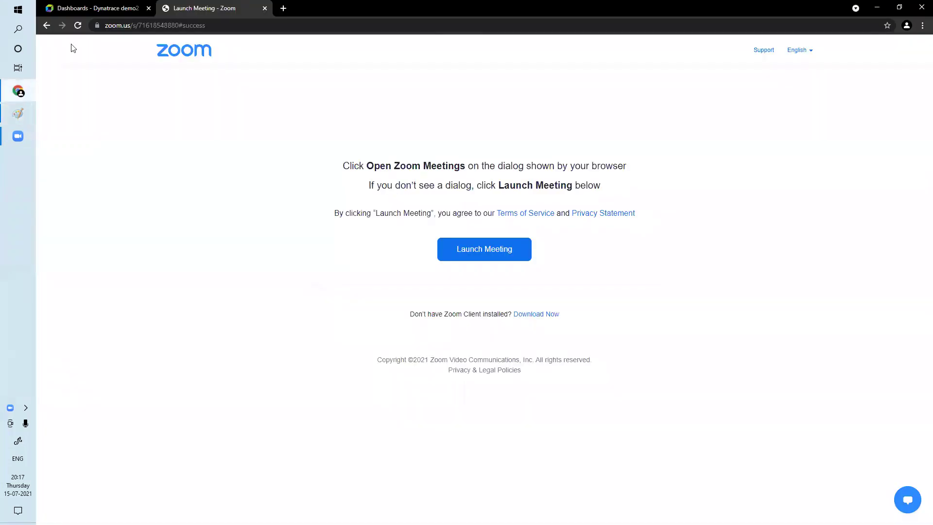
left_click(97, 8)
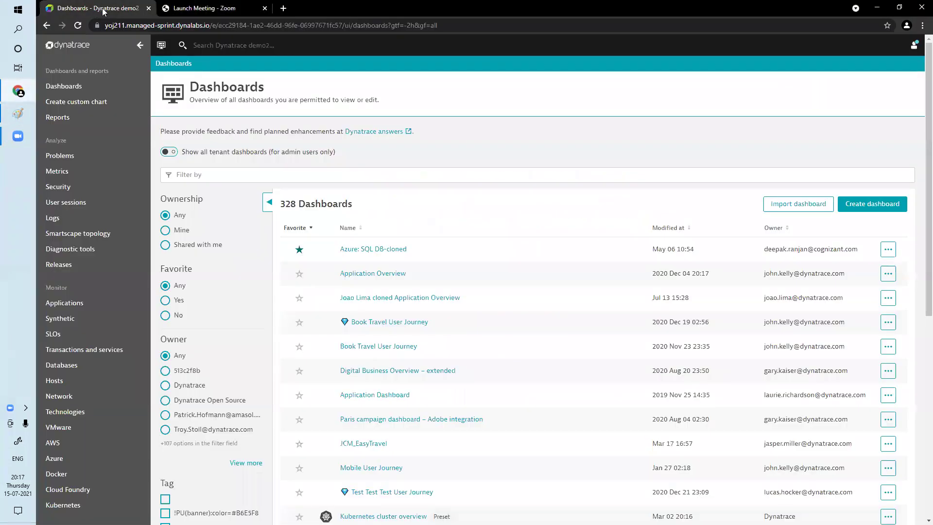
left_click(72, 175)
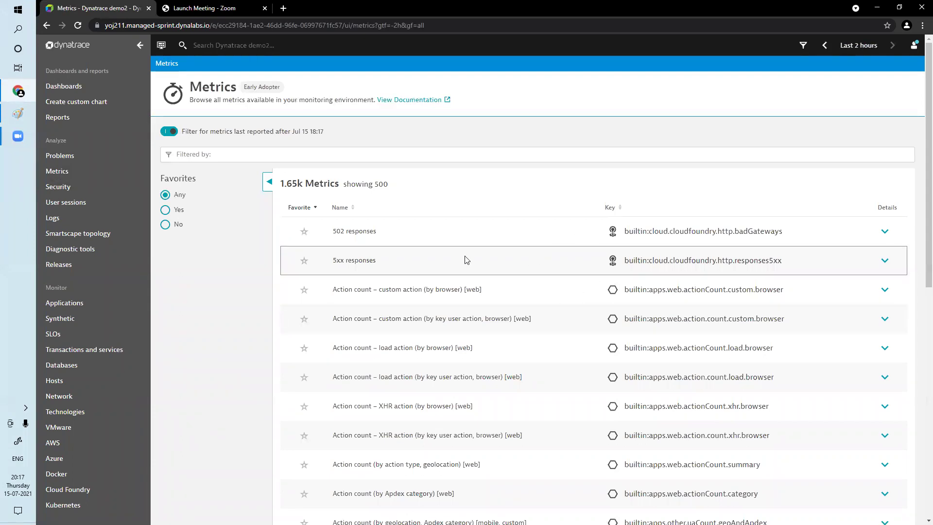
Browse the metrics list page by page up to page 15 to examine the available metric names and keys
scroll(452, 348, "down", 10)
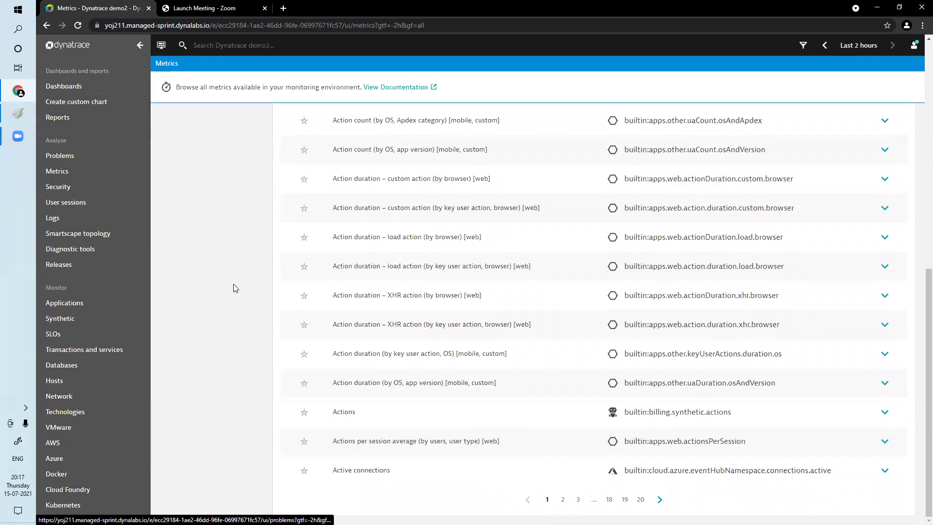
left_click(563, 500)
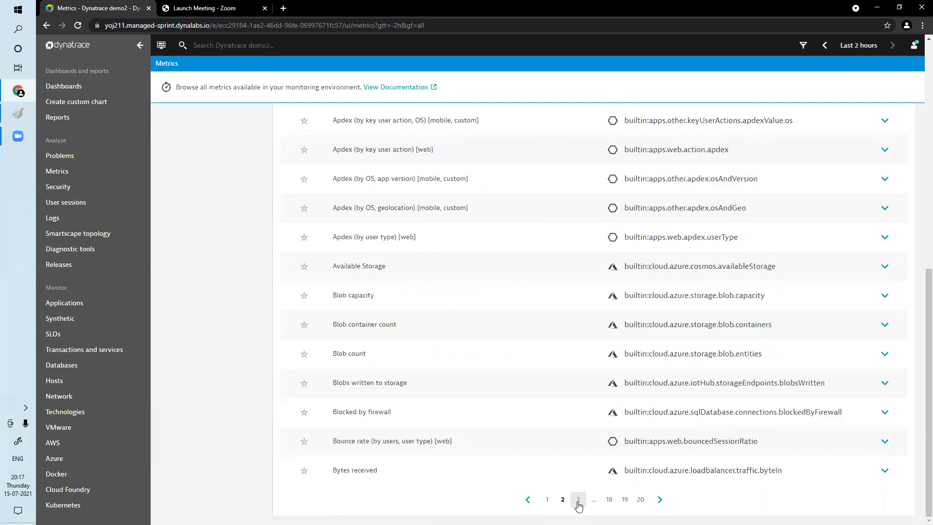
left_click(579, 500)
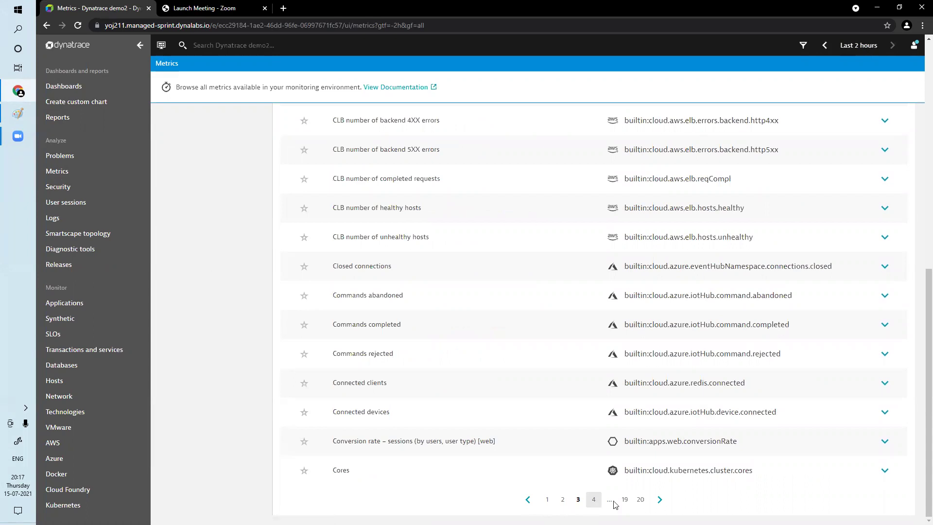
left_click(659, 500)
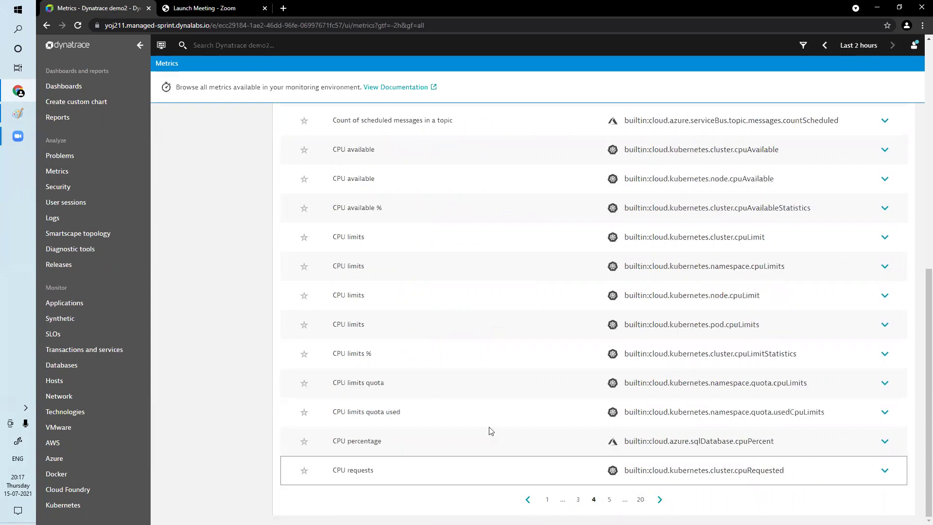
scroll(491, 431, "up", 10)
scroll(491, 431, "down", 10)
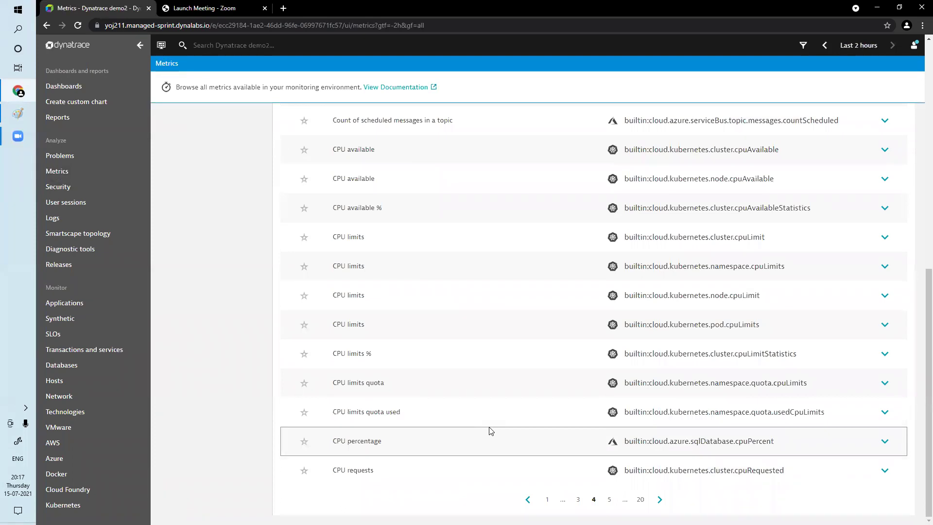
left_click(660, 500)
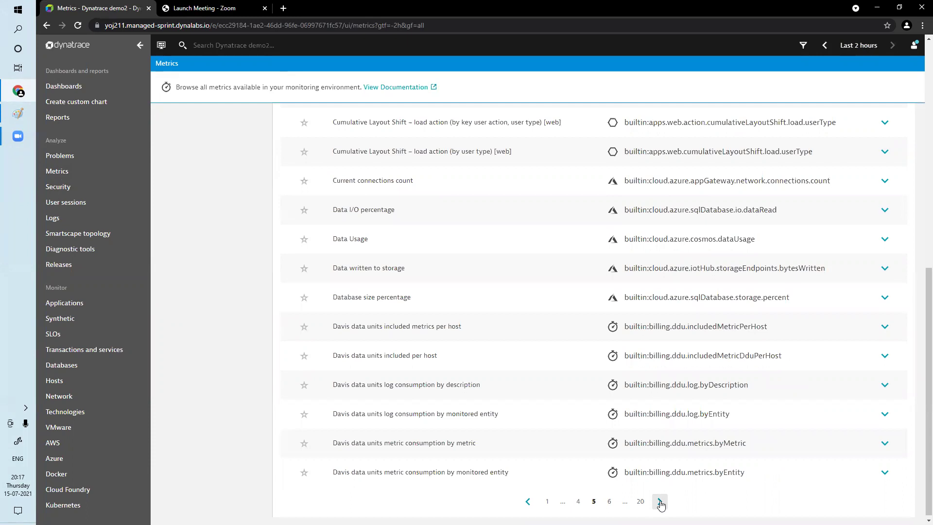
left_click(660, 501)
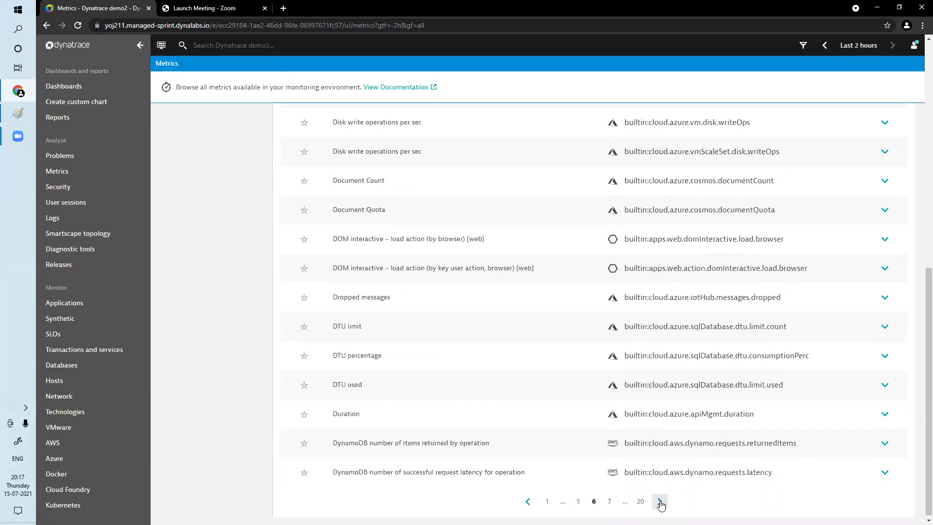
left_click(660, 501)
left_click(660, 502)
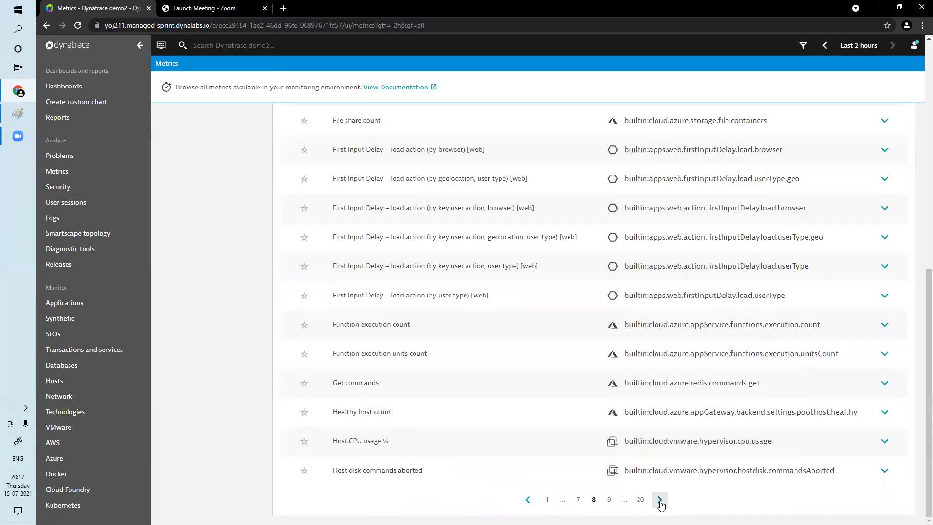
left_click(660, 501)
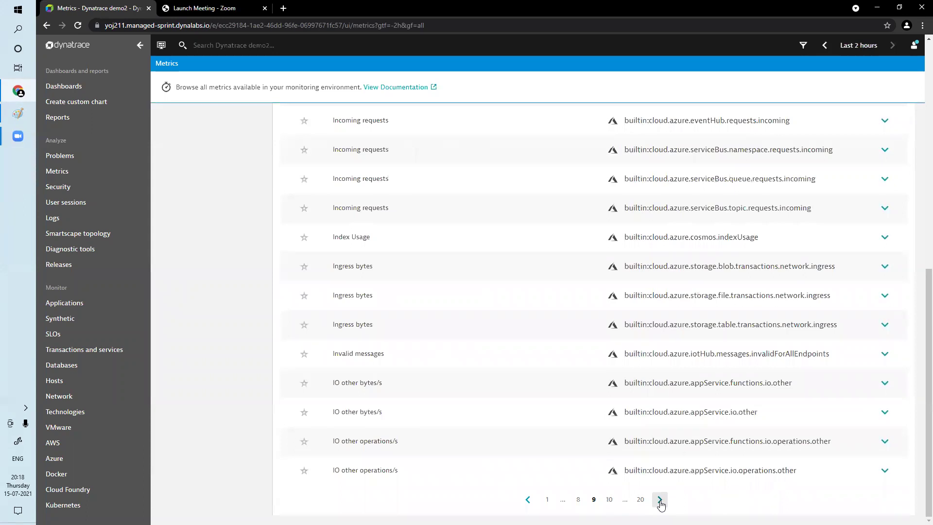
left_click(660, 502)
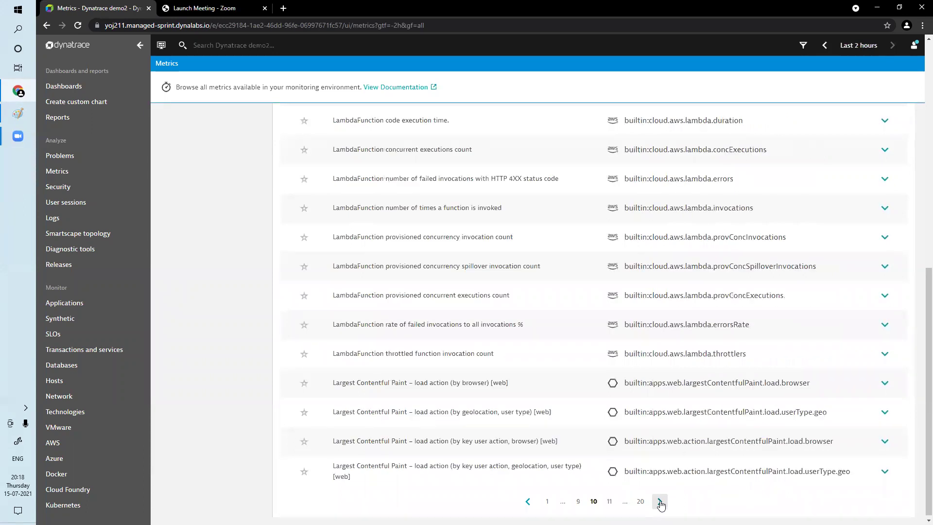
left_click(660, 501)
left_click(660, 500)
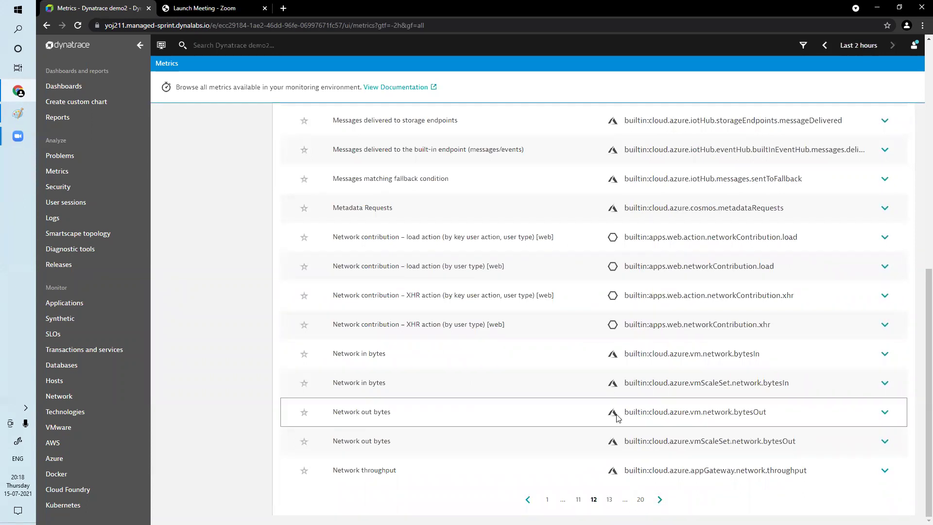
left_click(660, 500)
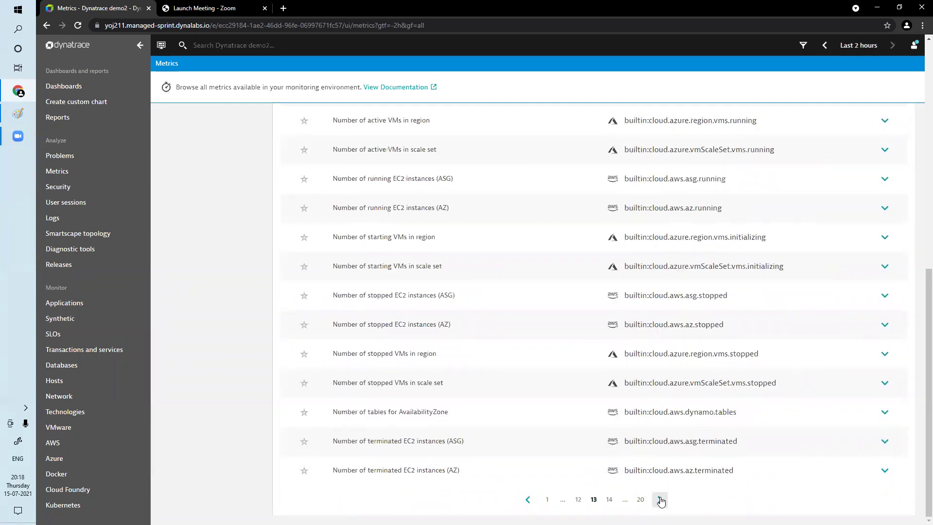
left_click(661, 501)
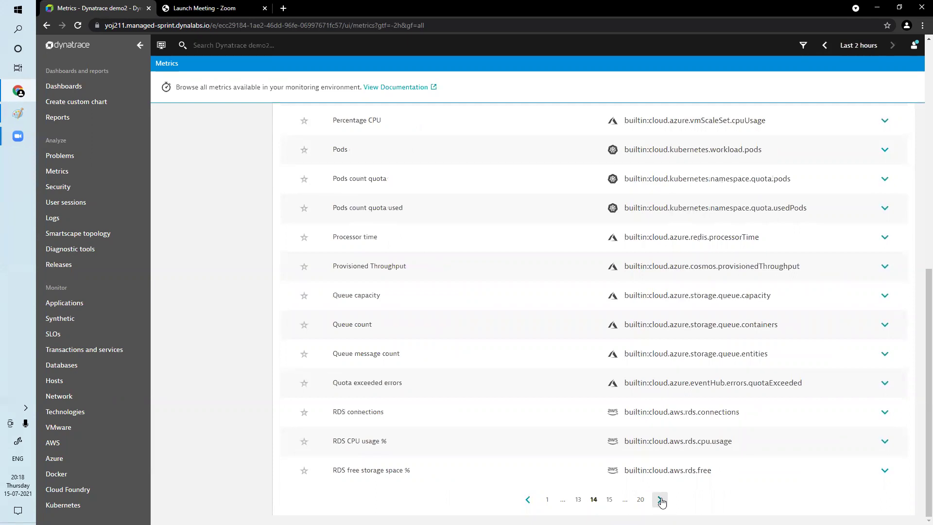
left_click(661, 501)
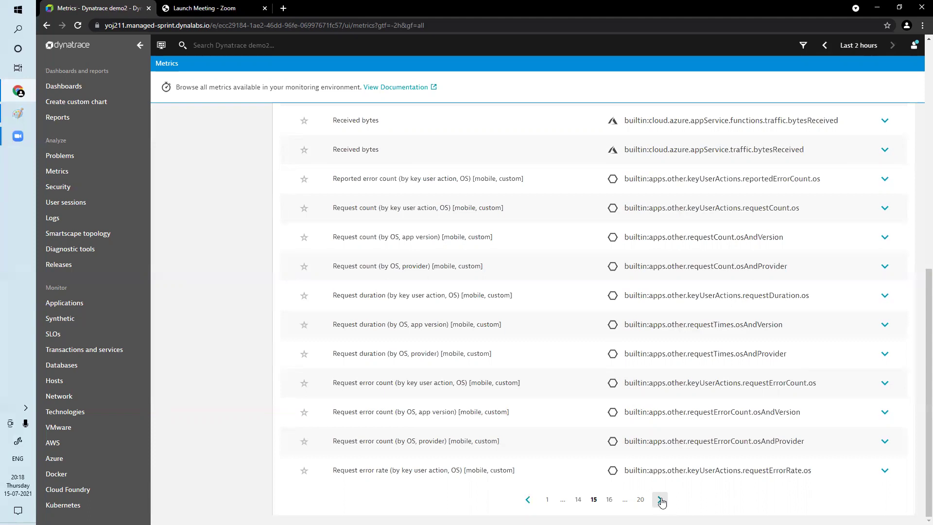
Create a new dashboard named "Demo-Google cloud Load balancing HTTPS"
left_click(63, 91)
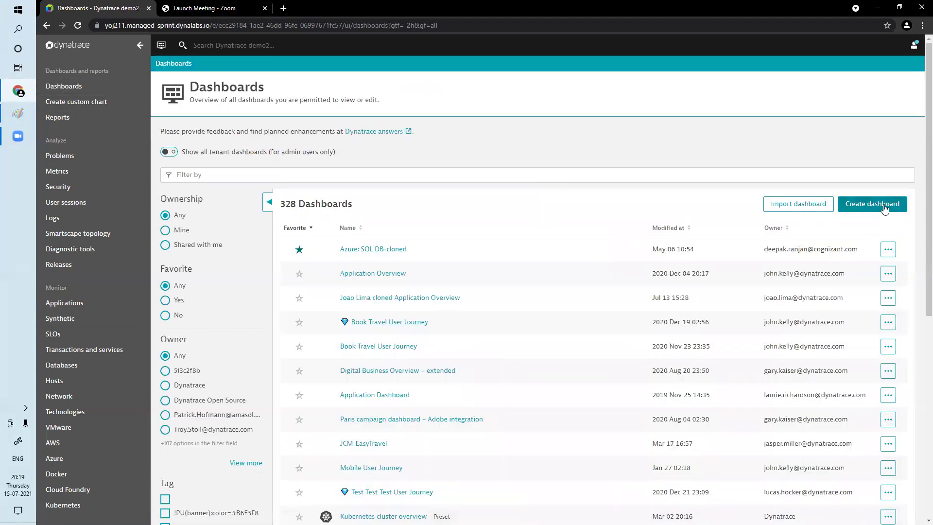
left_click(886, 208)
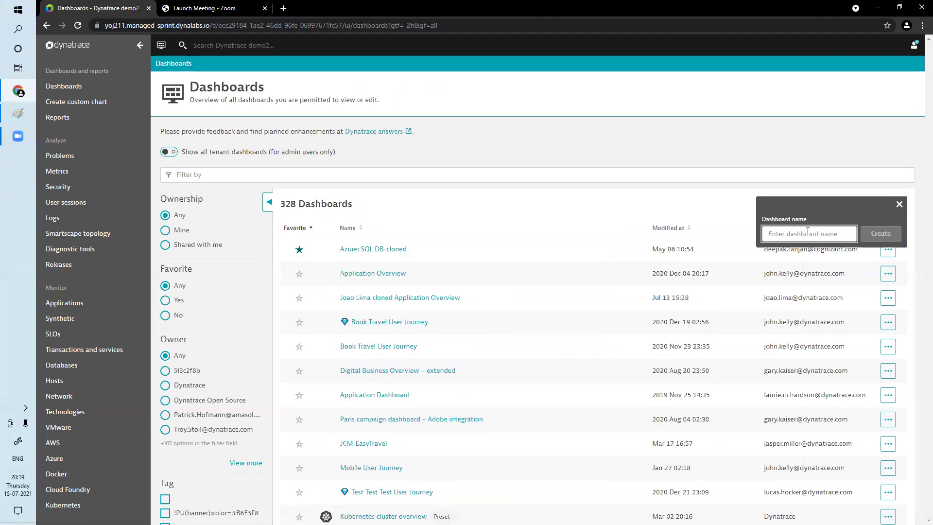
type("D")
type("emo-")
type("Google c")
type("loud ")
type("Load")
type(" balancin")
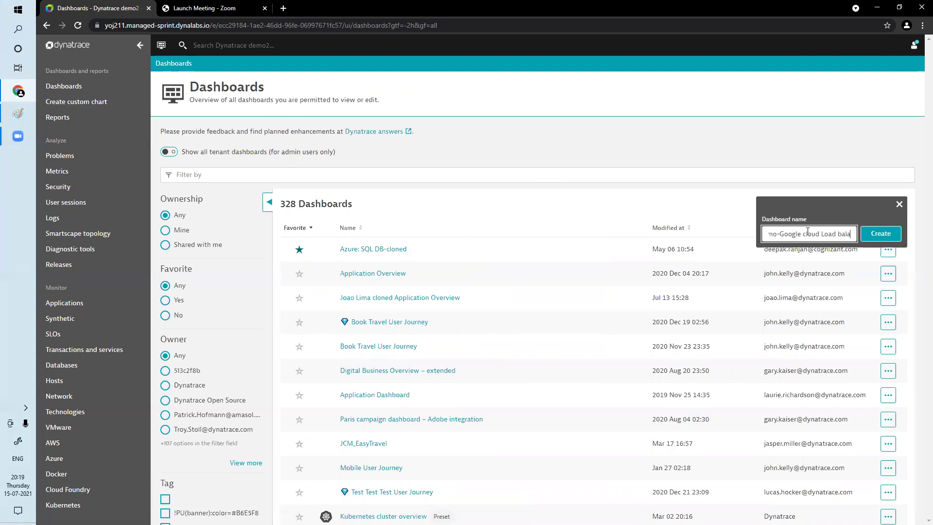
type("g HHTPS")
left_click(840, 235)
key("BackSpace")
type("T")
key("Return")
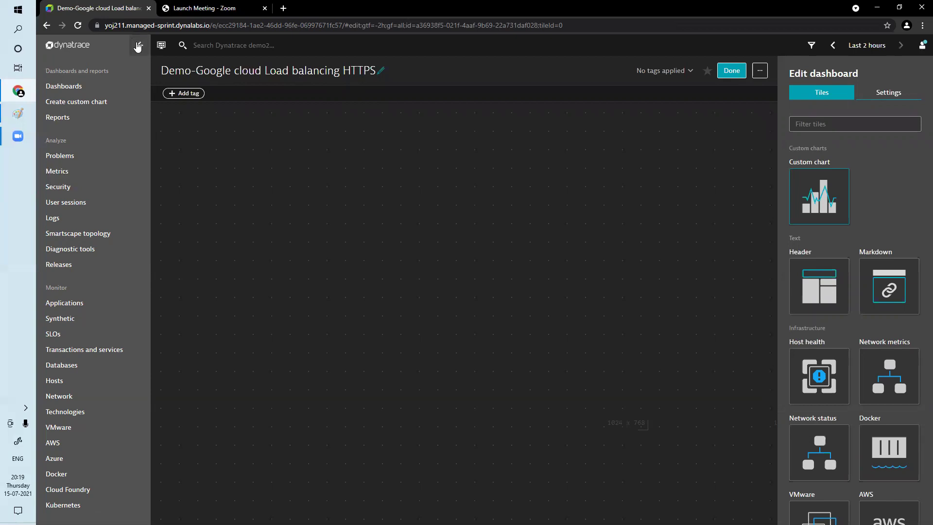
Collapse the navigation menu and add a header tile titled "Usage" in the dashboard's upper-left corner
left_click(138, 46)
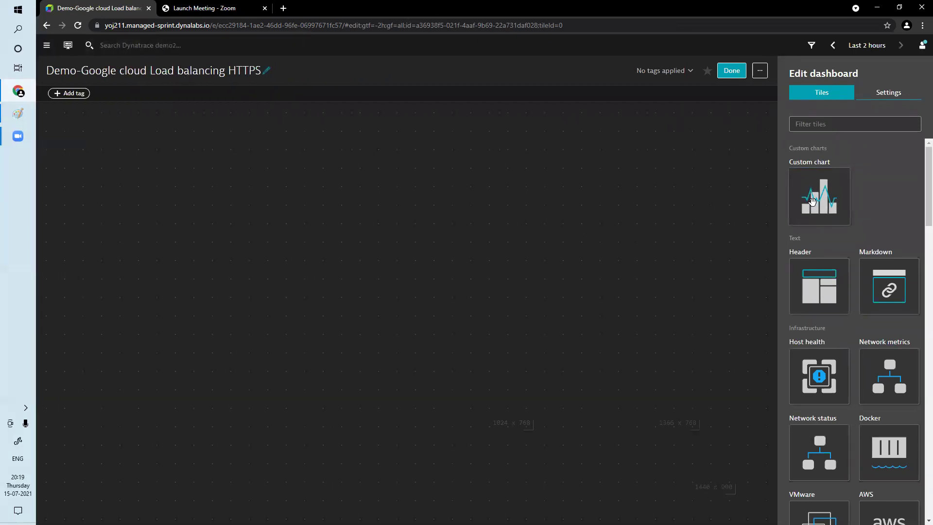
mouse_move(822, 288)
left_mouse_down()
mouse_move(191, 157)
mouse_move(113, 122)
left_mouse_up()
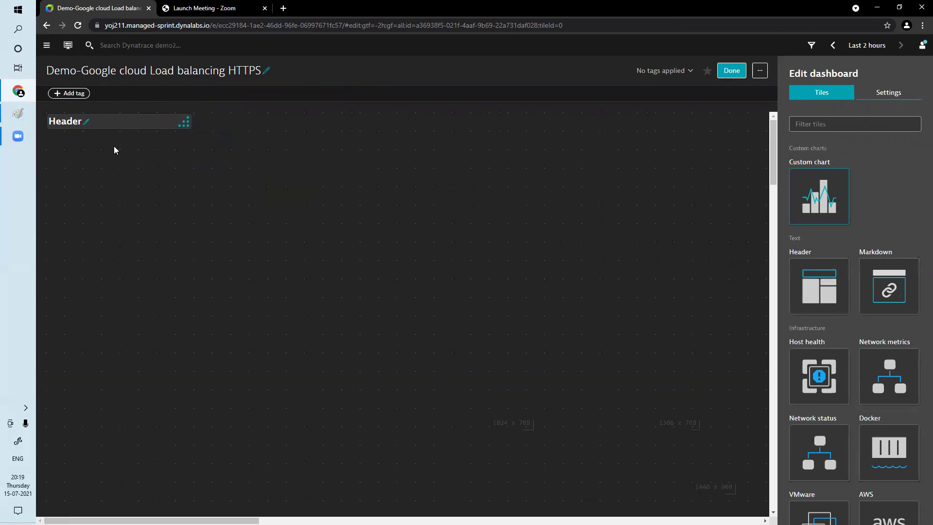
left_click(90, 123)
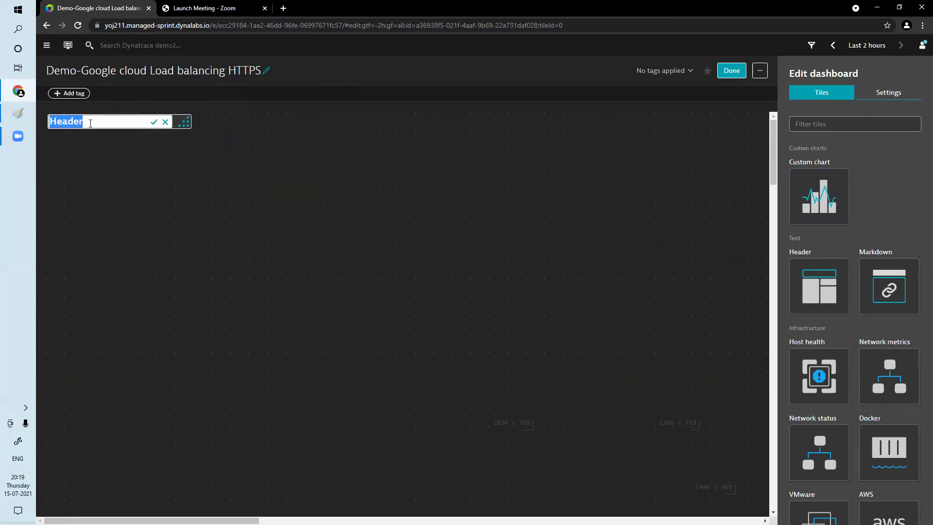
key("BackSpace")
type("Usage")
left_click(153, 123)
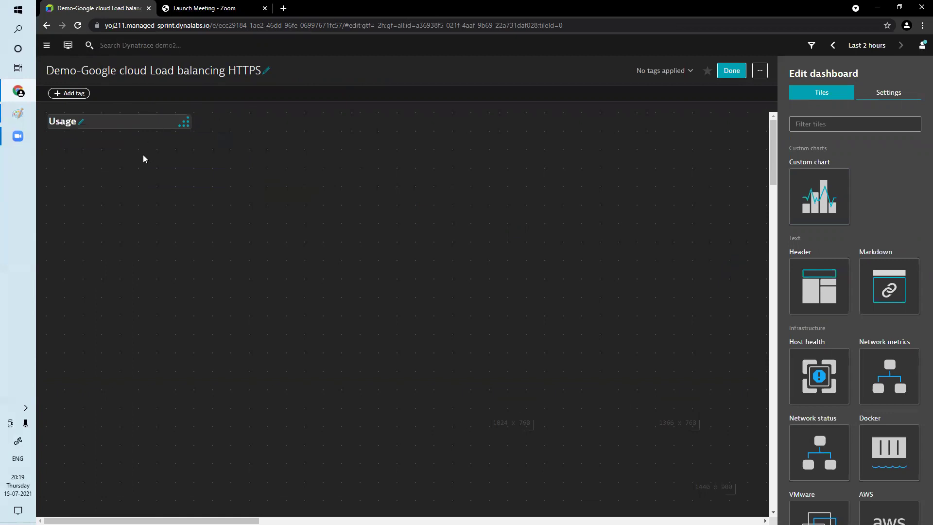
Add a header tile titled "Request Count By Forwarding rule" directly below Usage and widen it to fit the full title
mouse_move(806, 263)
left_mouse_down()
mouse_move(833, 279)
mouse_move(109, 147)
left_mouse_up()
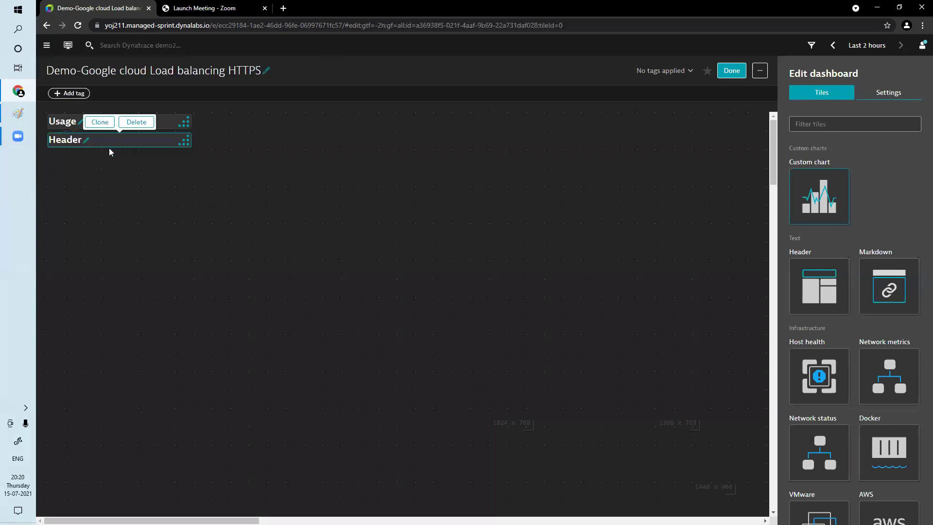
left_click(84, 140)
key("BackSpace")
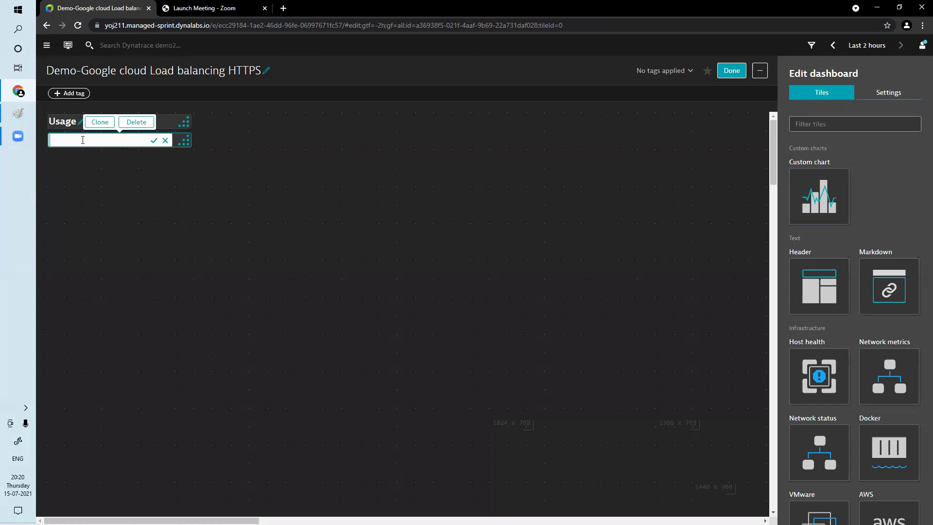
type("Request Count By Fo")
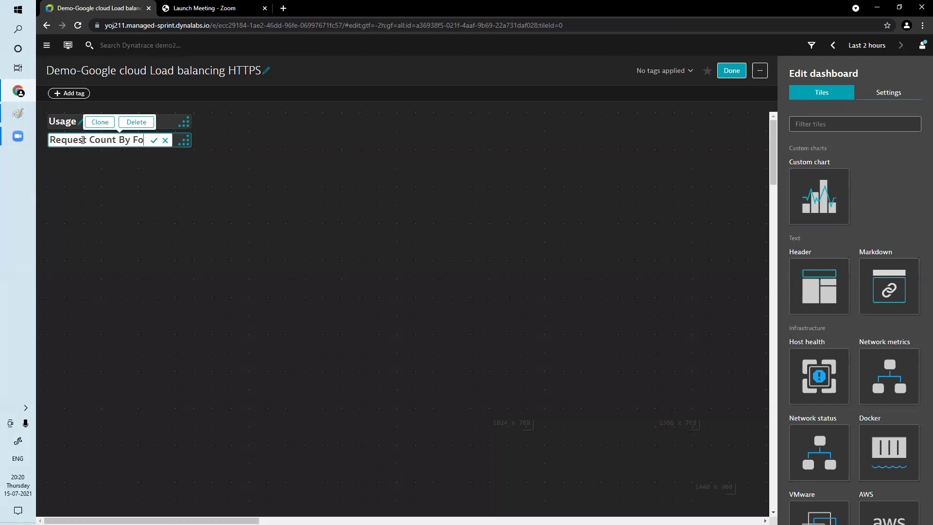
type("rwa")
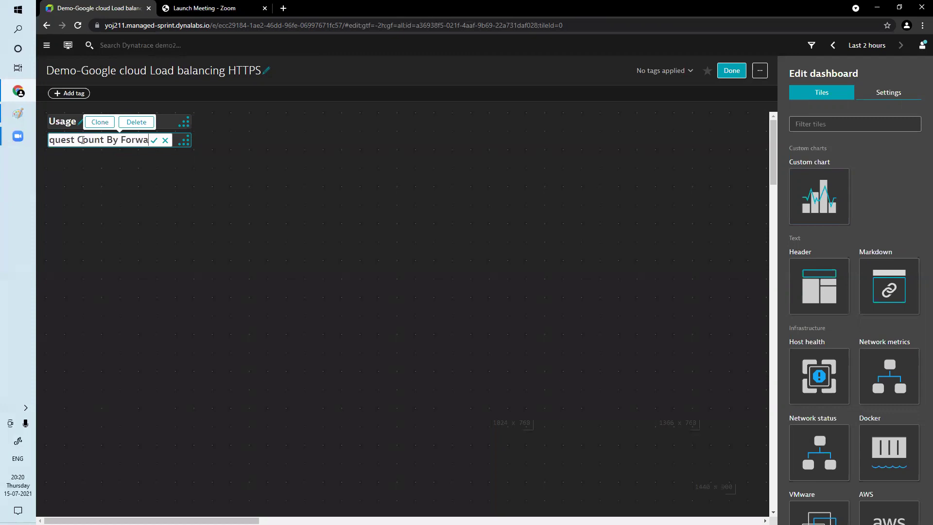
type("rding")
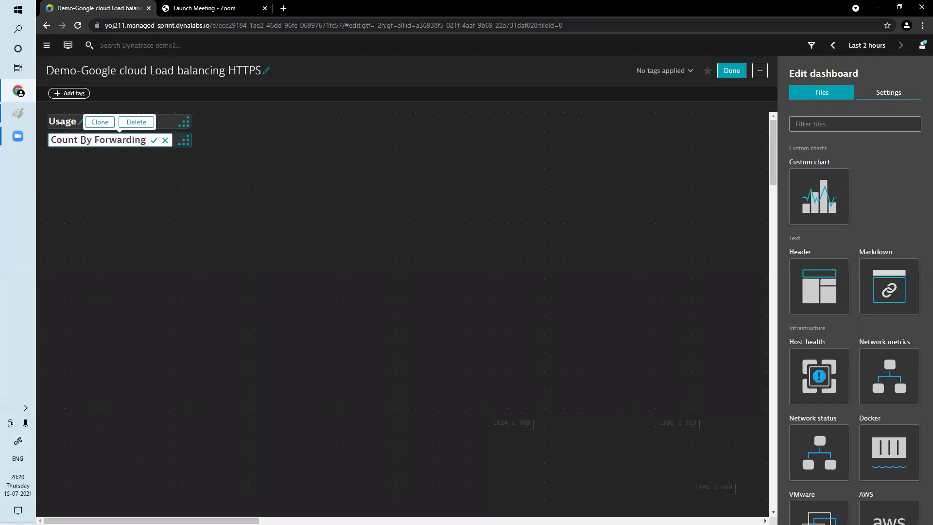
type("rule")
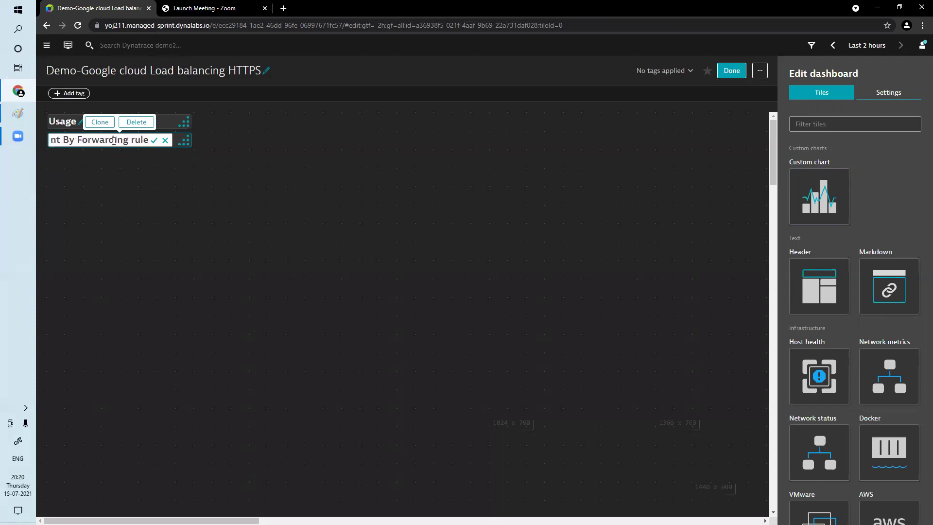
left_click(154, 140)
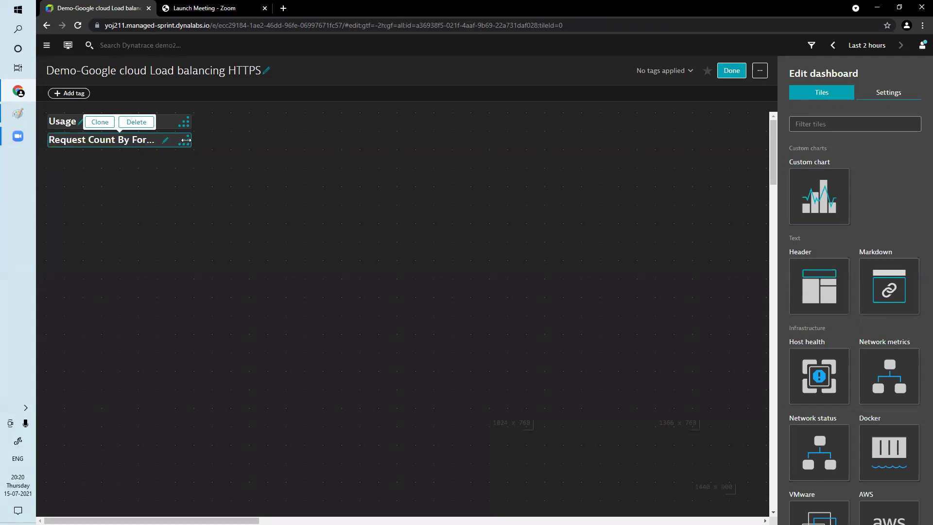
mouse_move(187, 145)
left_mouse_down()
mouse_move(247, 142)
mouse_move(243, 151)
left_mouse_up()
left_click(141, 183)
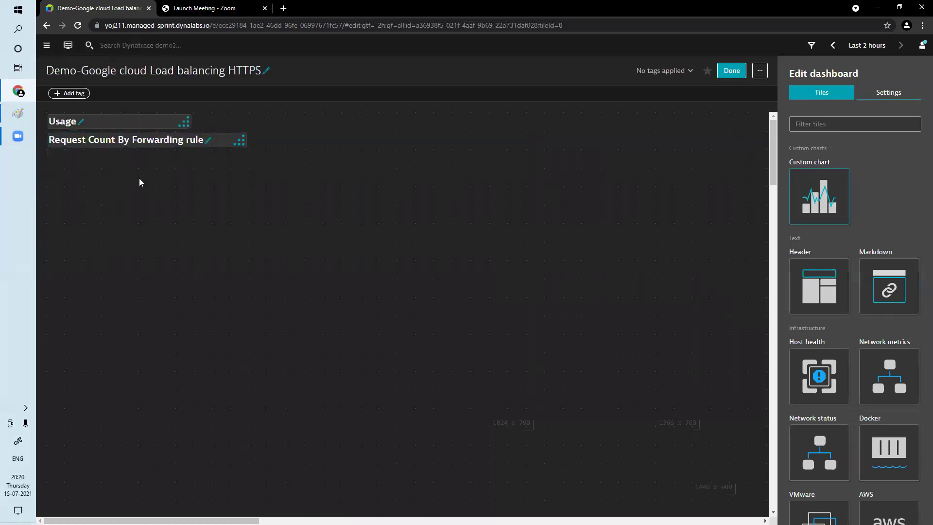
Add a custom chart tile directly below the "Request Count By Forwarding rule" header
mouse_move(819, 199)
left_mouse_down()
mouse_move(188, 245)
mouse_move(134, 239)
mouse_move(119, 226)
left_mouse_up()
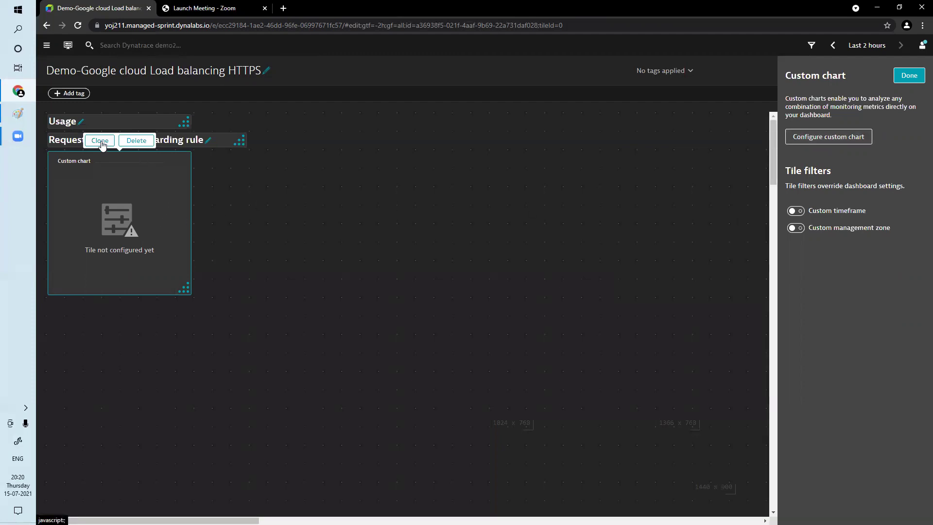
Delete the unconfigured custom chart tile below the "Request Count By Forwarding rule" header
left_click(137, 144)
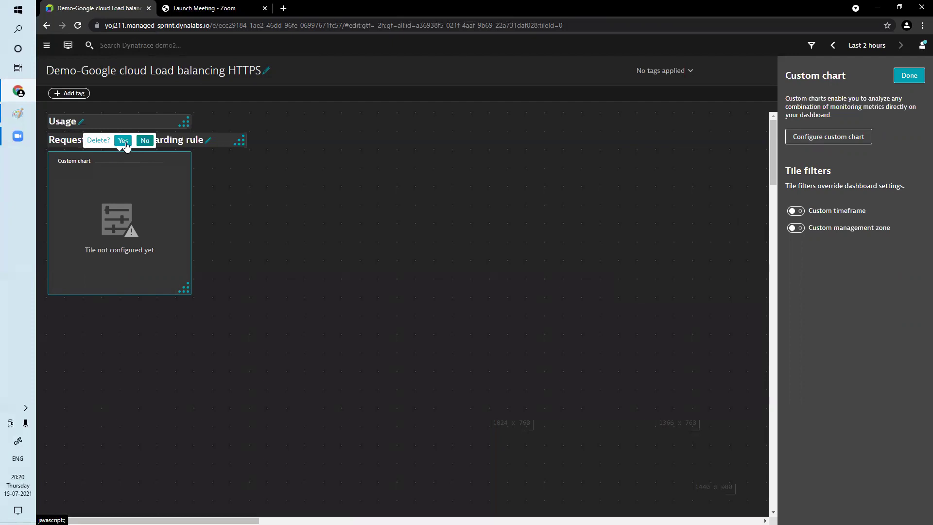
left_click(125, 144)
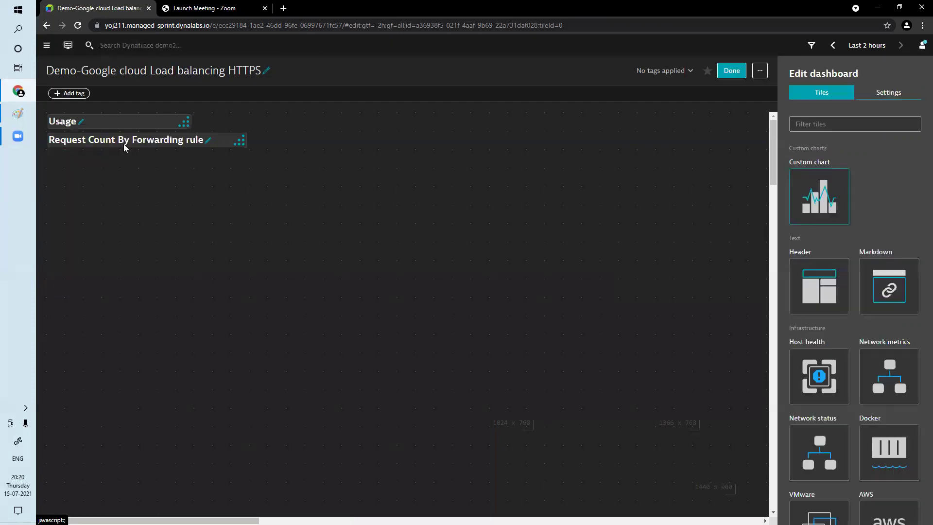
Open the Metrics page in a new browser tab, closing the Zoom meeting tab
left_click(47, 46)
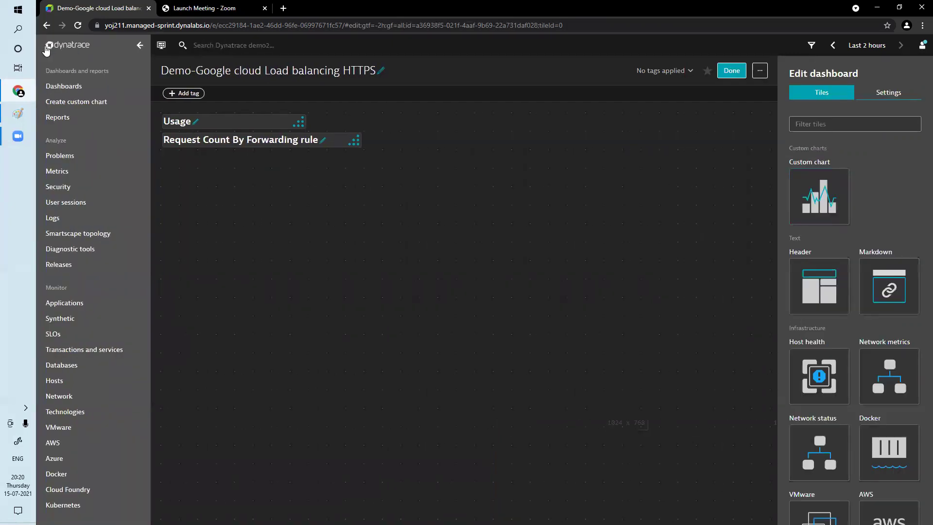
right_click(67, 172)
left_click(82, 179)
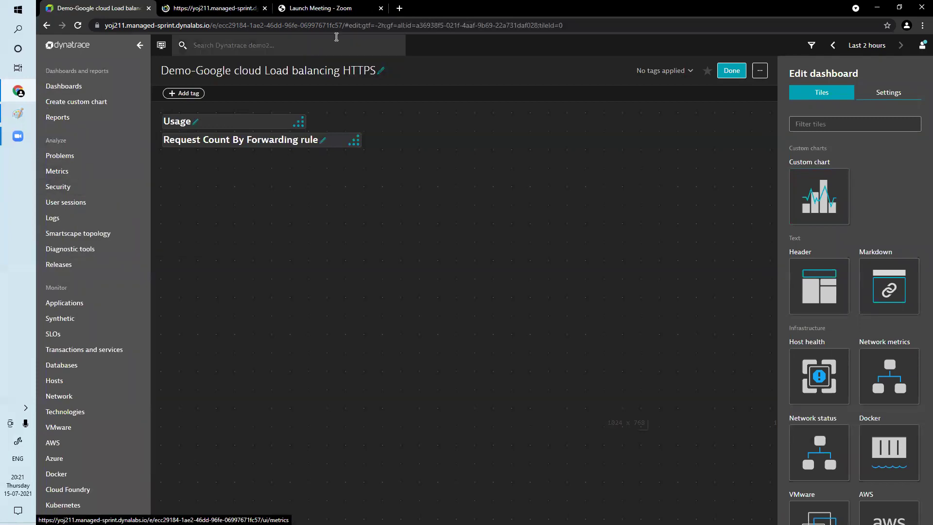
left_click(381, 8)
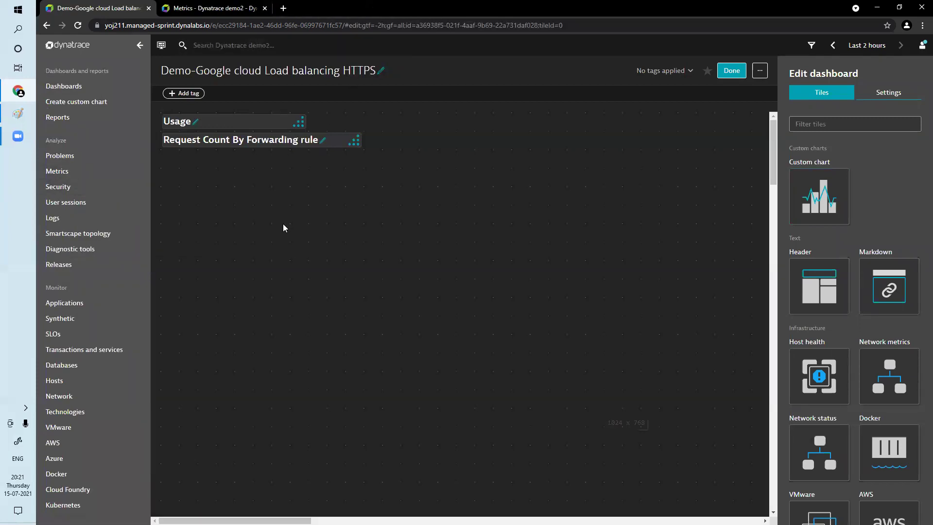
left_click(218, 9)
Filter the metrics list by the text "request" and look through the matching metrics
left_click(311, 154)
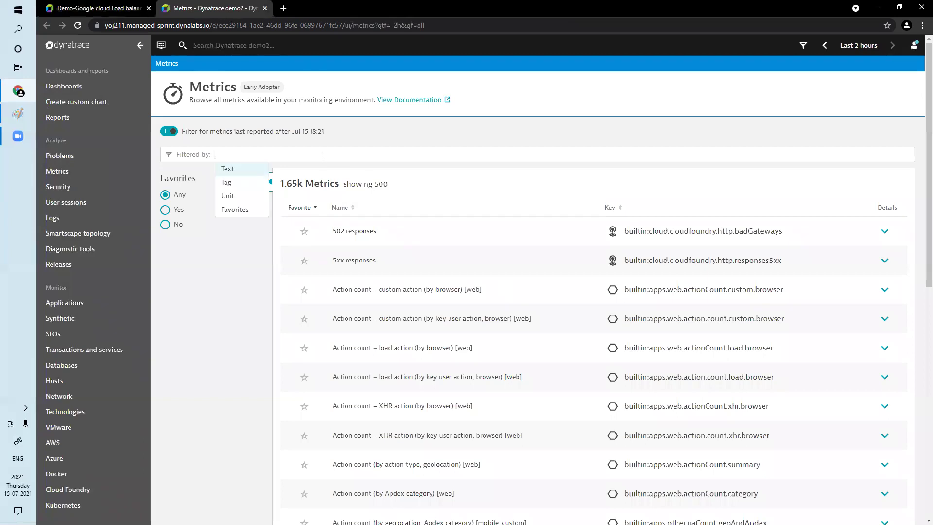
left_click(238, 171)
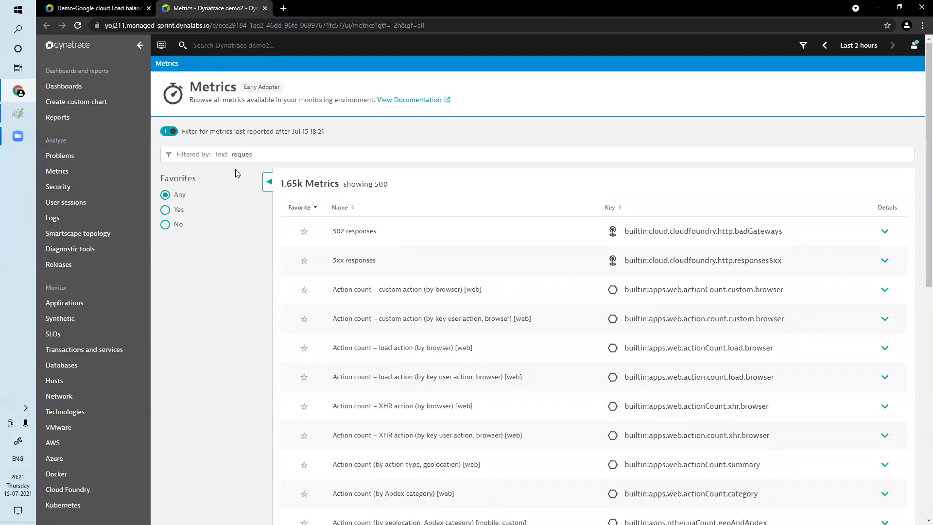
key("Return")
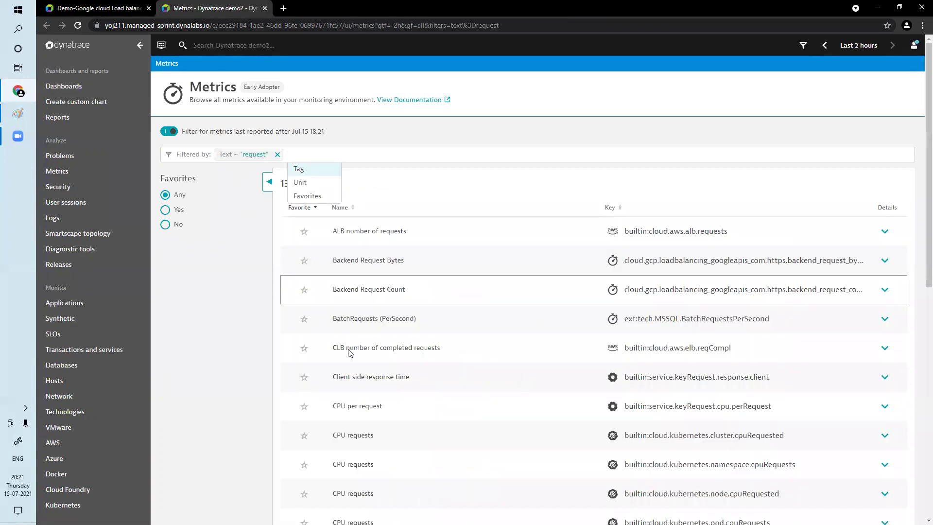
left_click(559, 102)
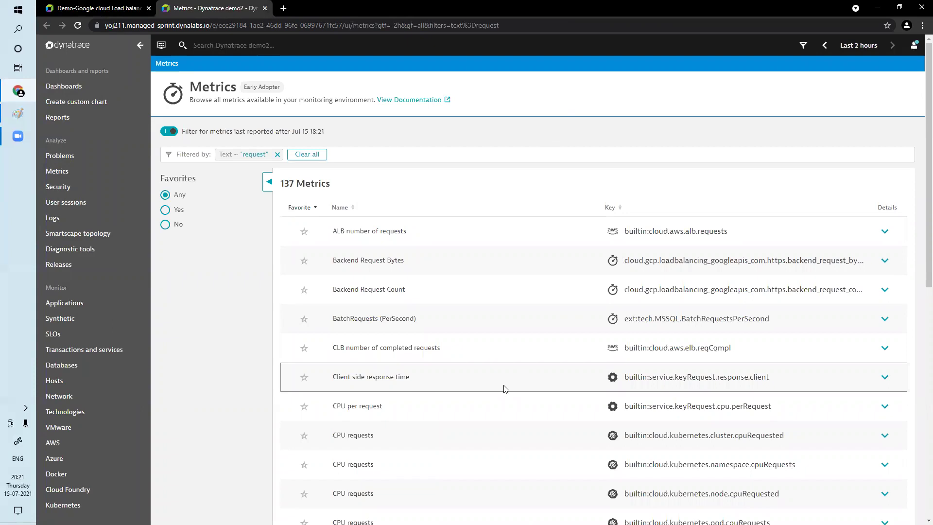
scroll(506, 389, "down", 9)
scroll(506, 389, "up", 9)
scroll(505, 389, "down", 9)
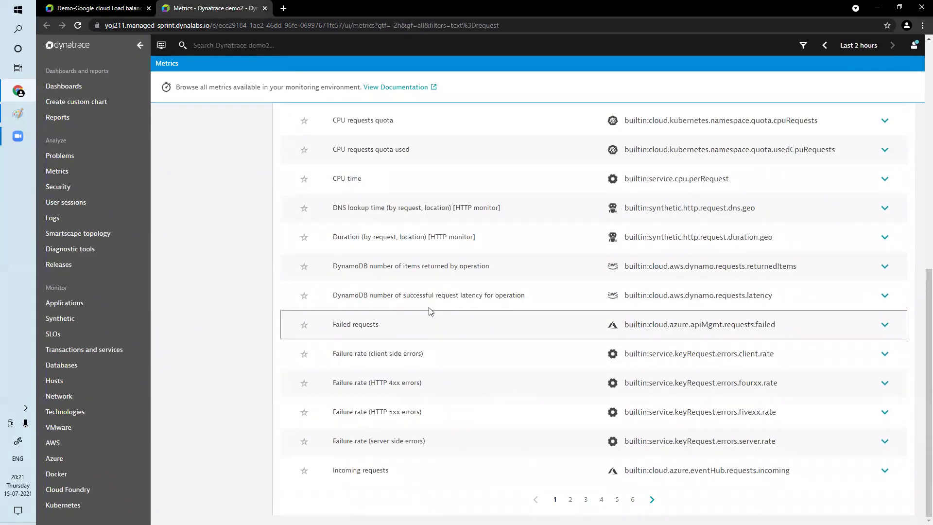
scroll(429, 309, "up", 9)
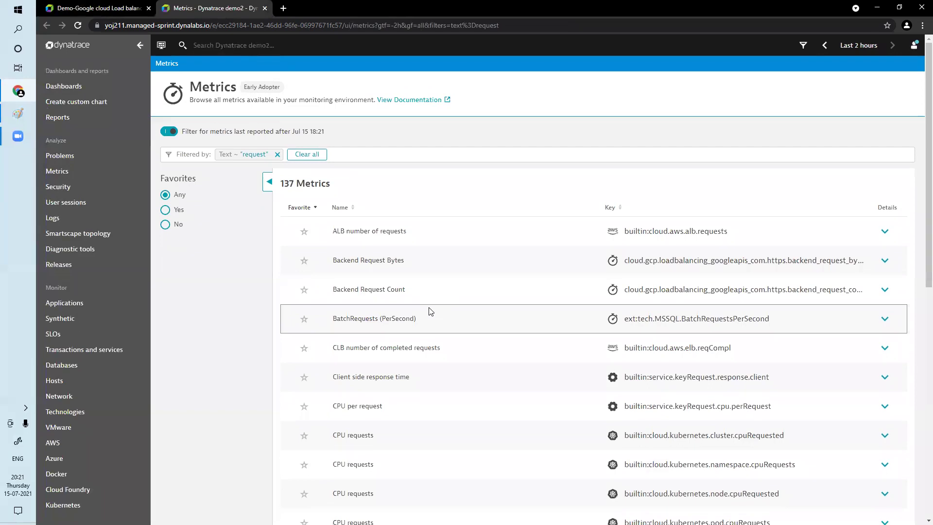
Replace the metrics text filter with "request count"
left_click(278, 154)
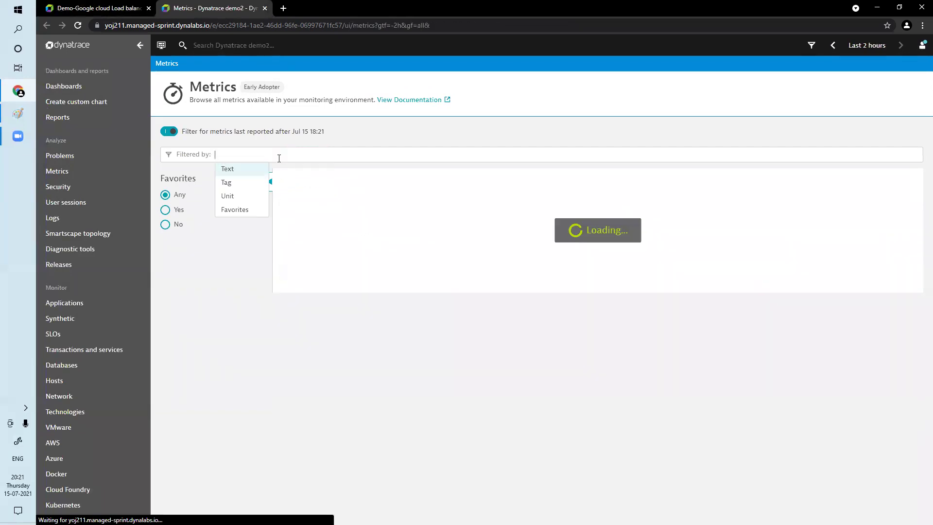
left_click(246, 170)
type("request count")
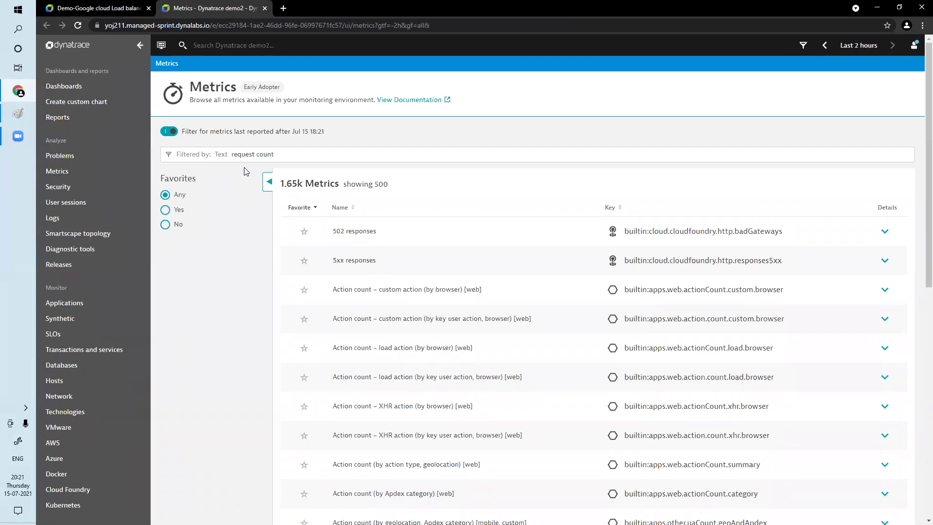
key("Return")
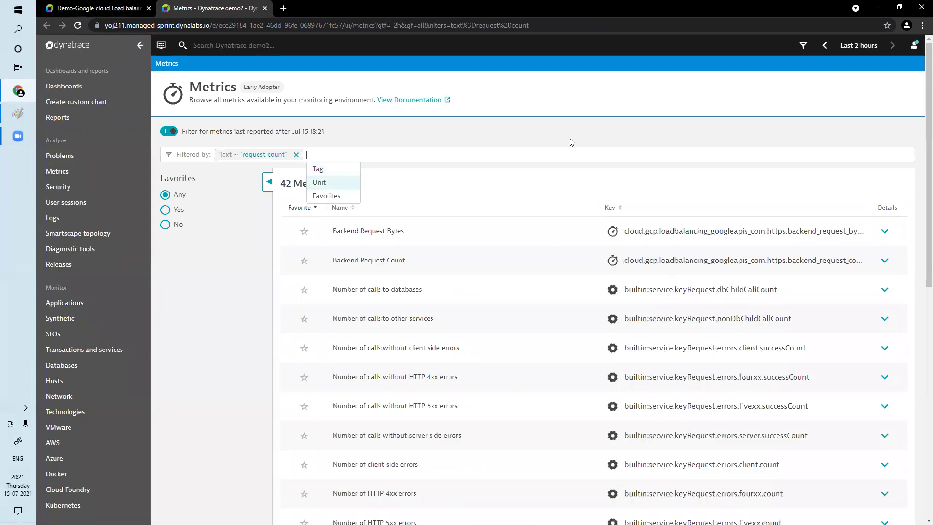
left_click(568, 130)
Create a chart from the Request count metric with the key builtin:service.keyRequest.count.total
scroll(528, 353, "down", 10)
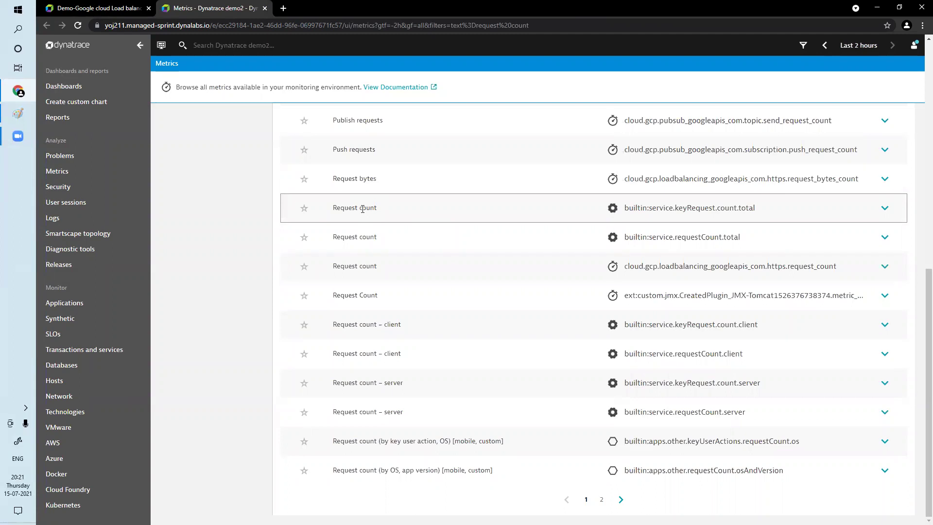
left_click(884, 209)
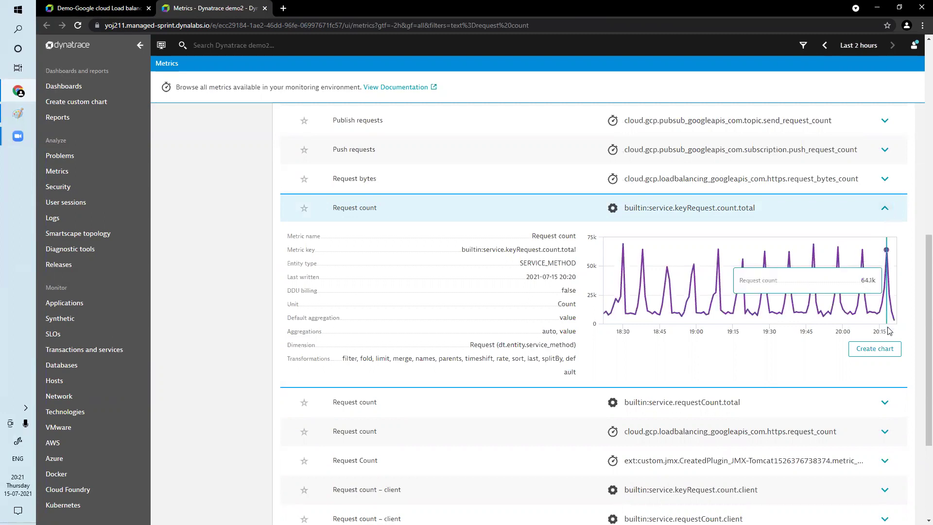
left_click(886, 355)
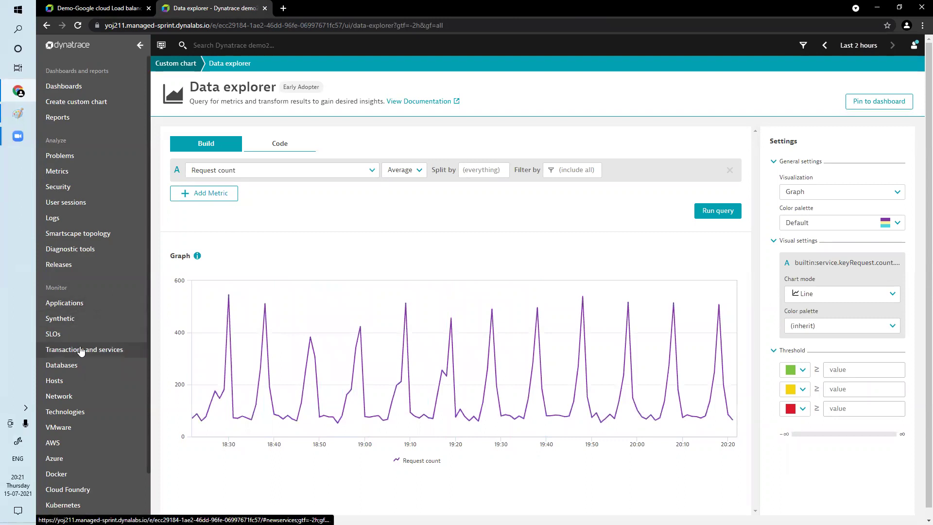
left_click(371, 172)
left_click(262, 200)
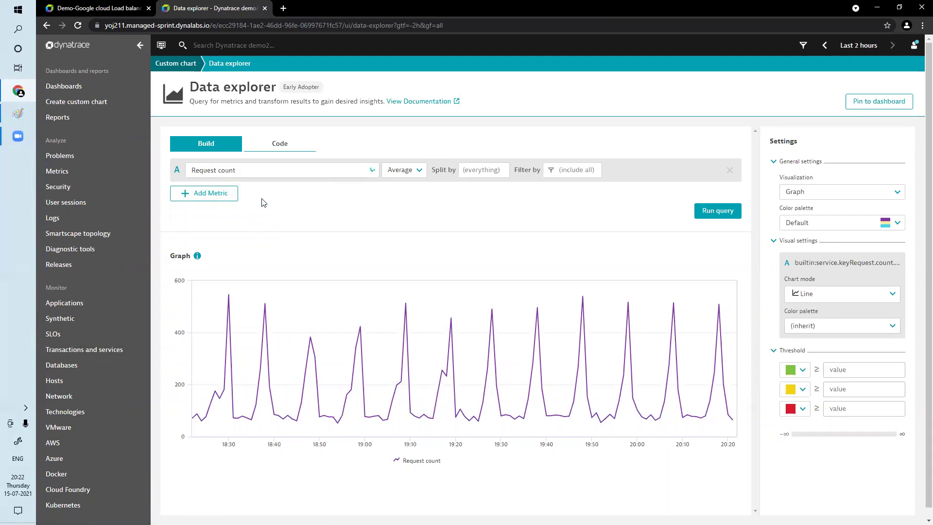
Split the Request count metric by Request, run the query and visualize it as a Top list
left_click(481, 169)
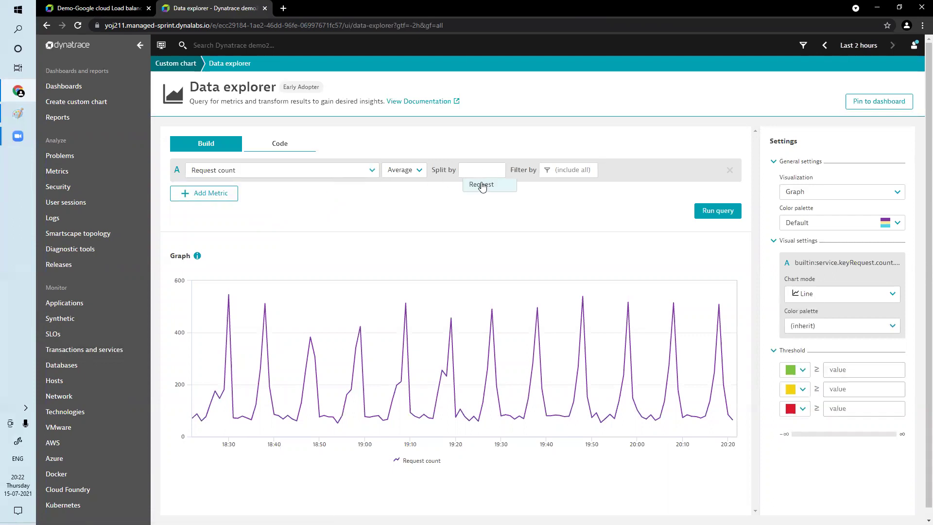
left_click(498, 187)
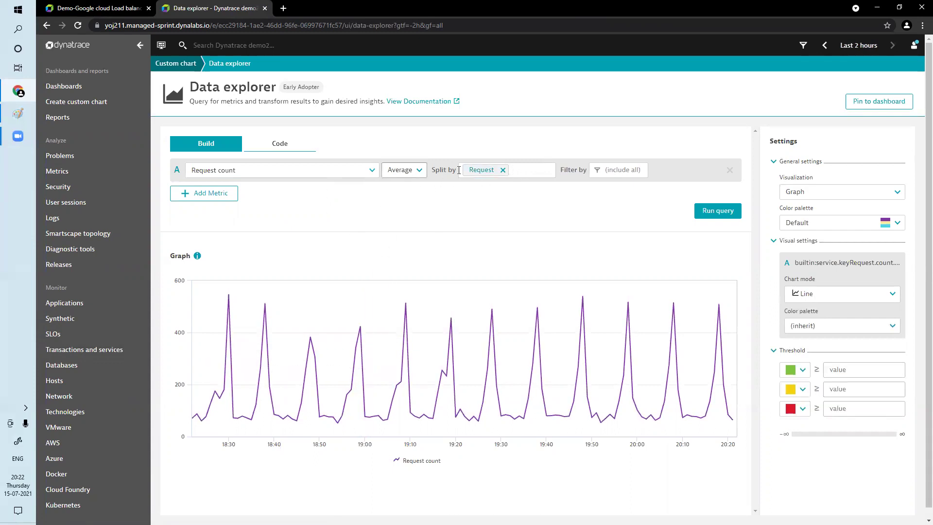
left_click(718, 210)
left_click(853, 192)
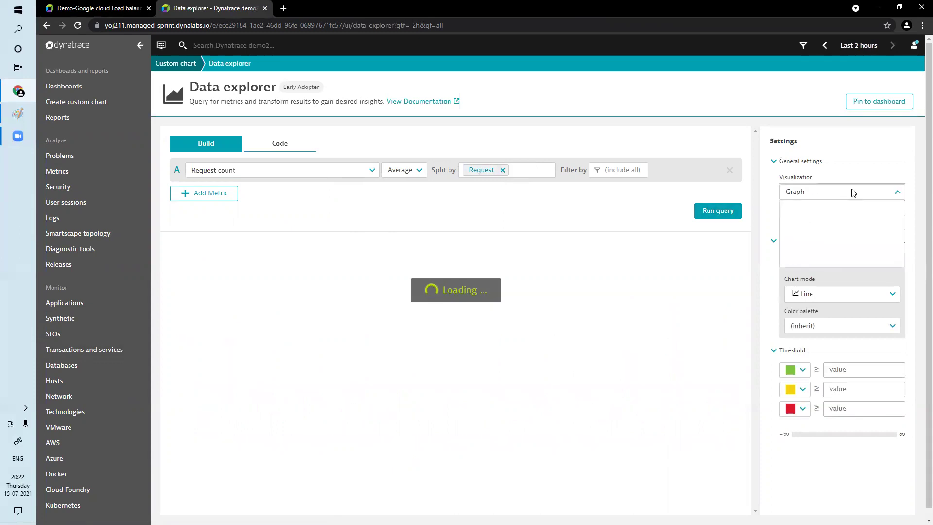
left_click(799, 262)
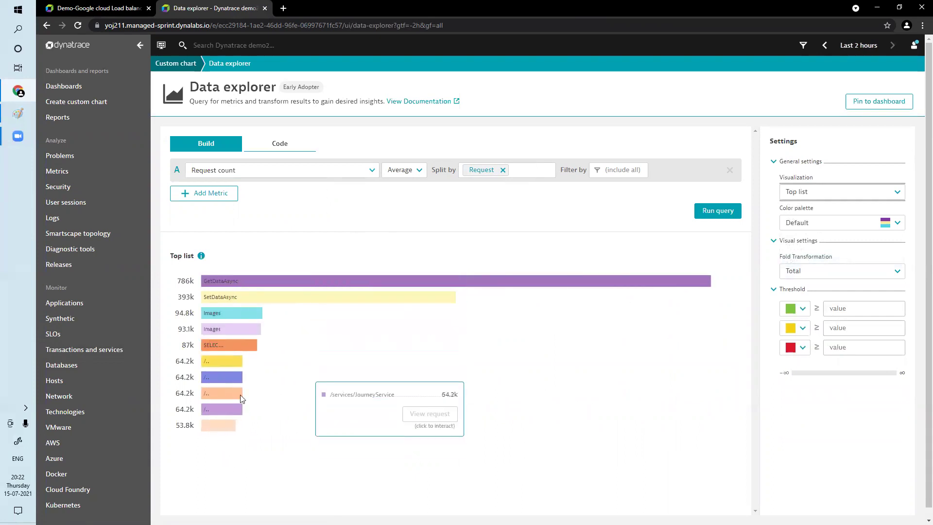
Remove the Request split and go back to the filtered metrics list
left_click(503, 170)
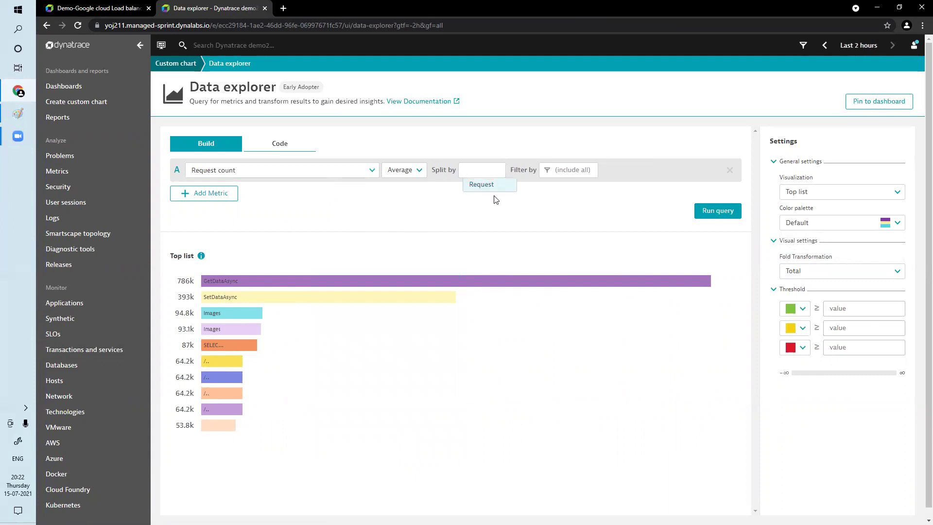
left_click(275, 147)
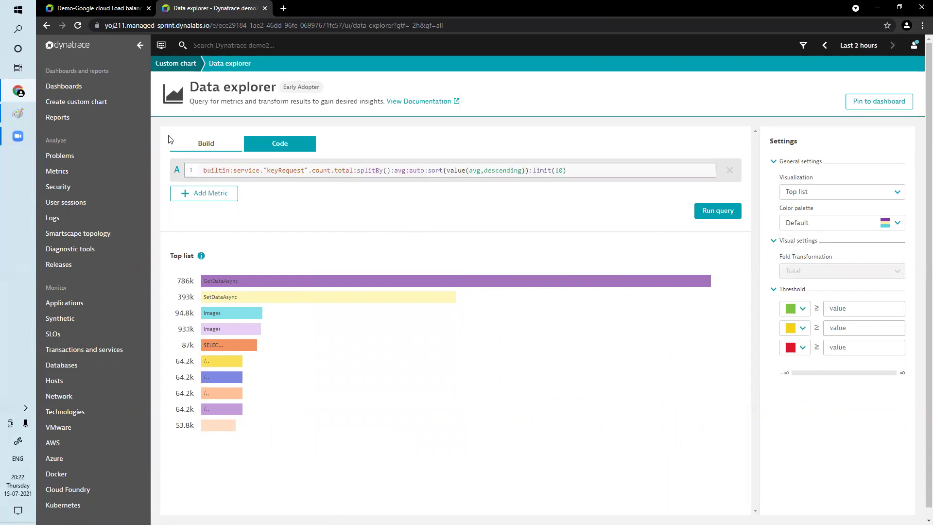
left_click(208, 144)
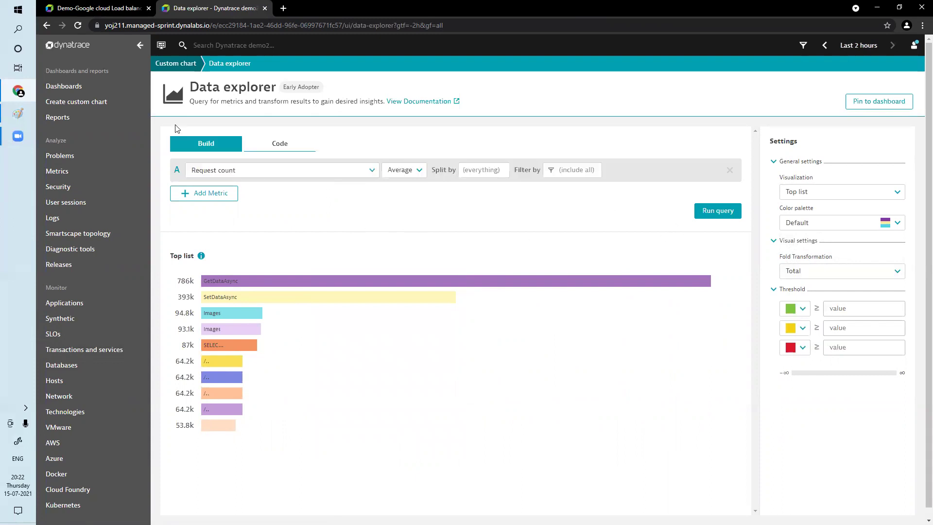
left_click(47, 26)
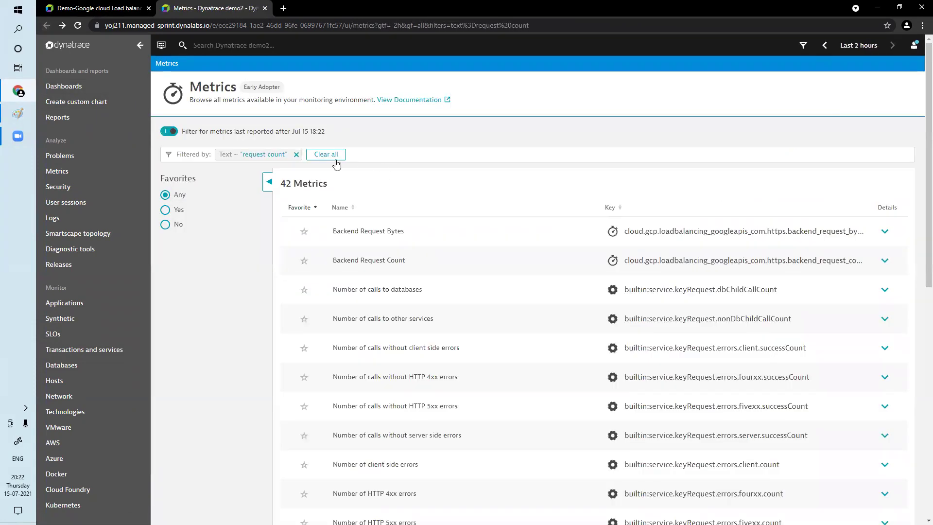
Create a chart from the Request count metric with the key cloud.gcp.loadbalancing_googleapis_com.https.request_count
scroll(480, 377, "down", 5)
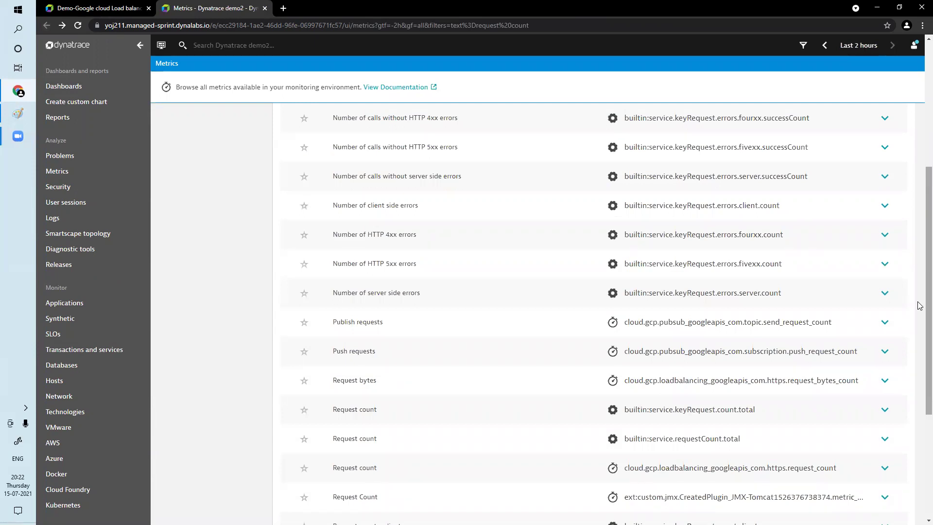
scroll(920, 272, "down", 1)
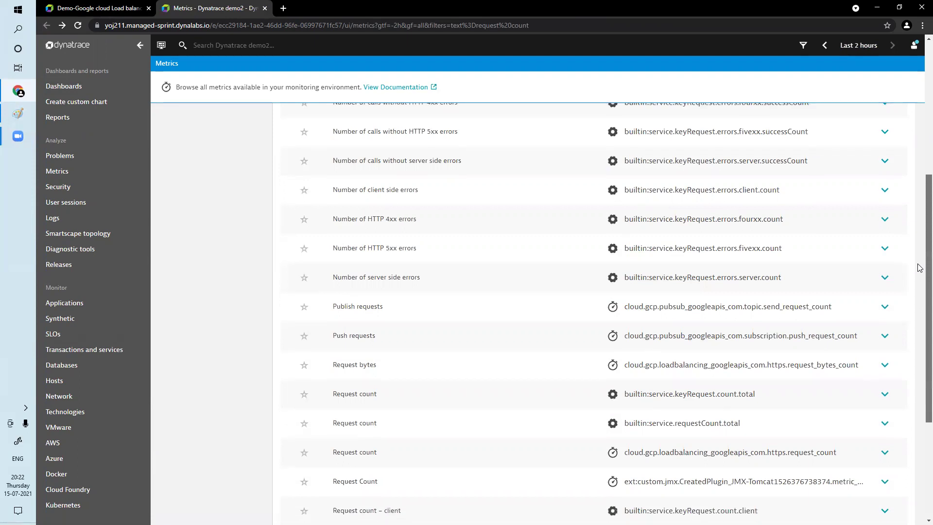
scroll(920, 277, "down", 1)
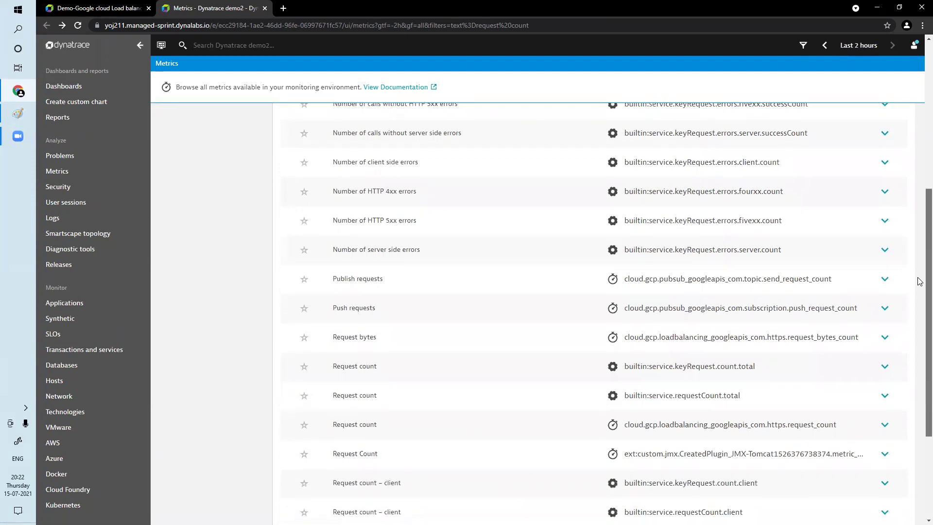
scroll(920, 286, "down", 1)
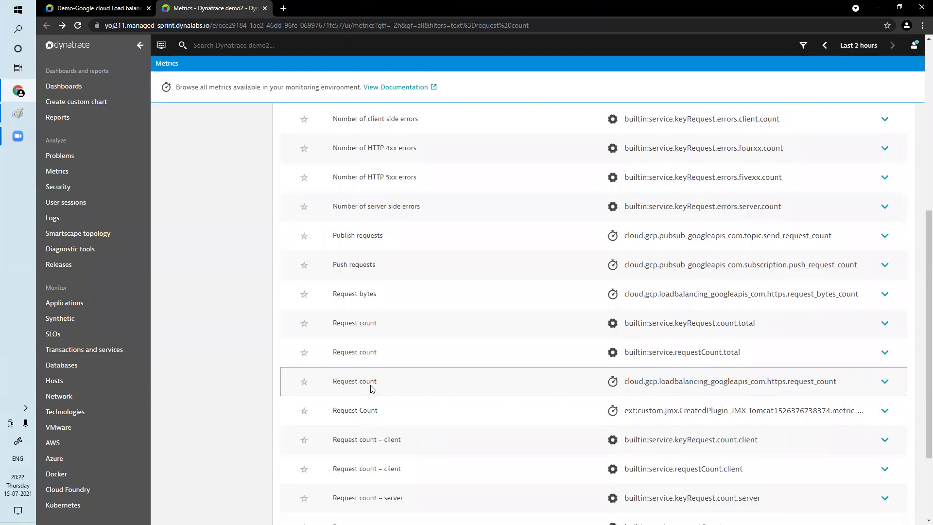
left_click(882, 382)
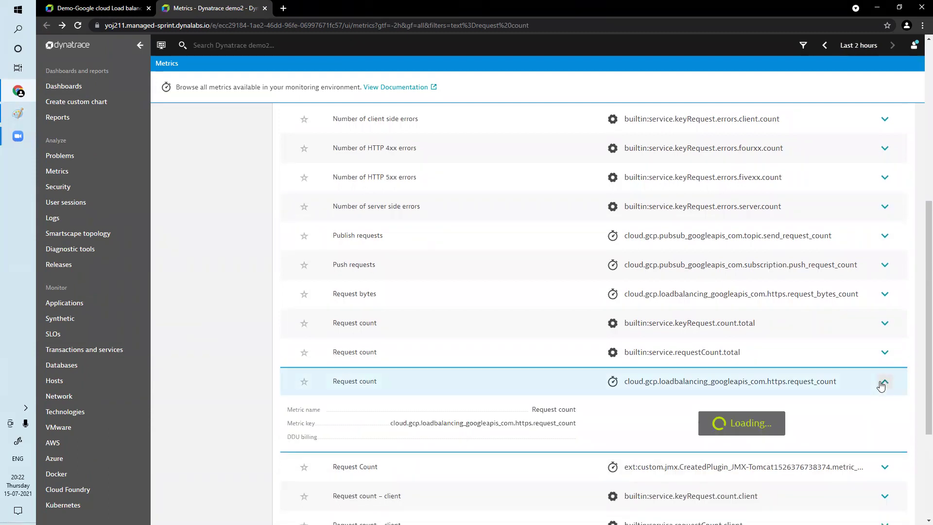
scroll(807, 380, "down", 5)
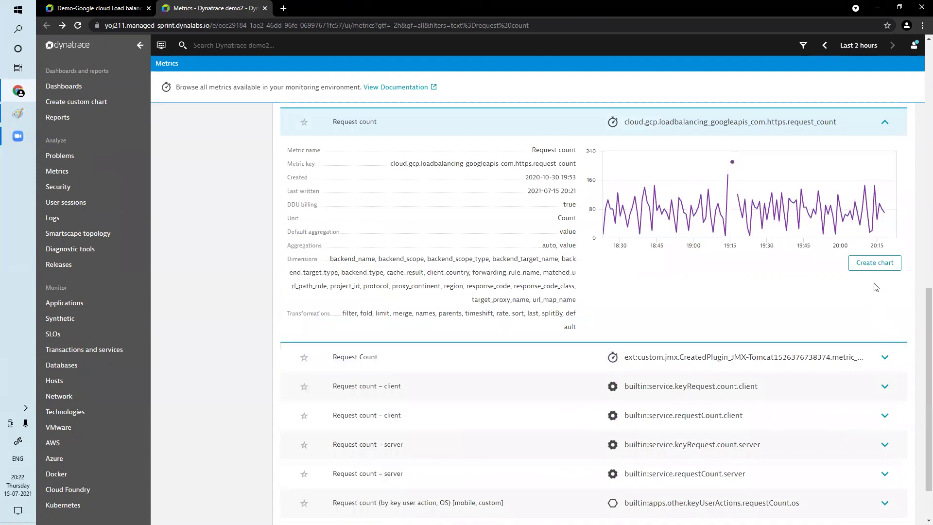
left_click(876, 271)
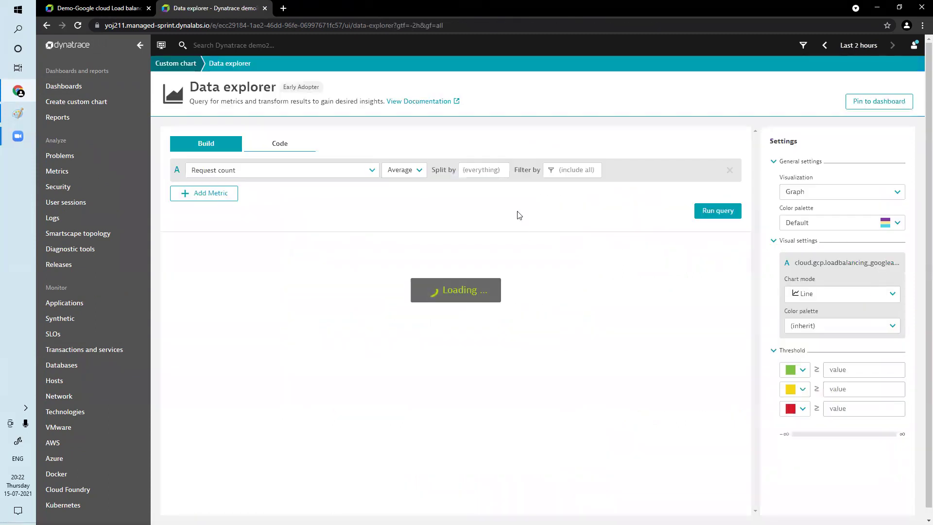
Visualize the Request count metric as a Top list
left_click(835, 196)
left_click(813, 267)
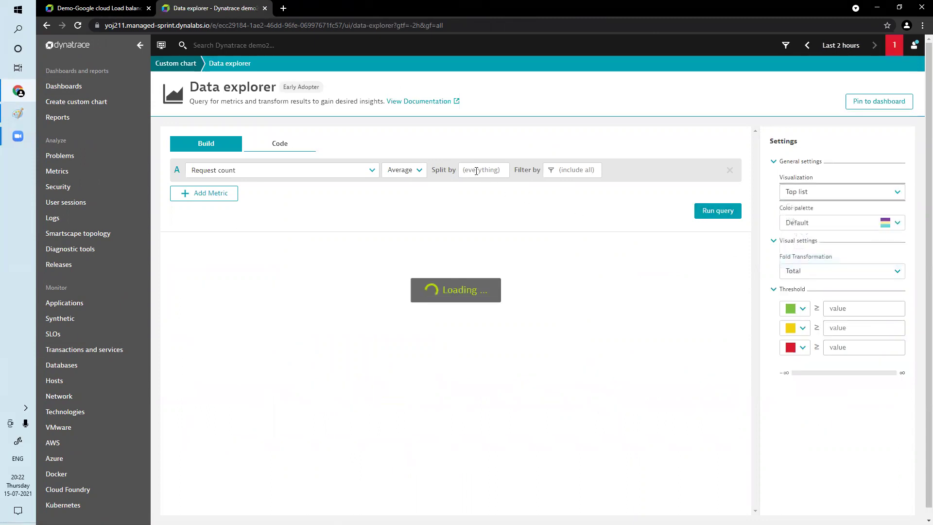
Split the Request count metric by forwarding_rule_name and project_id
left_click(477, 170)
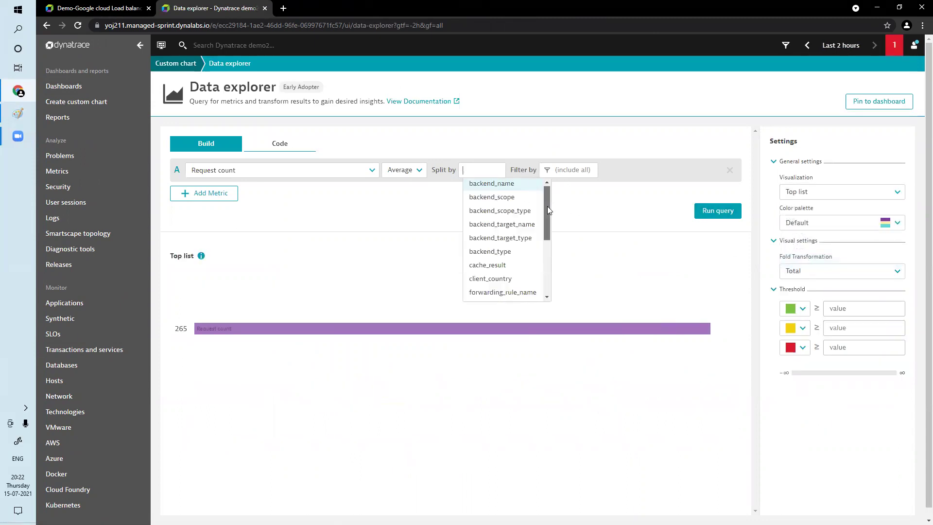
left_click_drag(547, 206, 546, 226)
left_click(528, 229)
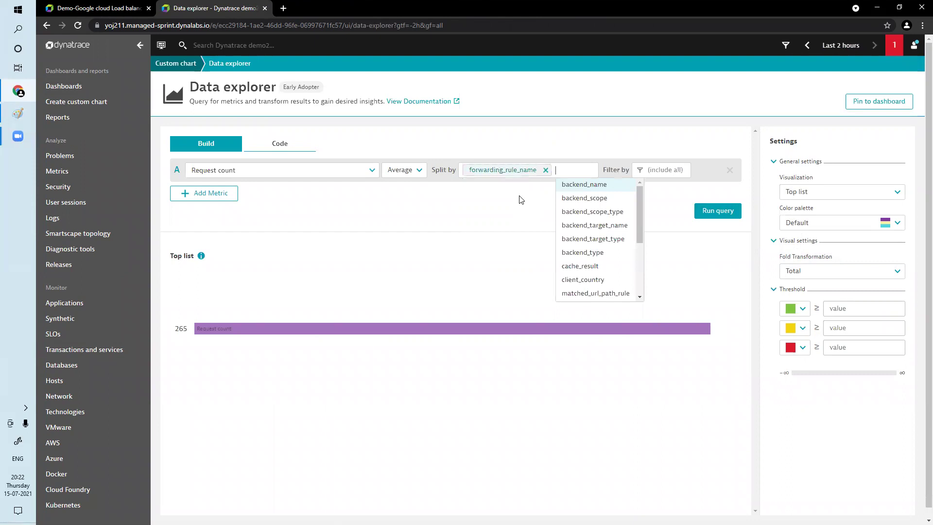
left_click_drag(640, 197, 637, 230)
left_click(613, 239)
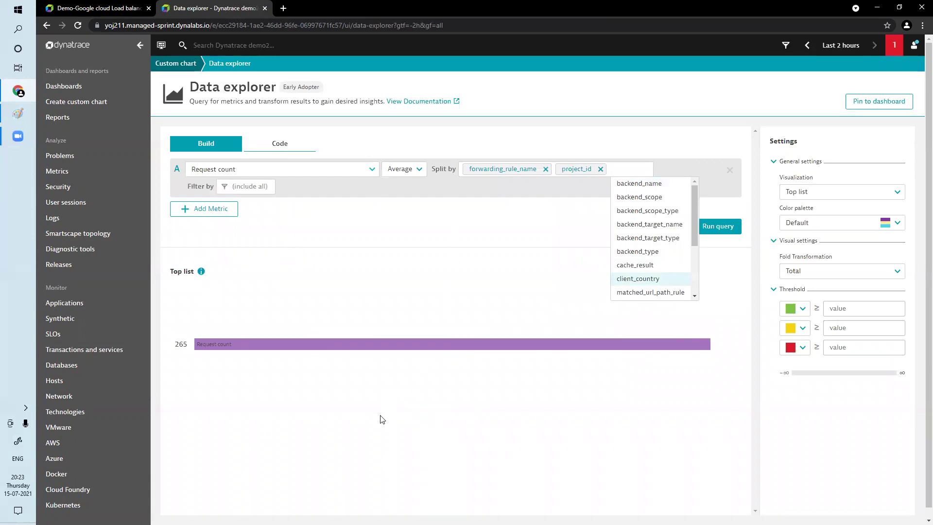
left_click(425, 279)
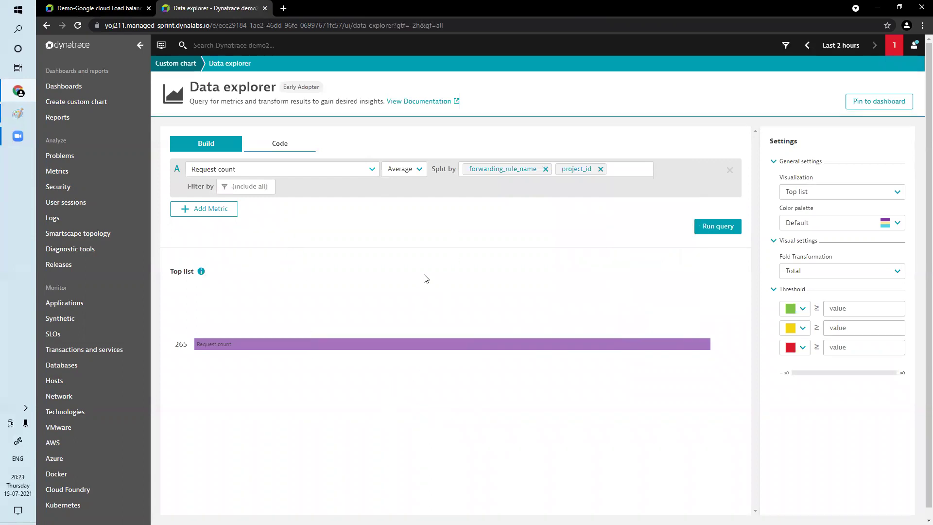
Reselect the cloud.gcp.loadbalancing_googleapis_com.https.request_count metric and run the query
left_click(375, 170)
left_click(346, 194)
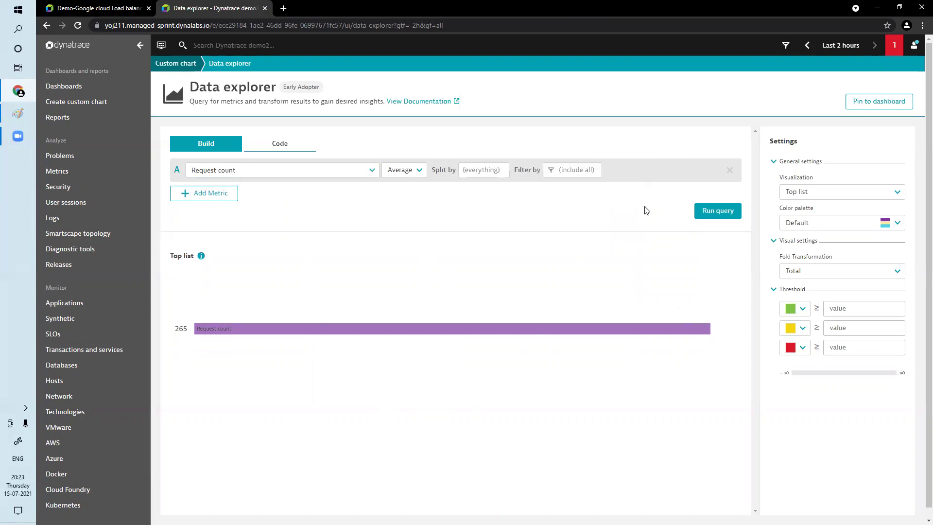
left_click(717, 211)
Try the Last value fold transformation, return it to Total, and keep Average as the metric's aggregation
left_click(842, 274)
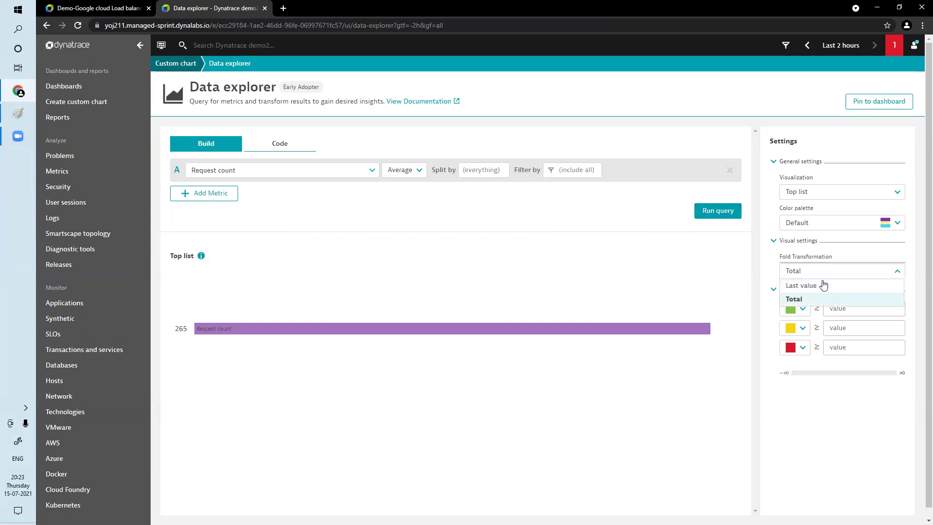
left_click(815, 288)
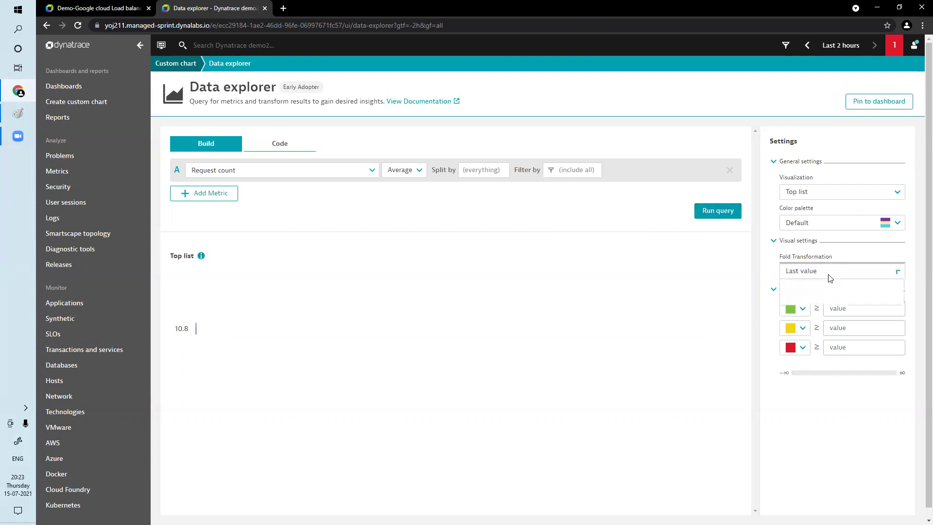
left_click(828, 275)
left_click(797, 298)
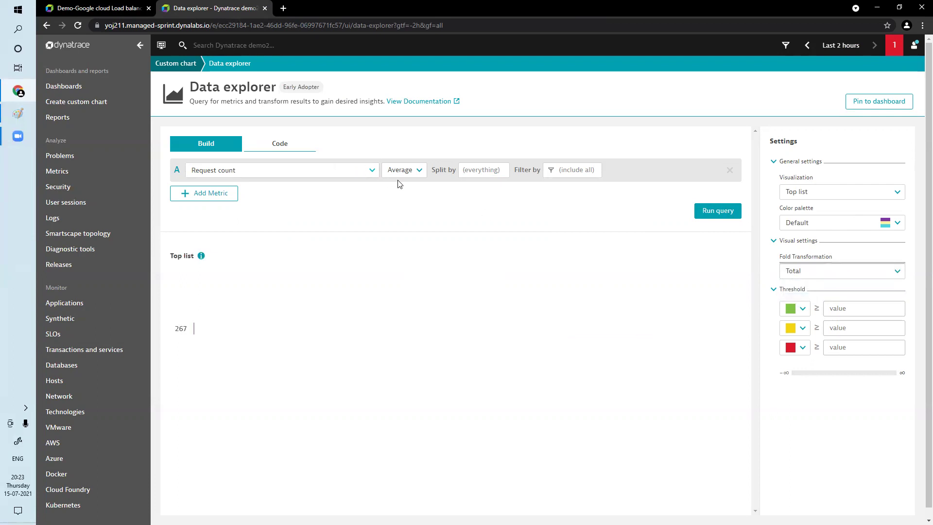
left_click(417, 176)
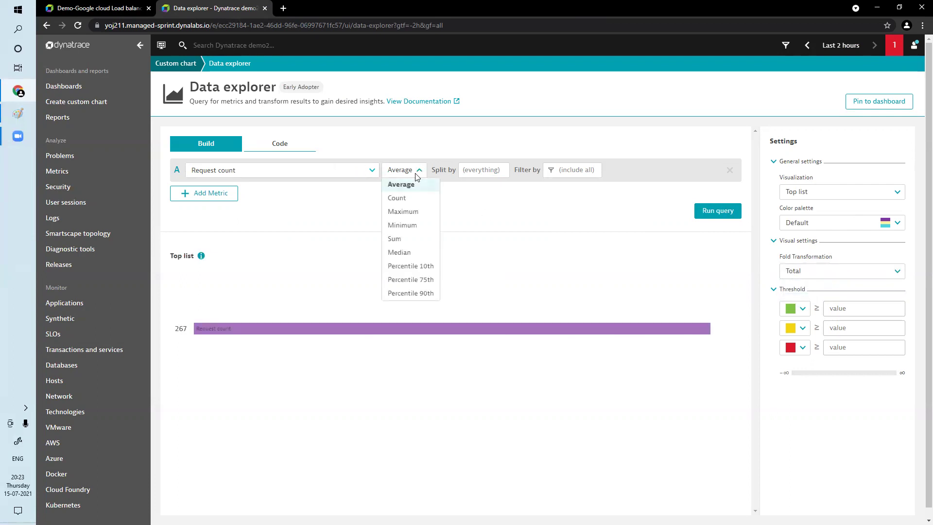
left_click(414, 186)
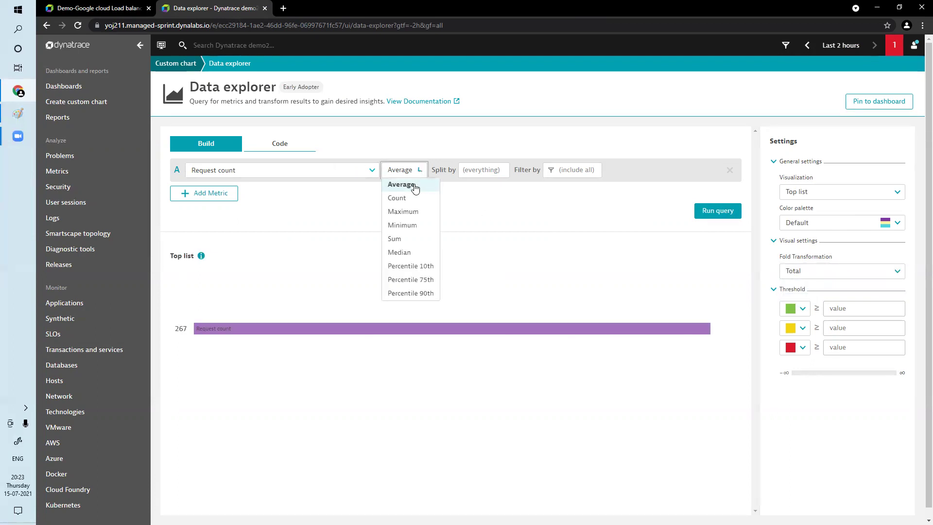
Split Request count by forwarding_rule_name and project_id again and look through the available filter dimensions
left_click(486, 171)
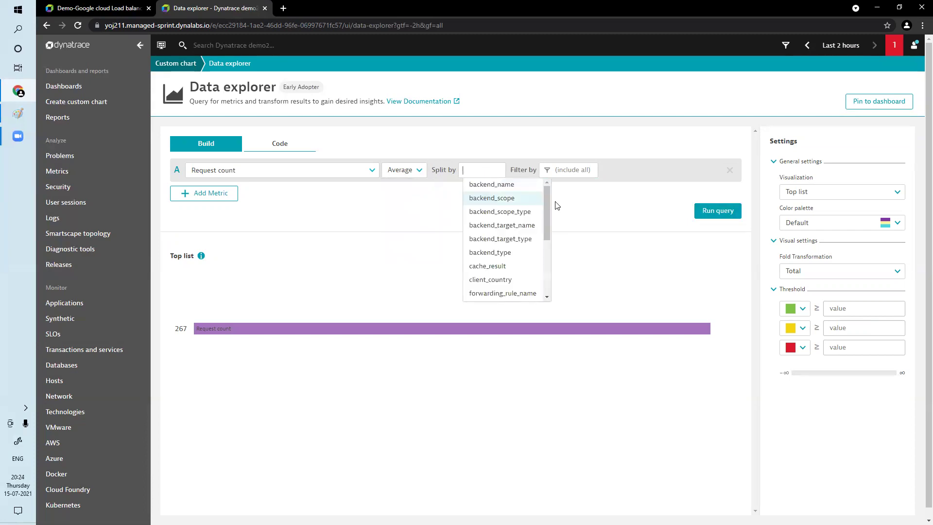
left_click_drag(545, 203, 539, 239)
left_click(525, 243)
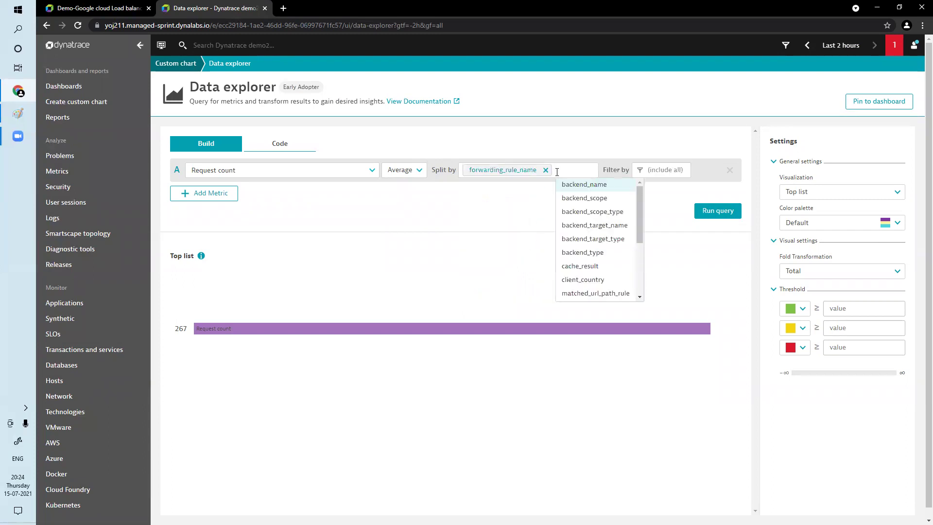
left_click_drag(638, 213, 641, 234)
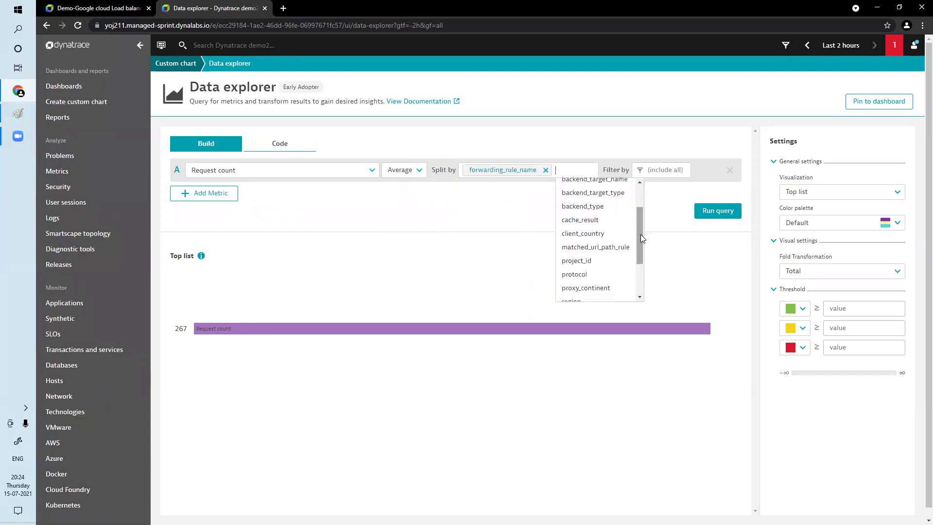
left_click(601, 260)
left_click(535, 248)
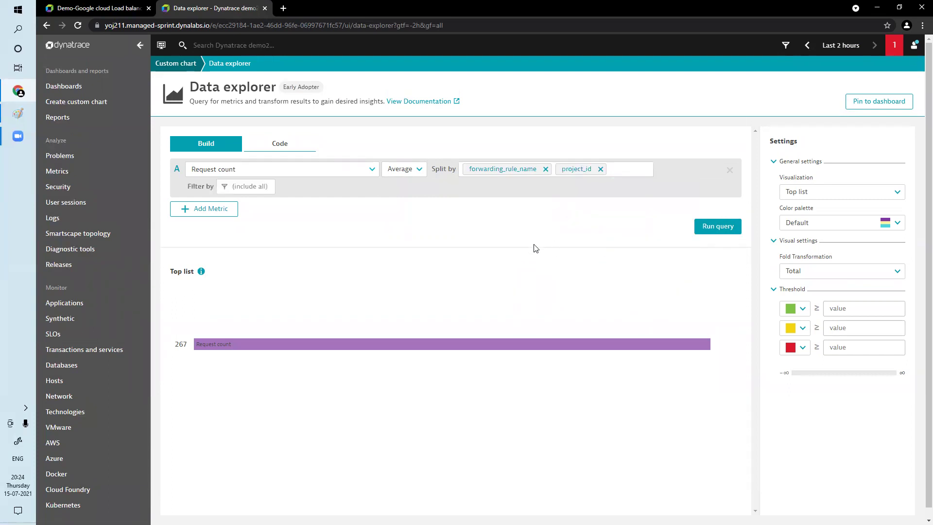
left_click(258, 185)
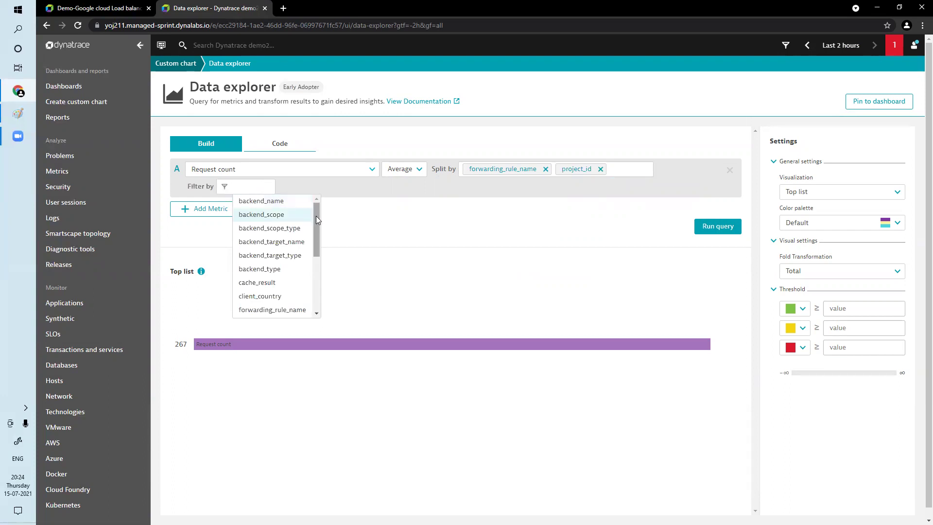
mouse_move(317, 220)
left_mouse_down()
mouse_move(311, 276)
mouse_move(323, 215)
left_mouse_up()
left_click(396, 224)
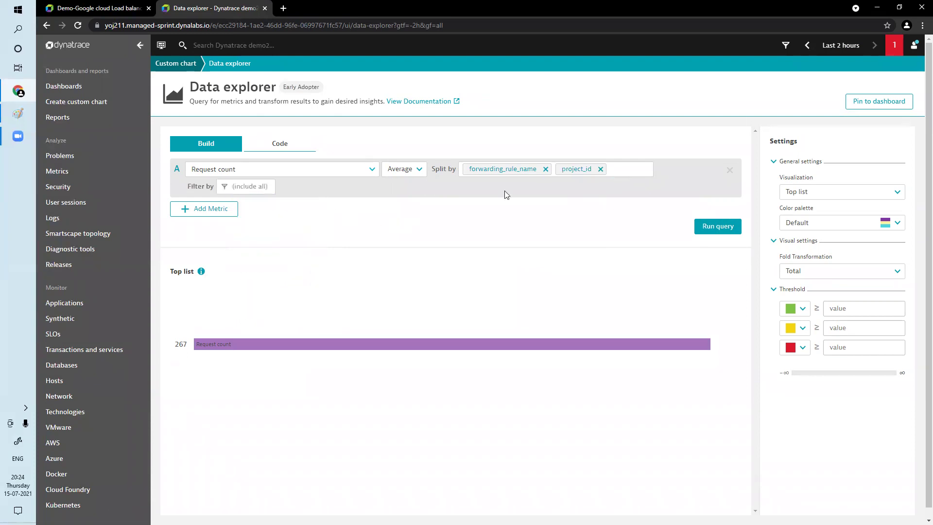
Set the timeframe to Last 6 hours and rerun the query with the Request count metric reselected
left_click(830, 53)
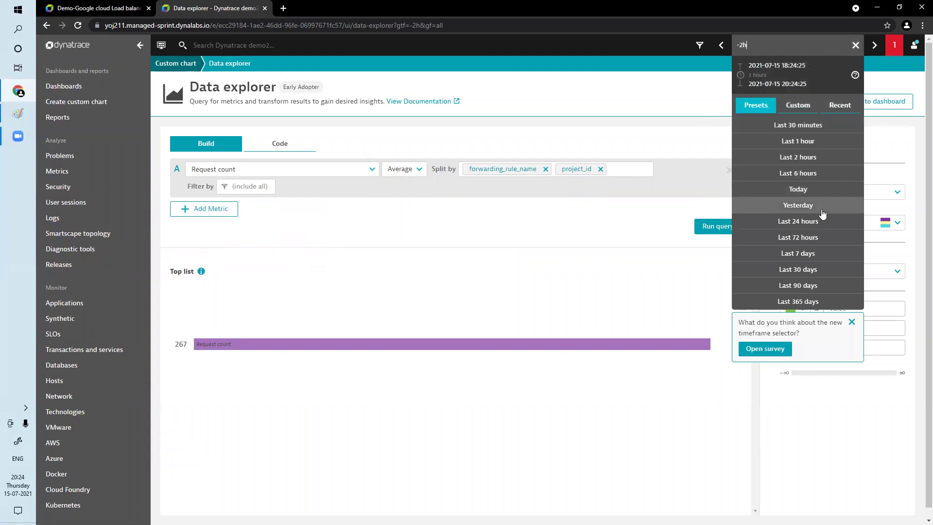
left_click(815, 175)
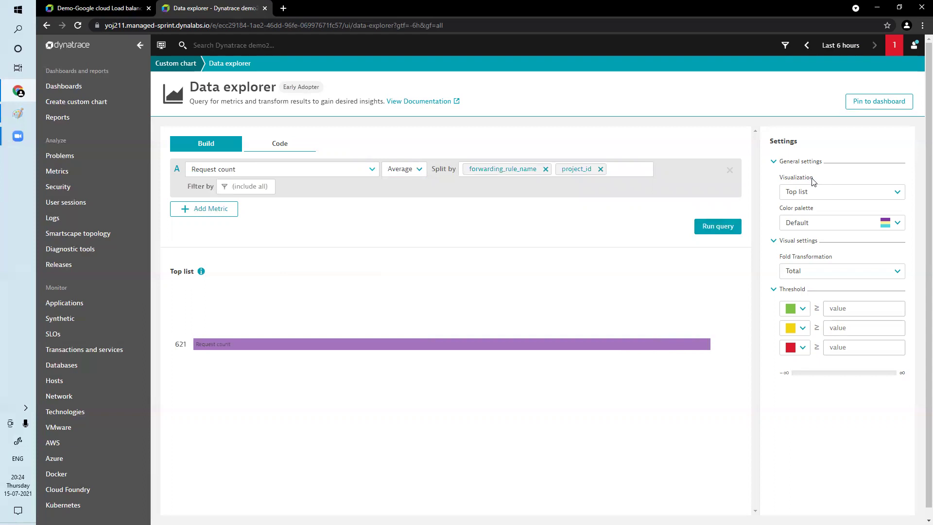
left_click(371, 174)
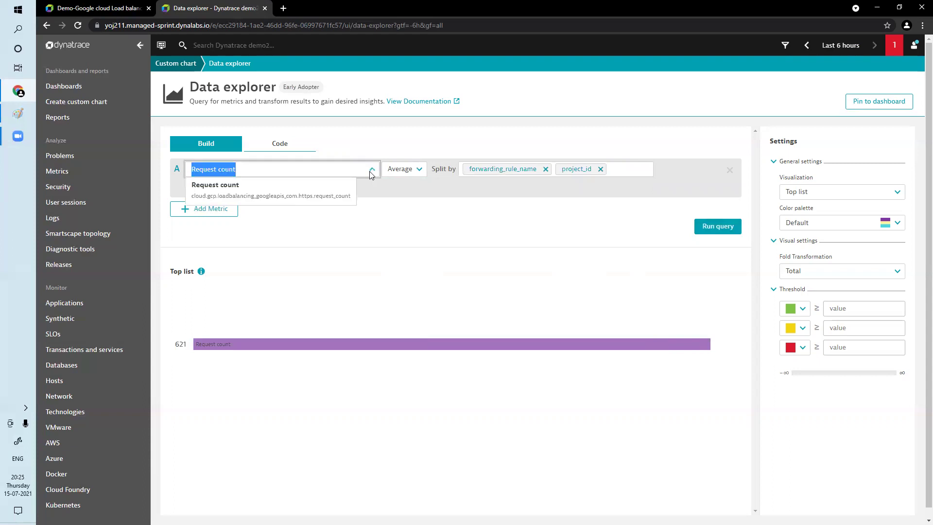
left_click(323, 194)
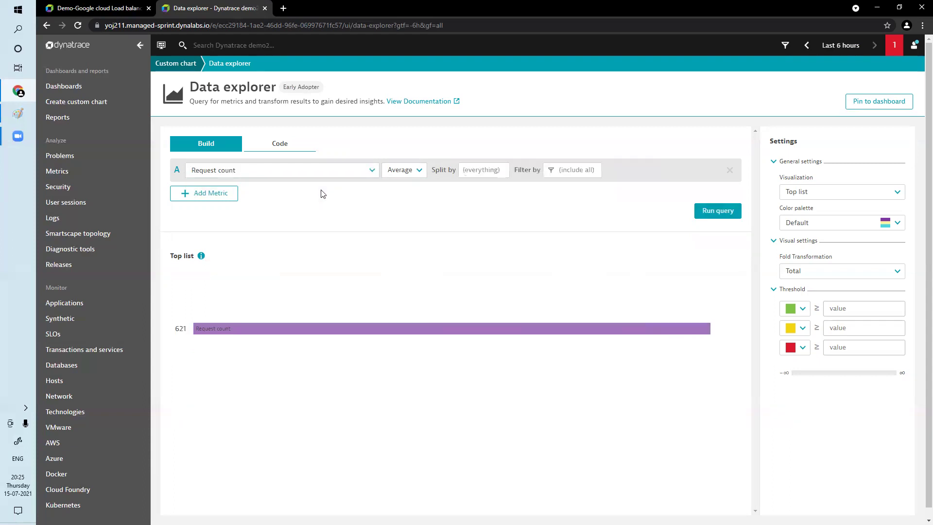
left_click(718, 212)
Split the Request count metric by project_id and forwarding_rule_name and set the timeframe to Last 7 days
left_click(478, 172)
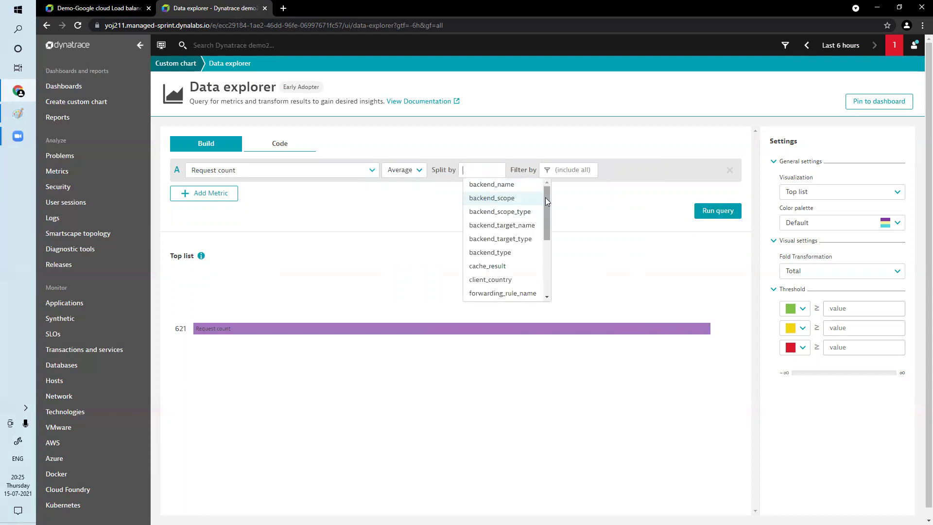
left_click_drag(547, 197, 544, 223)
left_click(484, 263)
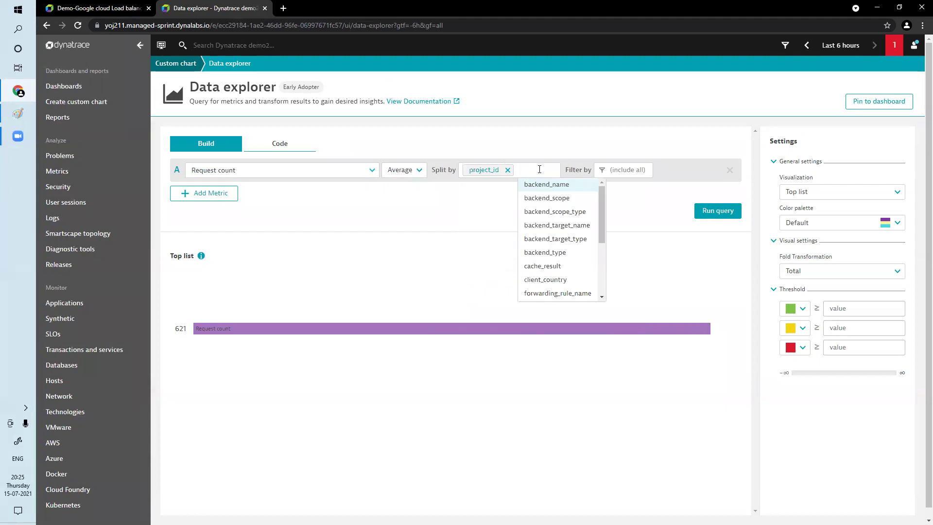
scroll(593, 224, "down", 1)
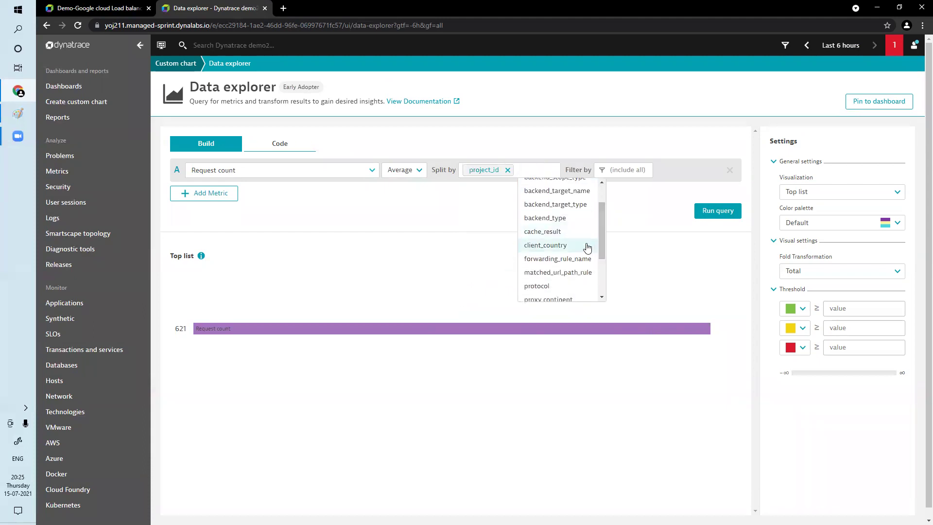
left_click(567, 262)
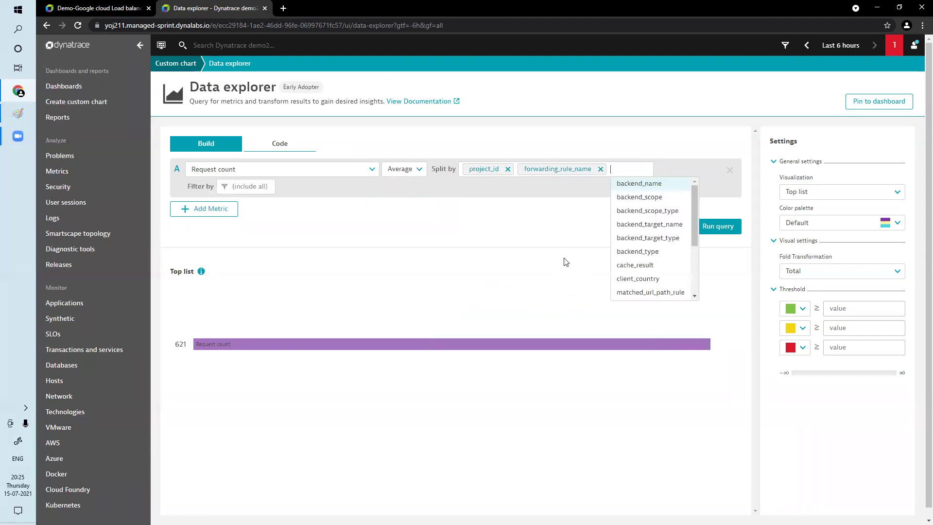
left_click(564, 261)
left_click(837, 45)
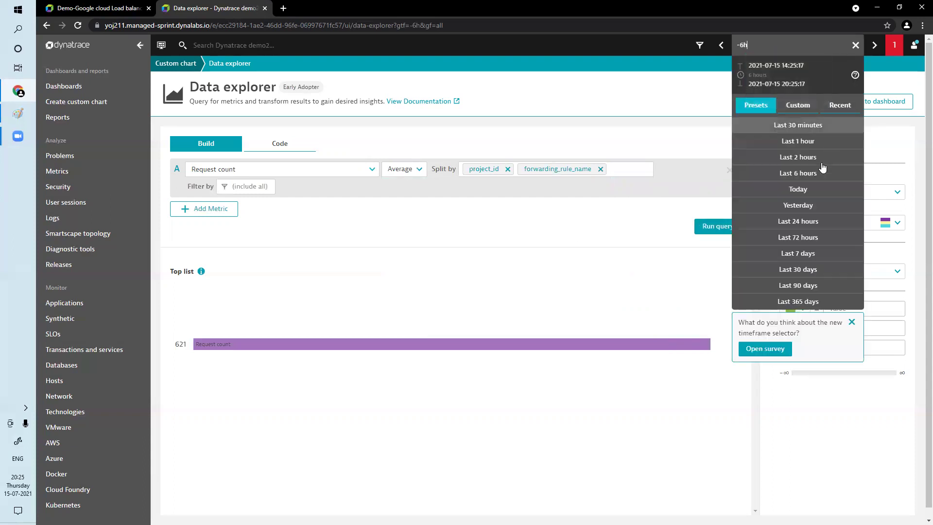
left_click(815, 254)
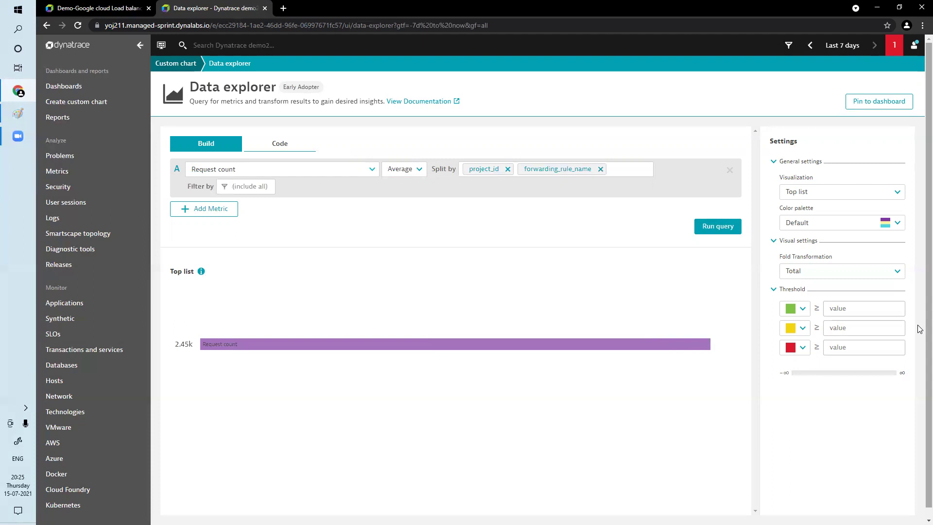
Pin the Data explorer results to the Demo-Google cloud Load balancing HTTPS dashboard and open that dashboard
left_click(881, 103)
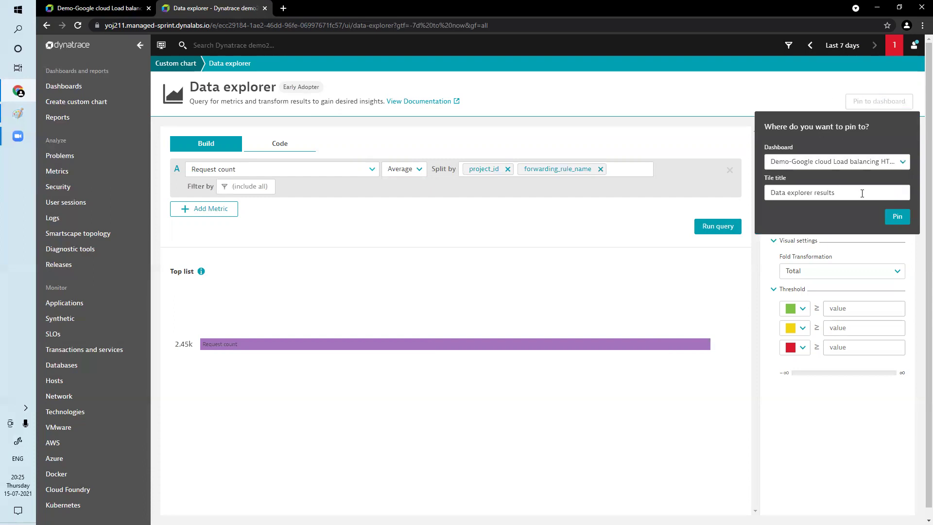
left_click(896, 217)
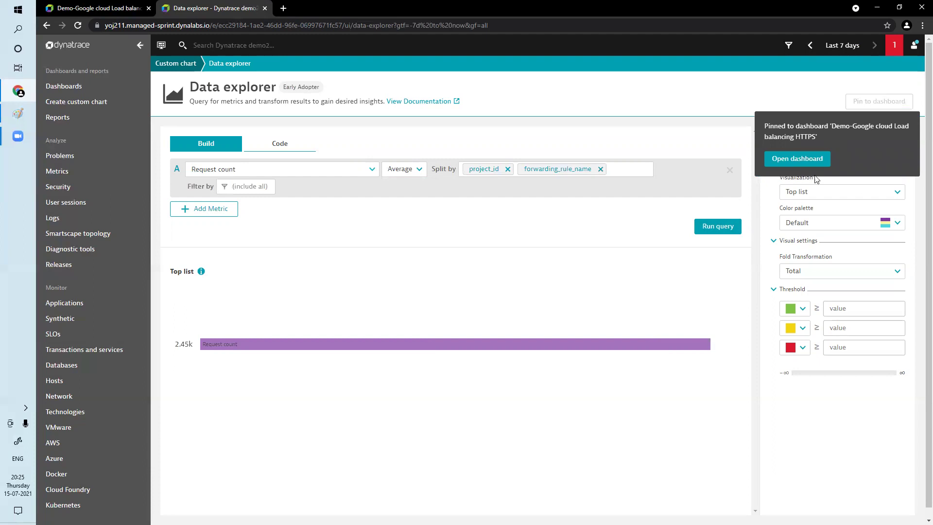
left_click(805, 161)
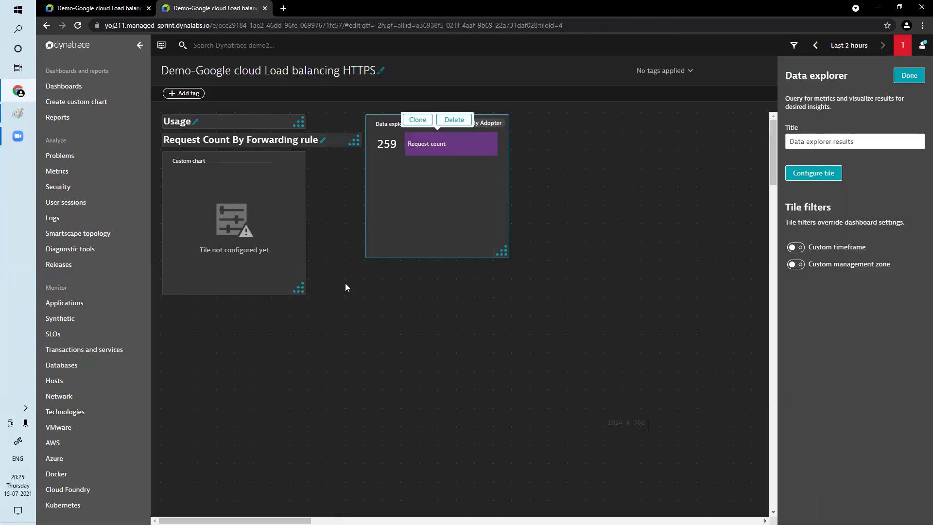
Close the pinned tile's settings and delete the unconfigured Custom chart tile from the dashboard
left_click(909, 76)
left_click(267, 207)
left_click(256, 140)
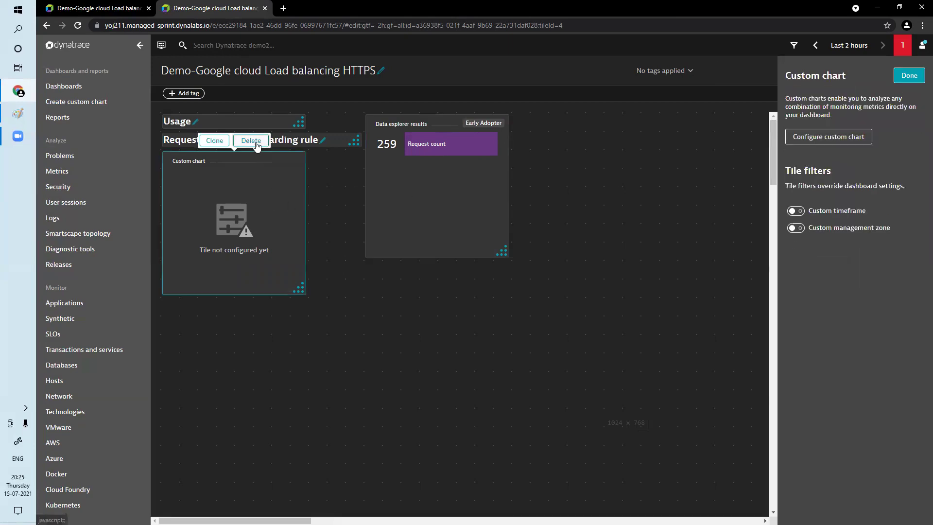
left_click(237, 140)
Move the Data explorer results tile under the Request Count By Forwarding rule header and finish editing the dashboard
mouse_move(424, 145)
left_mouse_down()
mouse_move(311, 197)
mouse_move(221, 182)
left_mouse_up()
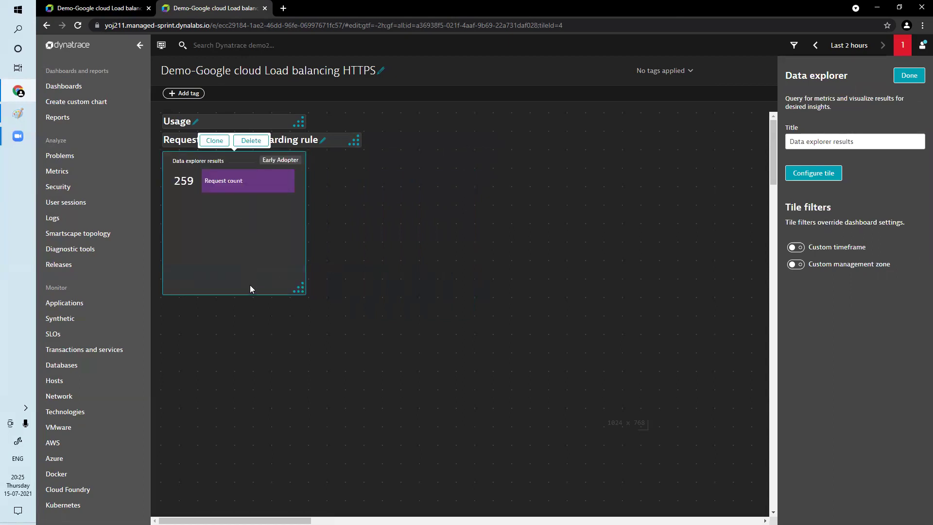
left_click(345, 249)
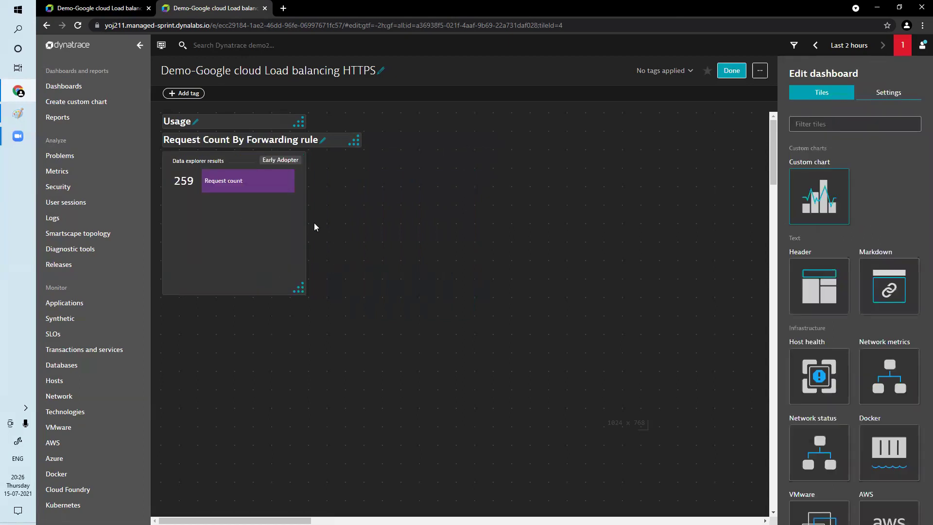
left_click(732, 71)
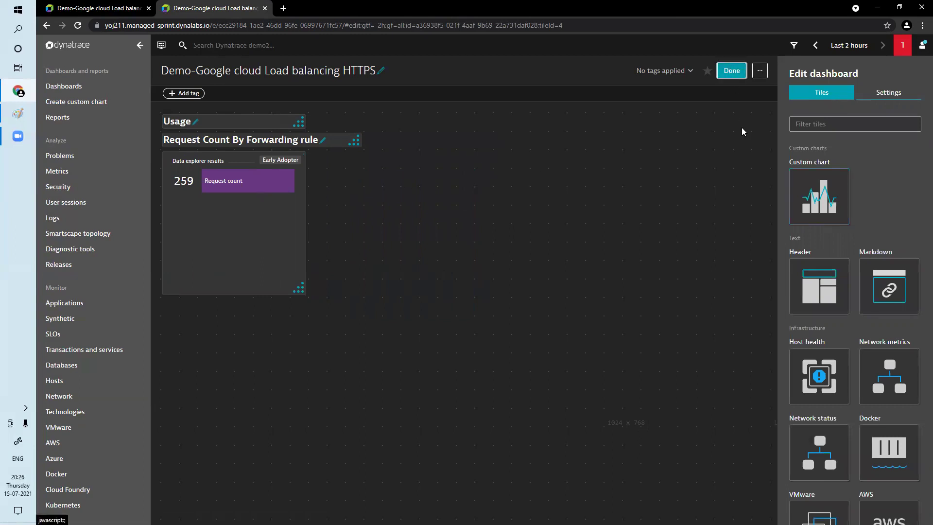
Open the Metrics page in a new browser tab
right_click(67, 174)
left_click(97, 181)
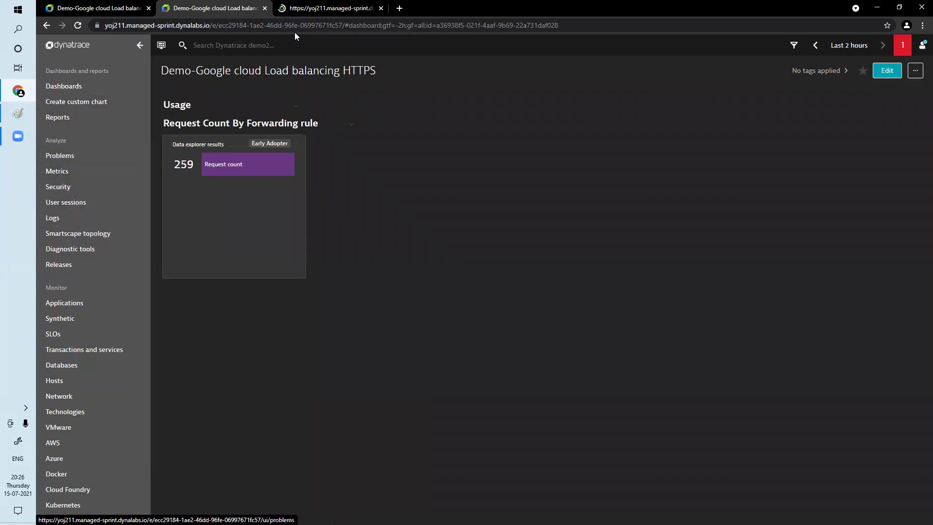
Filter the Metrics page by the text "request count" in the new browser tab
left_click(316, 3)
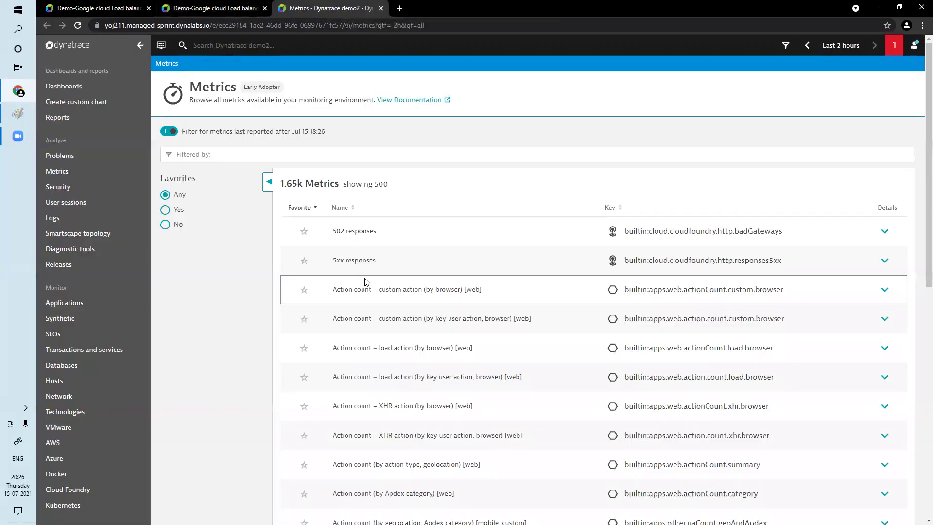
left_click(385, 154)
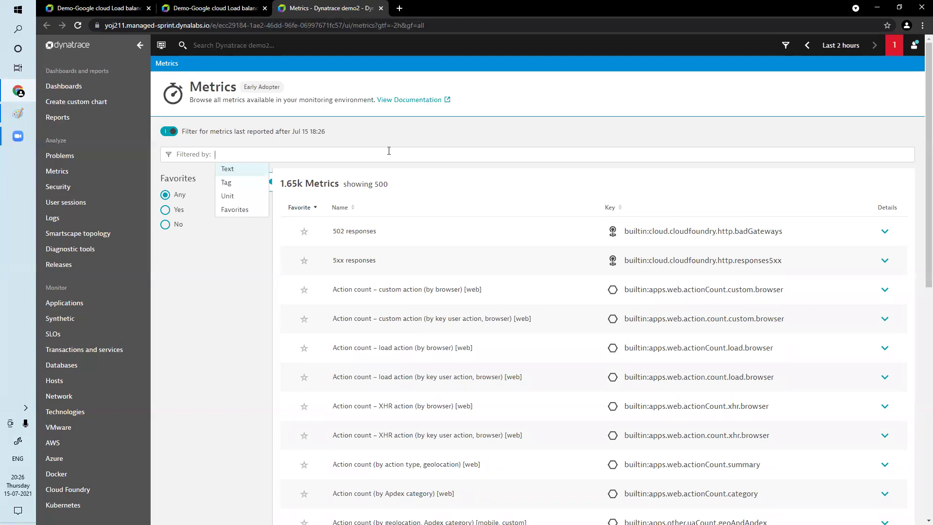
left_click(240, 170)
type("req")
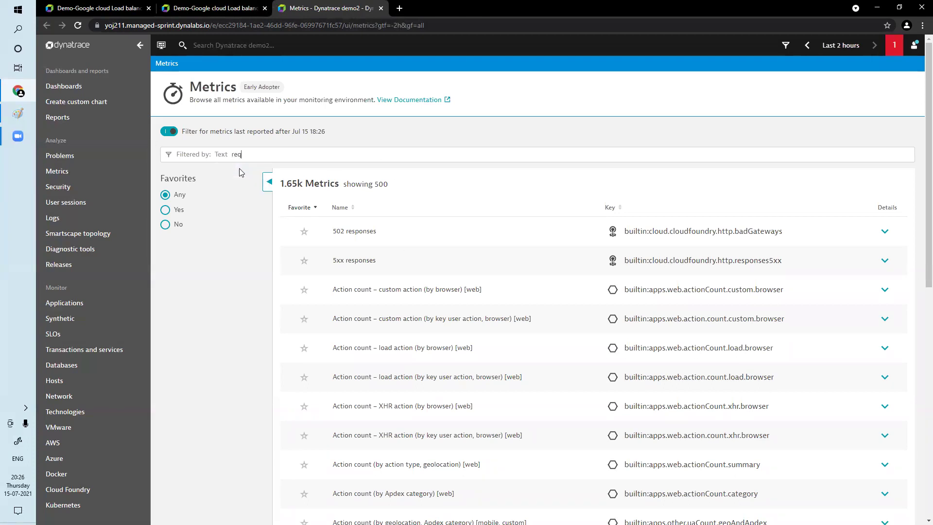
type("uest count")
key("Return")
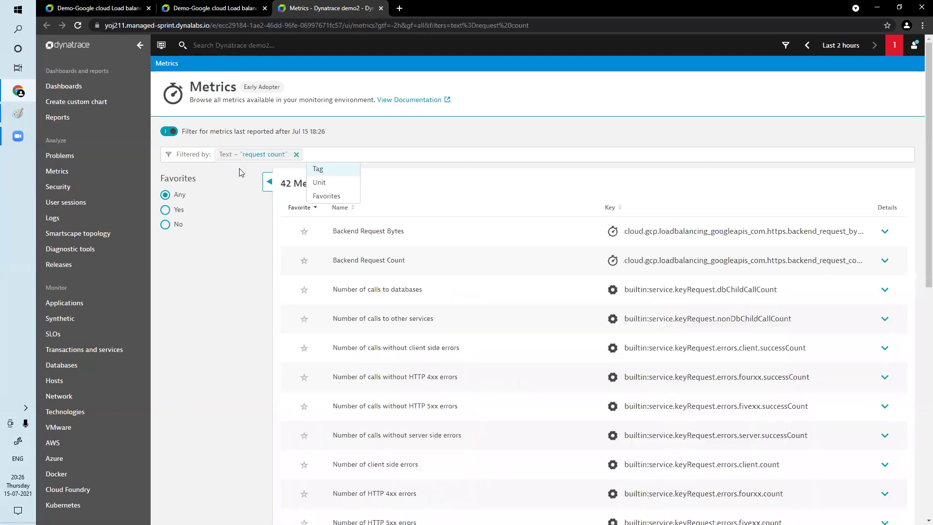
Expand the metric cloud.gcp.loadbalancing_googleapis_com.https.request_count and create a chart from it
scroll(403, 414, "down", 5)
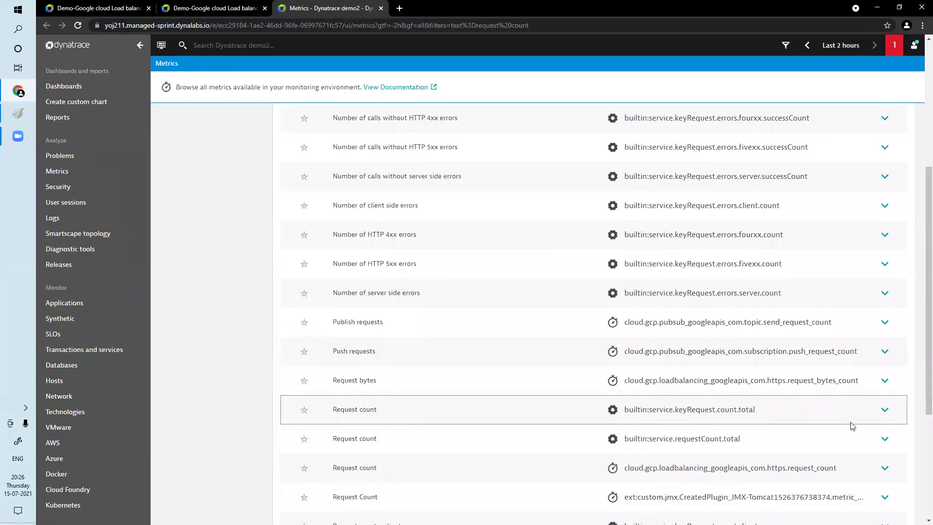
scroll(920, 387, "down", 1)
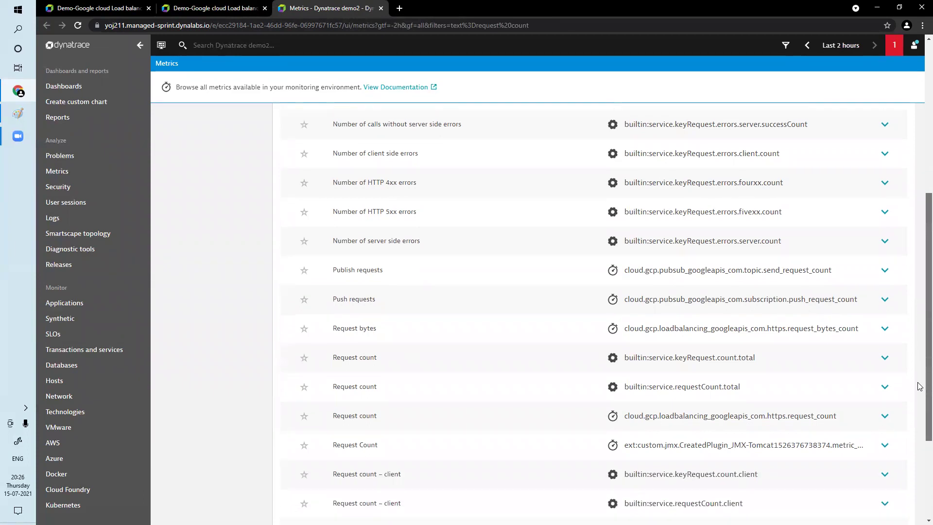
scroll(920, 387, "down", 1)
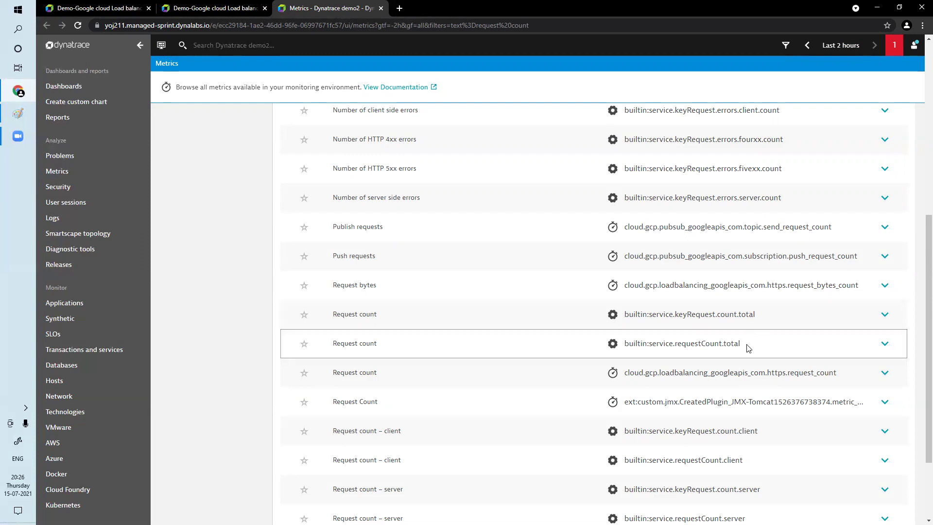
scroll(918, 370, "down", 1)
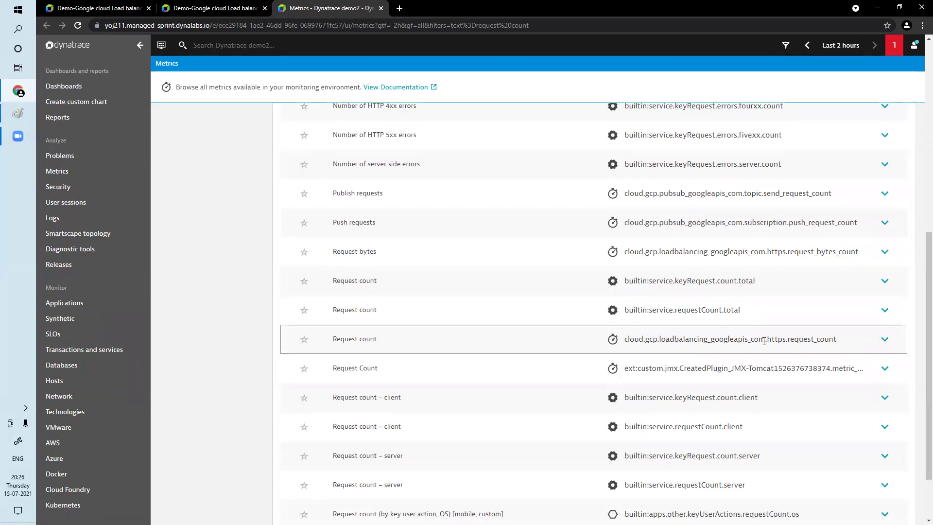
left_click(884, 338)
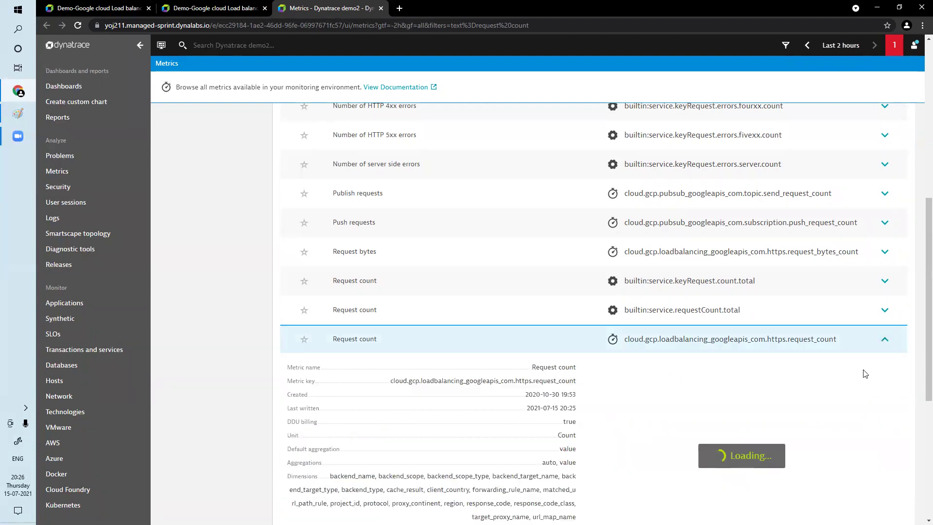
scroll(767, 433, "down", 5)
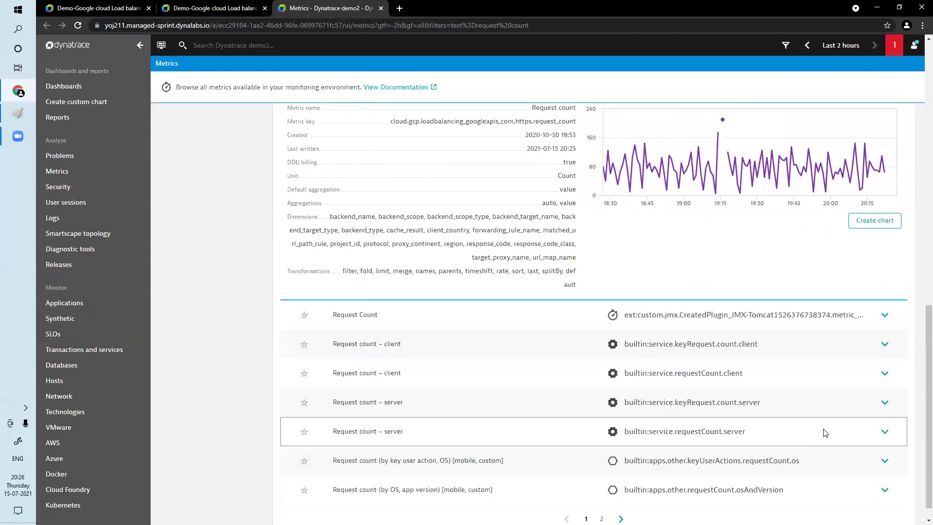
left_click(874, 221)
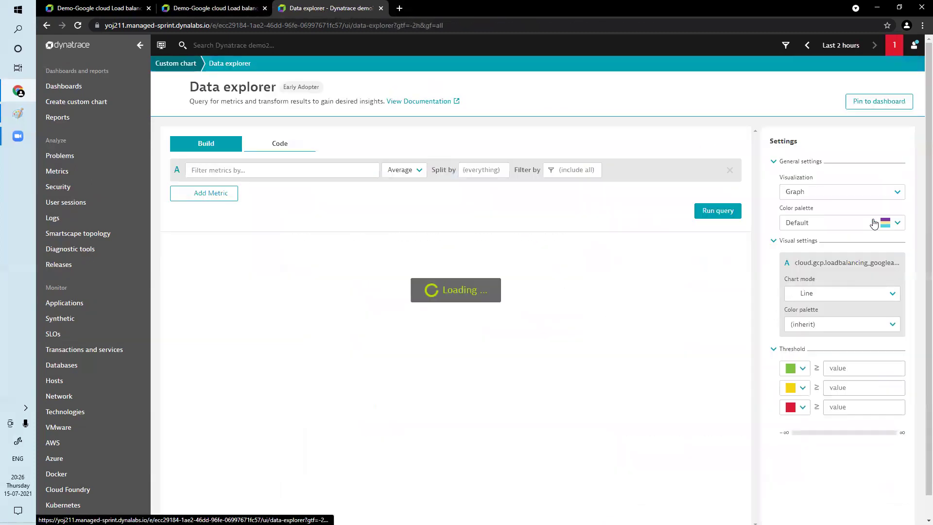
Split the Request count metric by project_id and forwarding_rule_name and run the query
left_click(484, 169)
scroll(547, 212, "down", 3)
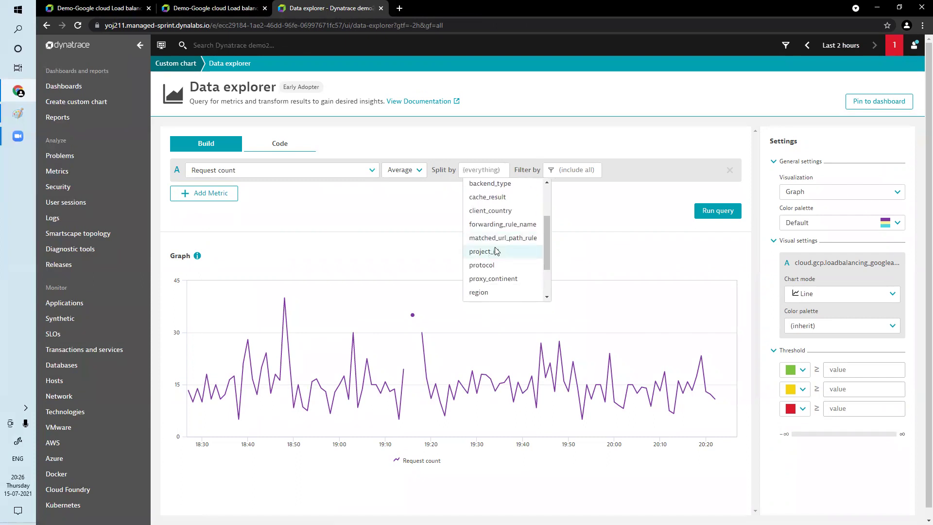
left_click(496, 251)
scroll(602, 228, "down", 3)
scroll(588, 228, "down", 1)
left_click(586, 223)
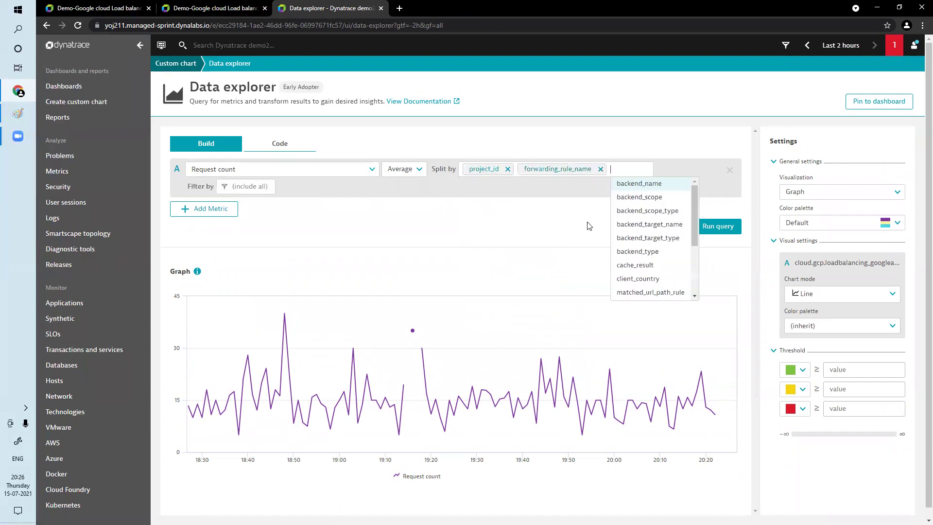
left_click(503, 264)
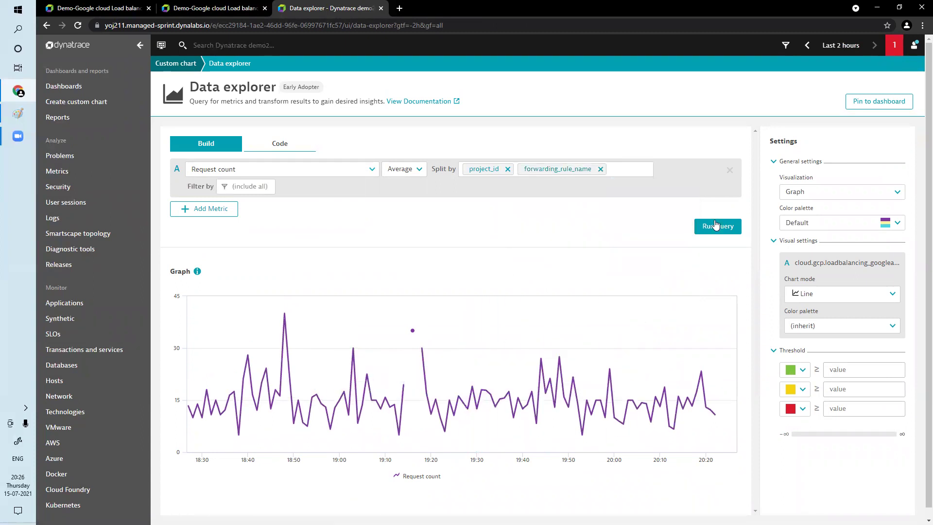
left_click(716, 226)
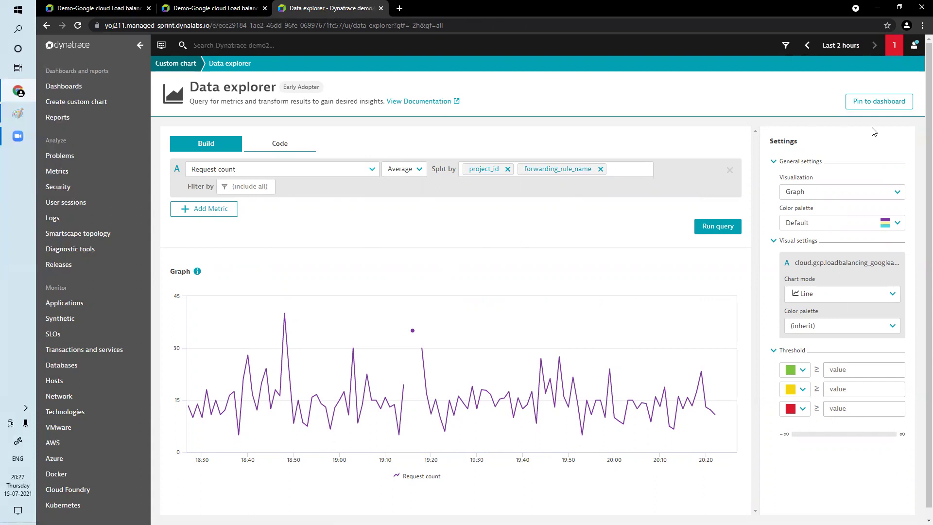
Keep the Graph visualization and set the Request count metric's chart mode to Column
left_click(836, 197)
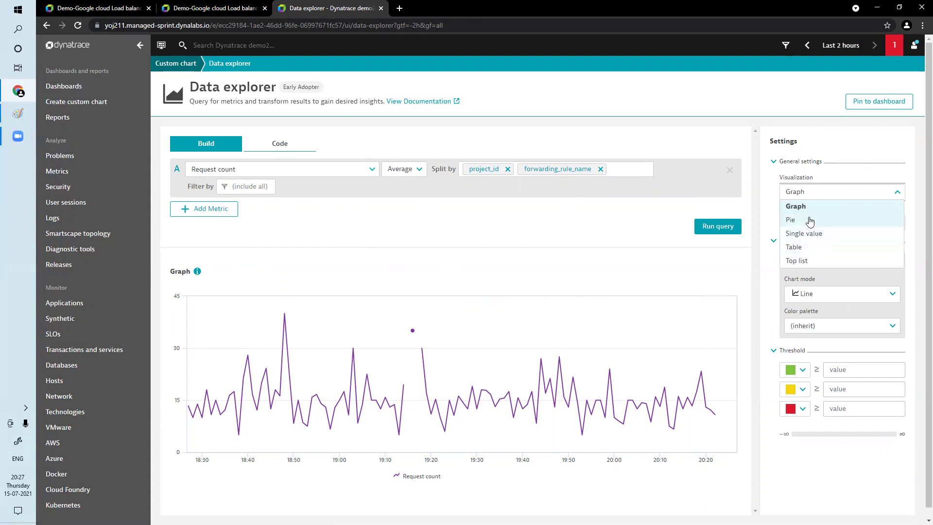
left_click(825, 298)
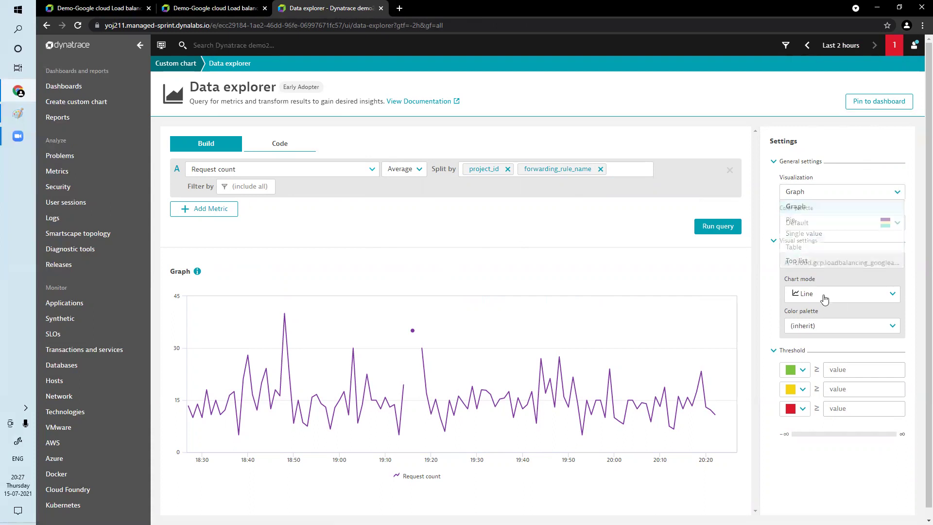
left_click(825, 298)
left_click(820, 326)
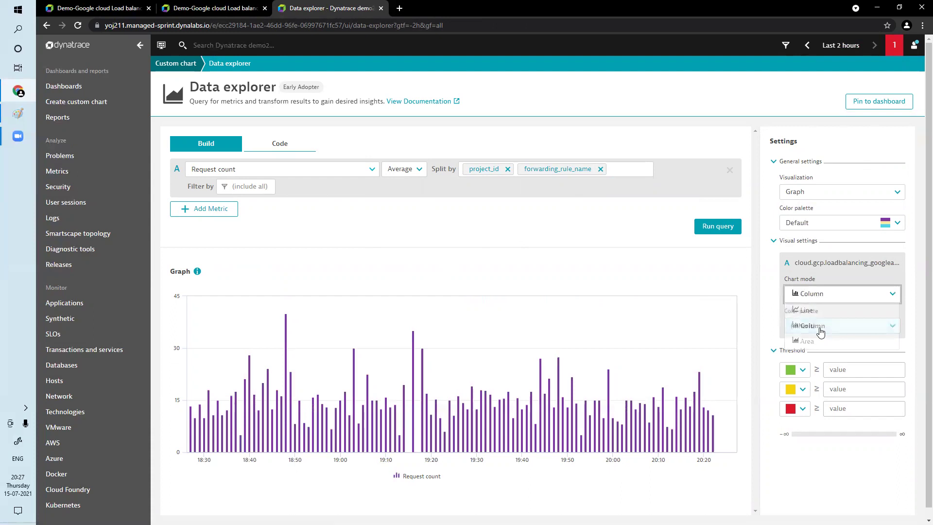
Set the Request count metric's color palette to Default and its chart mode to Line
left_click(839, 325)
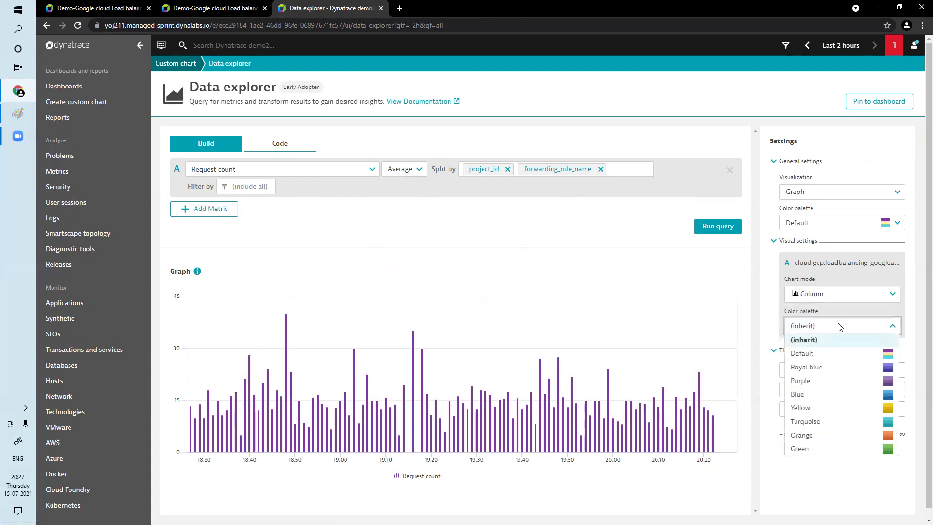
left_click(824, 354)
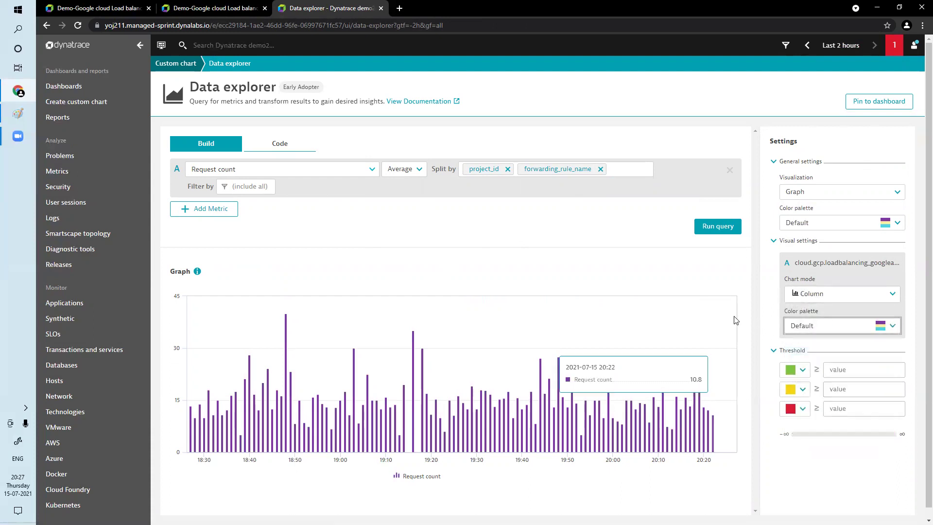
left_click(839, 299)
left_click(807, 308)
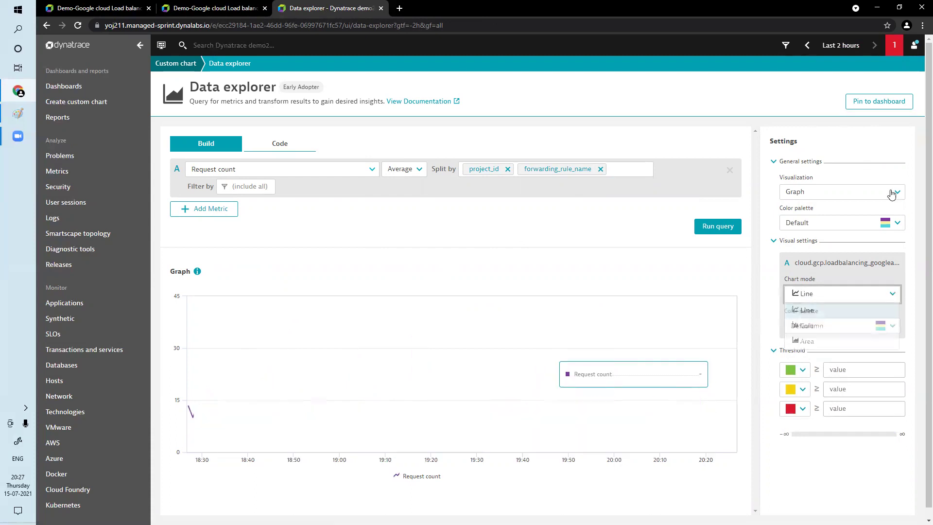
Pin the Request count graph to the Demo-Google cloud Load balancing HTTPS dashboard and open that dashboard
left_click(882, 104)
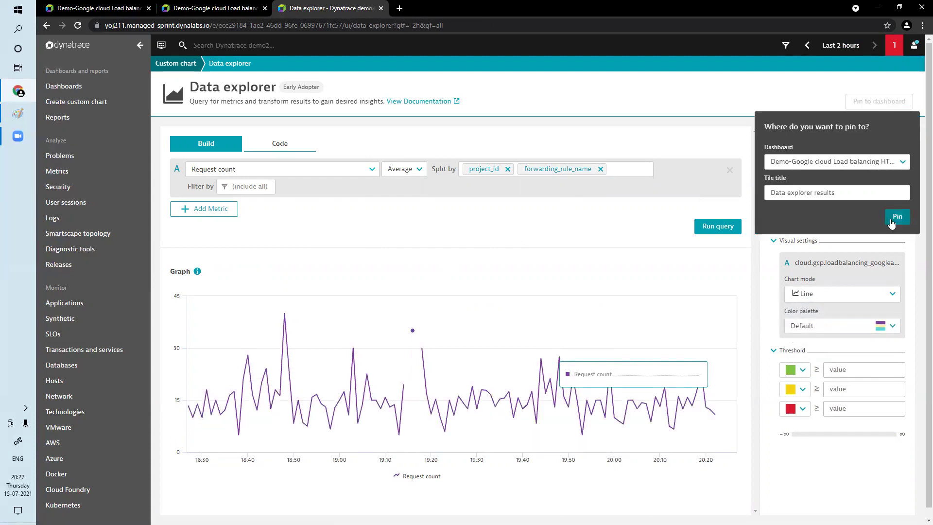
left_click(892, 222)
left_click(793, 167)
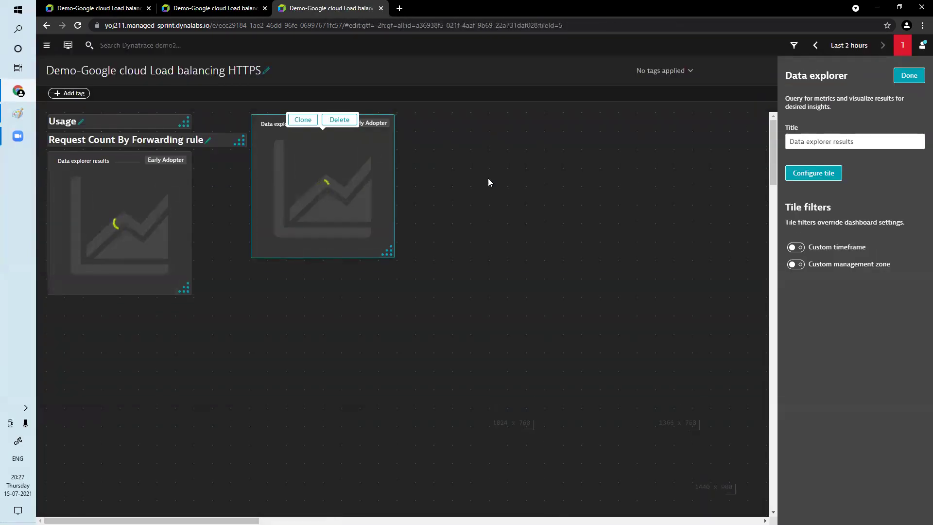
Move the new graph tile beside the existing tile under the Request Count By Forwarding rule header and close its settings
left_click_drag(304, 203, 270, 221)
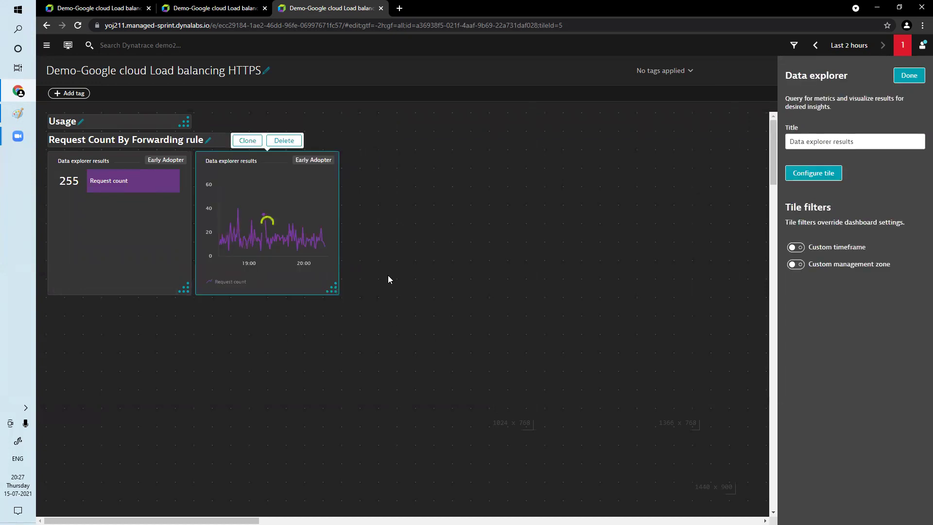
left_click(909, 75)
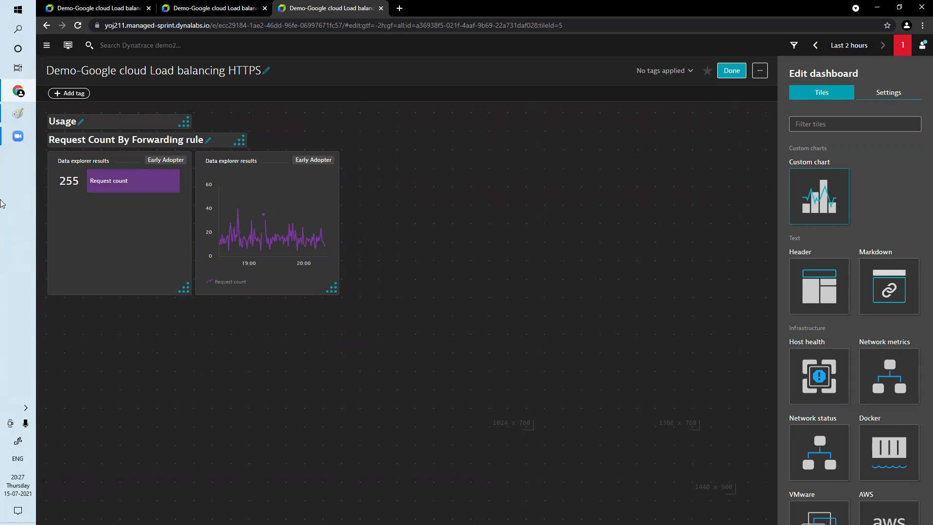
mouse_move(14, 90)
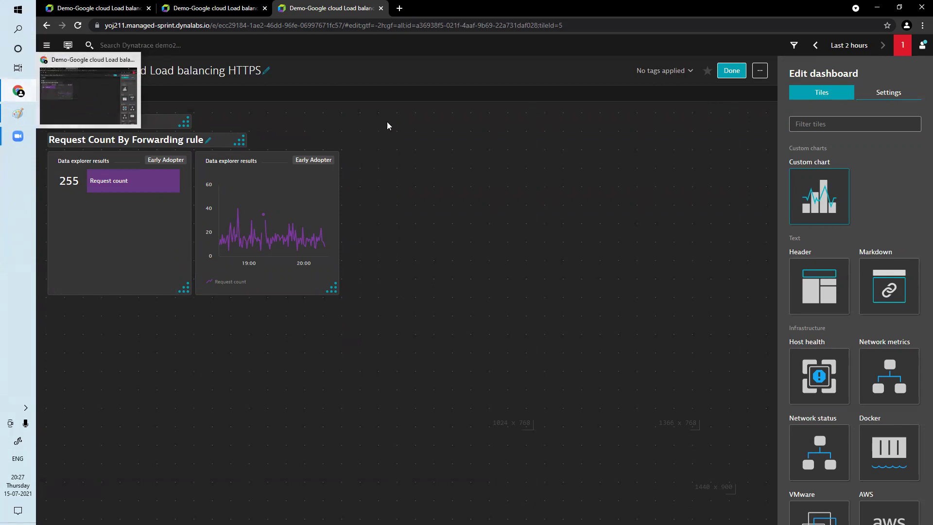
Open the Metrics page again and filter the metrics by the text "request count"
left_click(47, 45)
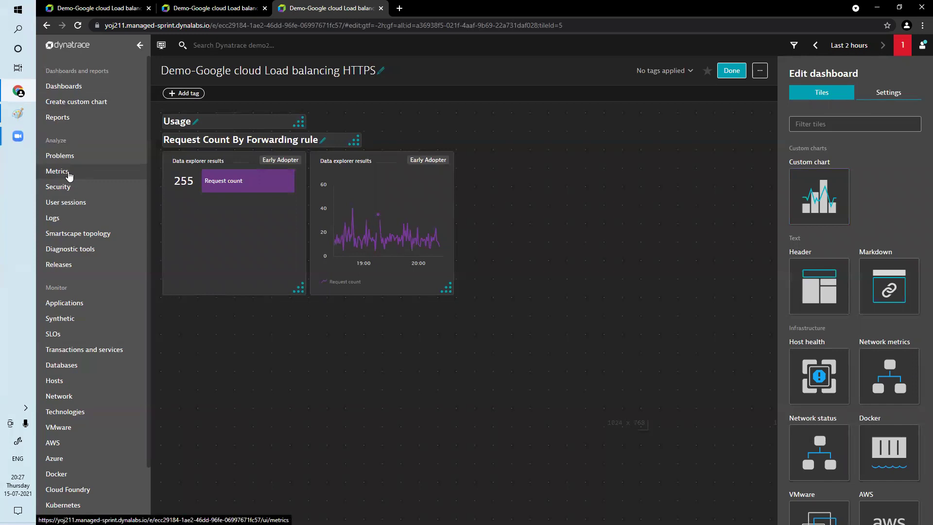
left_click(68, 174)
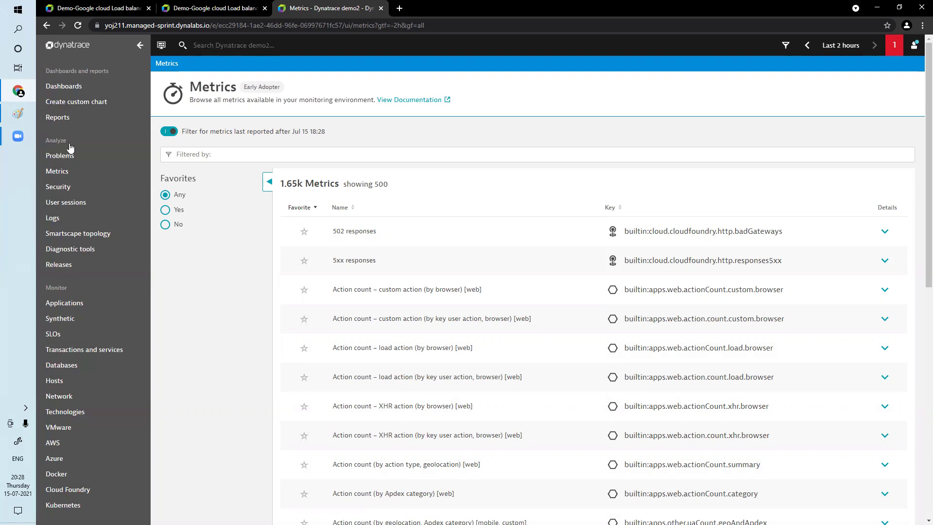
left_click(278, 152)
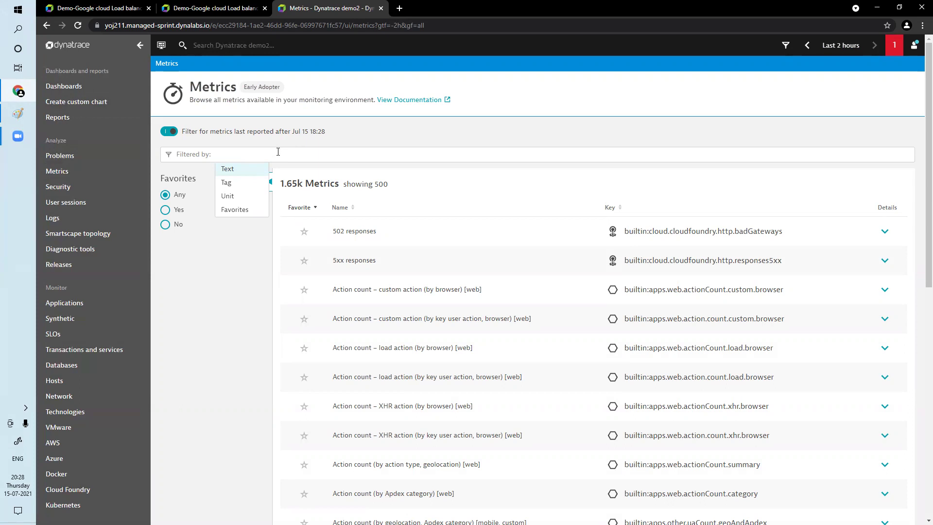
left_click(233, 169)
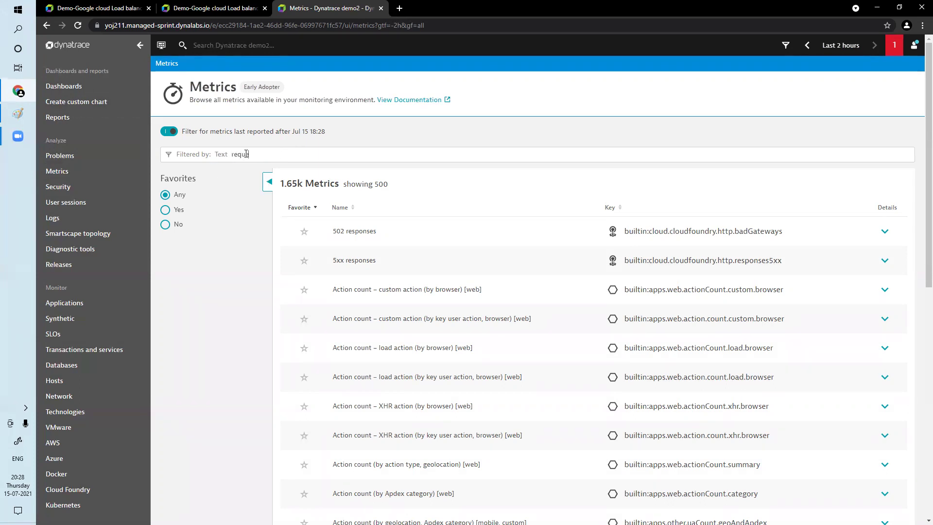
type("request count")
key("Return")
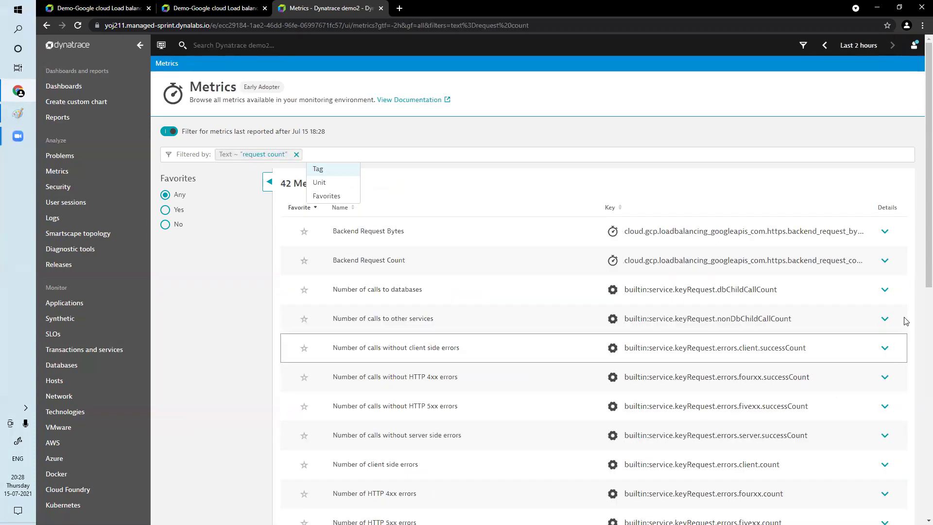
Expand the Request bytes metric for Google Cloud HTTPS load balancing and create a chart from it
scroll(919, 270, "down", 3)
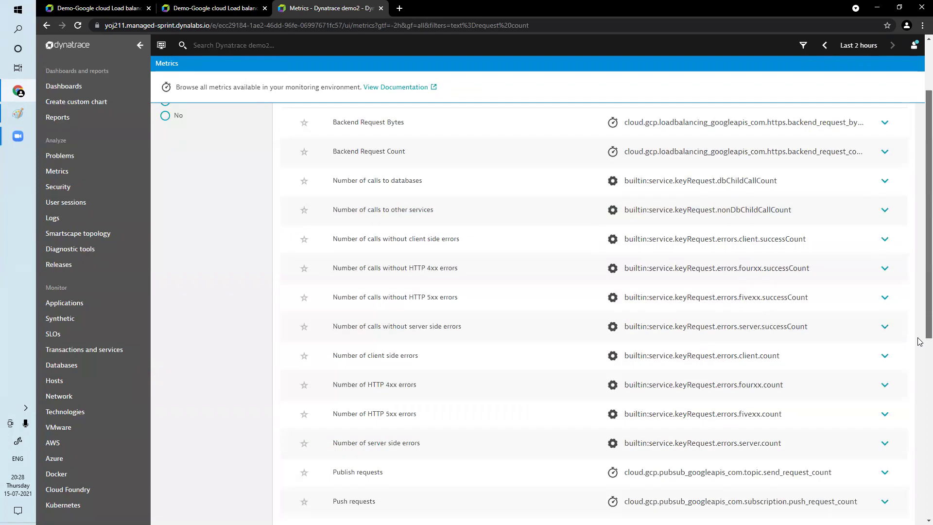
scroll(919, 322, "down", 4)
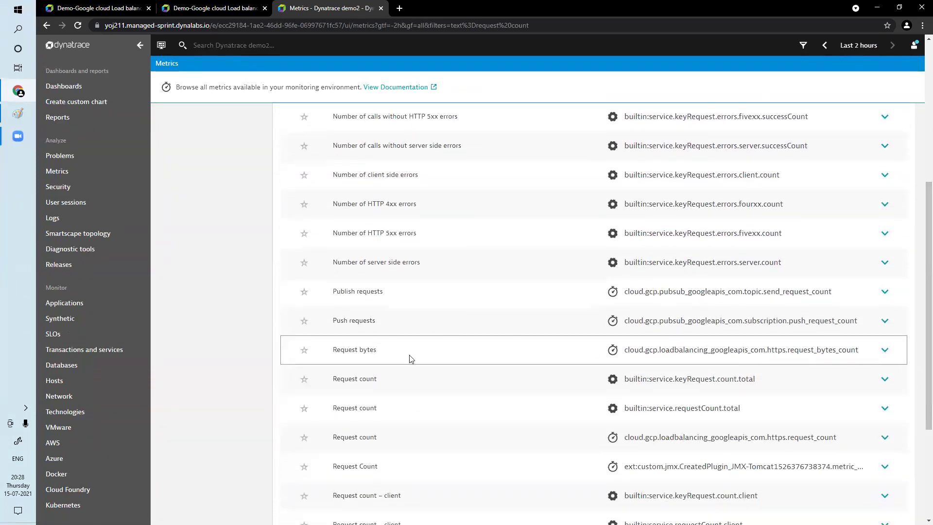
left_click(885, 350)
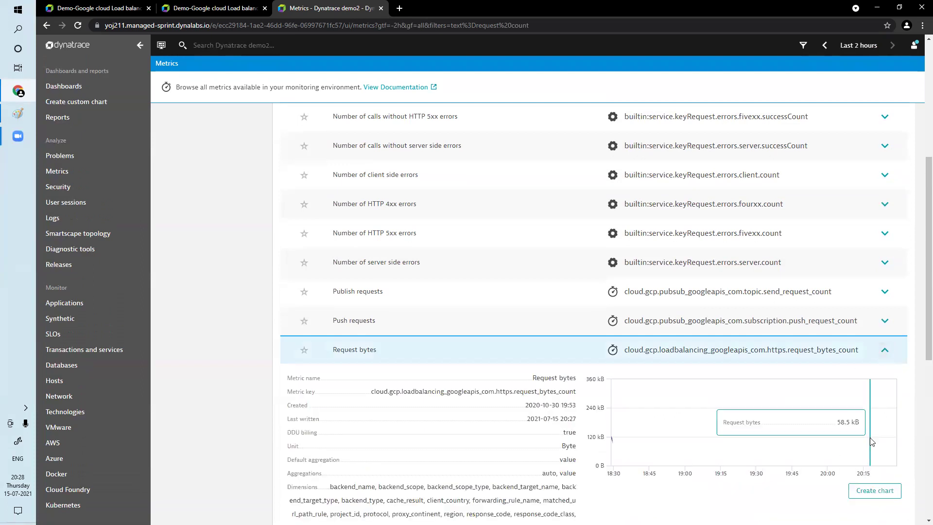
left_click(877, 232)
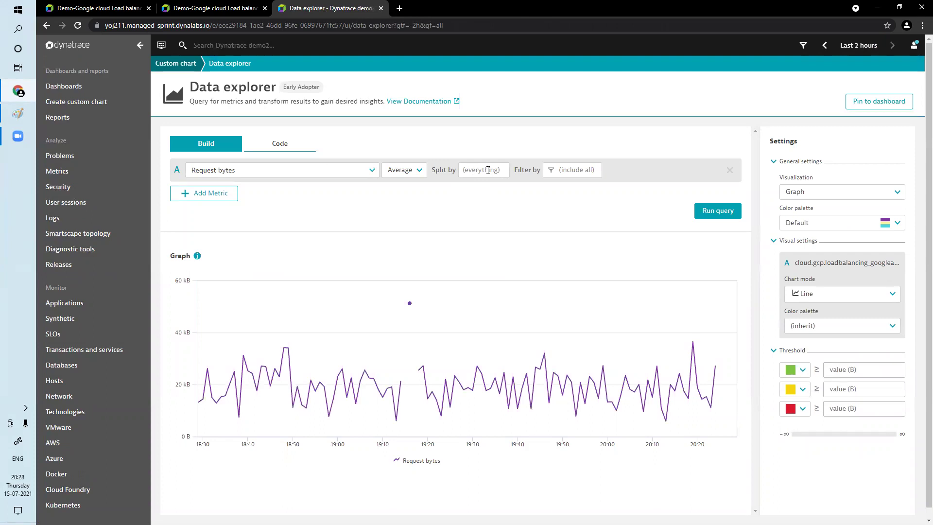
Split the Request bytes metric by backend_name, project_id and forwarding_rule_name
left_click(488, 170)
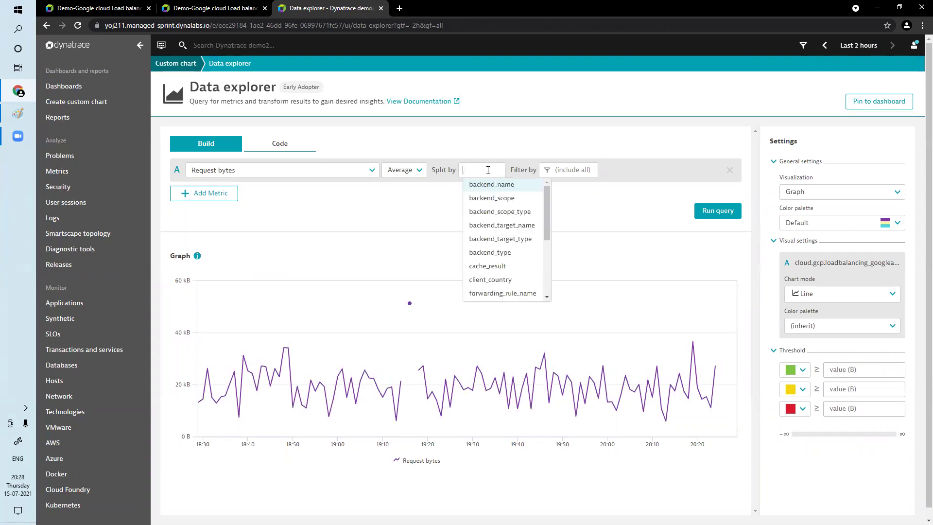
left_click(503, 188)
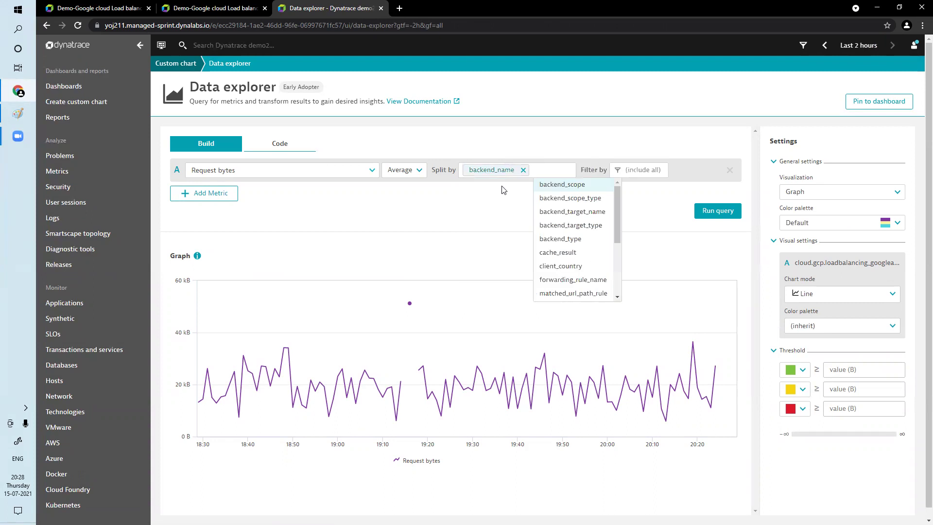
scroll(618, 233, "down", 2)
left_click(562, 253)
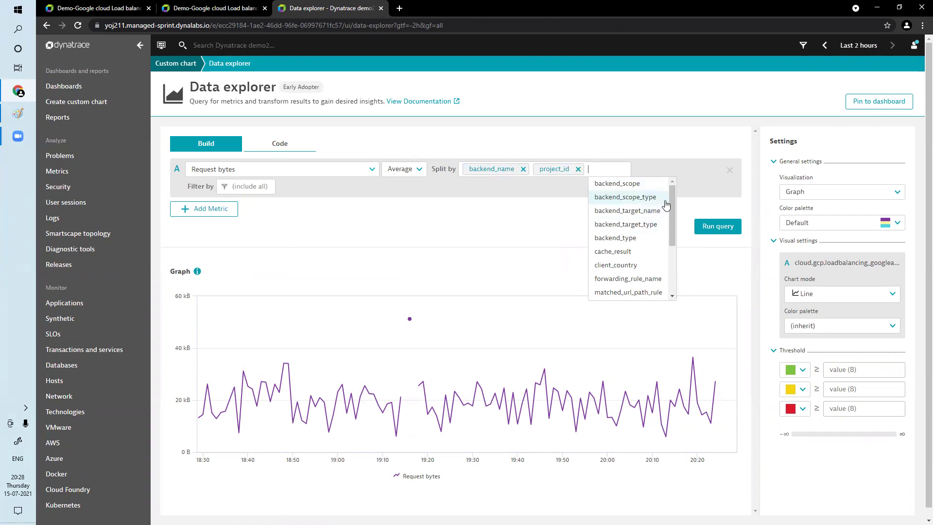
scroll(665, 205, "down", 2)
left_click(653, 240)
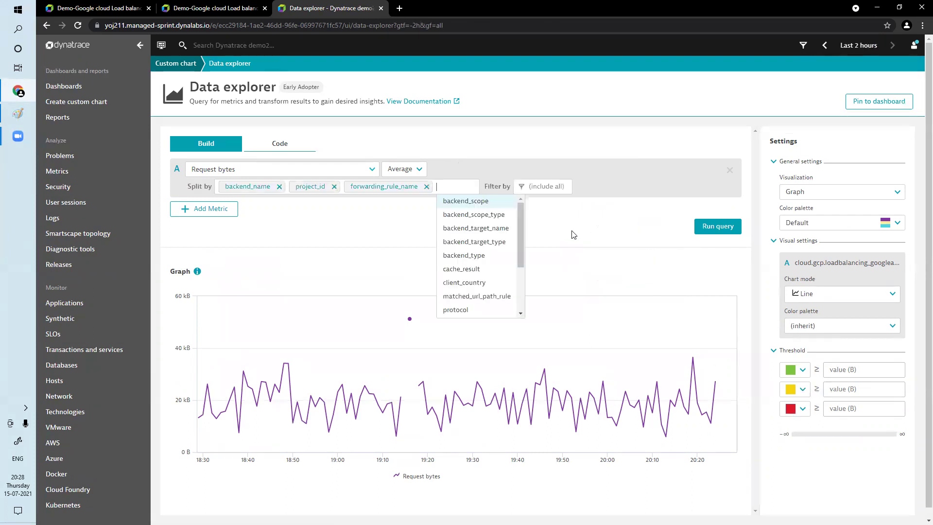
left_click(327, 232)
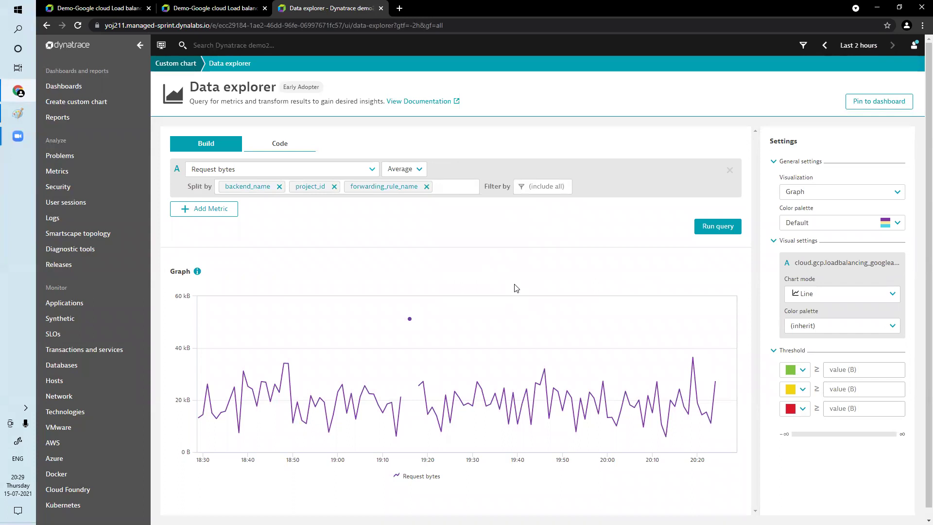
Set the Request bytes visualization to Top list and run the query
left_click(835, 197)
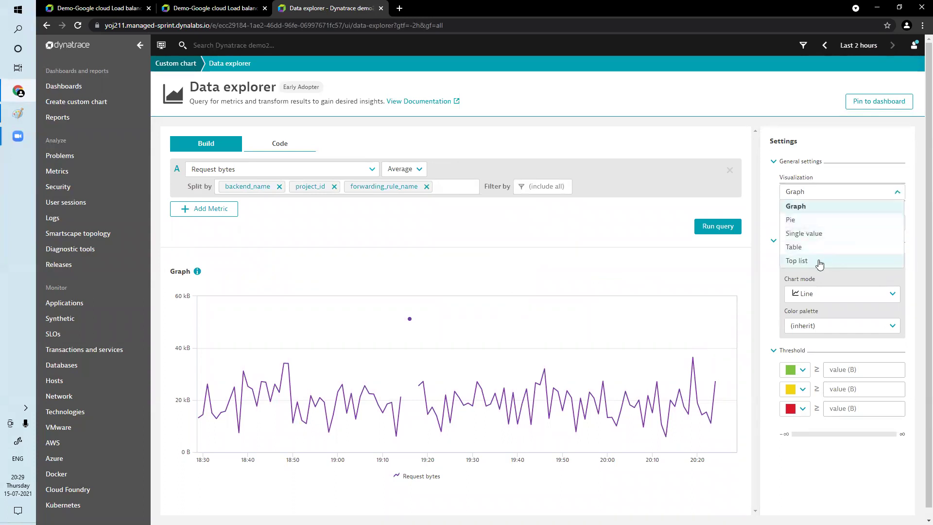
left_click(820, 264)
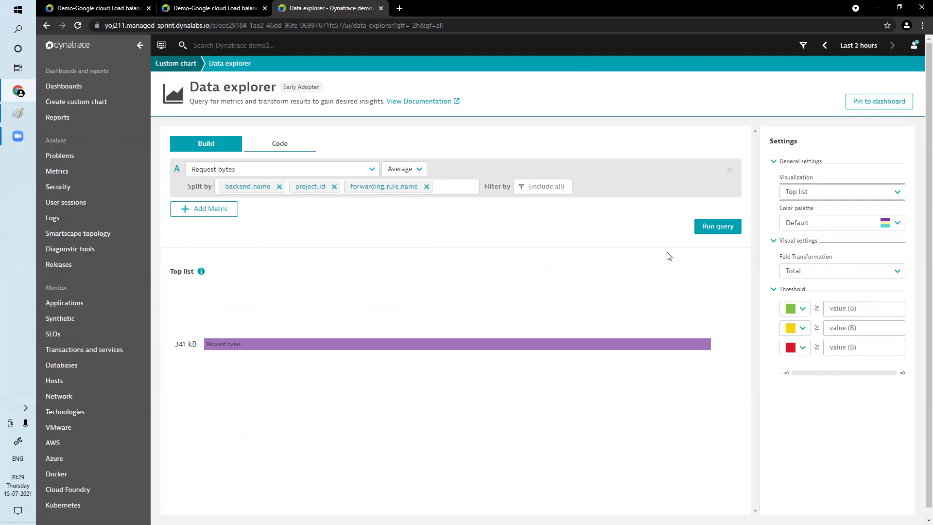
left_click(721, 232)
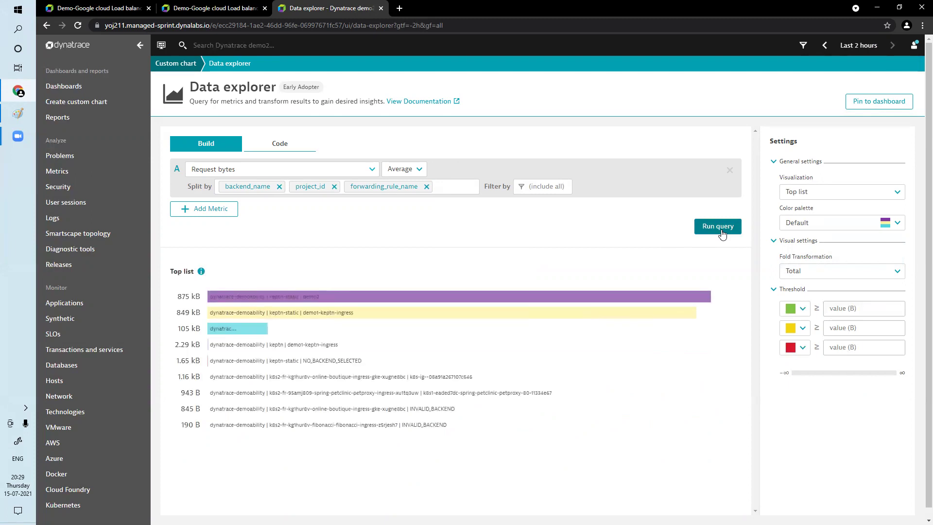
Pin the Request bytes top list to the Google Cloud HTTPs Load Balancing-cloned dashboard and close the tab showing that dashboard
left_click(874, 104)
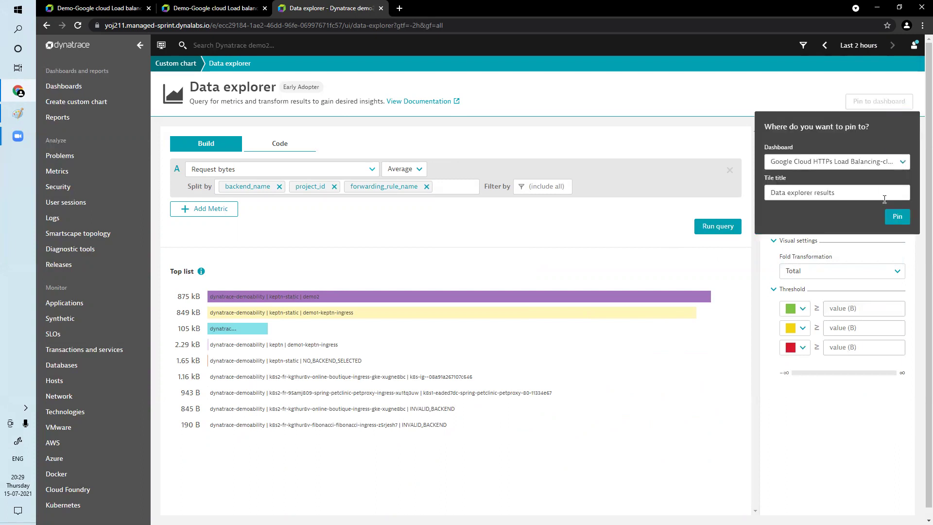
left_click(897, 219)
left_click(800, 159)
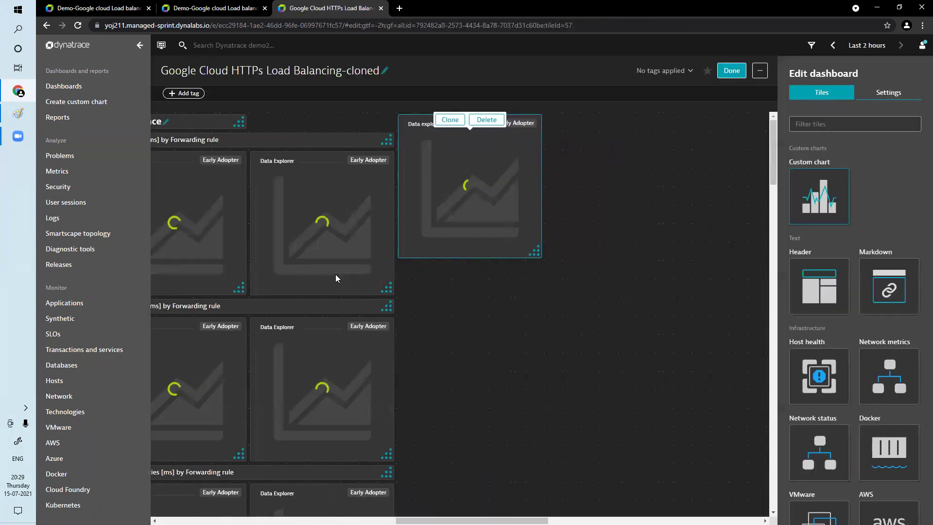
left_click(200, 9)
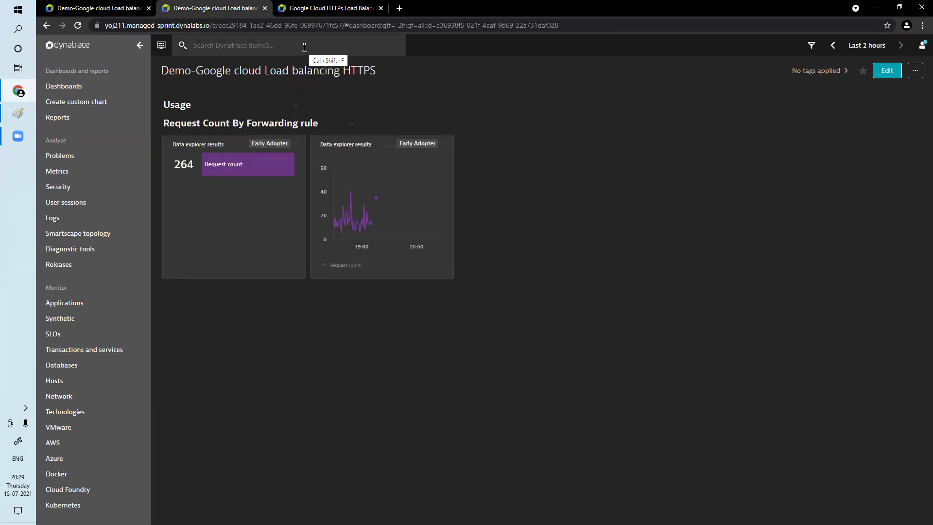
left_click(381, 8)
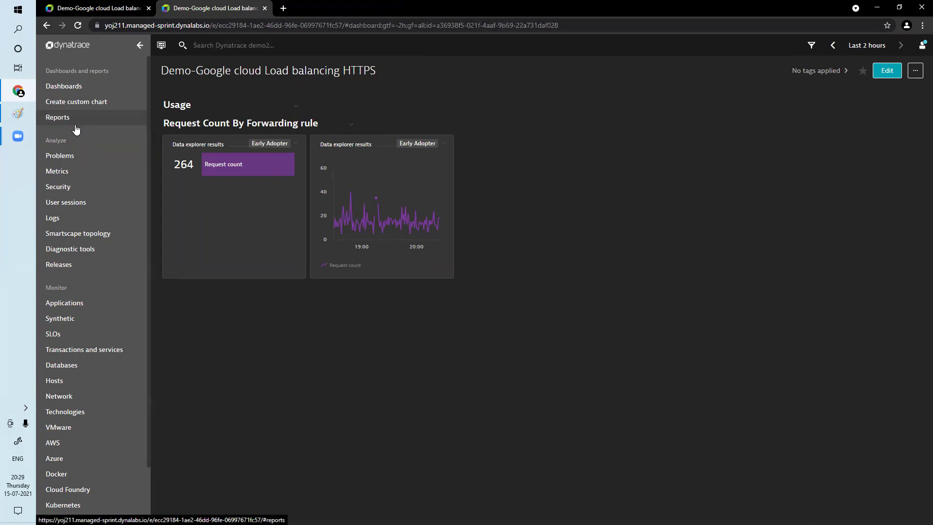
Open the Metrics page from the demo dashboard and filter the metrics by the text "request count"
left_click(63, 175)
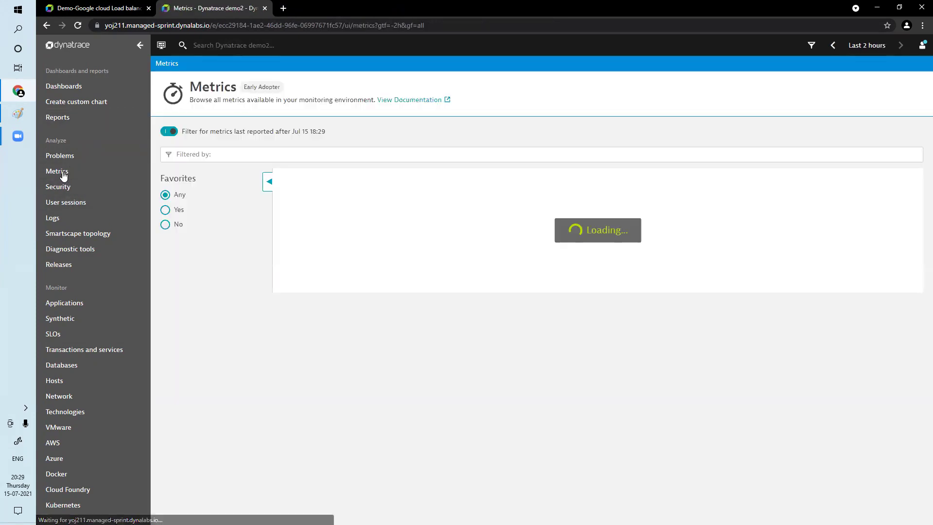
left_click(276, 154)
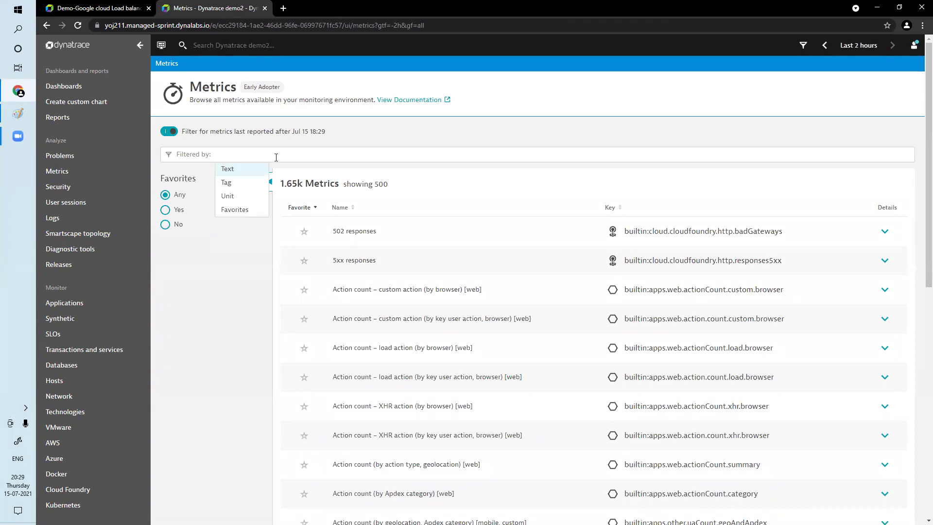
type("req")
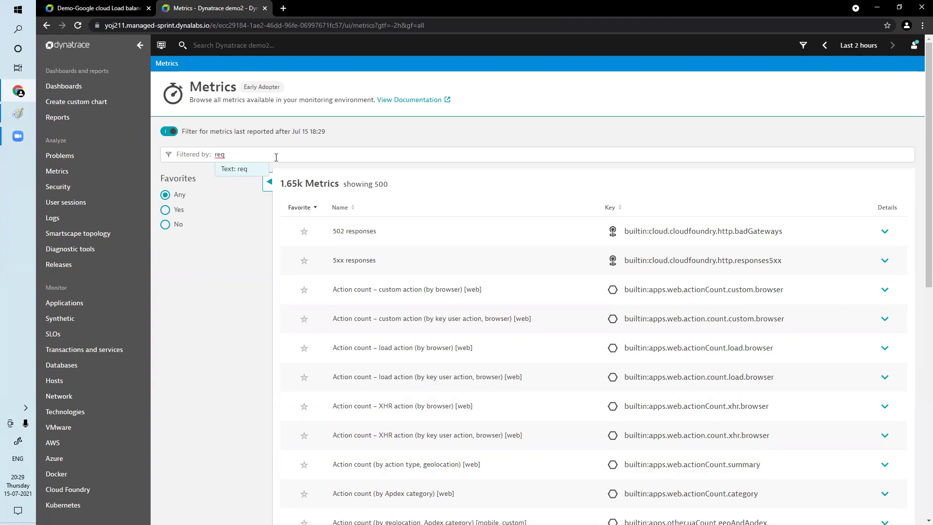
type("uest count")
key("Return")
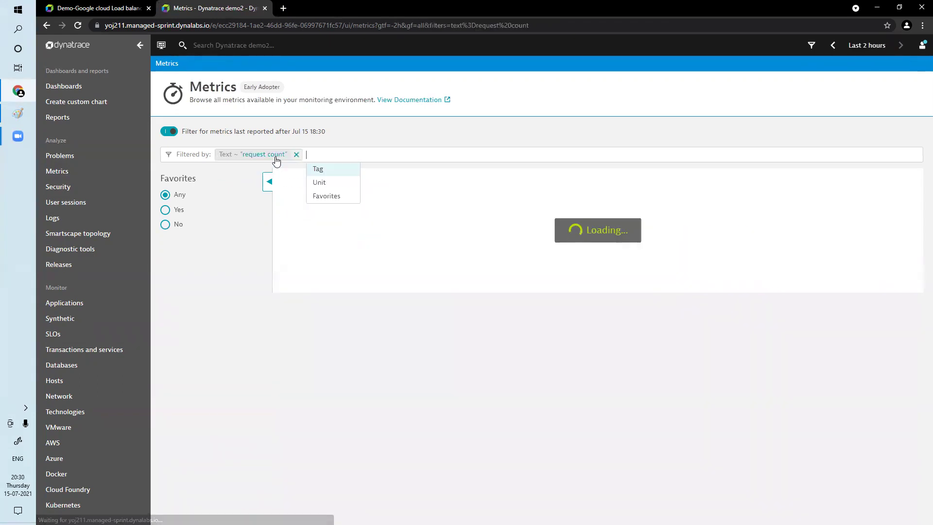
Expand the Request count metric for Google Cloud HTTPS load balancing and create a chart from it
scroll(361, 358, "down", 10)
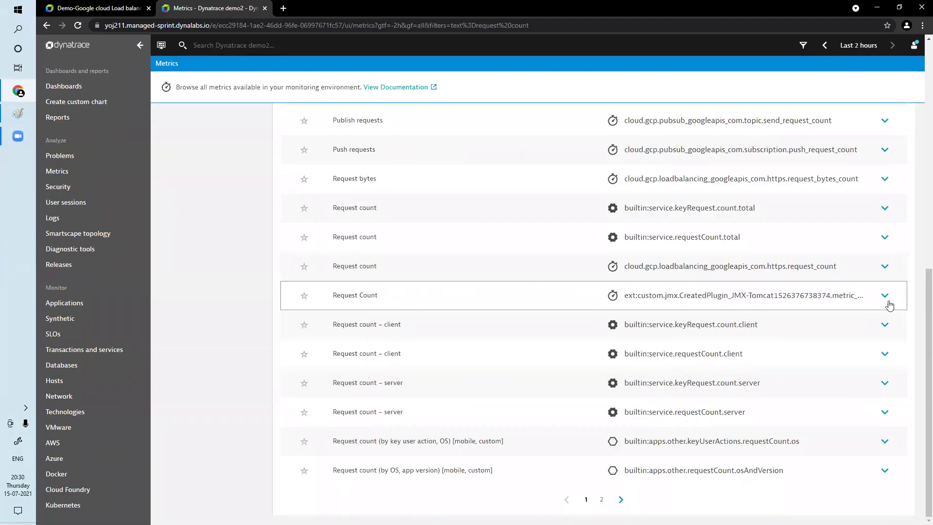
left_click(891, 270)
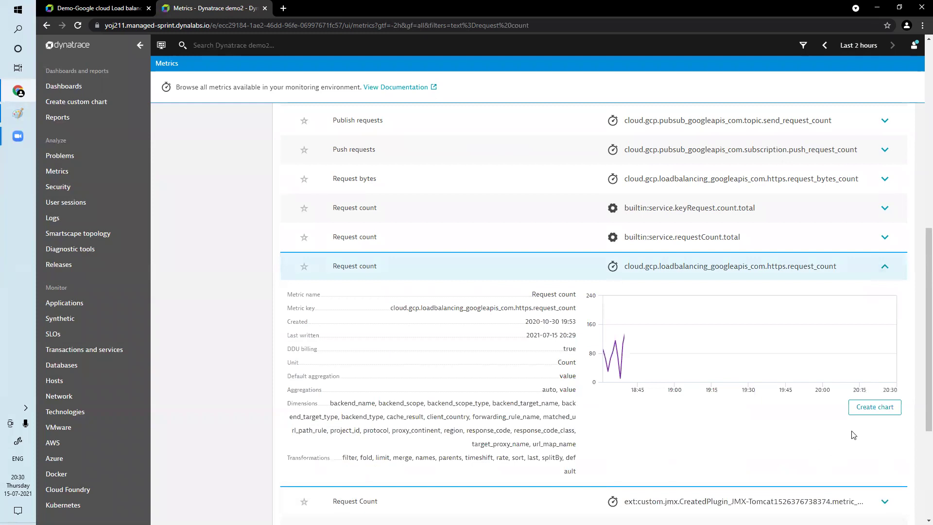
left_click(874, 411)
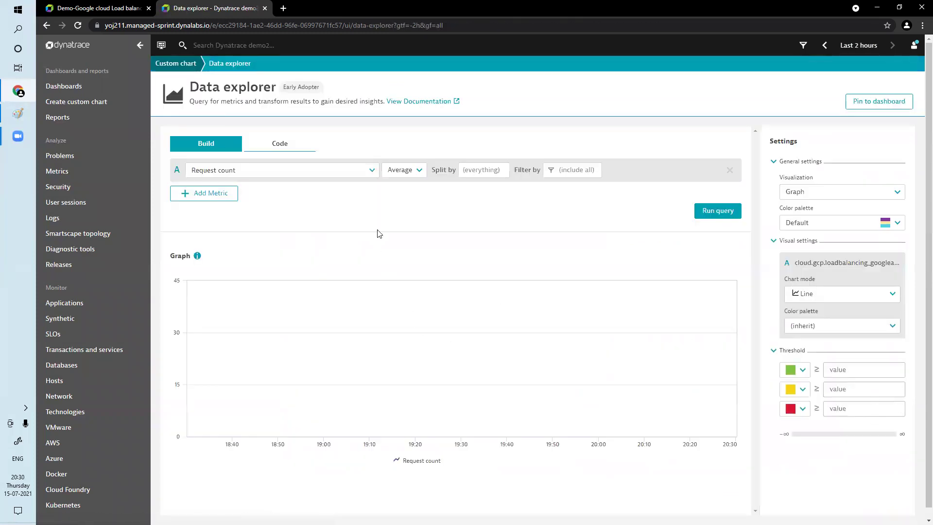
Query Request count split by backend_name, project_id and forwarding_rule_name, and set its visualization to Top list
left_click(480, 170)
left_click(486, 184)
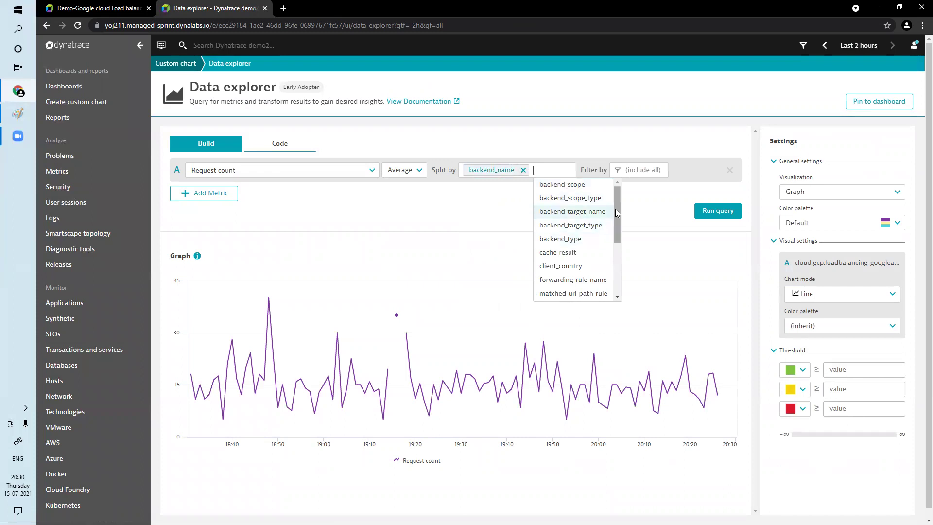
left_click_drag(618, 215, 619, 236)
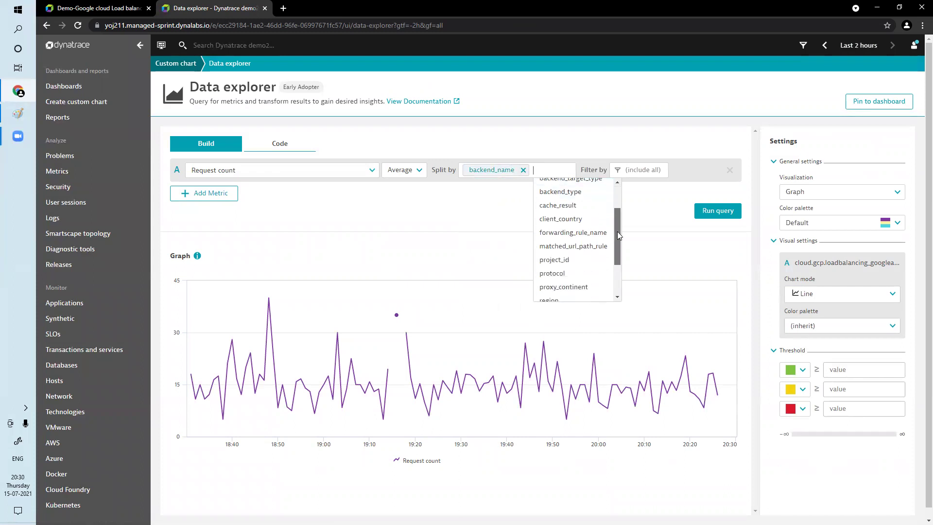
left_click(587, 260)
left_click_drag(674, 211, 673, 230)
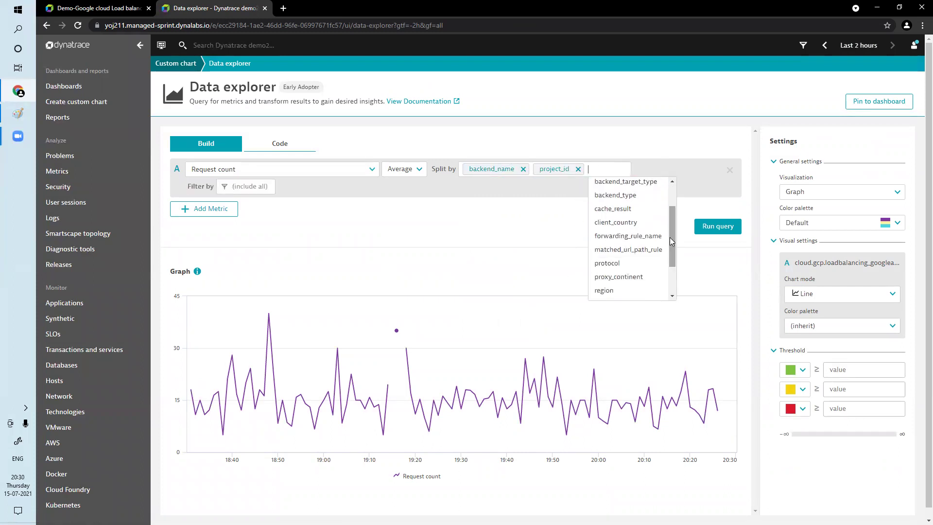
left_click(640, 235)
left_click(709, 226)
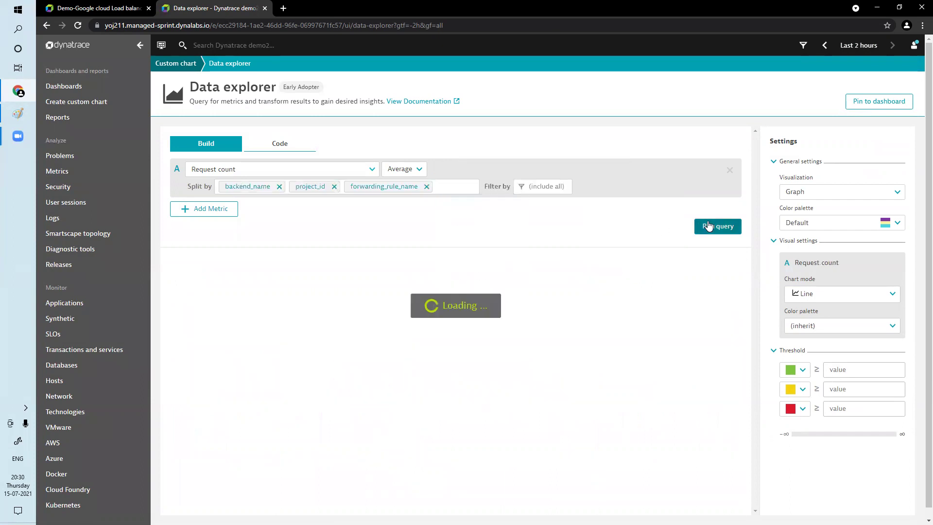
left_click(817, 193)
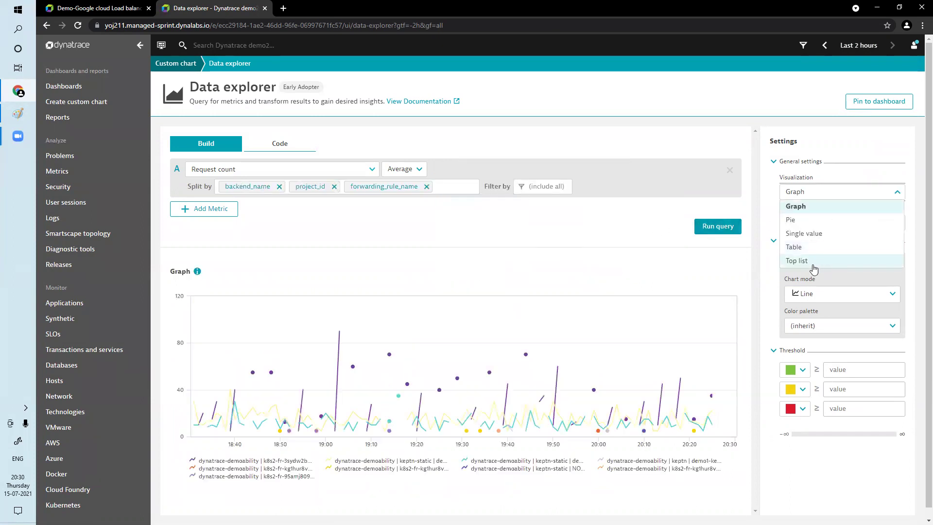
left_click(807, 261)
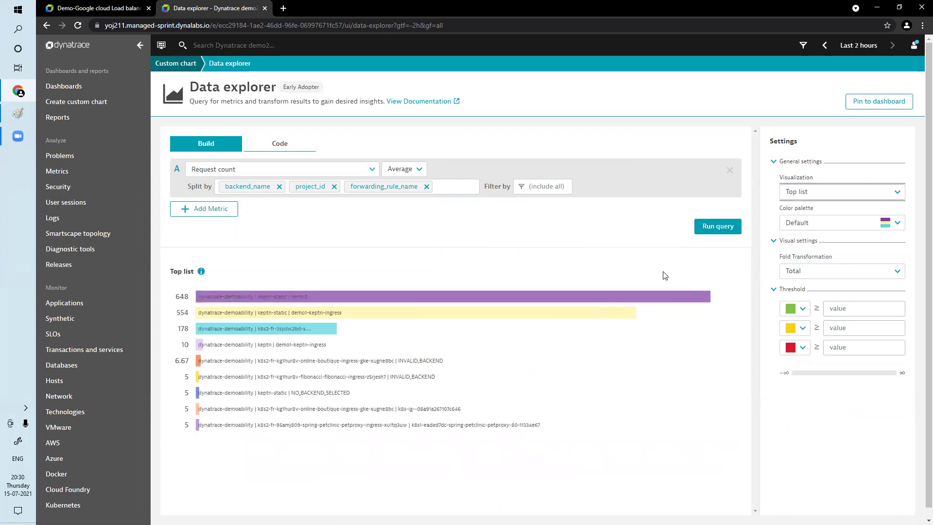
Pin the Request count top list to the Demo-Google cloud Load balancing HTTPS dashboard and place its tile in line beside the graph tile
left_click(874, 104)
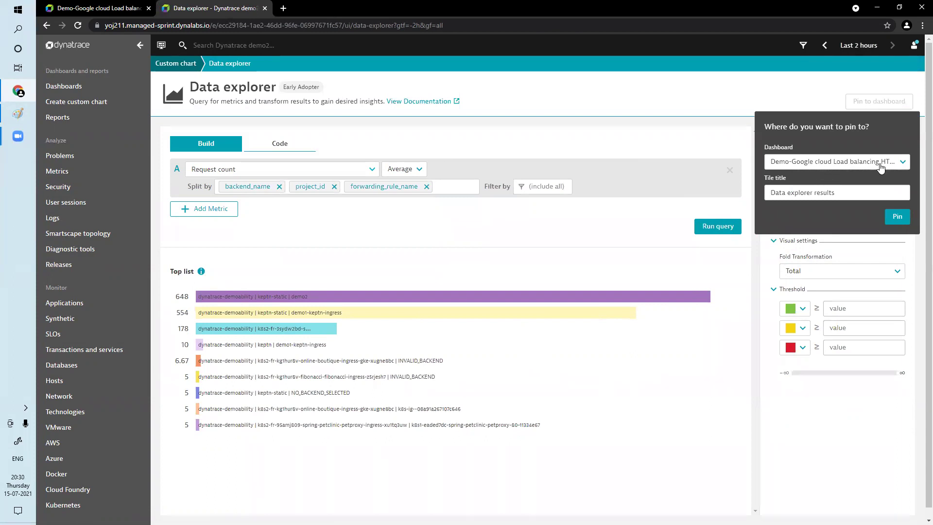
left_click(897, 218)
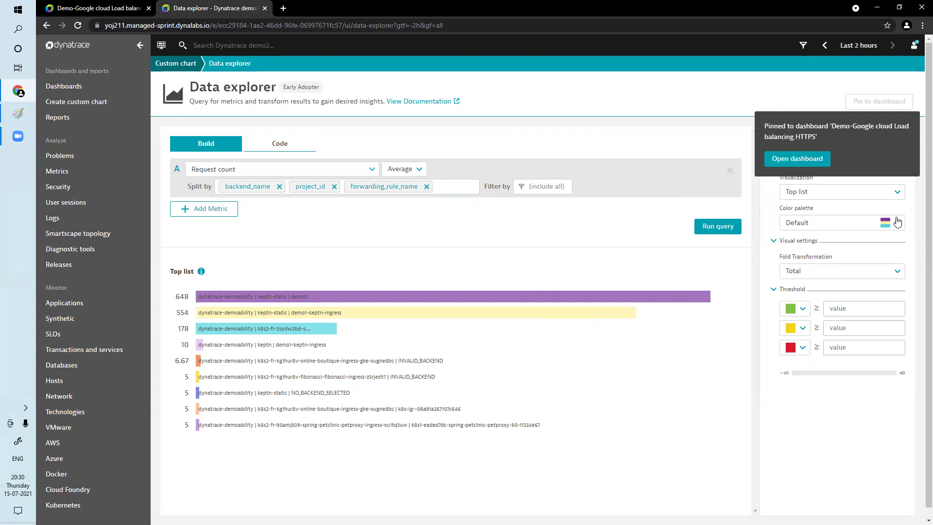
left_click(791, 160)
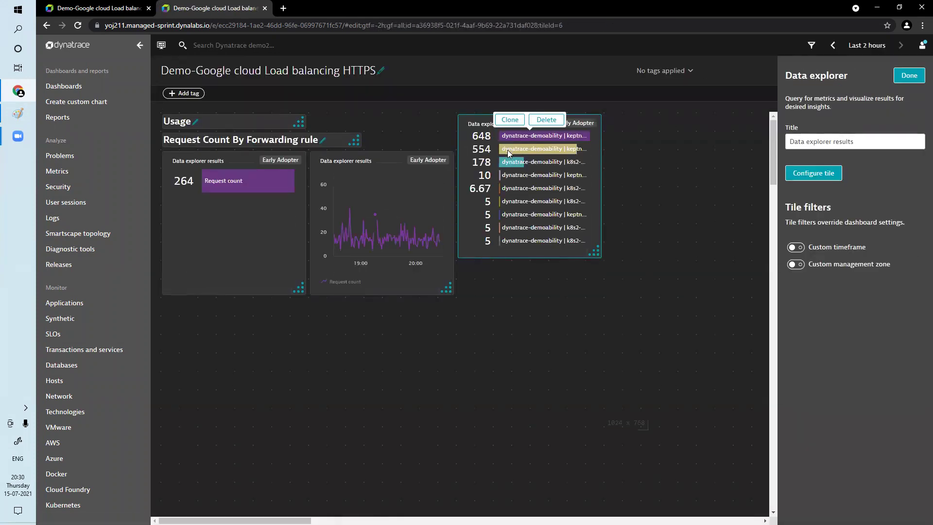
left_click_drag(518, 154, 522, 187)
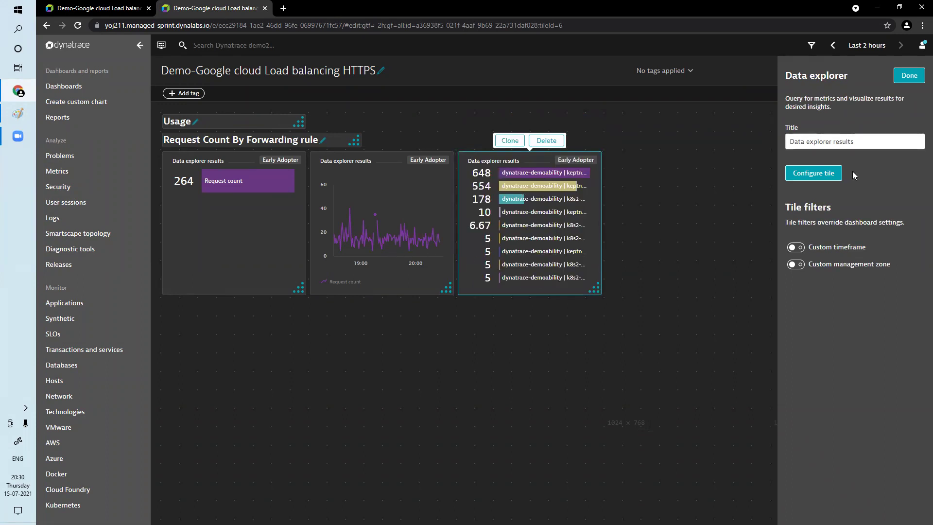
Configure the Request count graph tile to split by project_id and forwarding_rule_name, and save the changes to the dashboard
left_click(382, 204)
left_click(827, 177)
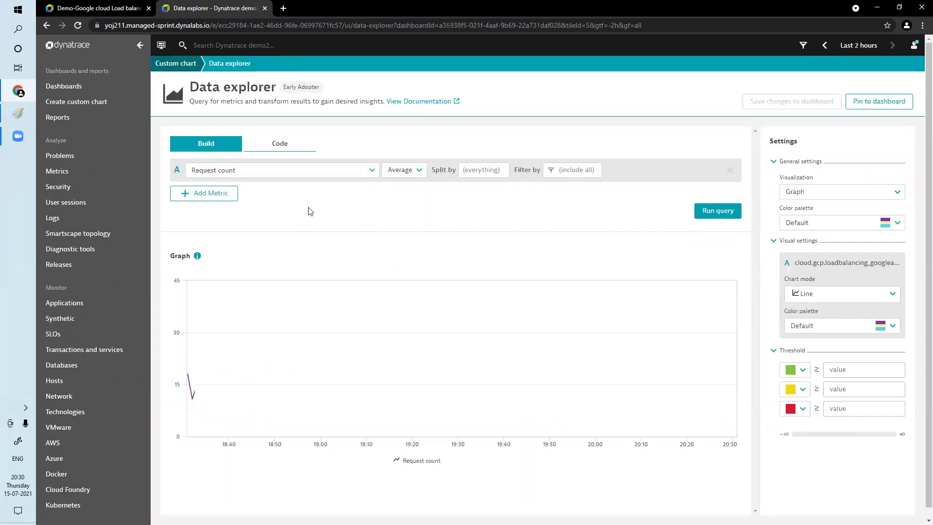
left_click(476, 168)
left_click_drag(547, 205, 547, 229)
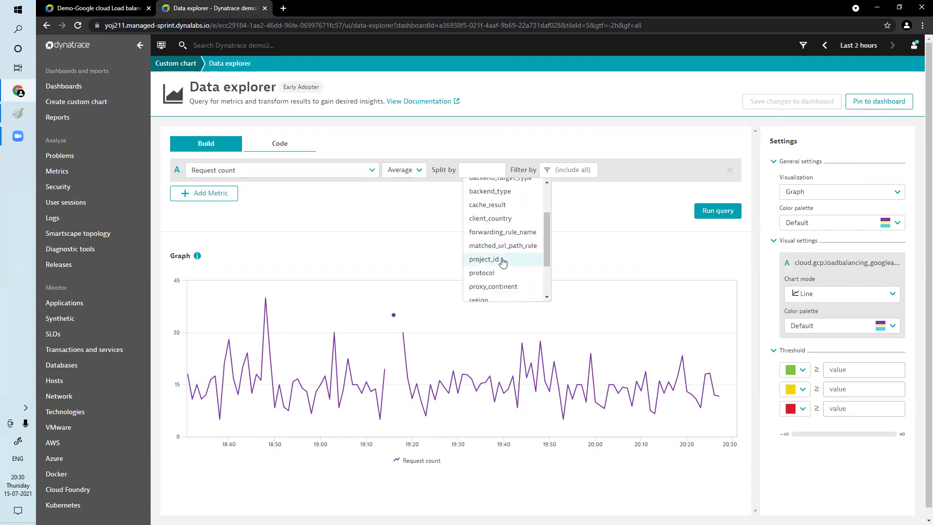
left_click(502, 260)
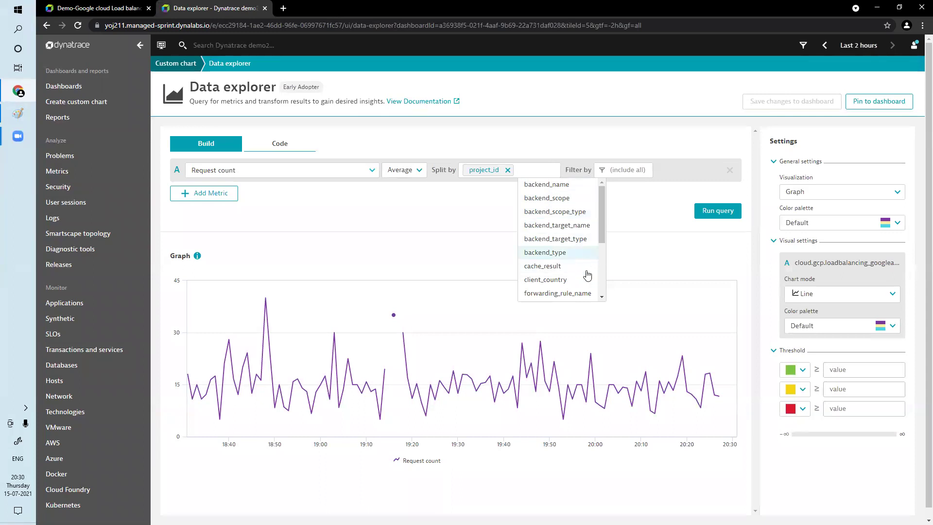
left_click(573, 294)
left_click(724, 227)
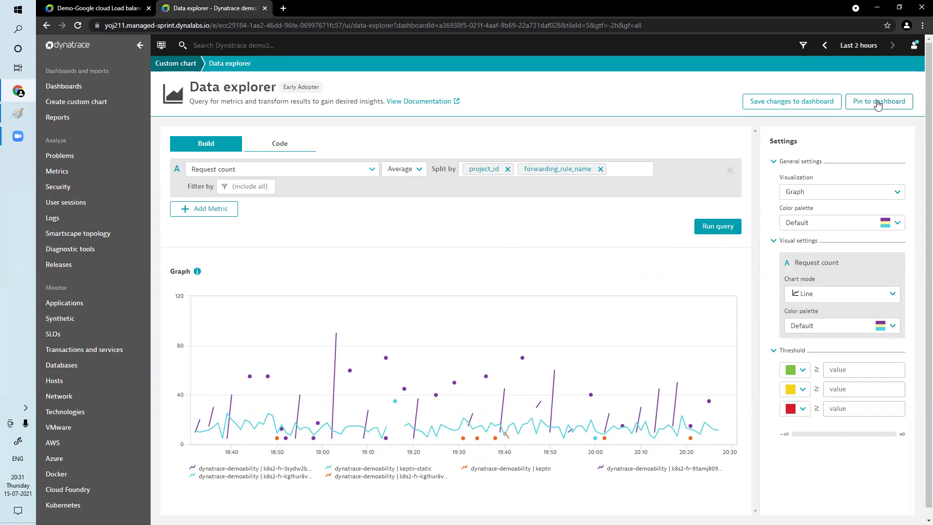
left_click(808, 105)
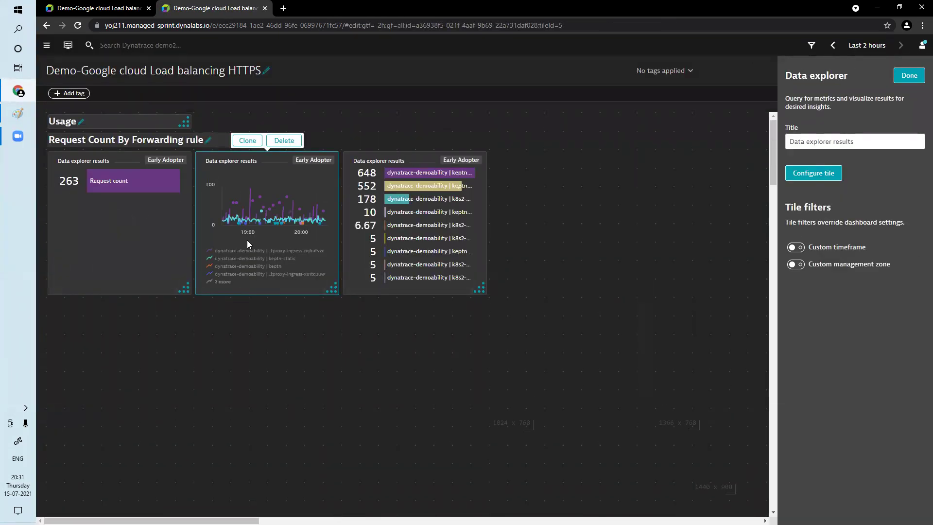
Split the first Request count top list tile by project_id and forwarding_rule_name, and save the changes to the dashboard
left_click(123, 204)
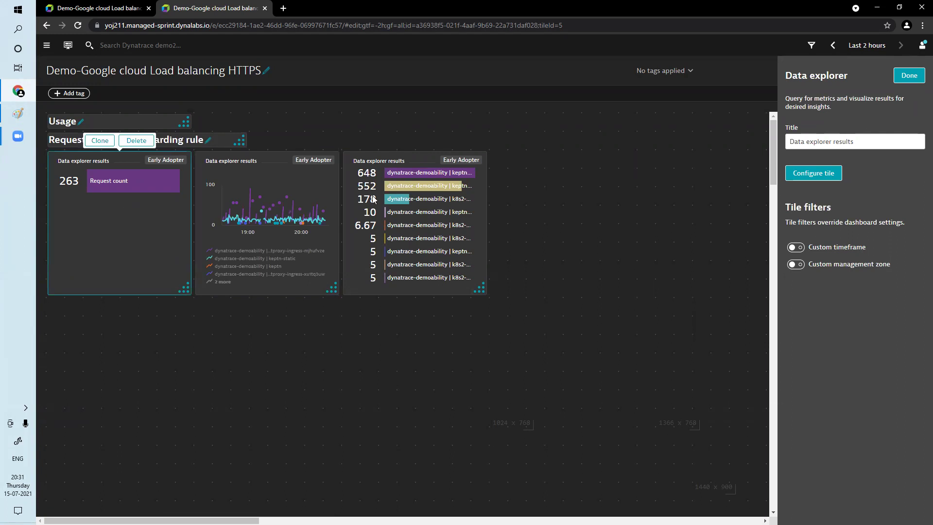
left_click(827, 174)
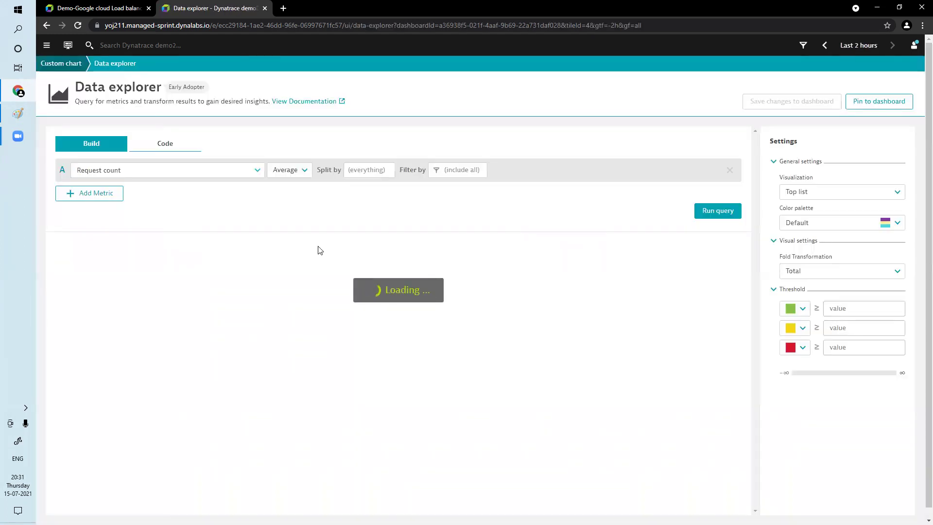
left_click(367, 170)
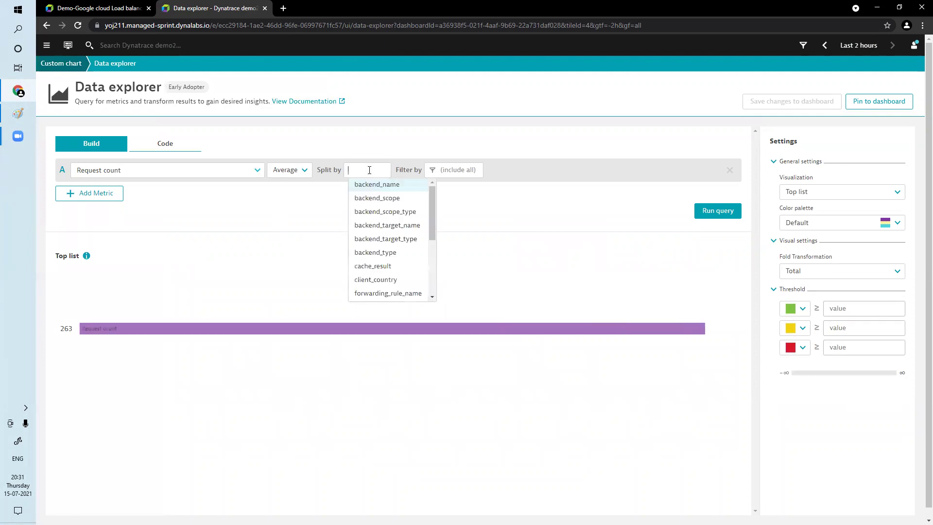
scroll(389, 238, "down", 2)
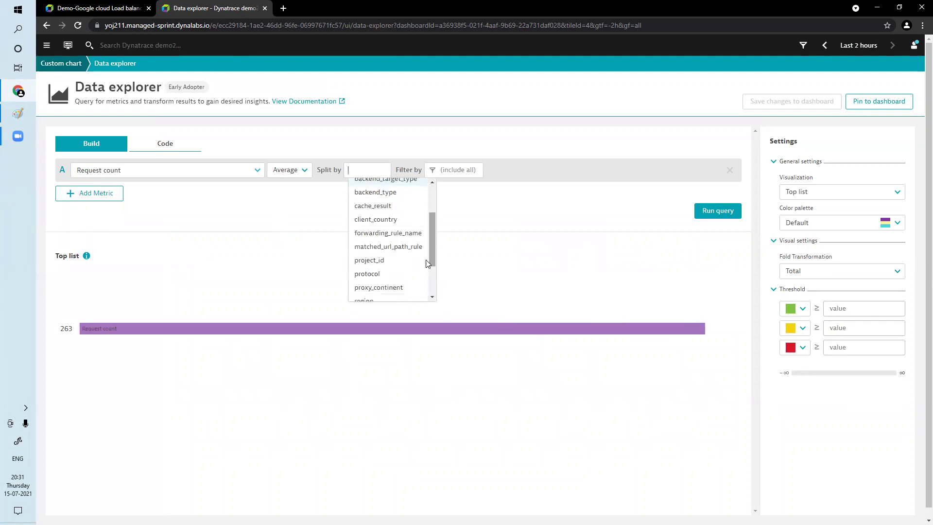
left_click(381, 264)
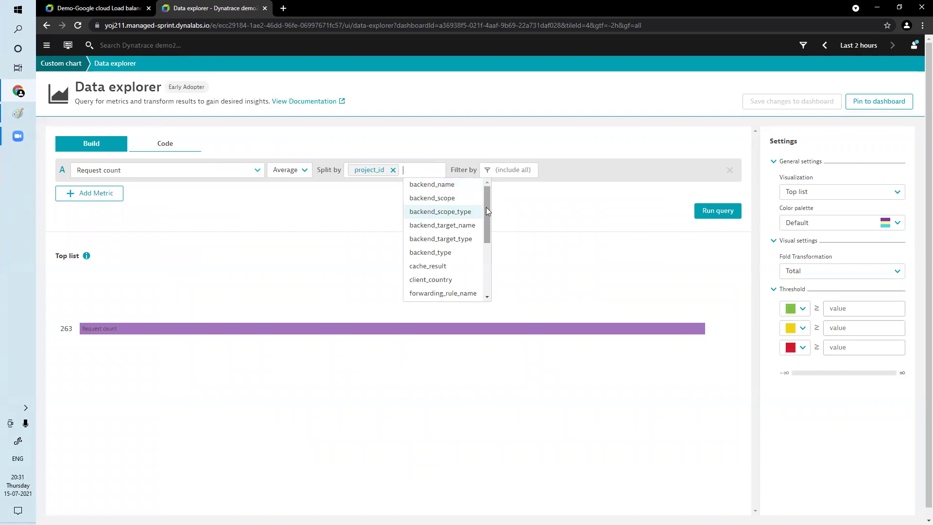
left_click(457, 293)
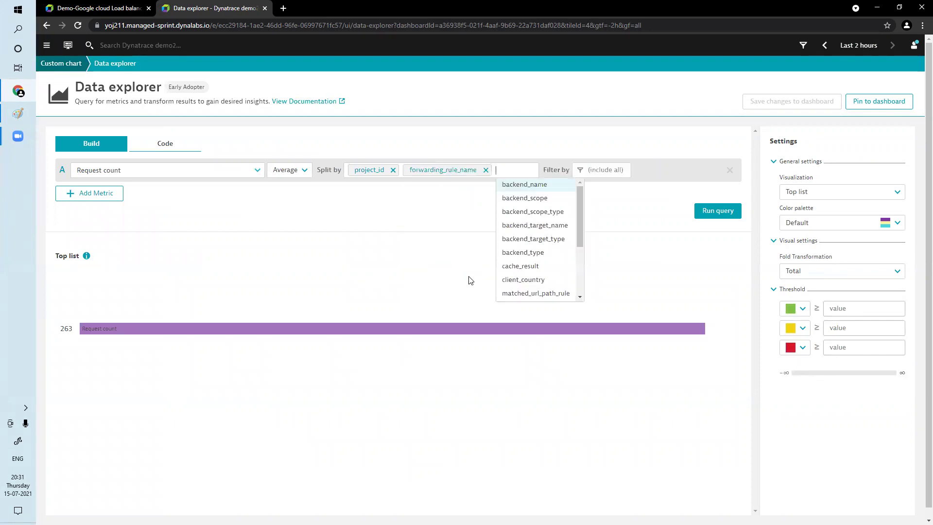
left_click(714, 213)
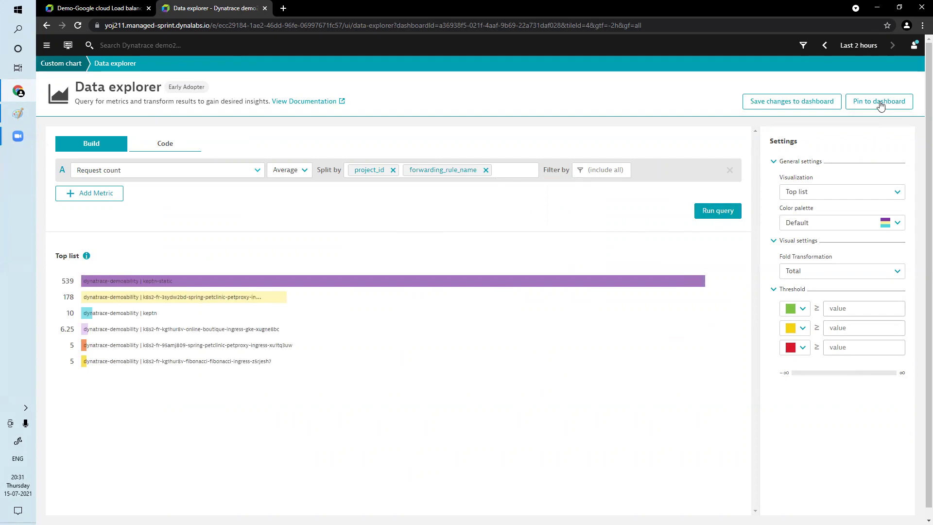
left_click(790, 105)
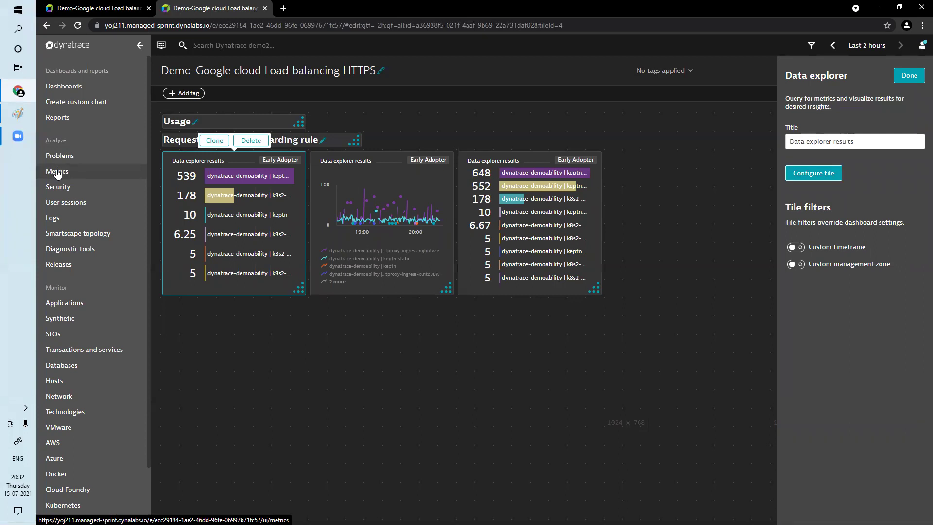
Clone the top list tile that is split by backend and place the copy in line directly beside it
left_click(538, 237)
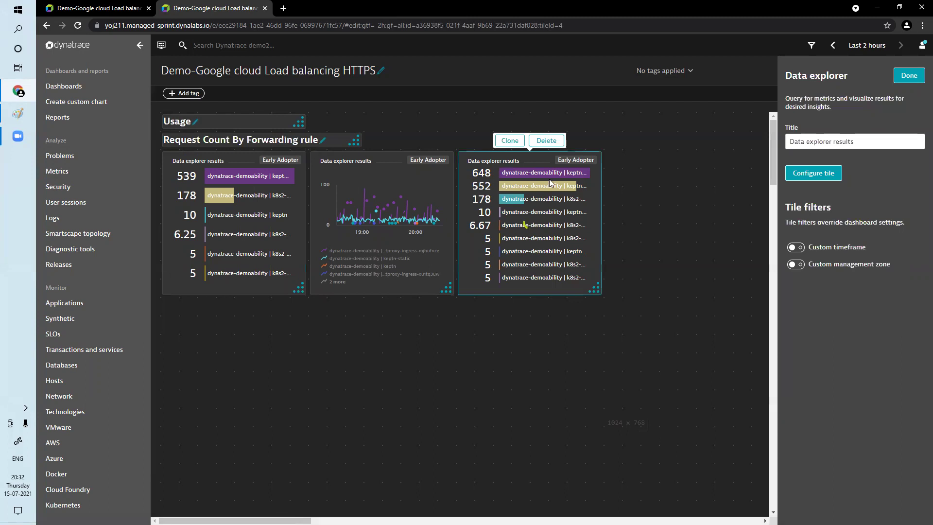
left_click(510, 140)
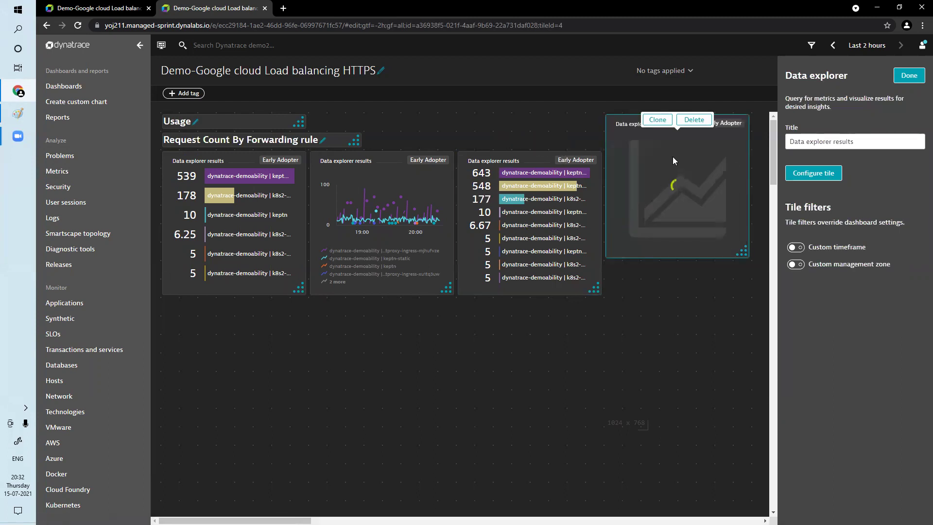
left_click_drag(622, 121, 624, 158)
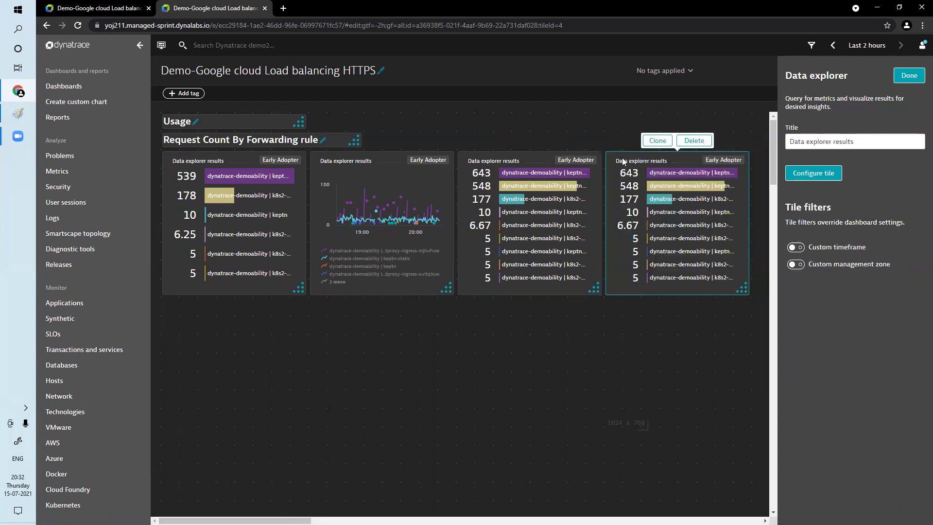
Change the cloned Request count tile's visualization to Graph, save it to the dashboard and close the tile's settings
left_click(842, 177)
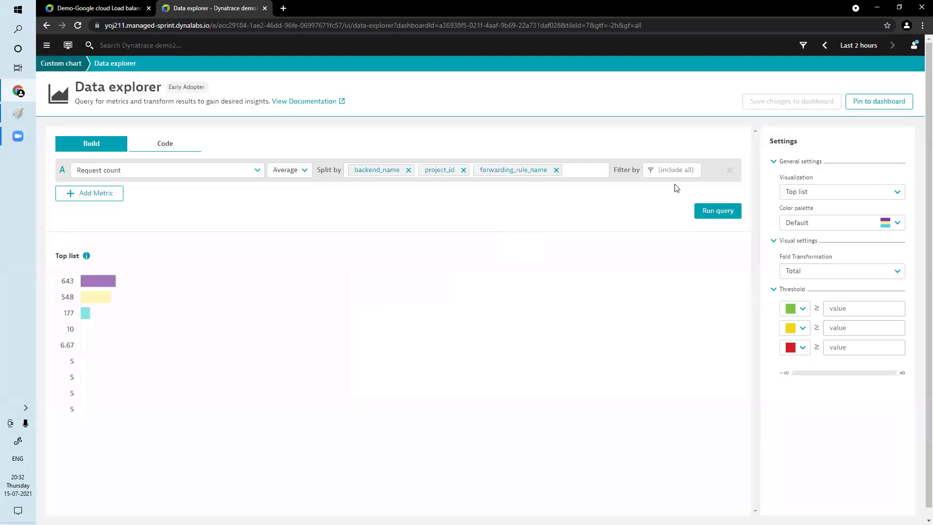
left_click(829, 194)
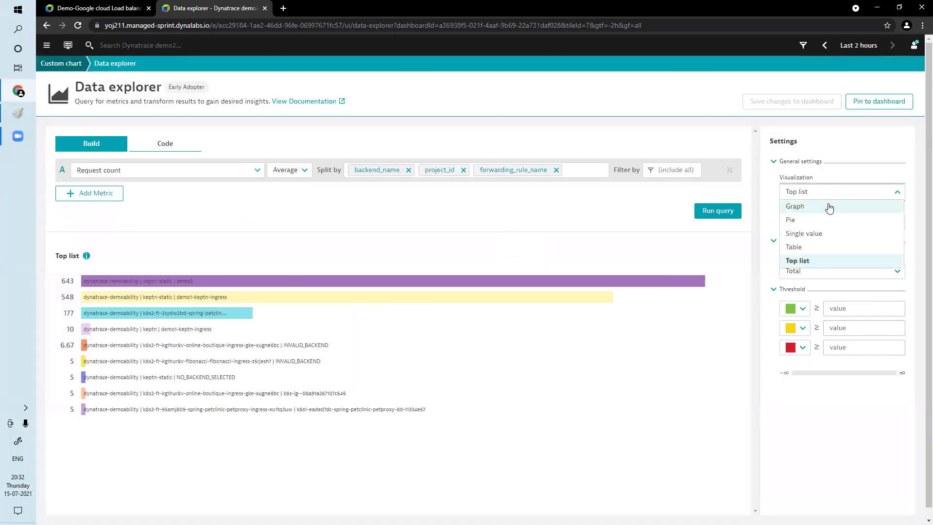
left_click(830, 206)
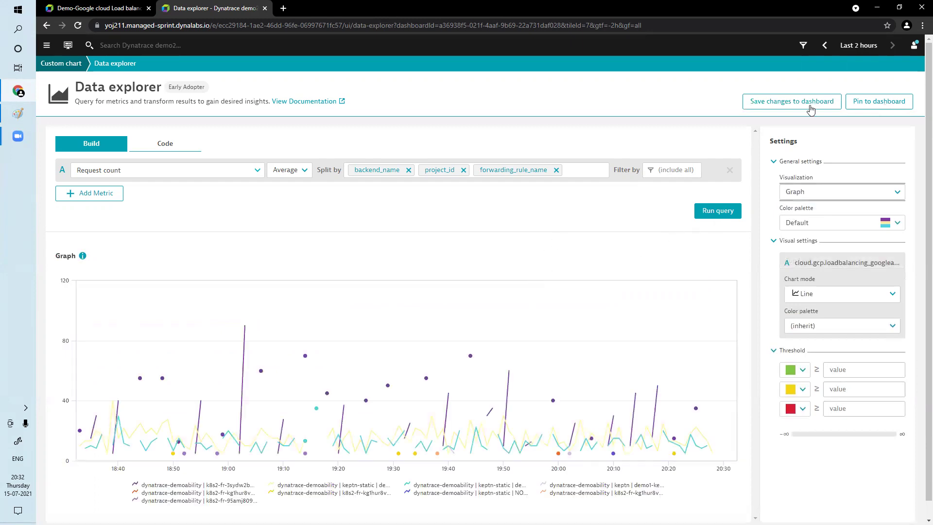
left_click(781, 105)
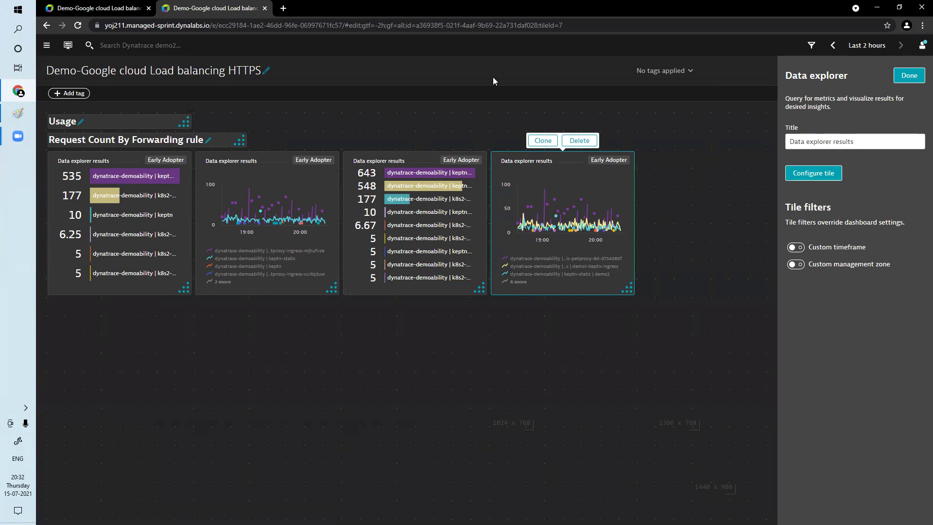
left_click(908, 75)
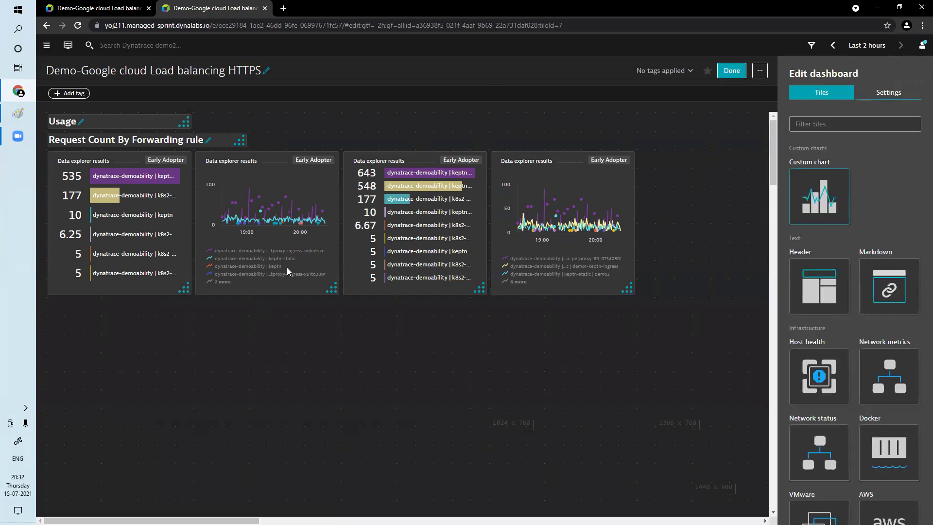
Add a header reading "Reqst Count By Backend" directly above the top list tile split by backend
mouse_move(821, 291)
left_mouse_down()
mouse_move(378, 150)
mouse_move(426, 124)
mouse_move(424, 138)
mouse_move(411, 133)
left_mouse_up()
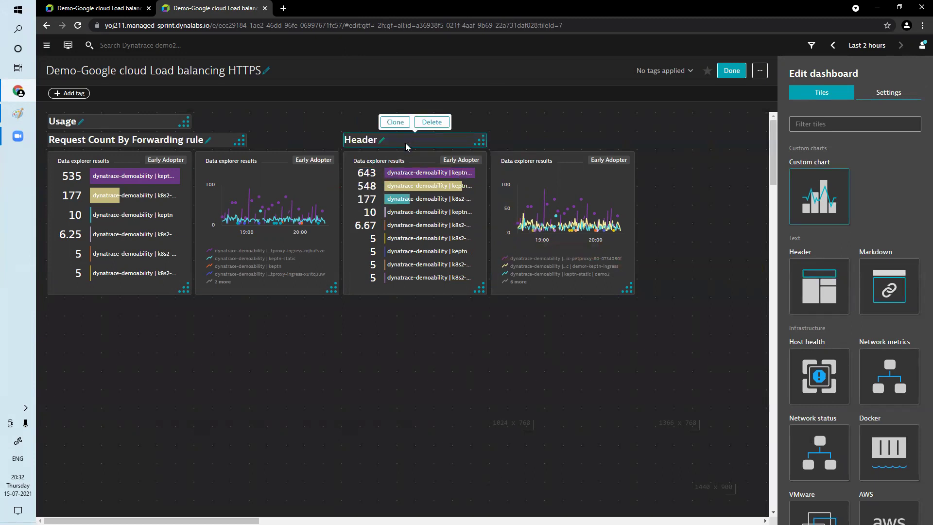
left_click(382, 141)
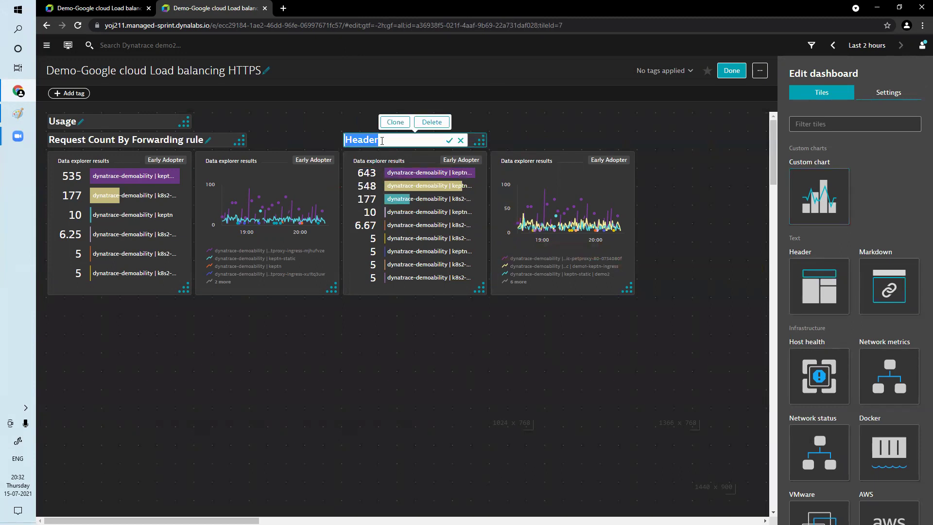
key("BackSpace")
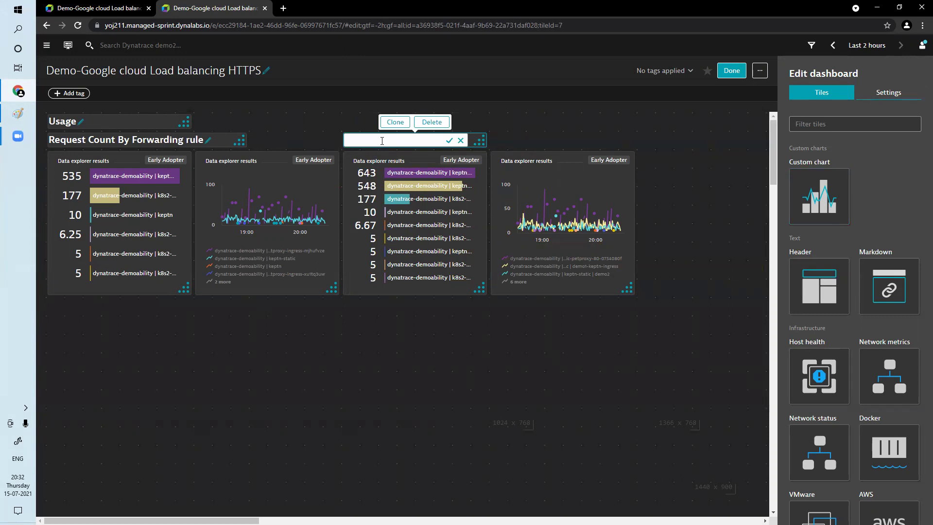
type("REQ")
key("BackSpace")
type("qst Count By Backend")
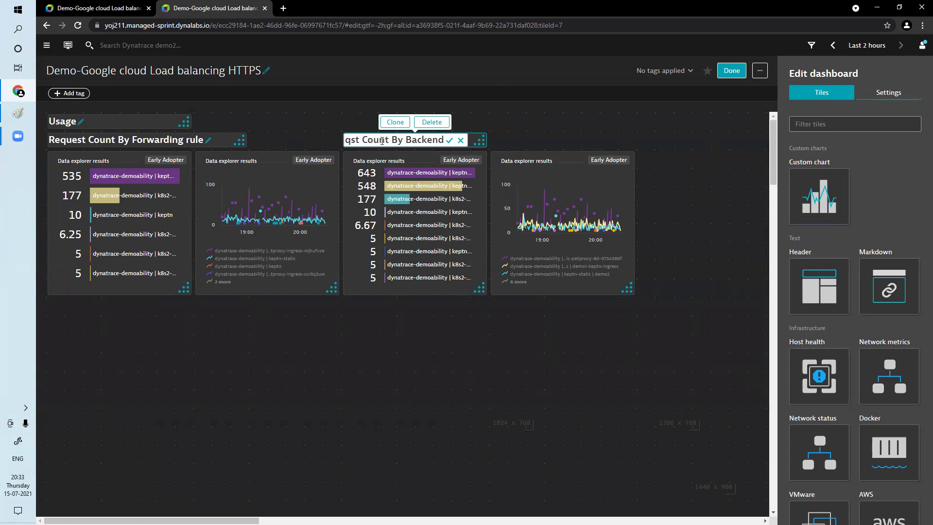
left_click(450, 140)
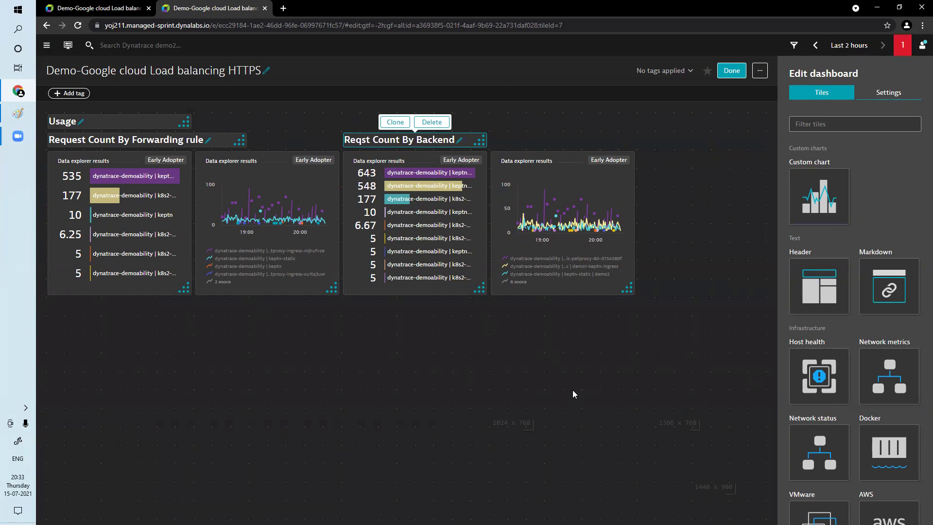
Add a header reading "Reqst count By protocol" in line after the backend section, and finish editing the dashboard
scroll(573, 394, "right", 5)
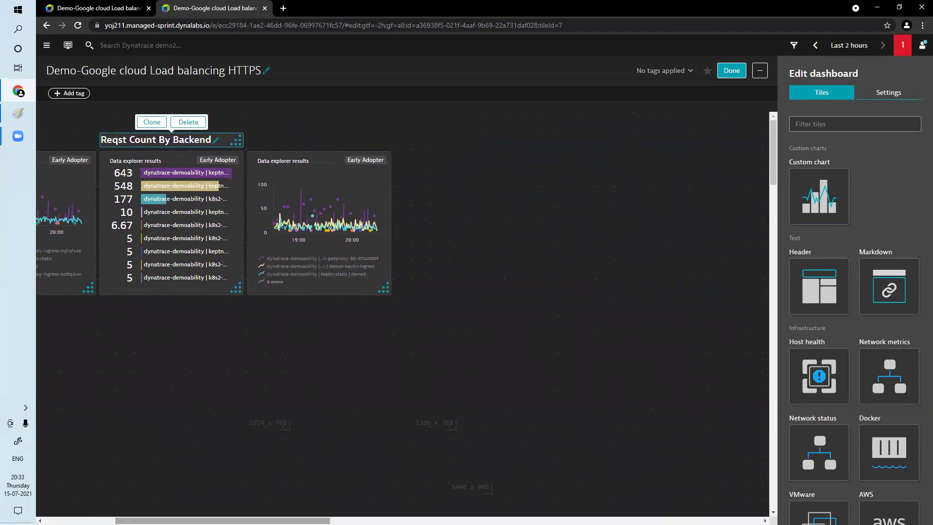
mouse_move(818, 284)
left_mouse_down()
mouse_move(508, 150)
mouse_move(468, 146)
left_mouse_up()
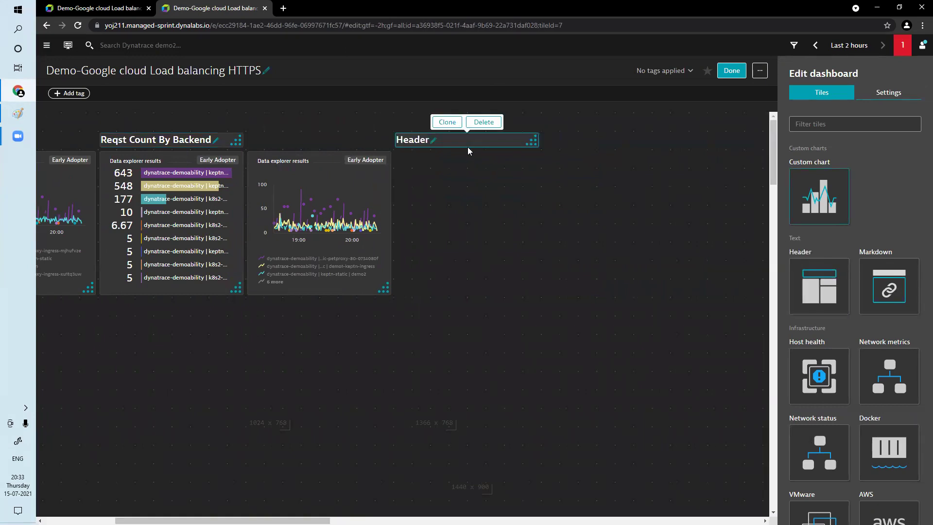
left_click(434, 141)
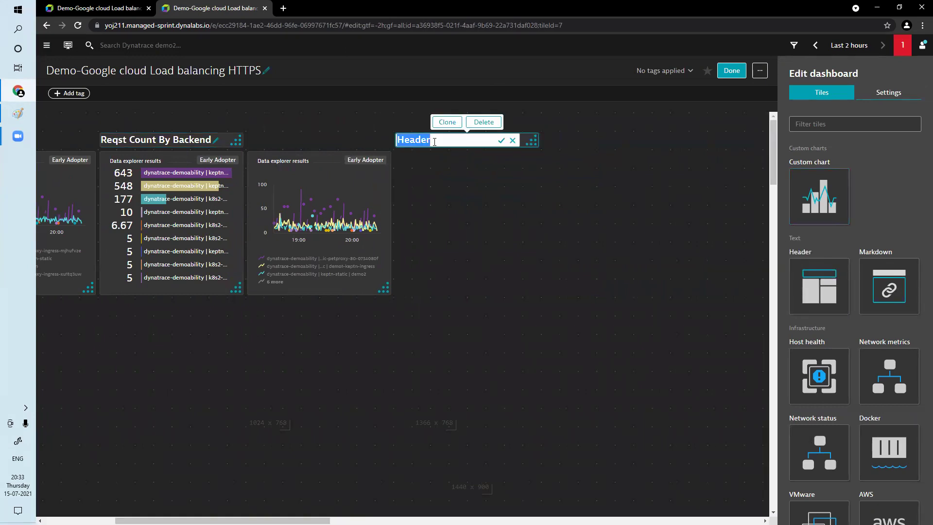
type("Re")
type("qst count By")
type(" protocol")
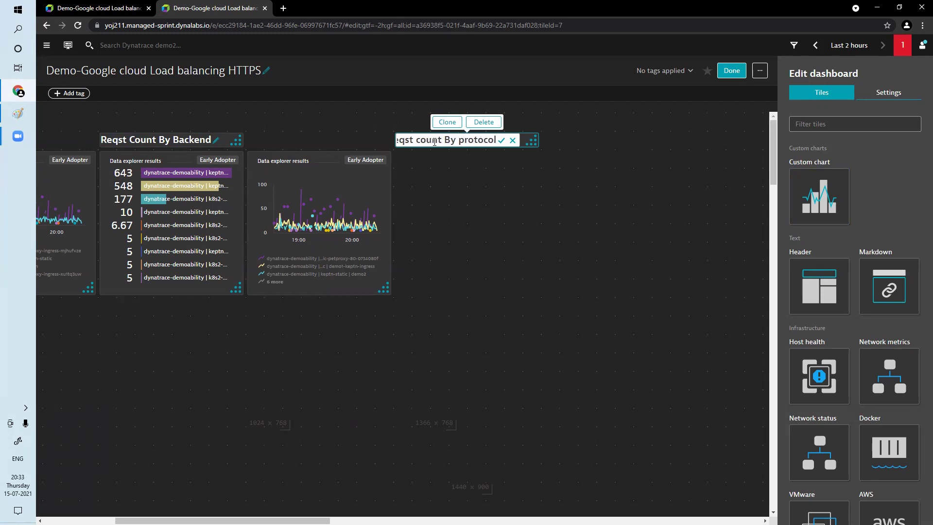
left_click(502, 140)
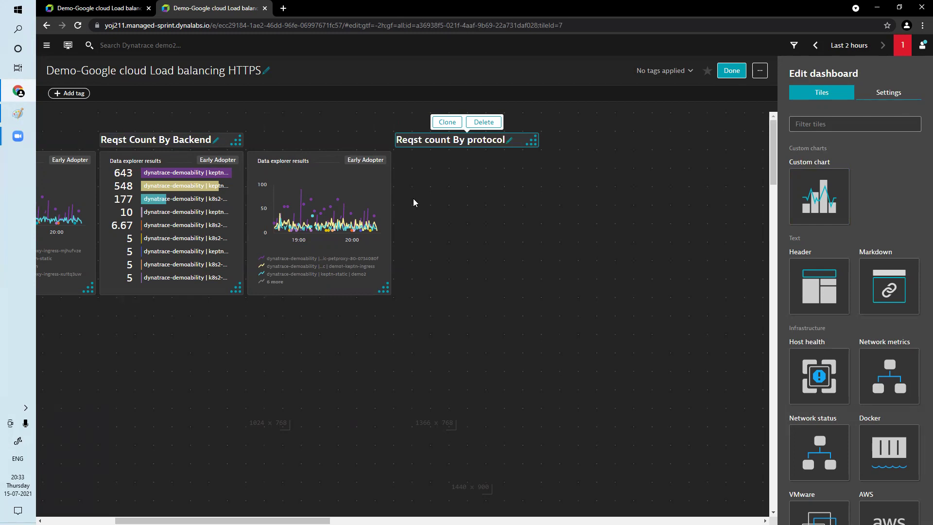
left_click(731, 71)
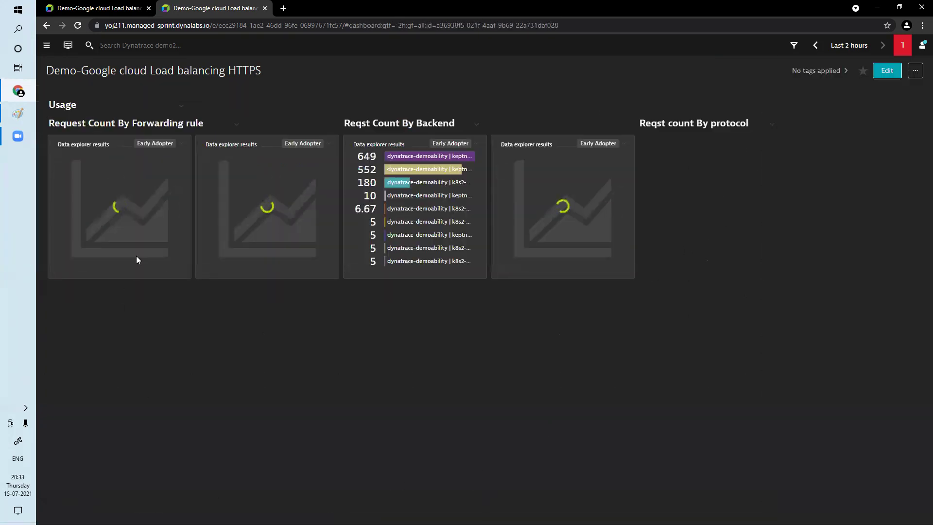
Open the Metrics browser and filter the metrics by the text "request count"
left_click(47, 45)
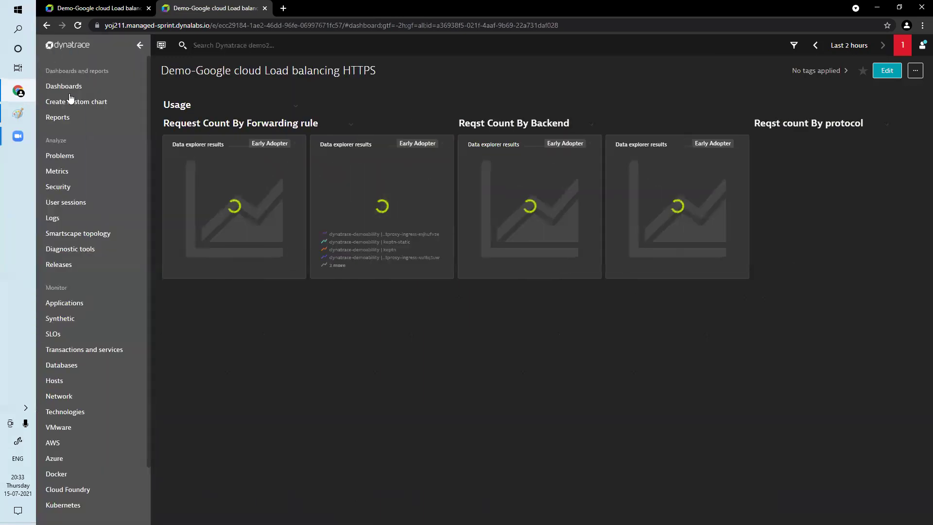
left_click(66, 175)
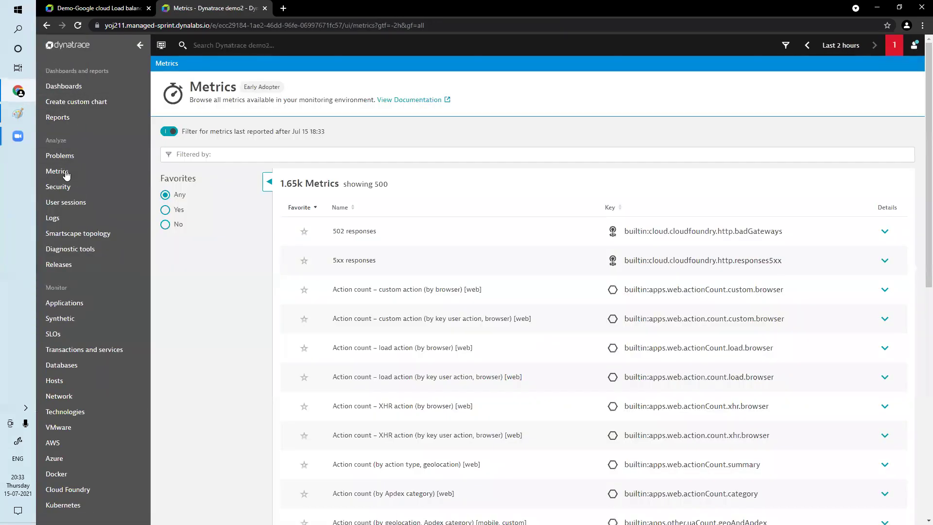
left_click(319, 151)
left_click(243, 171)
type("uest count")
key("Return")
Create a chart from the Request count metric with key cloud.gcp.loadbalancing_googleapis_com.https.request_count
scroll(476, 481, "down", 10)
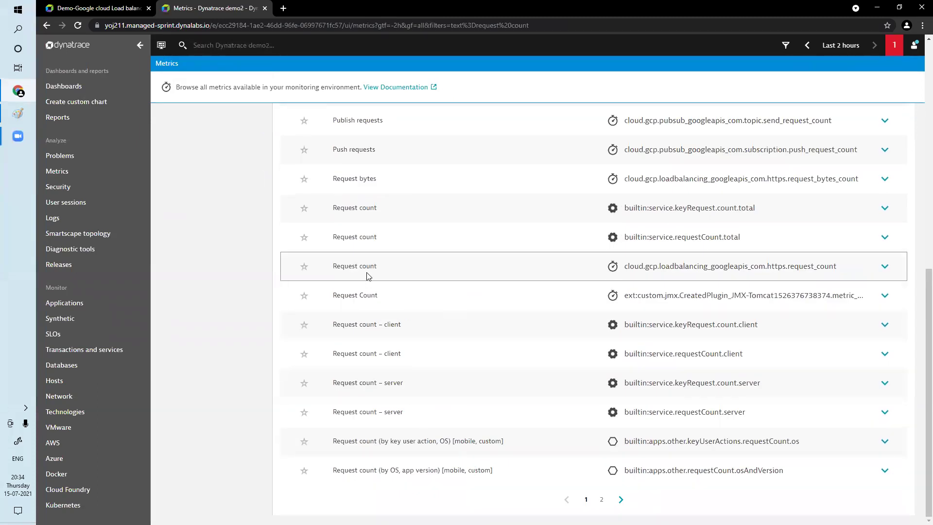
left_click(885, 266)
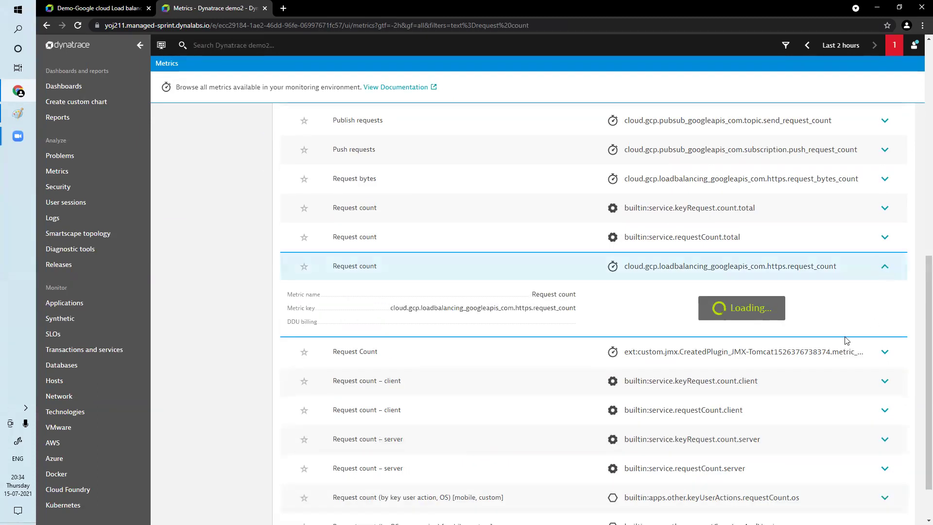
left_click(875, 406)
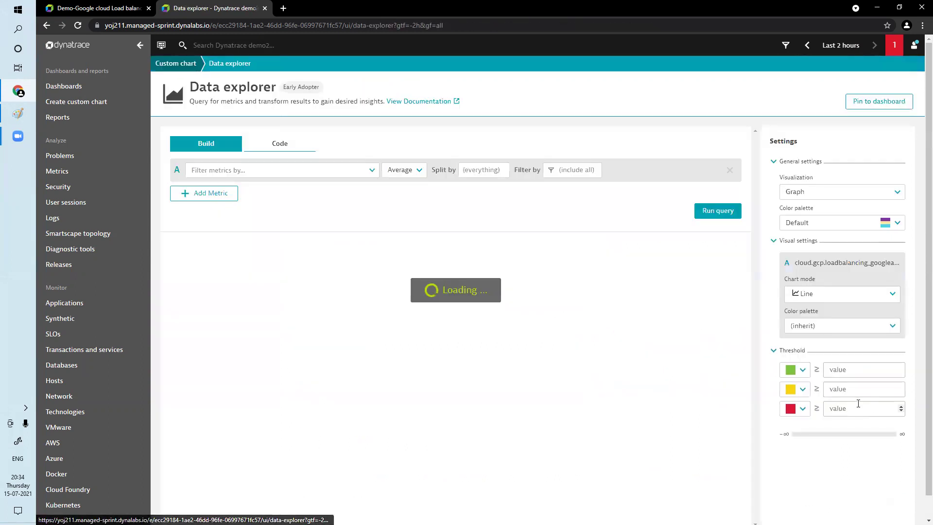
Split the Request count metric by protocol, project_id and forwarding_rule_name, and run the query
left_click(475, 170)
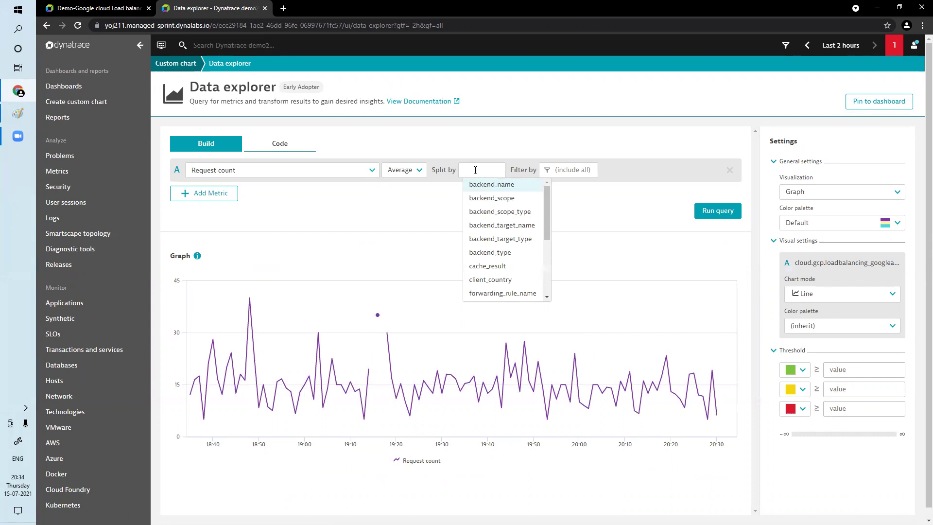
type("pro")
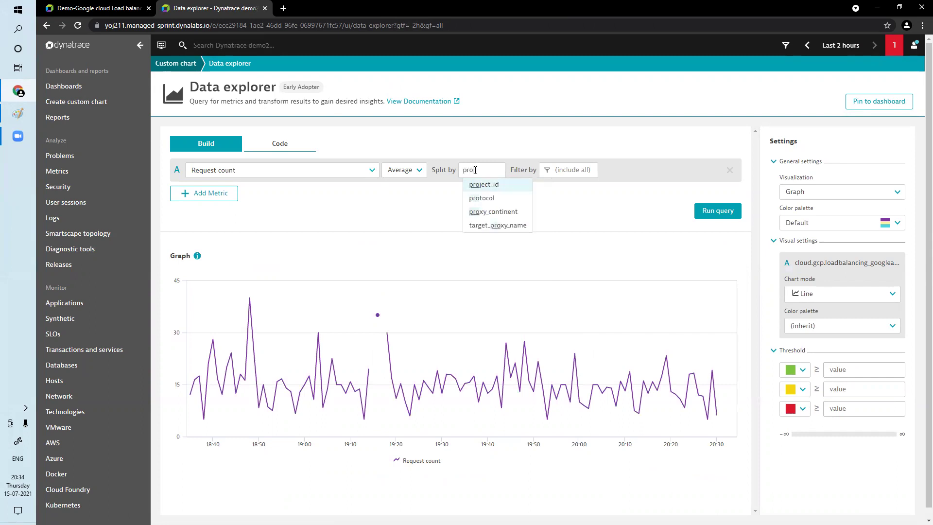
left_click(486, 199)
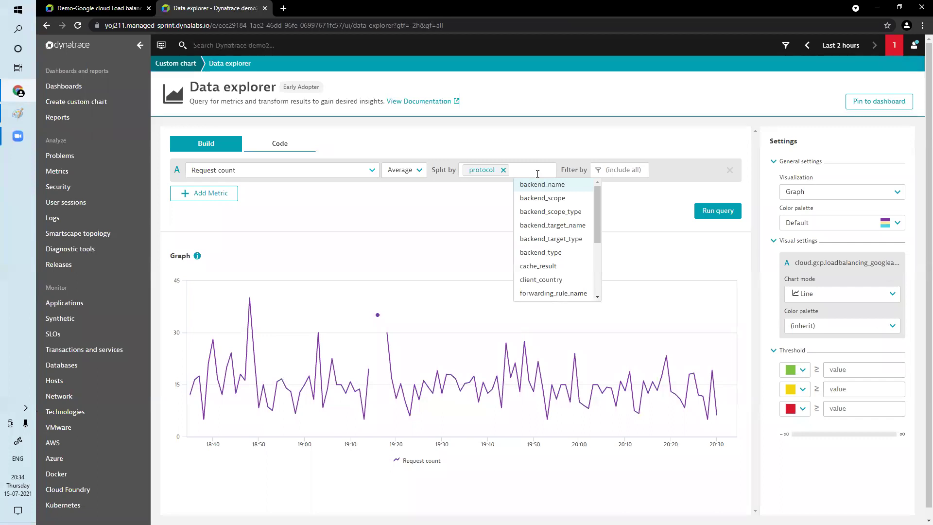
type("pr")
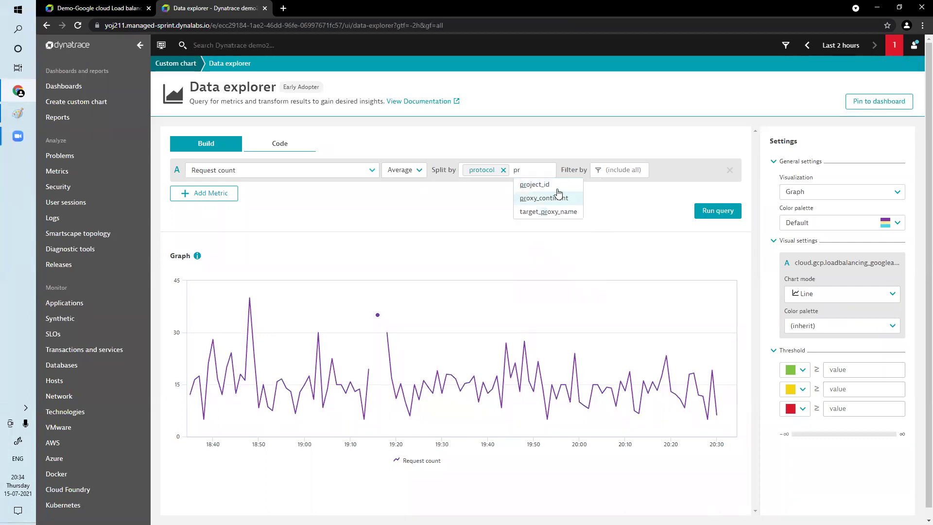
left_click(558, 186)
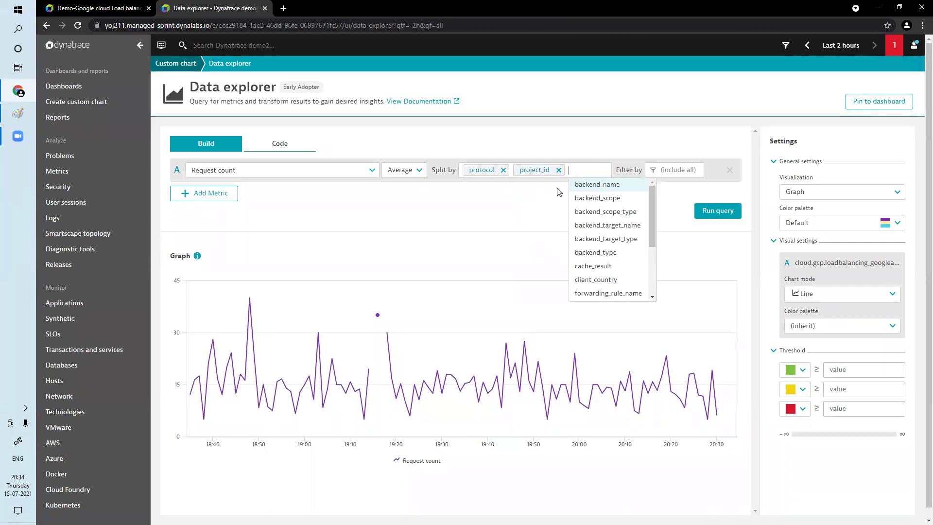
left_click(614, 293)
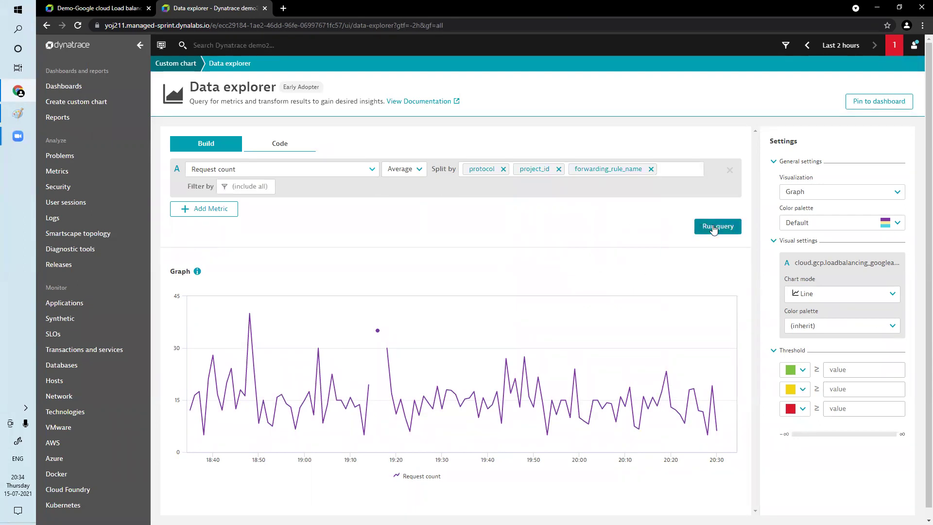
left_click(718, 226)
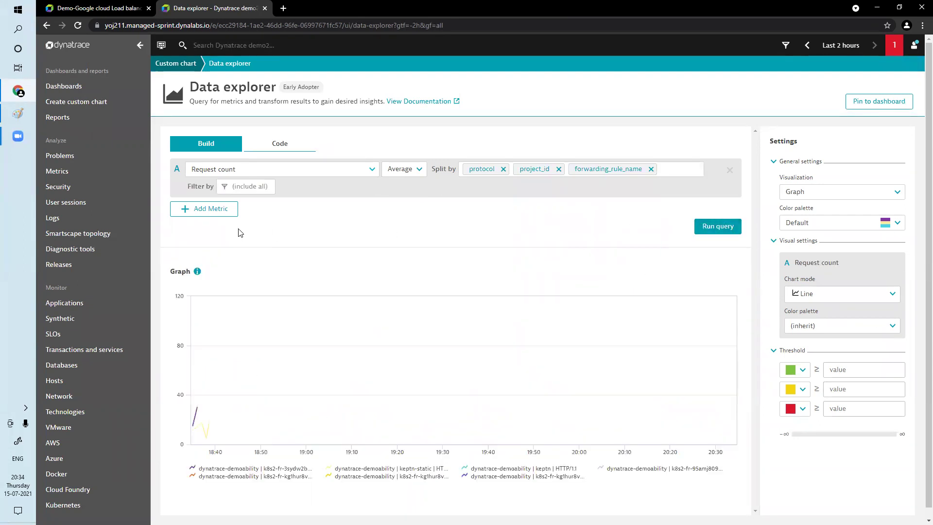
Change the visualization to Pie and pin the chart to the "Demo-Google cloud Load balancing HTTPS" dashboard
left_click(831, 194)
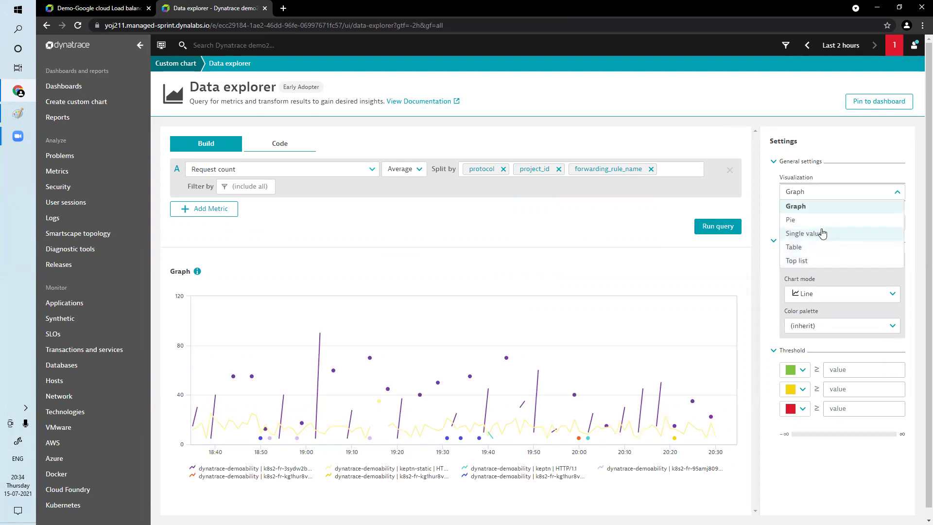
left_click(797, 220)
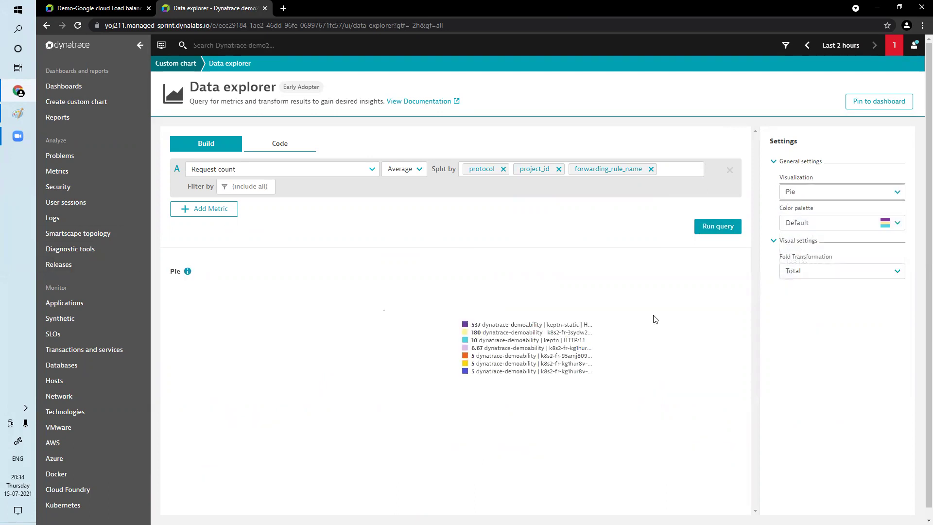
left_click(889, 105)
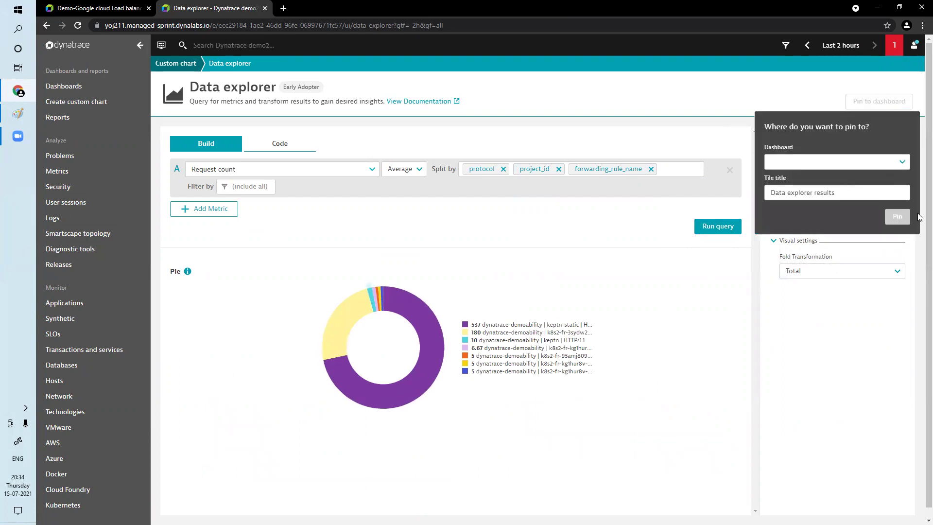
left_click(879, 163)
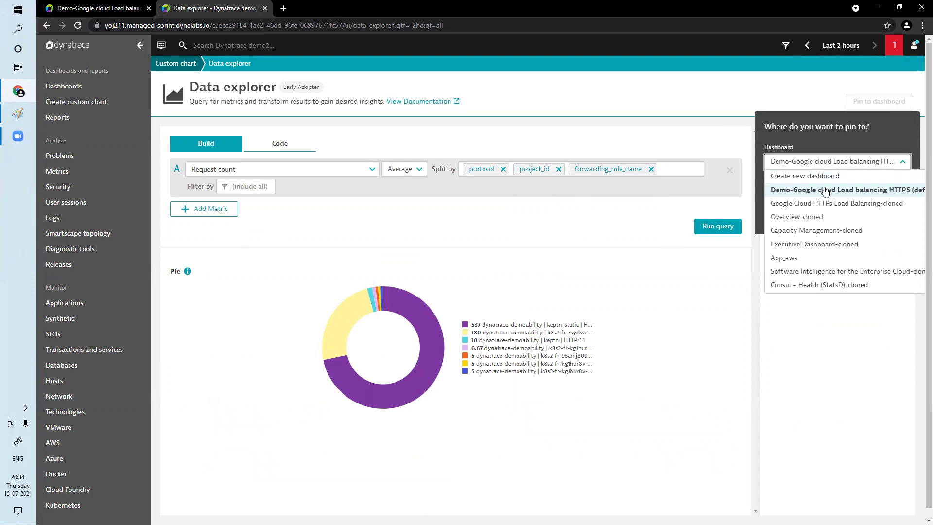
left_click(777, 190)
left_click(653, 218)
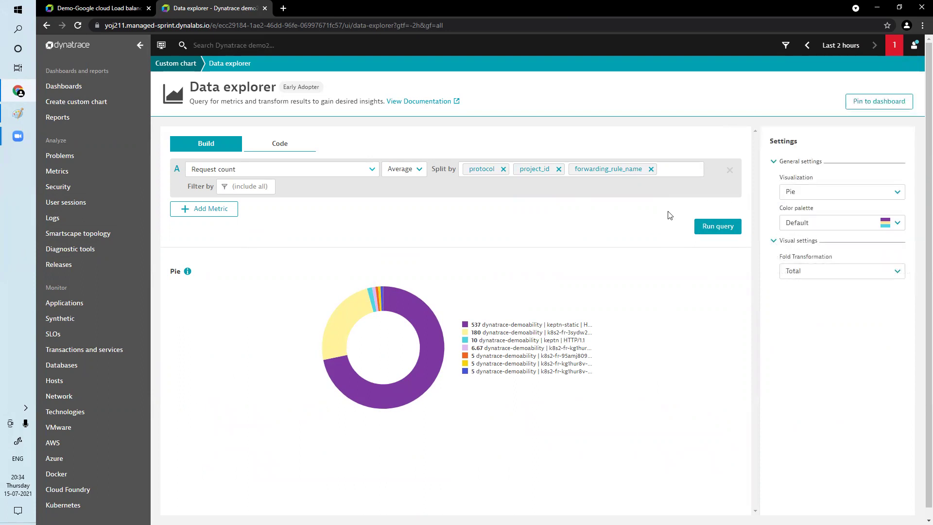
left_click(900, 108)
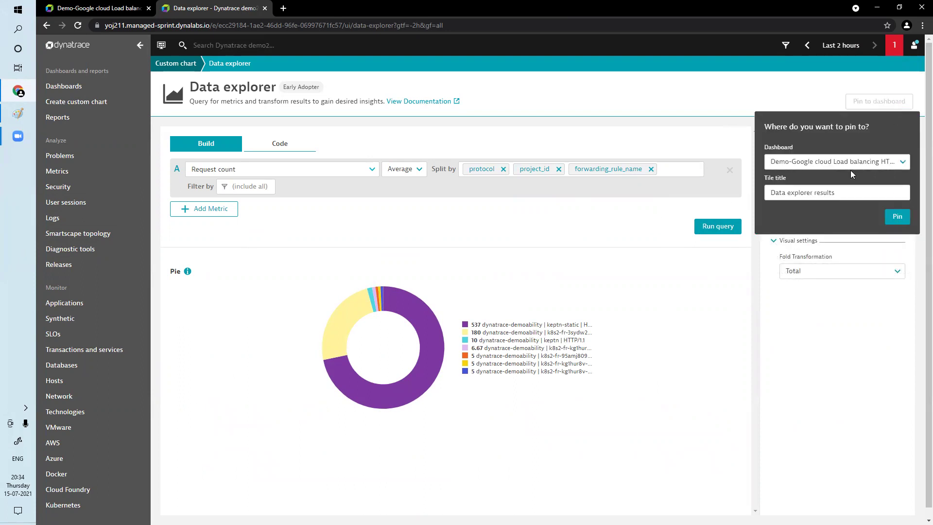
left_click(897, 217)
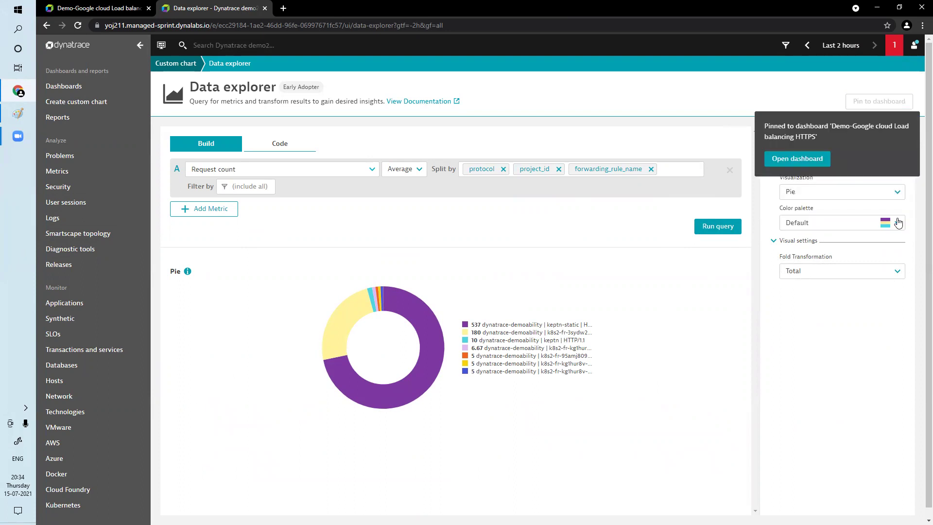
Open the dashboard the chart was pinned to and finish editing the request-count-by-protocol pie tile
left_click(796, 160)
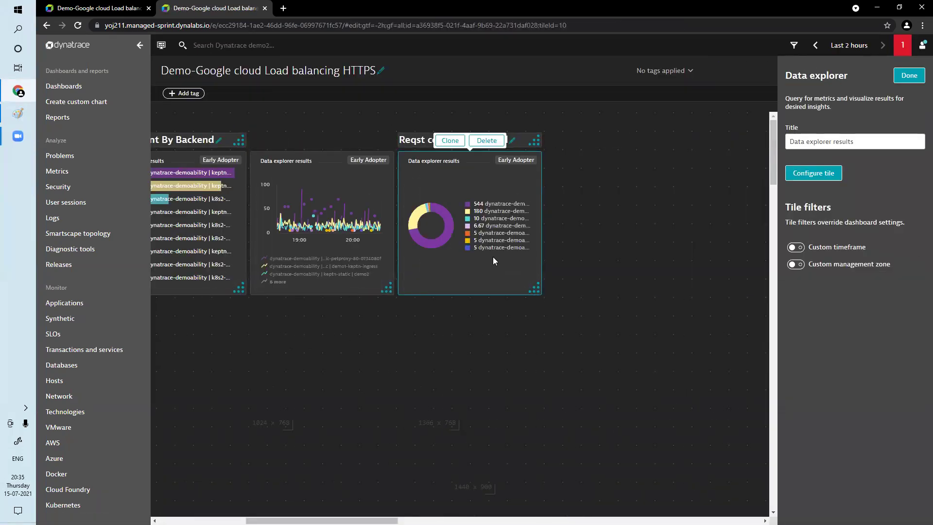
left_click(910, 76)
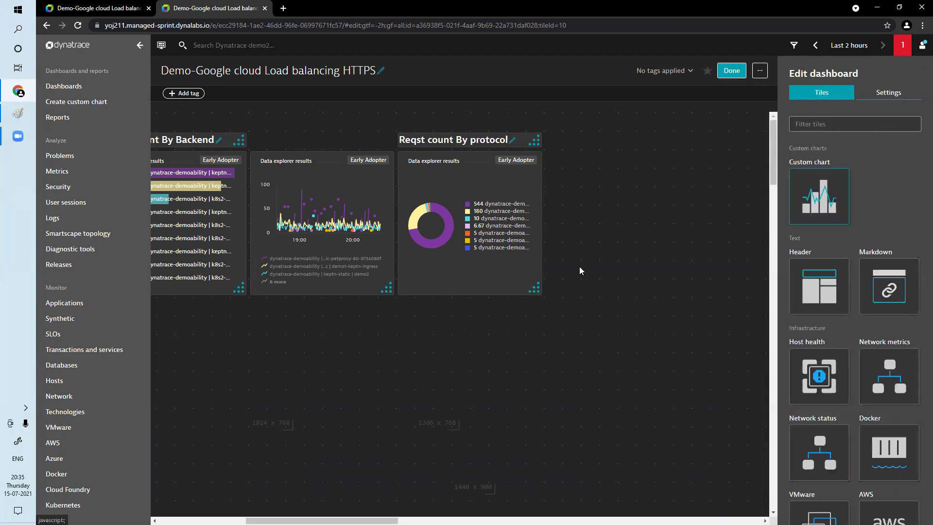
Open the Metrics page in a new browser tab and filter the metrics by the text "request count"
right_click(55, 170)
key("Escape")
left_click(86, 182, "ctrl")
left_click(328, 8)
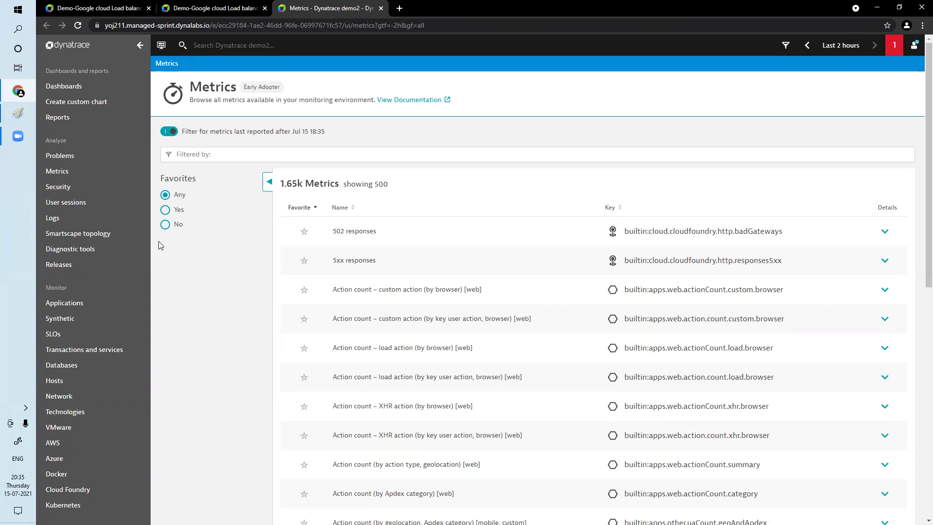
left_click(326, 155)
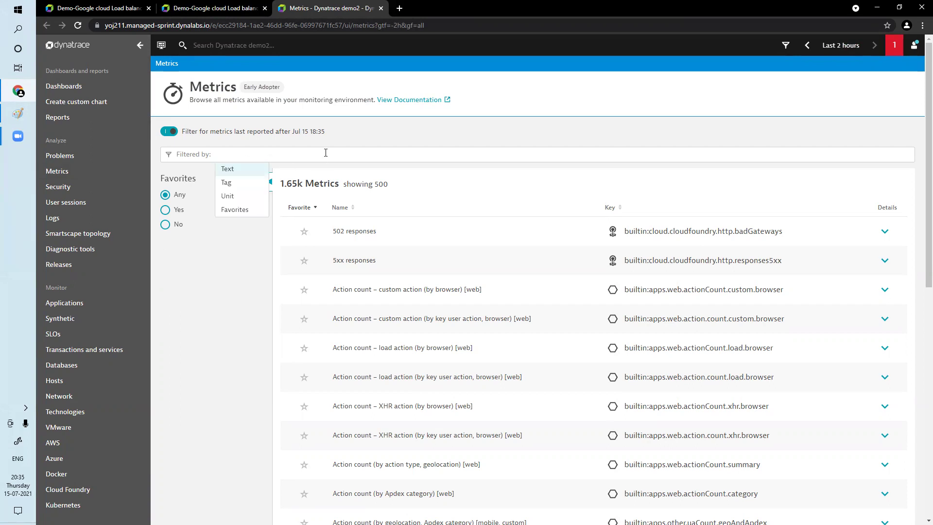
left_click(228, 170)
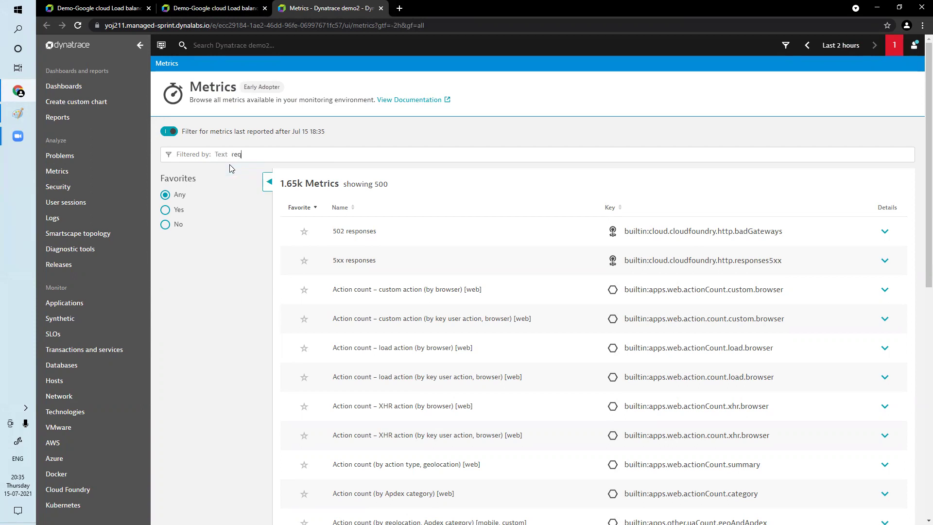
type("request count")
key("Return")
scroll(480, 384, "down", 2)
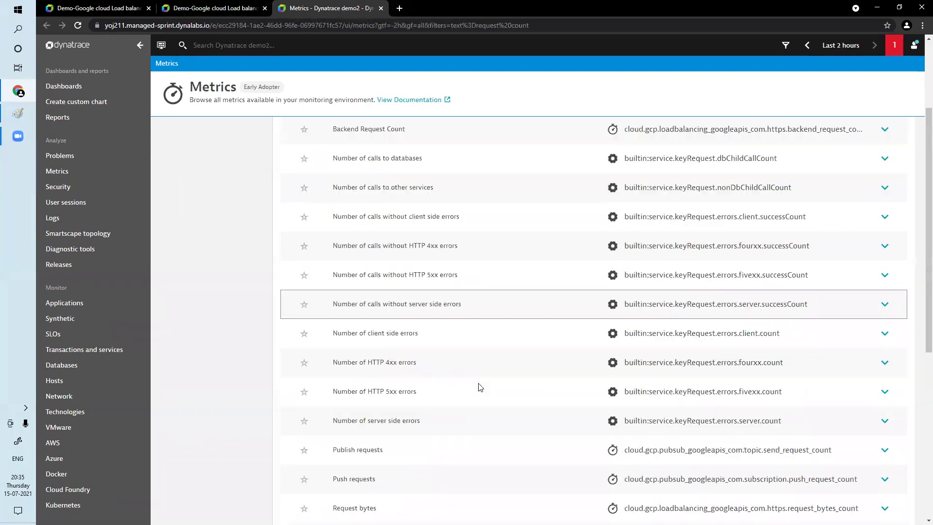
scroll(480, 387, "down", 5)
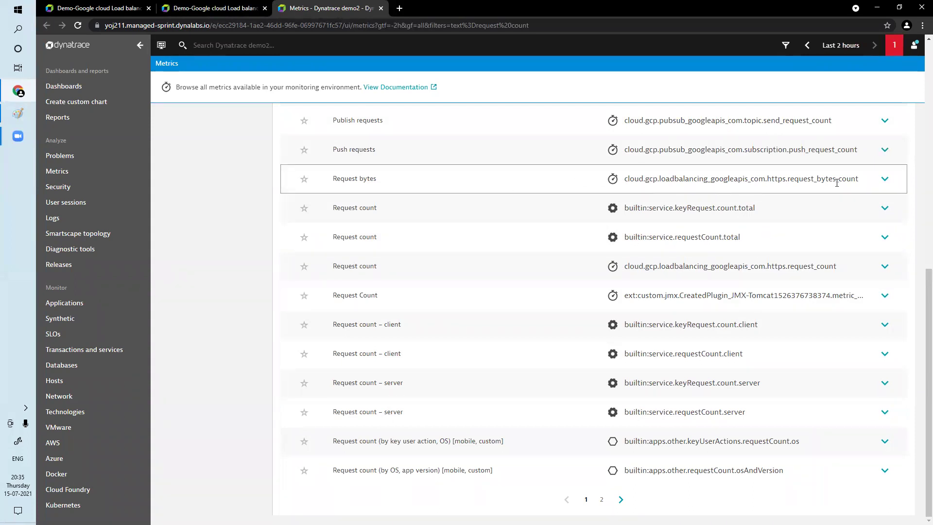
left_click(885, 179)
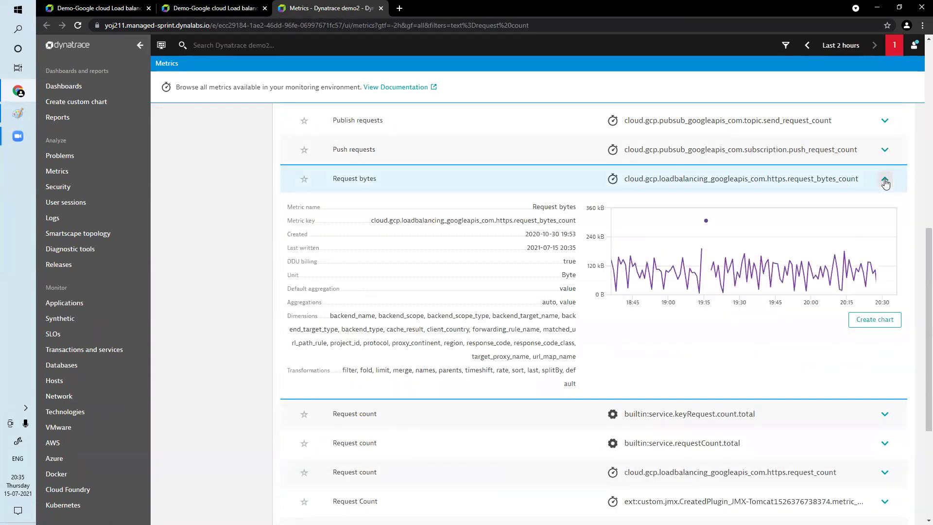
left_click(887, 320)
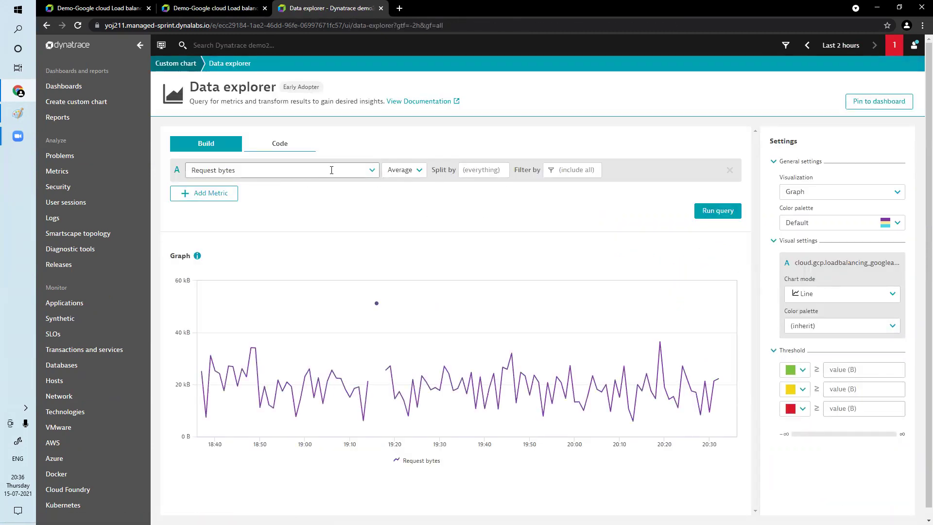
left_click(372, 170)
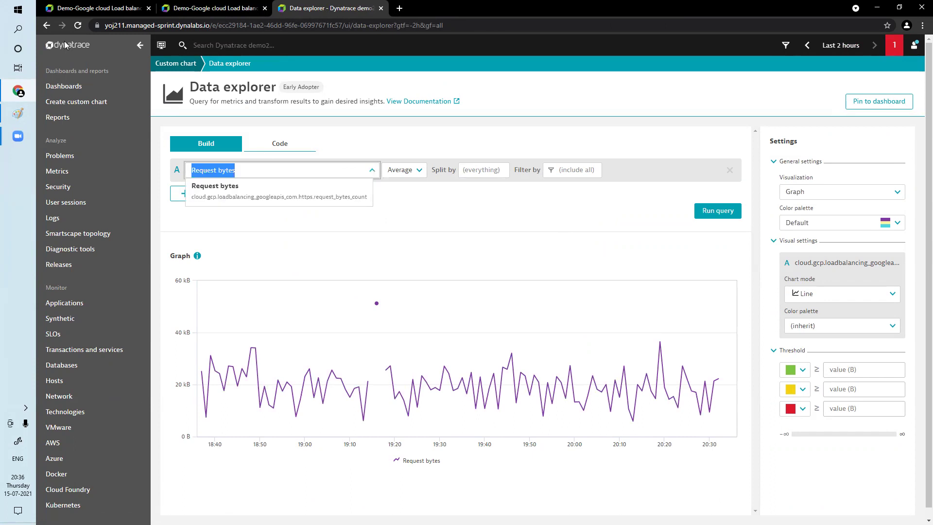
left_click(48, 26)
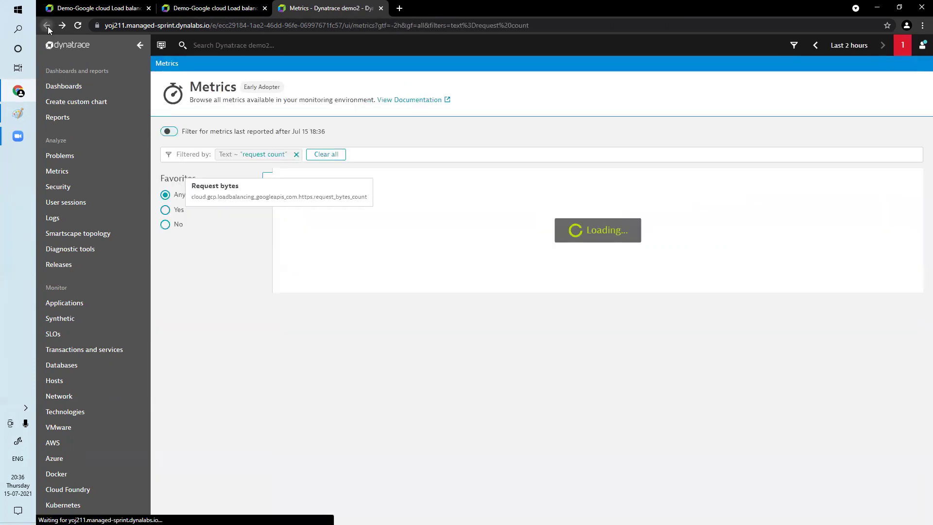
Create a chart from the Request count metric with key cloud.gcp.loadbalancing_googleapis_com.https.request_count
scroll(539, 323, "down", 10)
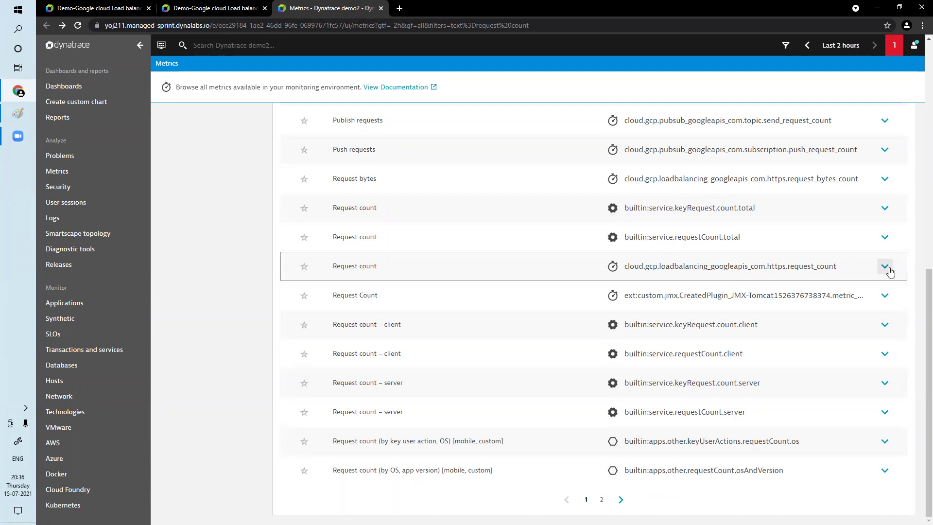
left_click(890, 270)
left_click(816, 404)
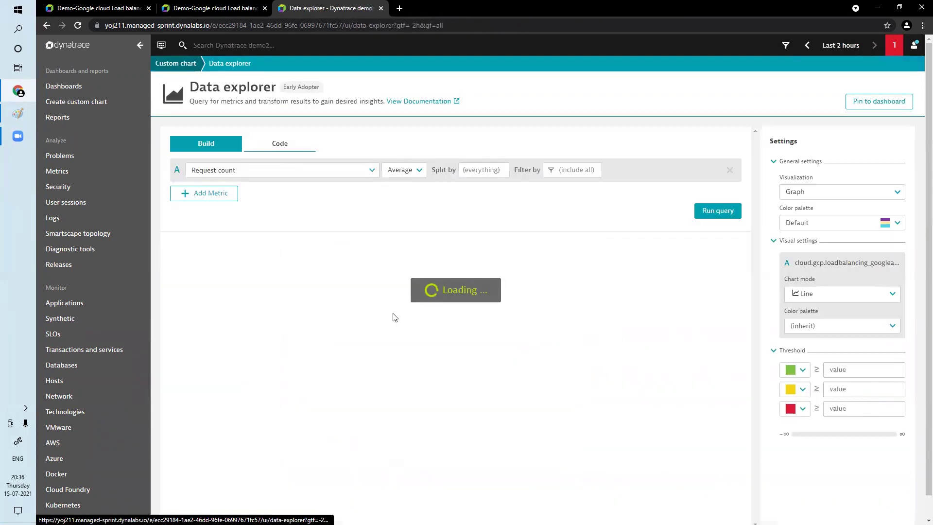
Split the Request count metric by client_country, project_id and forwarding_rule_name, and run the query
left_click(483, 170)
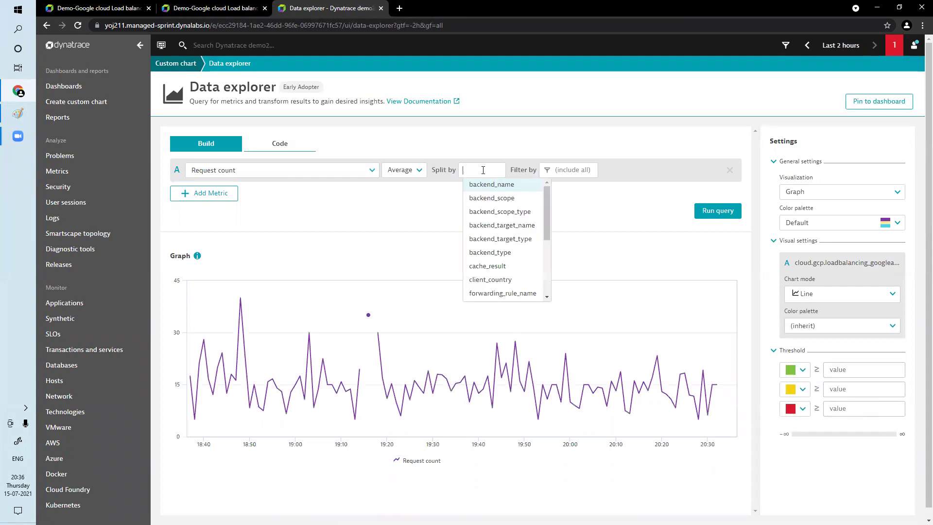
type("clien")
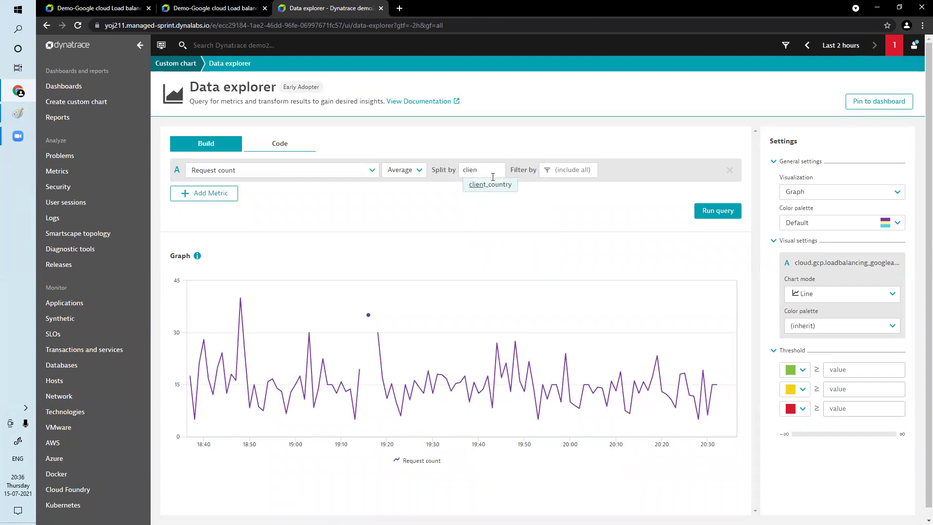
left_click(491, 185)
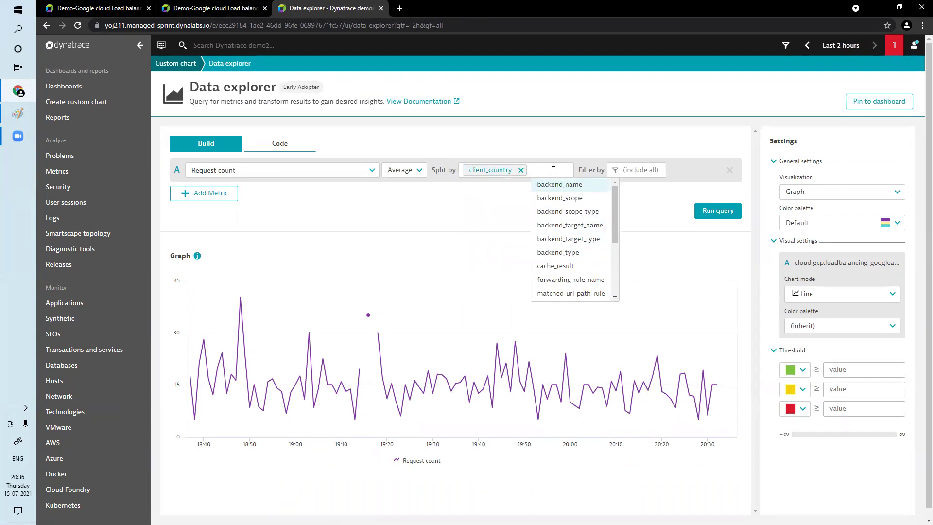
type("pro")
left_click(539, 185)
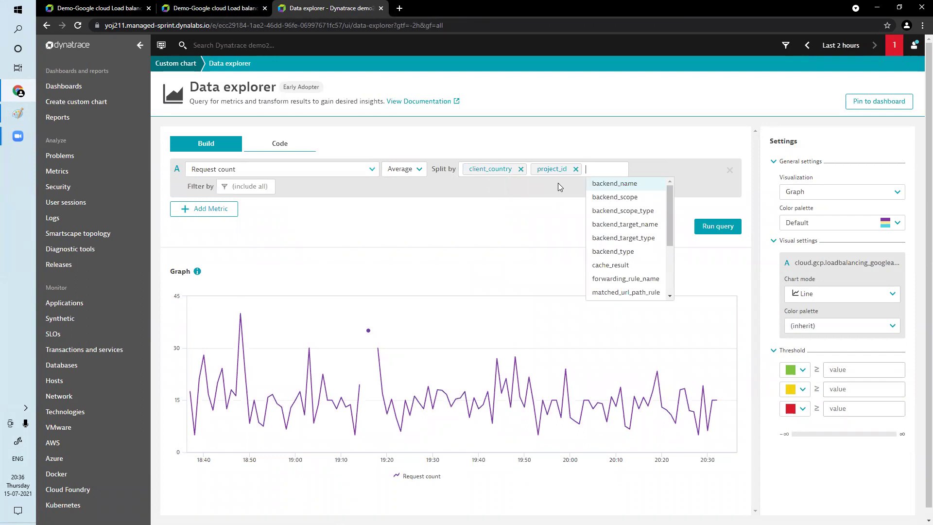
left_click(625, 278)
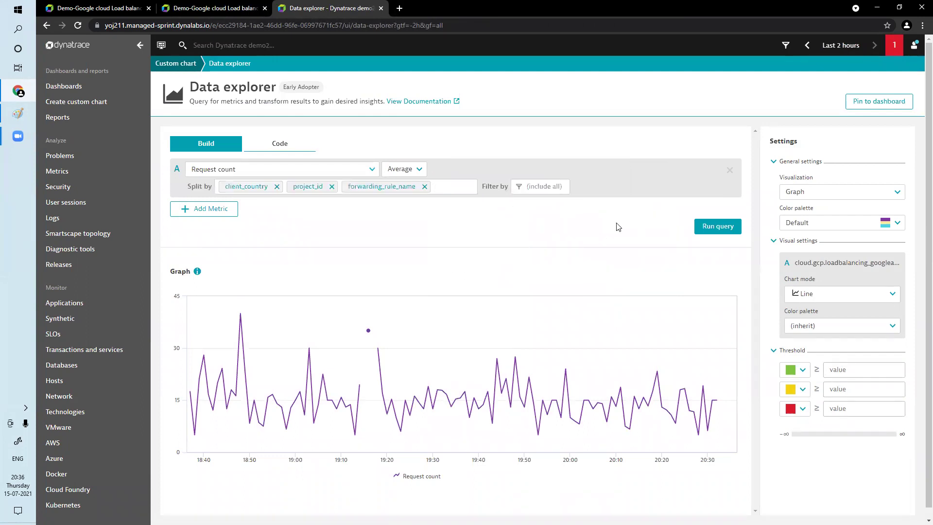
left_click(723, 228)
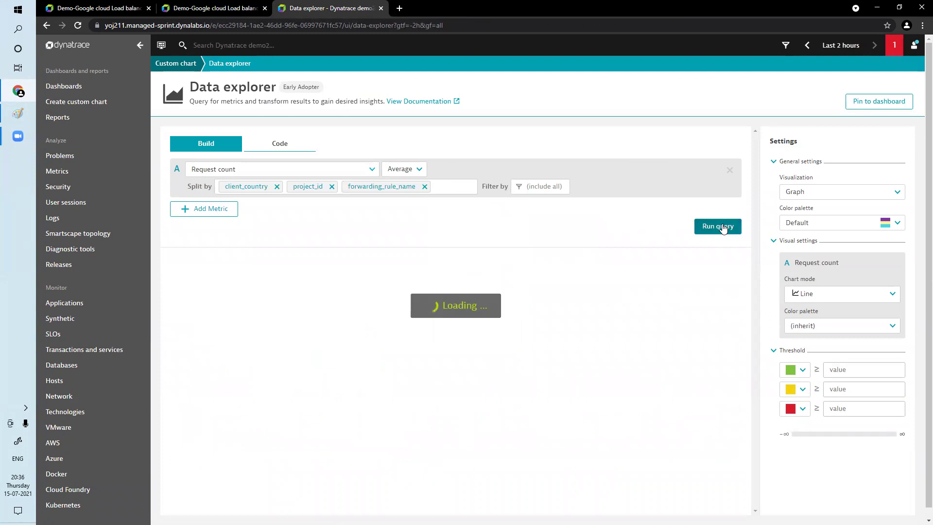
Switch the chart's visualization to Pie and pin it to the dashboard "Demo-Google cloud Load balancing HTTPS"
left_click(846, 194)
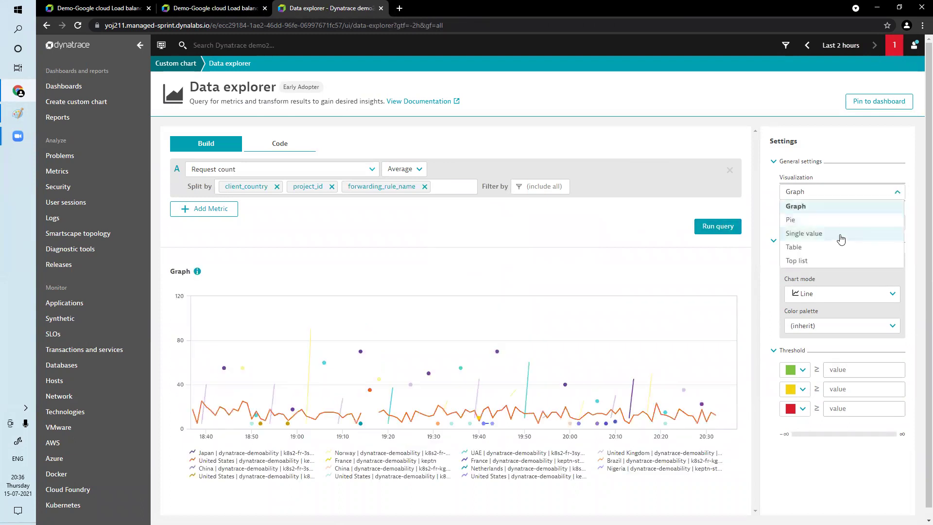
left_click(810, 223)
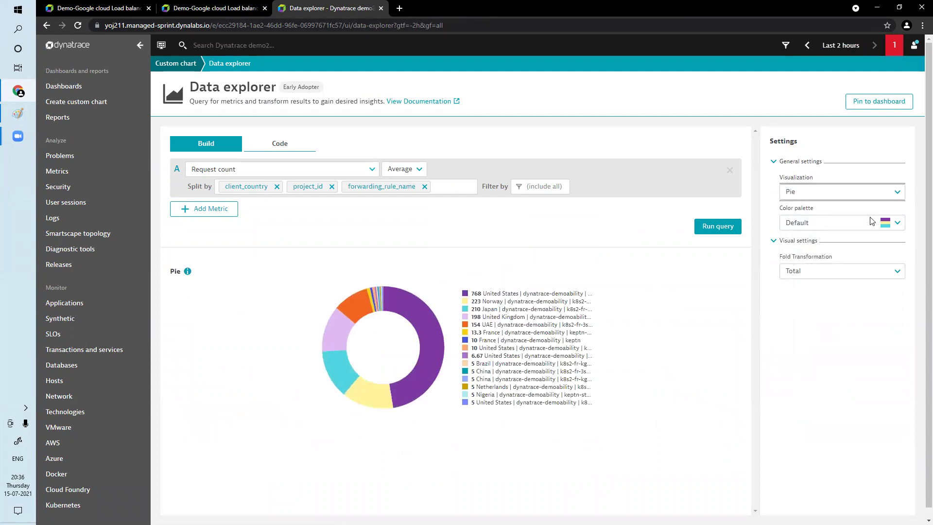
left_click(877, 104)
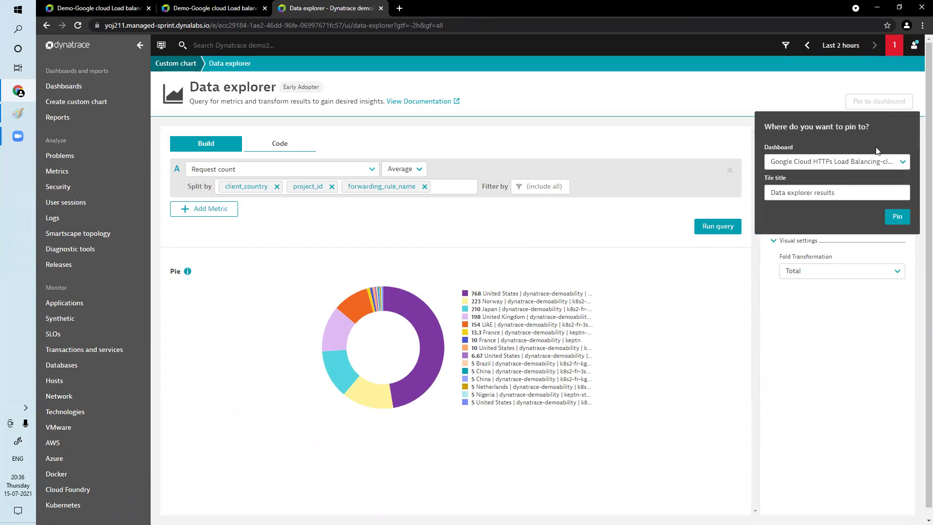
left_click(903, 163)
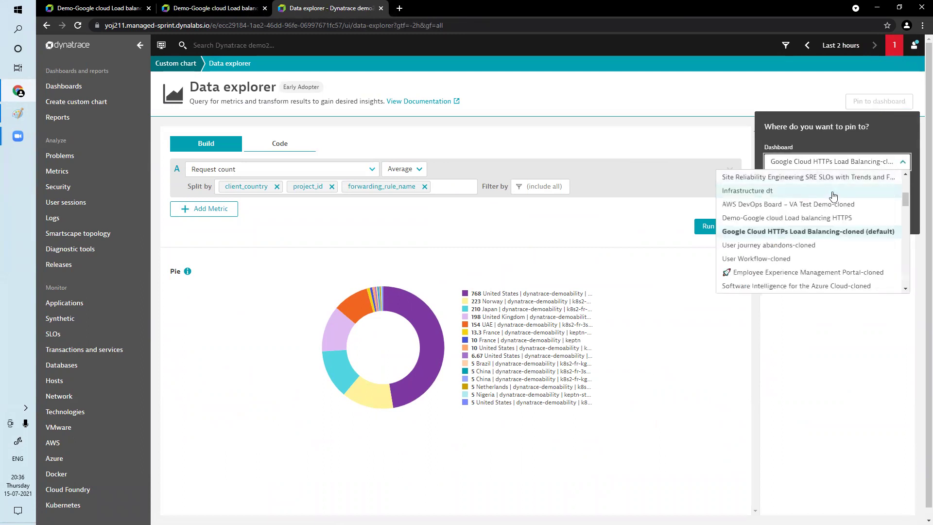
left_click(792, 219)
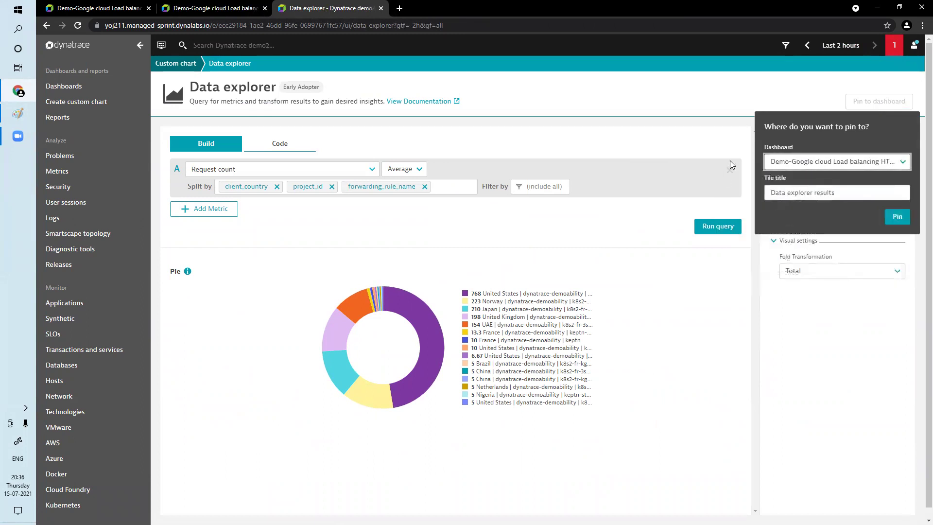
left_click(896, 218)
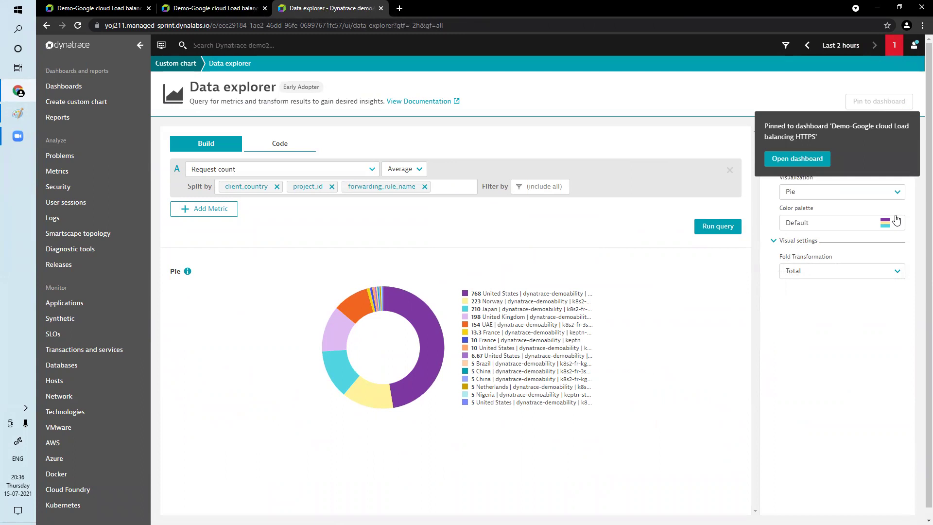
Open the dashboard and move the new country pie tile directly beside the protocol pie tile in the same row
left_click(798, 159)
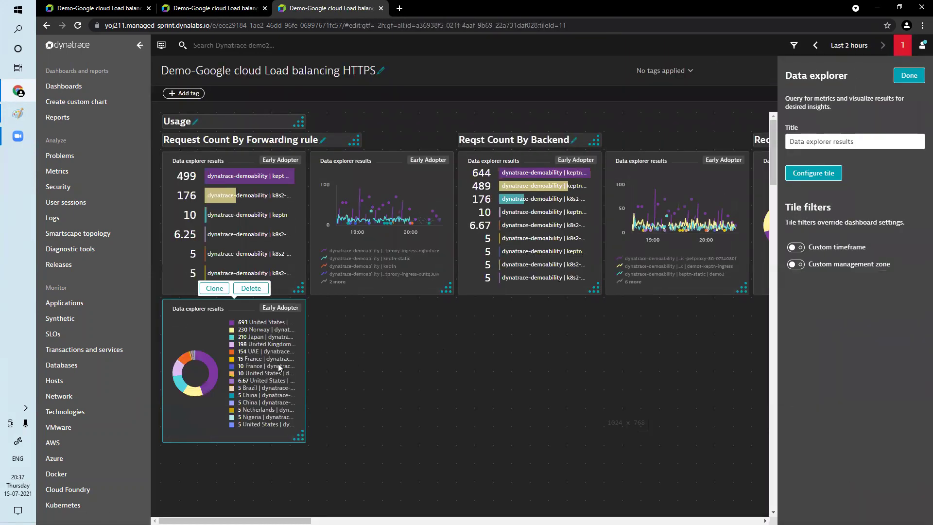
scroll(278, 364, "right", 2)
scroll(304, 494, "right", 5)
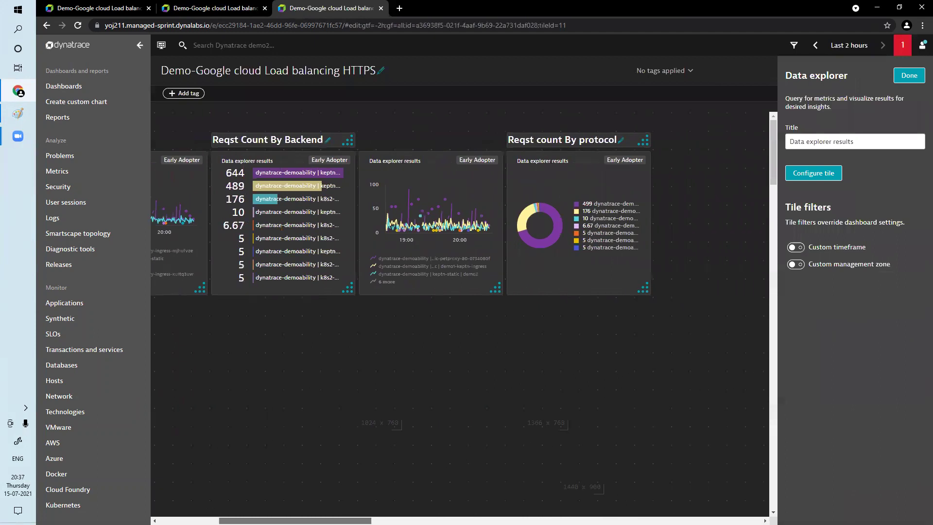
scroll(275, 384, "left", 6)
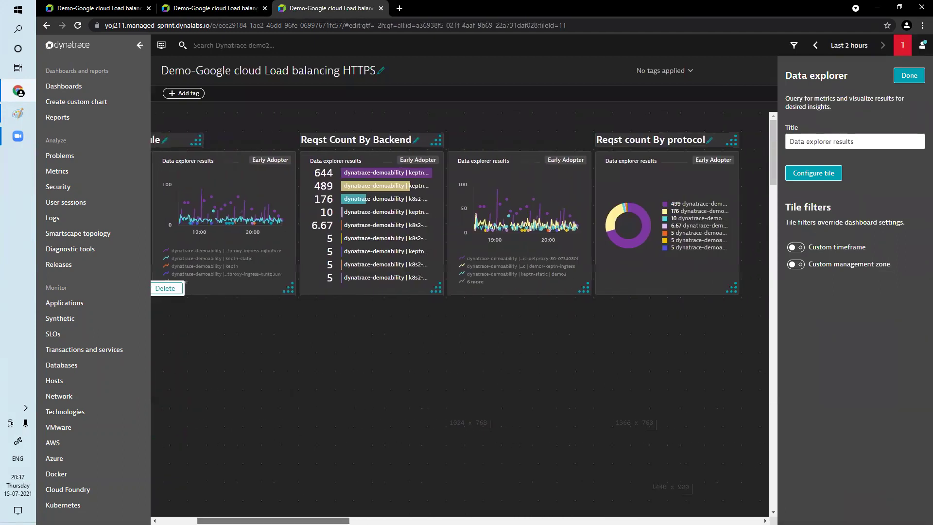
left_click_drag(274, 383, 686, 207)
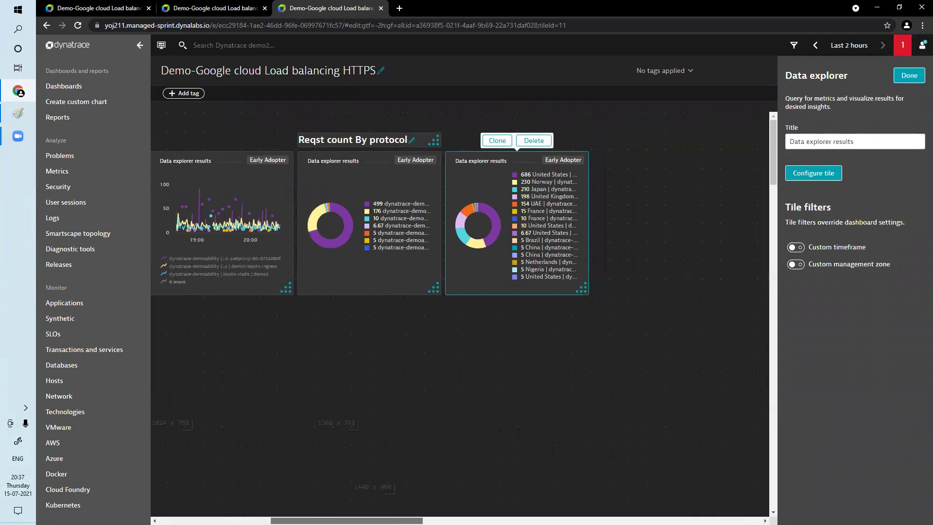
left_click(485, 194)
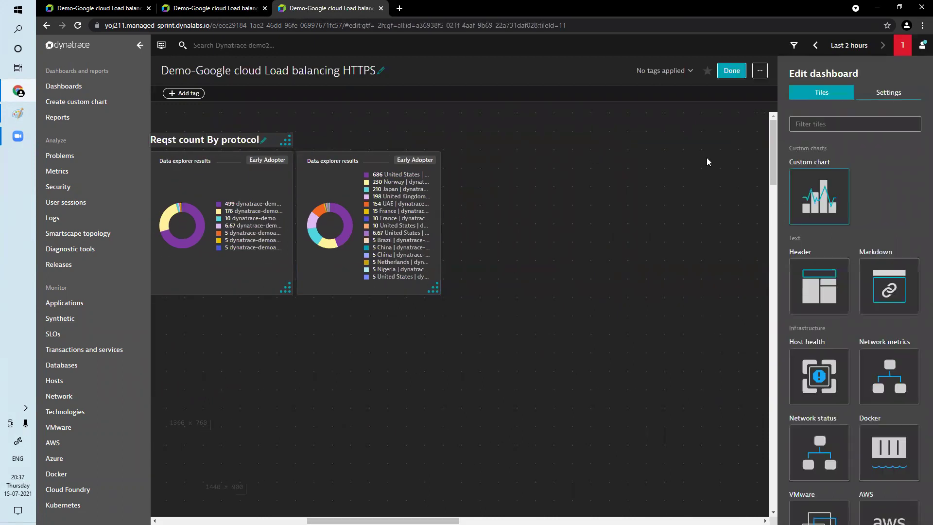
Add a header tile above the country pie chart and title it "reqst count by country"
mouse_move(816, 280)
left_mouse_down()
mouse_move(454, 136)
mouse_move(374, 131)
left_mouse_up()
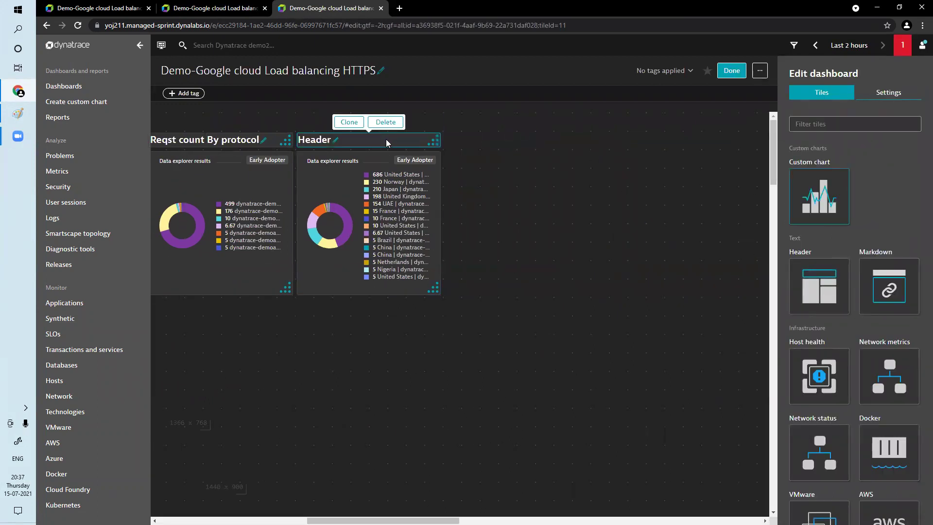
left_click(336, 141)
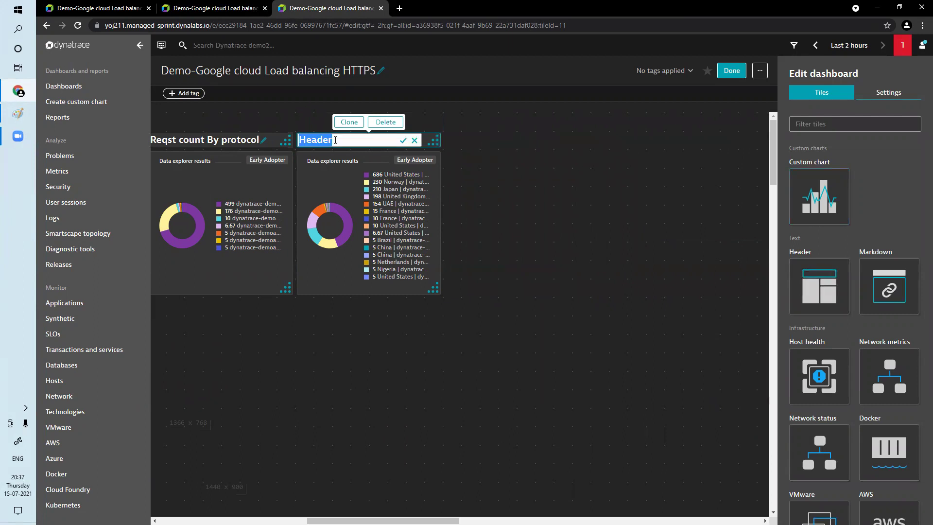
type("reqst coun")
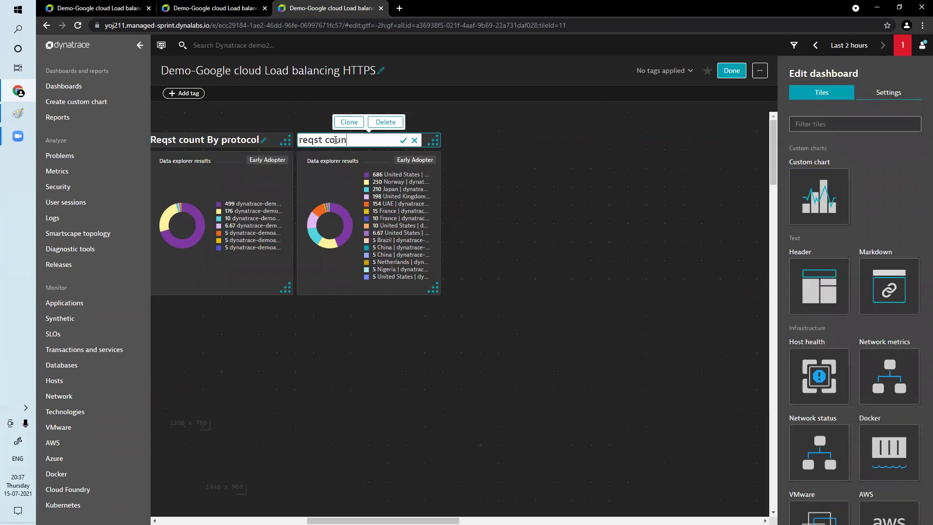
type("t by country")
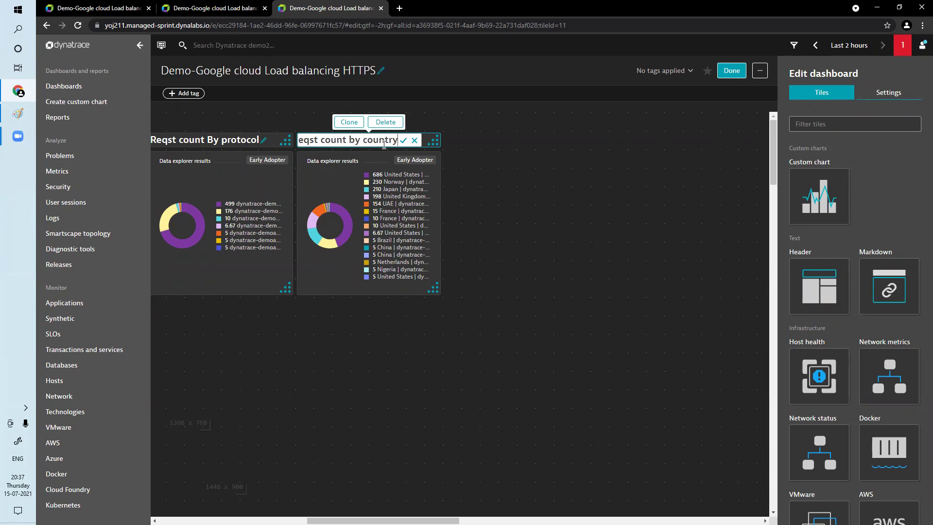
left_click(404, 140)
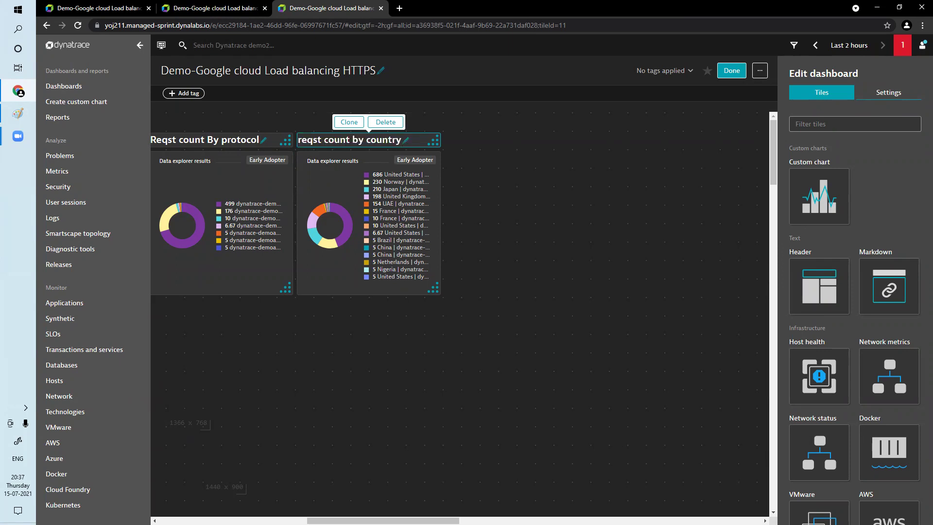
Save the dashboard edits, then add a header titled "Request count Response Code" directly below the forwarding rule top list tile
scroll(517, 311, "left", 10)
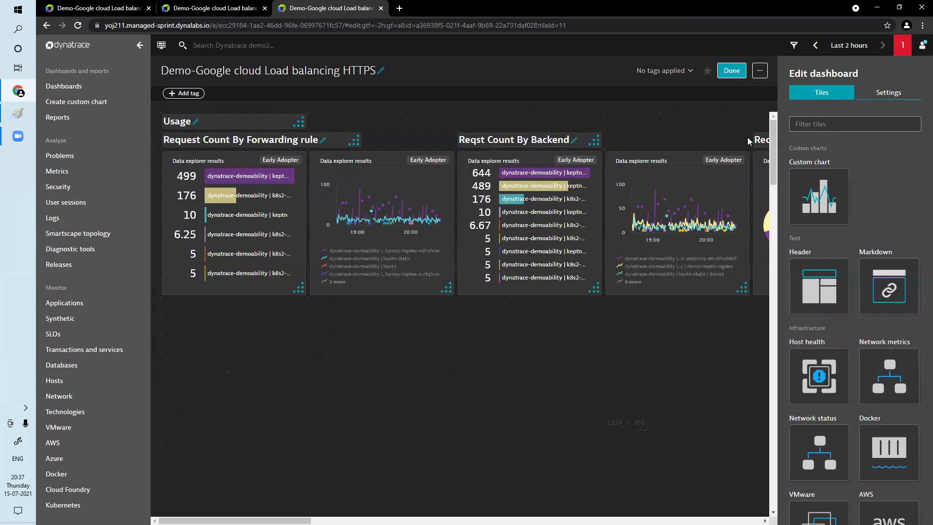
left_click(731, 71)
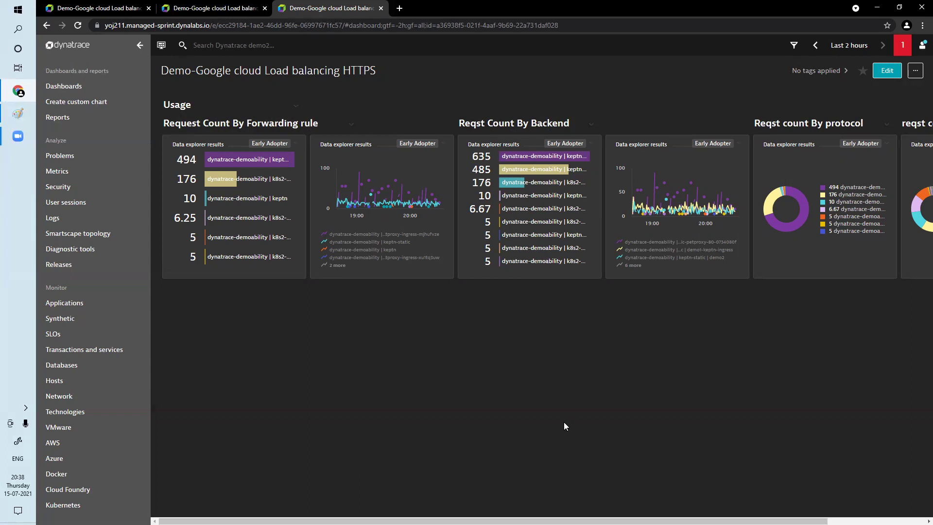
left_click(883, 74)
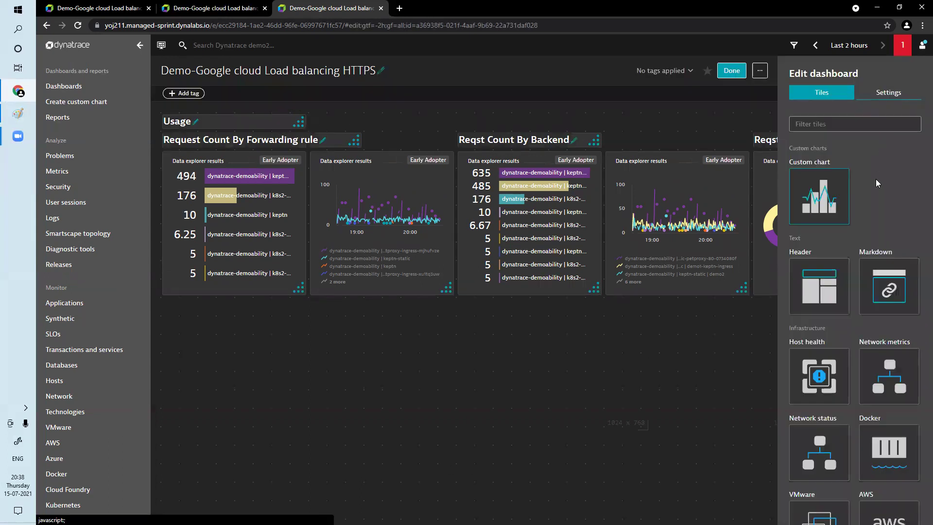
mouse_move(840, 259)
left_mouse_down()
mouse_move(497, 396)
mouse_move(255, 345)
mouse_move(236, 313)
left_mouse_up()
left_click(201, 306)
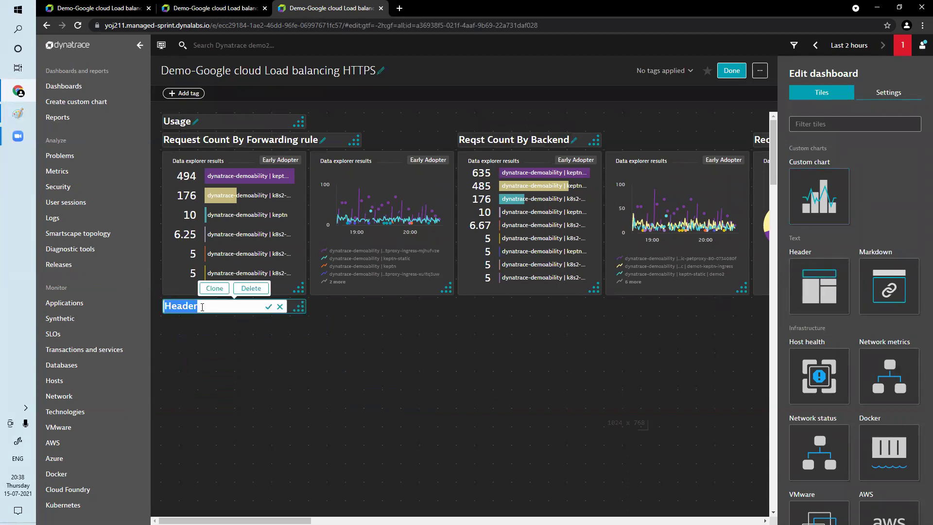
key("BackSpace")
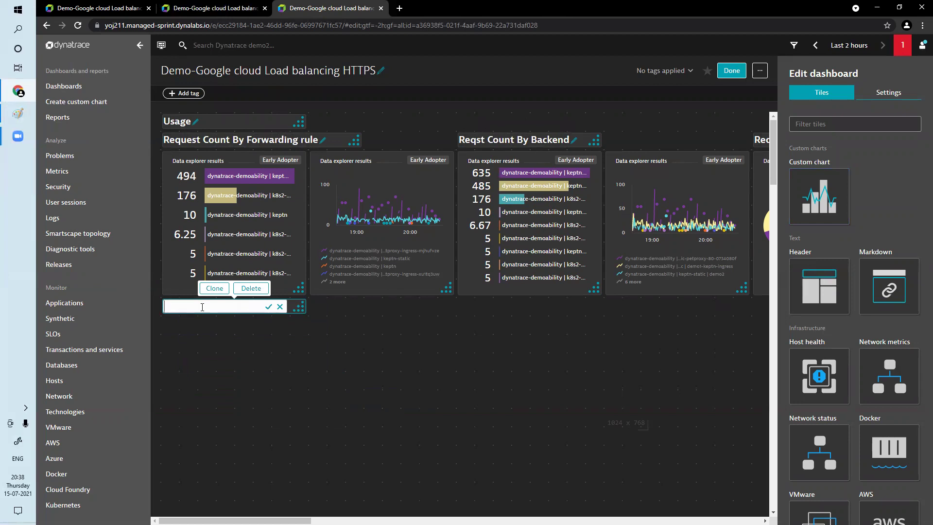
type("Re")
type("q")
type("uest co")
type("unt ")
type("Respons")
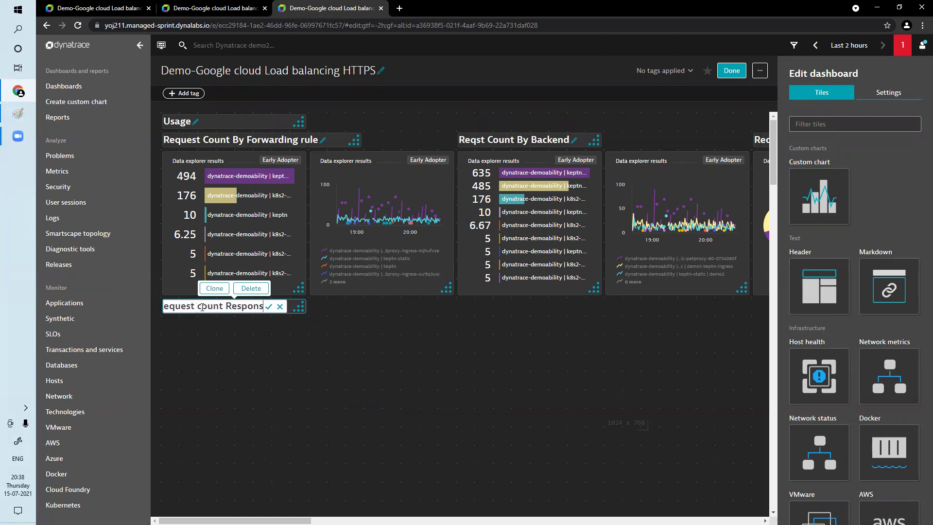
type("e Code")
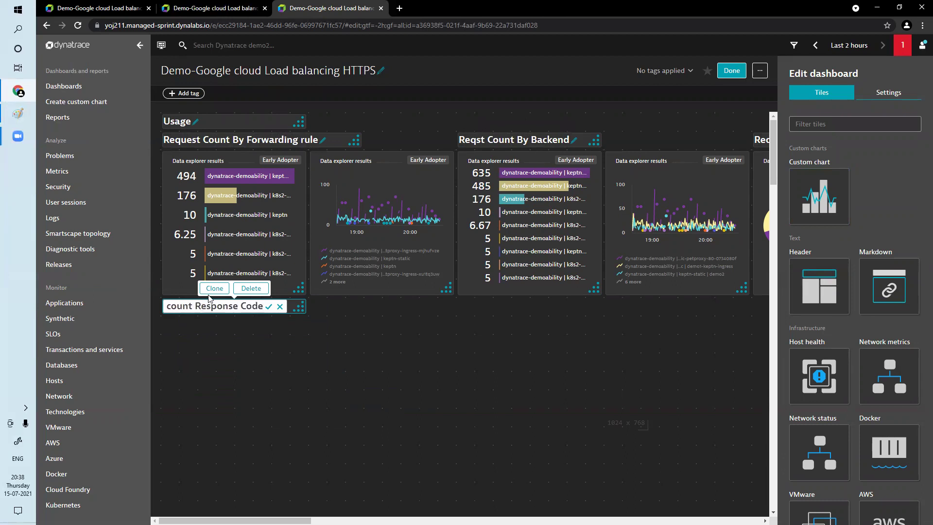
left_click(269, 306)
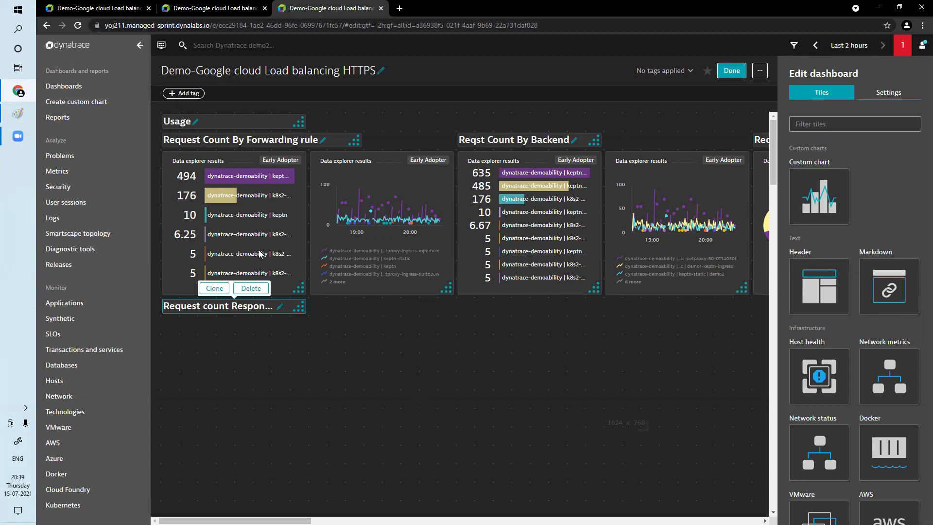
Clone the forwarding rule top list tile and place the copy directly under the "Request count Response Code" header
left_click(260, 250)
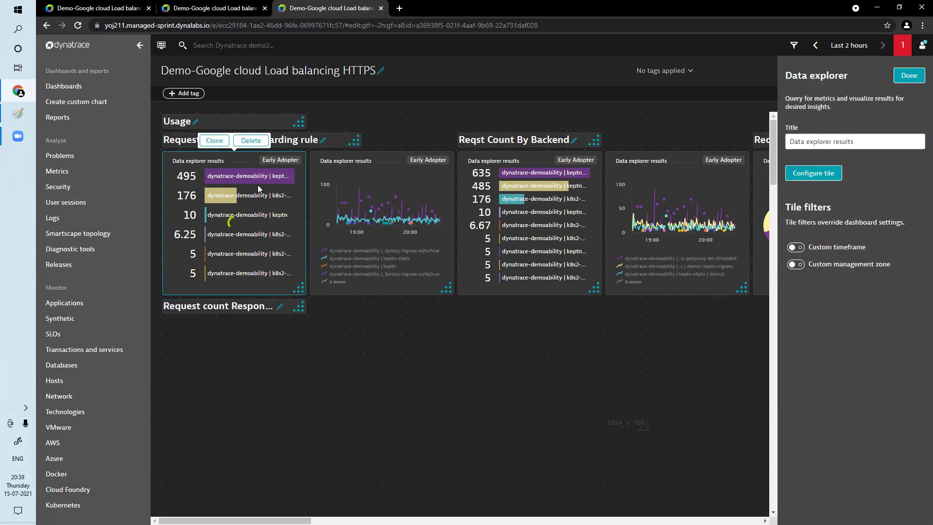
left_click(217, 140)
left_click_drag(380, 374, 245, 391)
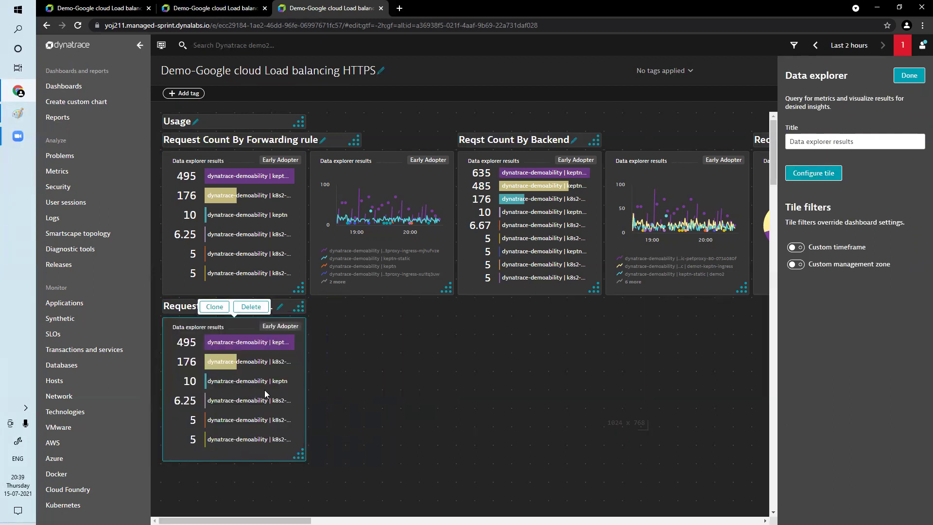
Configure the cloned tile to also split Request count by backend_name and response_code, and run the query
left_click(793, 176)
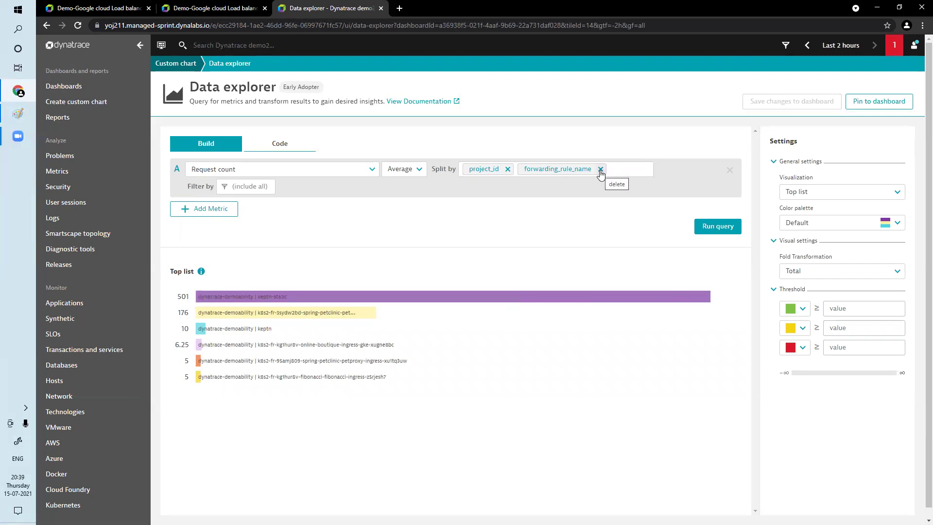
left_click(625, 169)
left_click(637, 184)
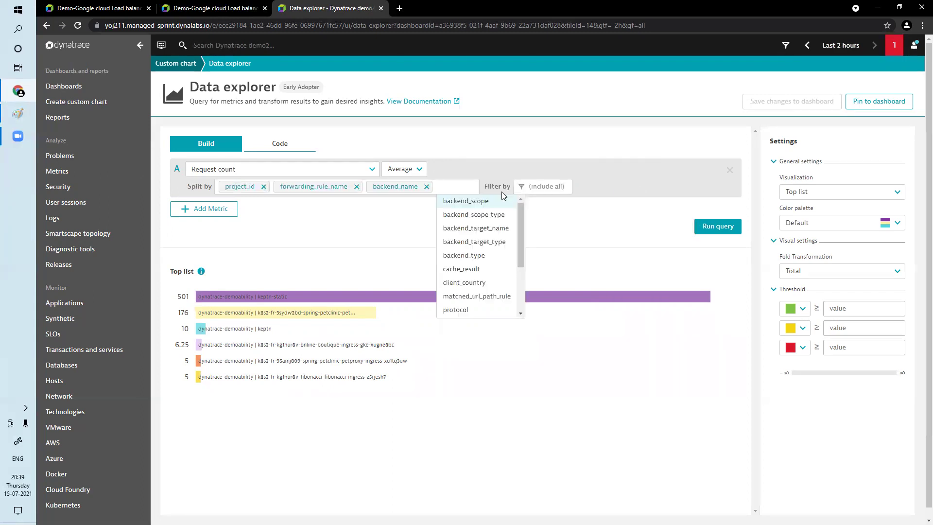
left_click_drag(521, 220, 520, 265)
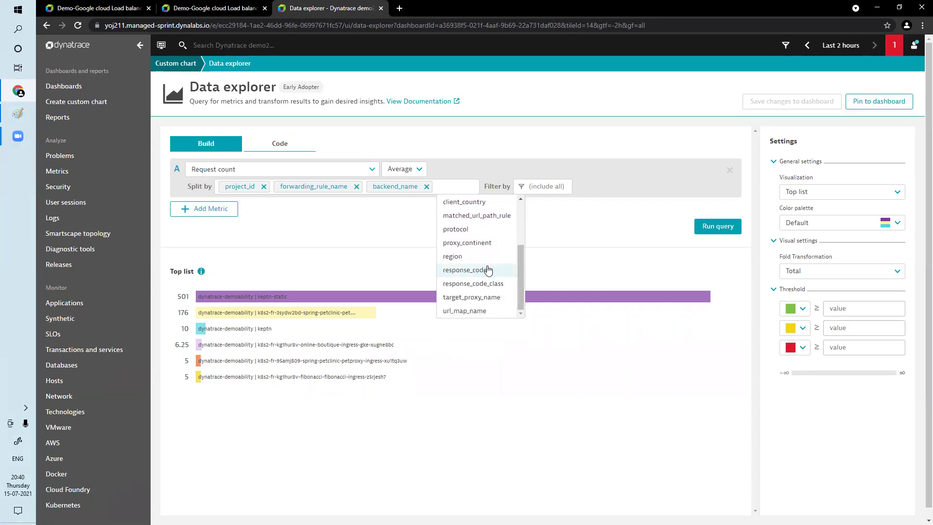
left_click(487, 269)
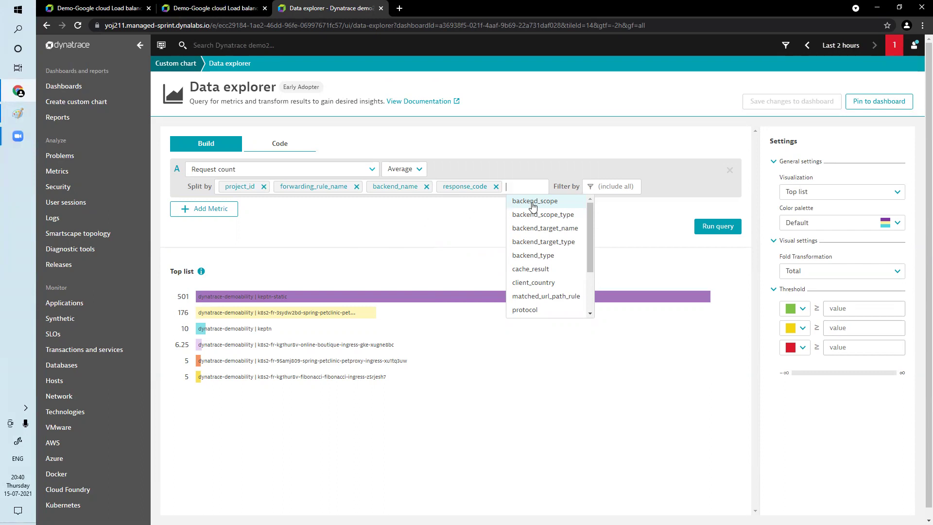
key("Down")
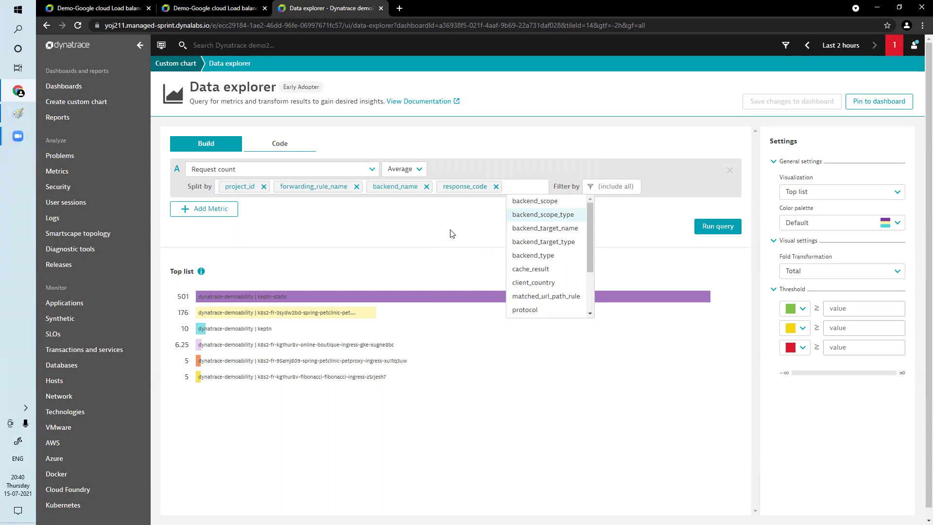
left_click(450, 234)
left_click(707, 230)
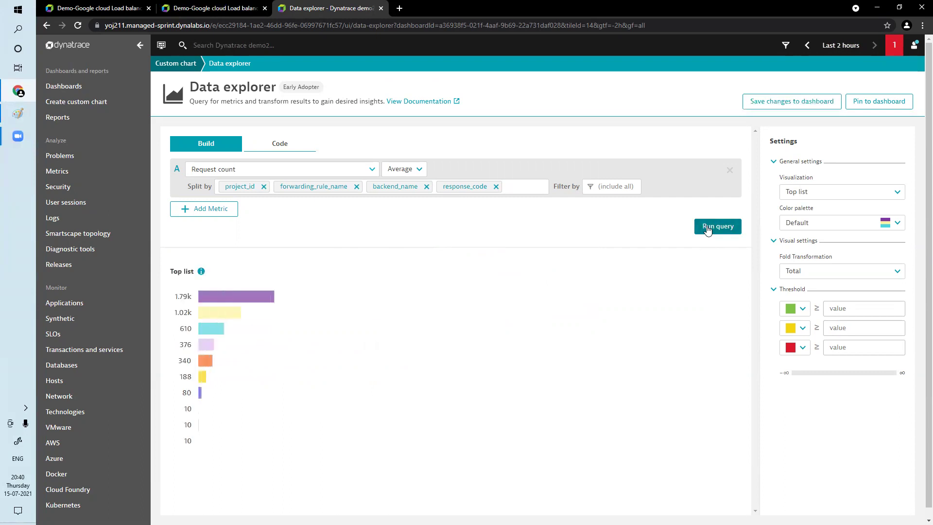
left_click(707, 229)
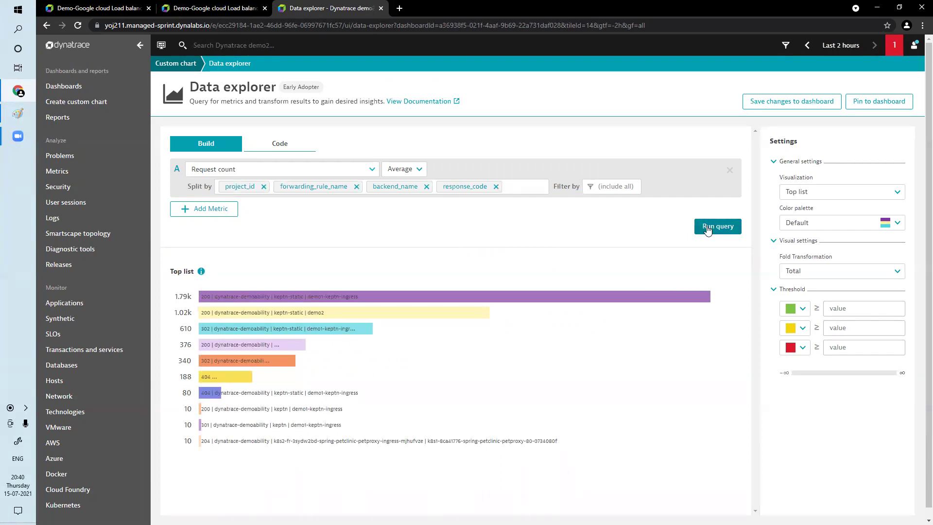
Change the visualization from a top list to Table and save the changes to the dashboard
left_click(829, 195)
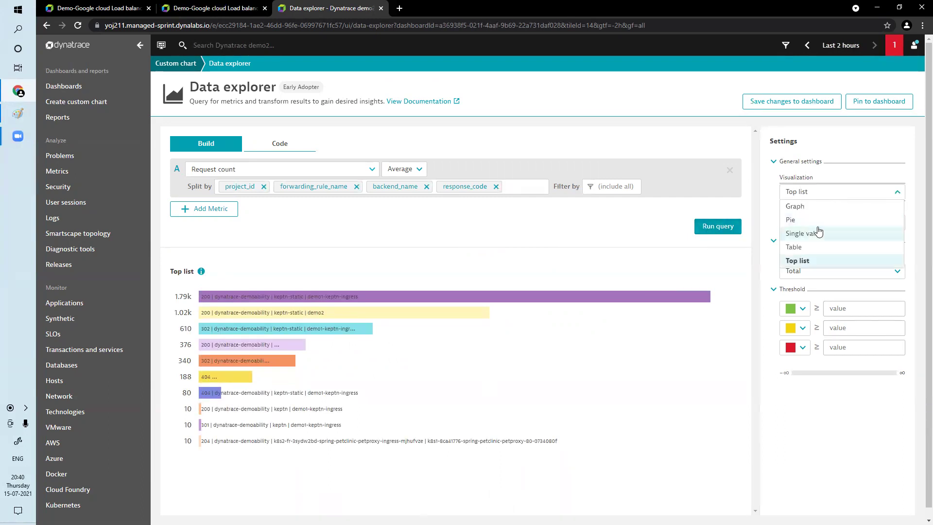
left_click(810, 248)
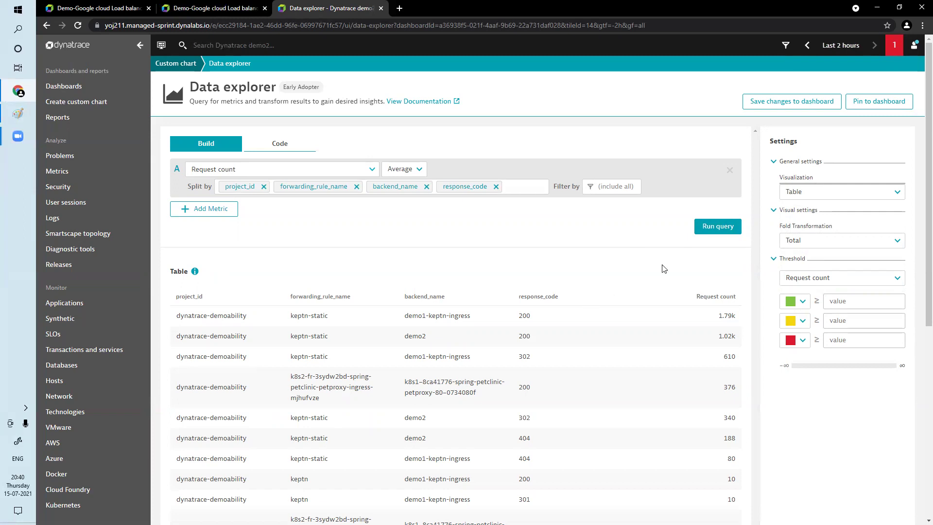
left_click(805, 102)
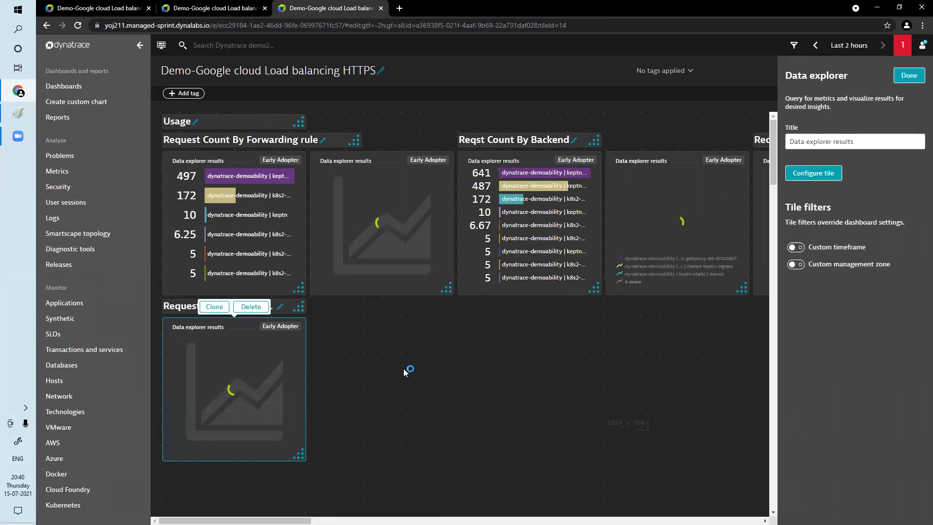
Enlarge the response code table tile so all its columns and more rows fit, and finish editing the dashboard
scroll(404, 349, "down", 5)
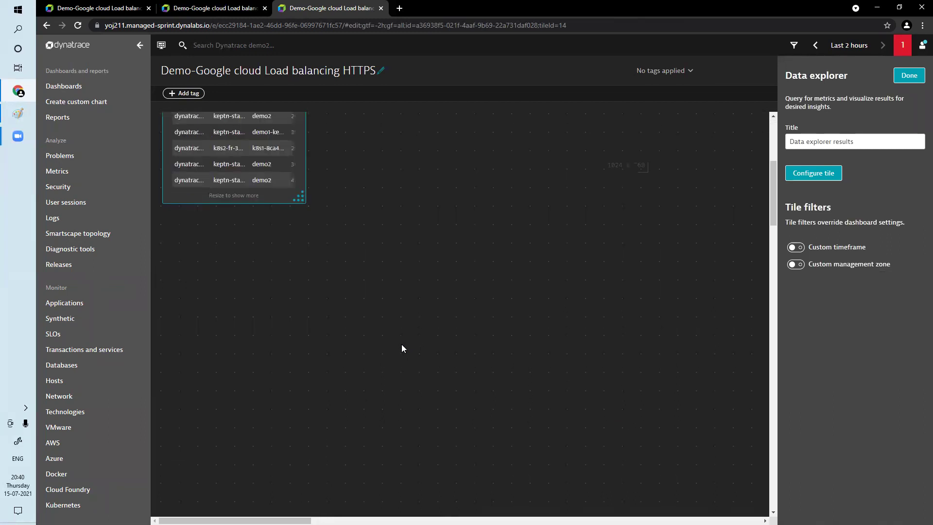
left_click_drag(301, 197, 641, 362)
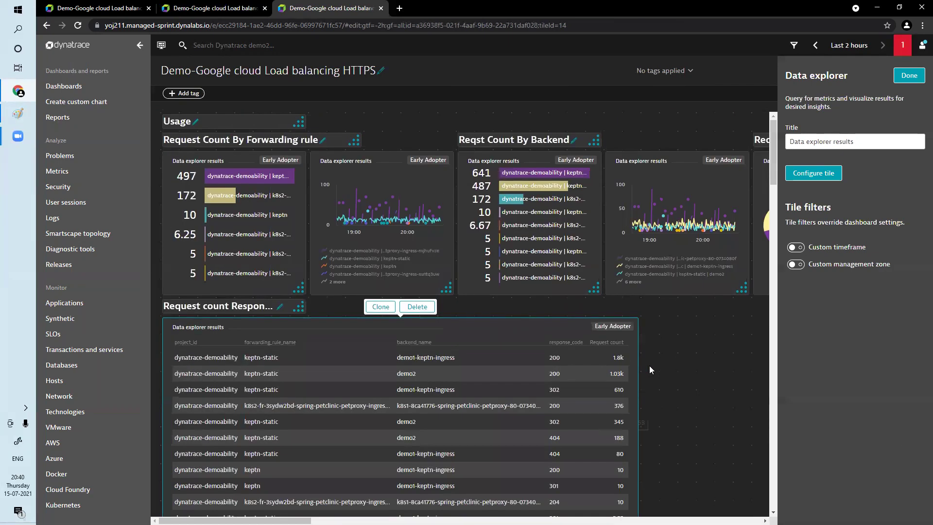
left_click(666, 358)
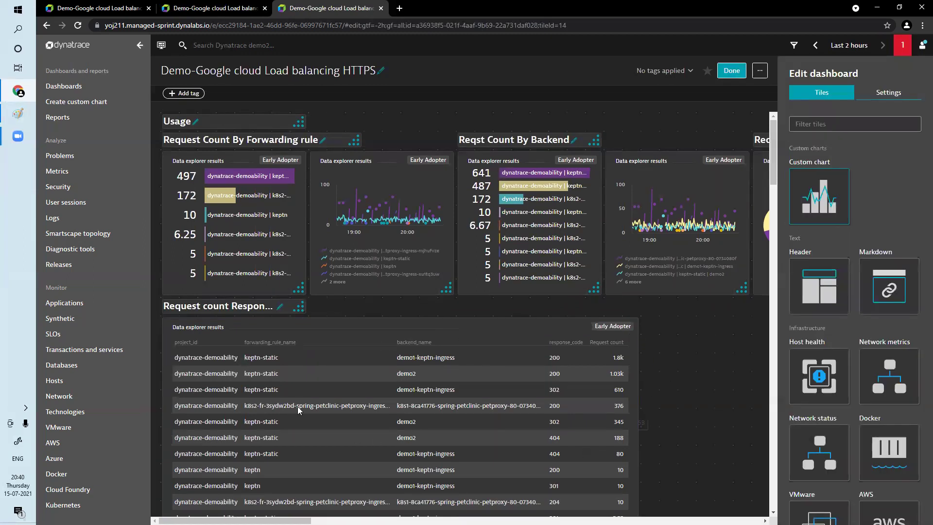
left_click(736, 74)
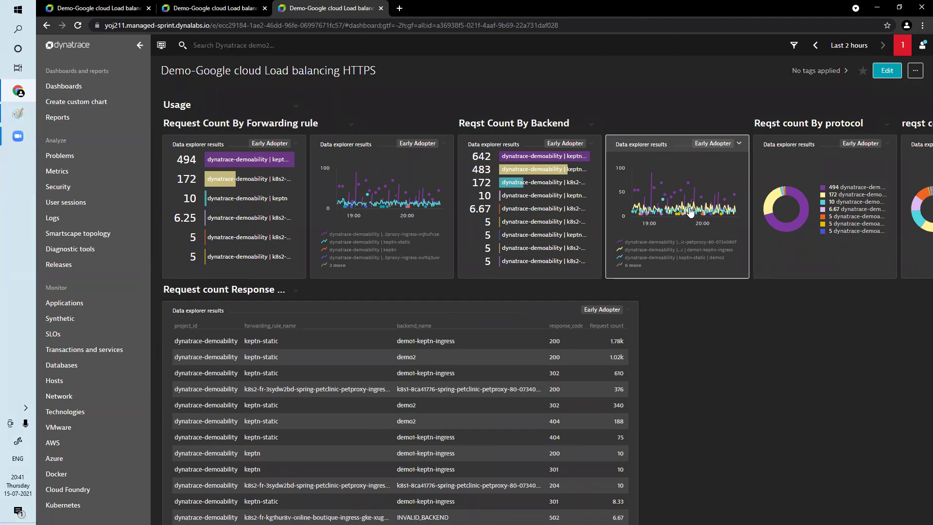
Reopen the dashboard for editing and add a header titled "Performance" beside the response code table
left_click(885, 70)
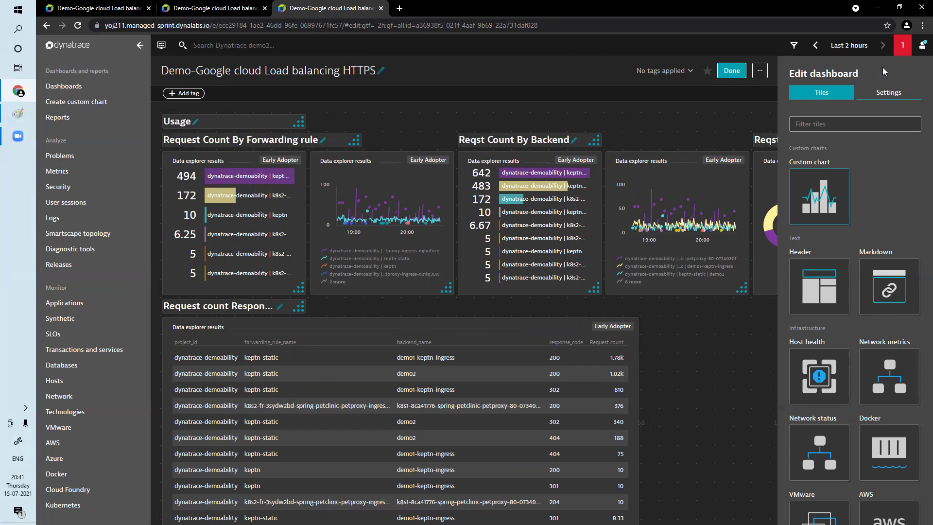
scroll(462, 316, "right", 3)
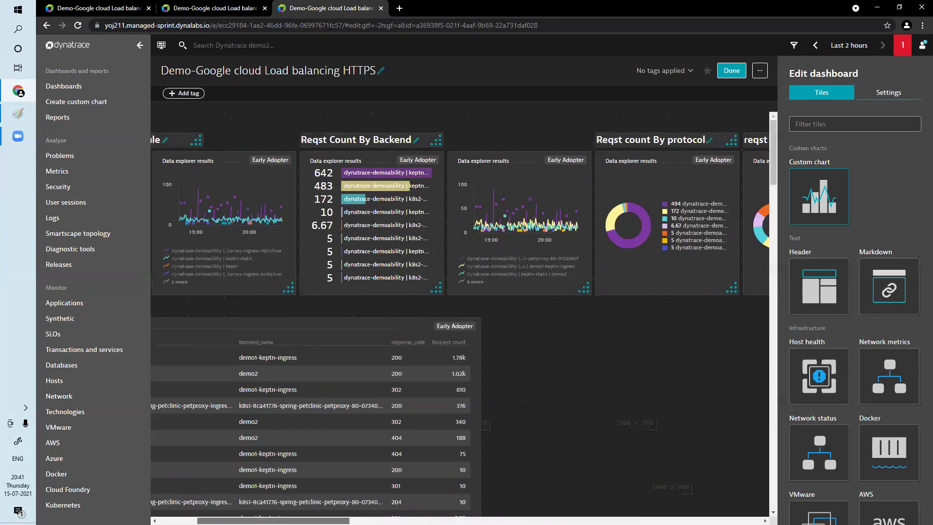
scroll(462, 316, "right", 3)
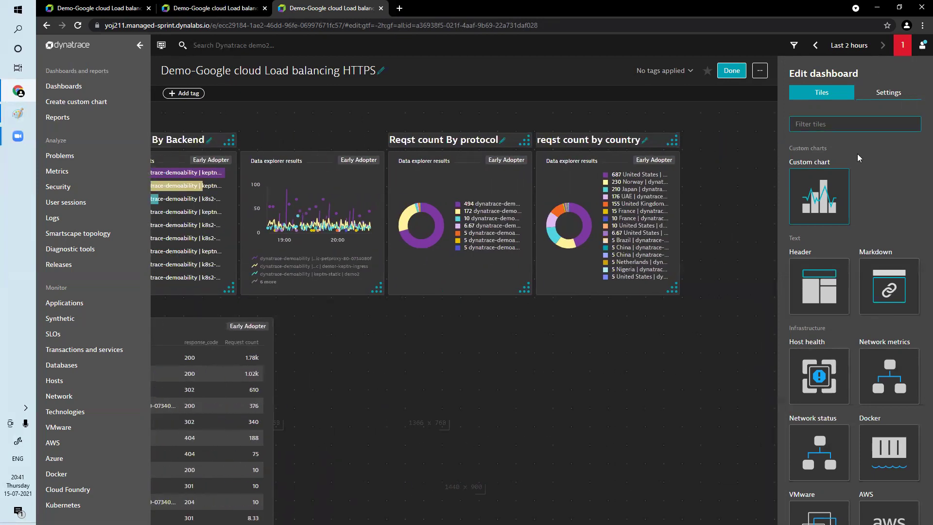
mouse_move(831, 209)
left_mouse_down()
mouse_move(837, 240)
mouse_move(519, 325)
mouse_move(364, 320)
mouse_move(362, 329)
left_mouse_up()
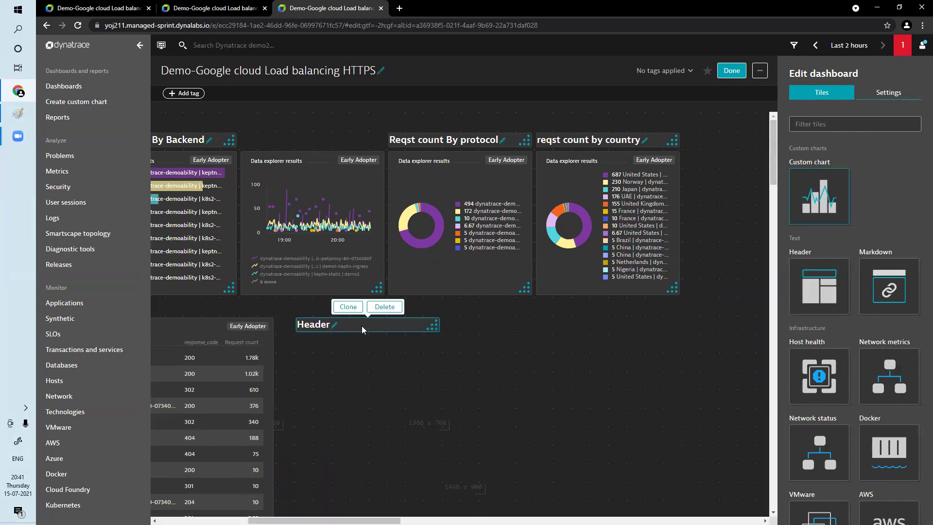
left_click(335, 329)
key("BackSpace")
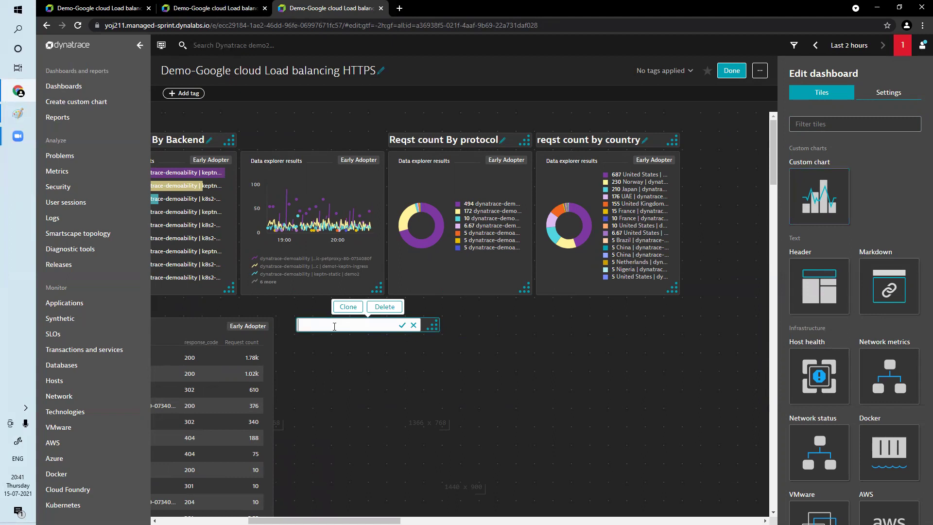
type("Performance")
left_click(401, 325)
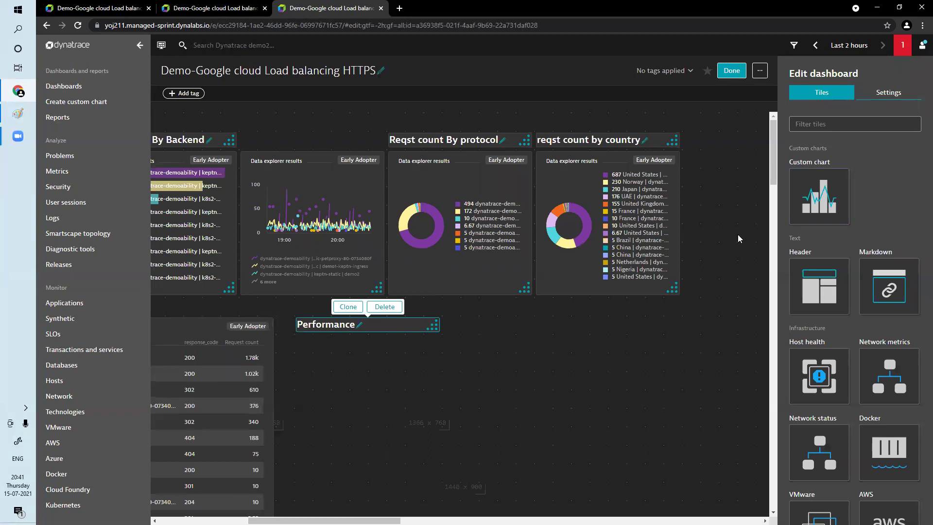
Open the Metrics page in a separate browser tab and switch to it
right_click(60, 174)
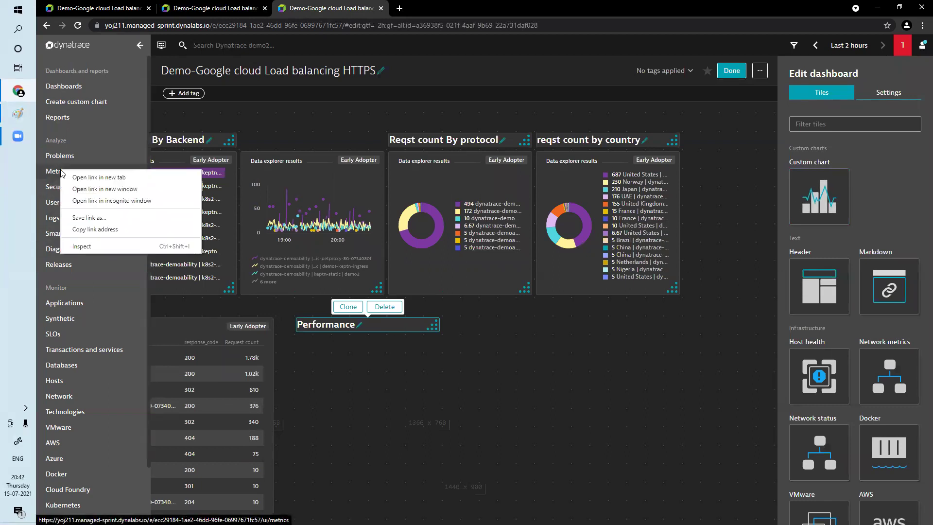
left_click(516, 349)
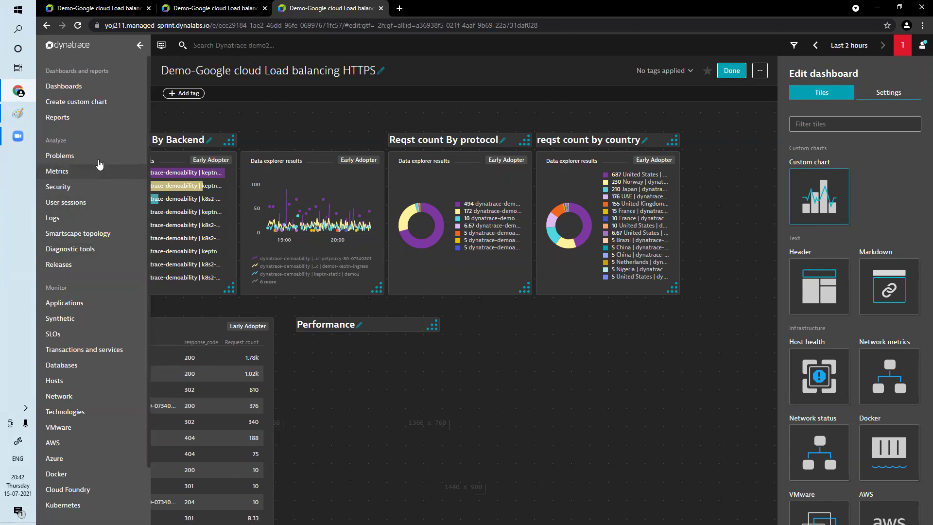
right_click(59, 172)
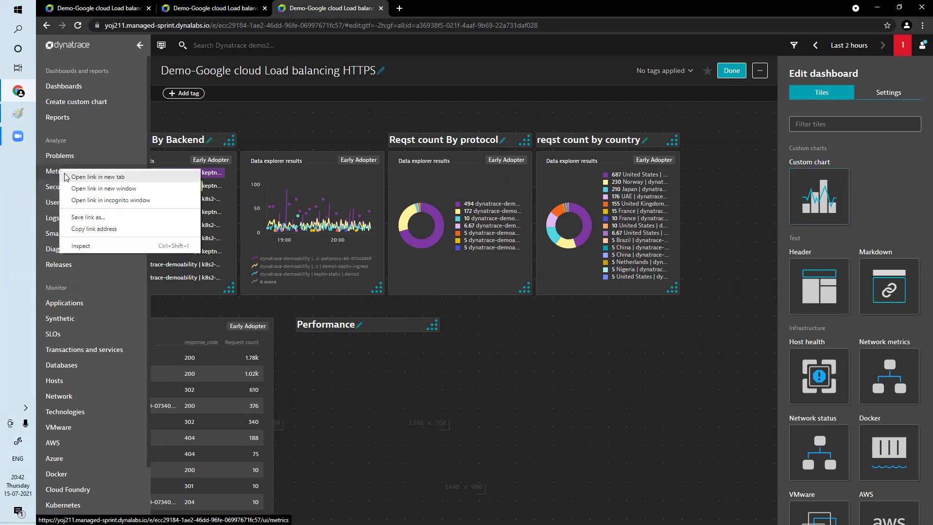
left_click(76, 177)
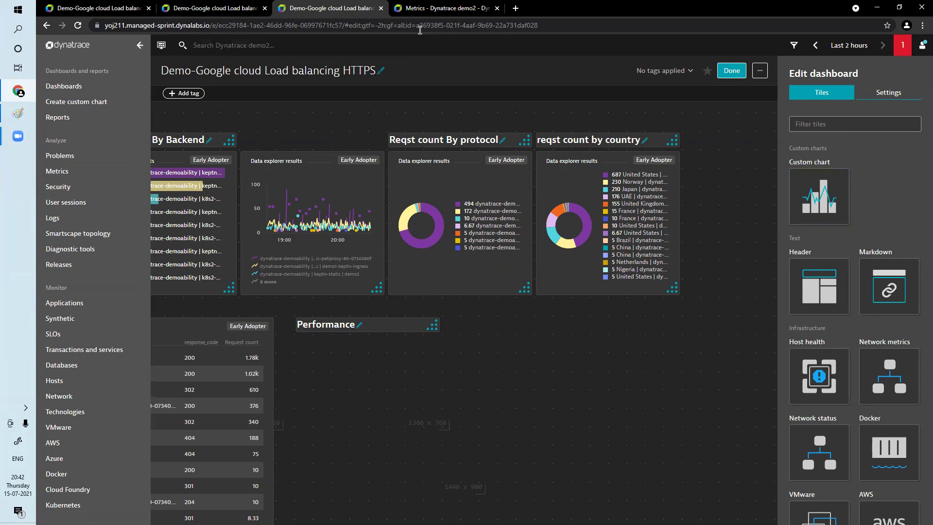
left_click(440, 8)
Try filtering the metrics list by the text "latency" and remove that filter
left_click(404, 155)
left_click(246, 171)
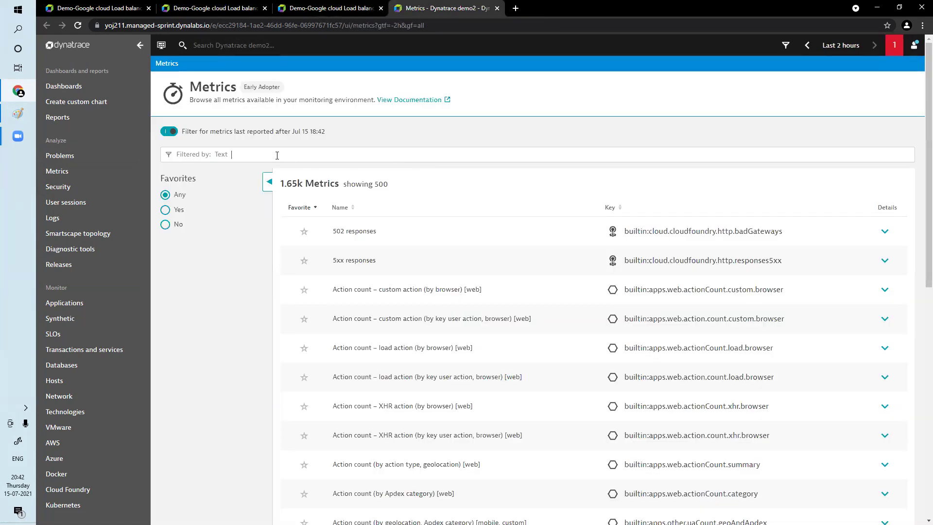
type("latency")
key("Return")
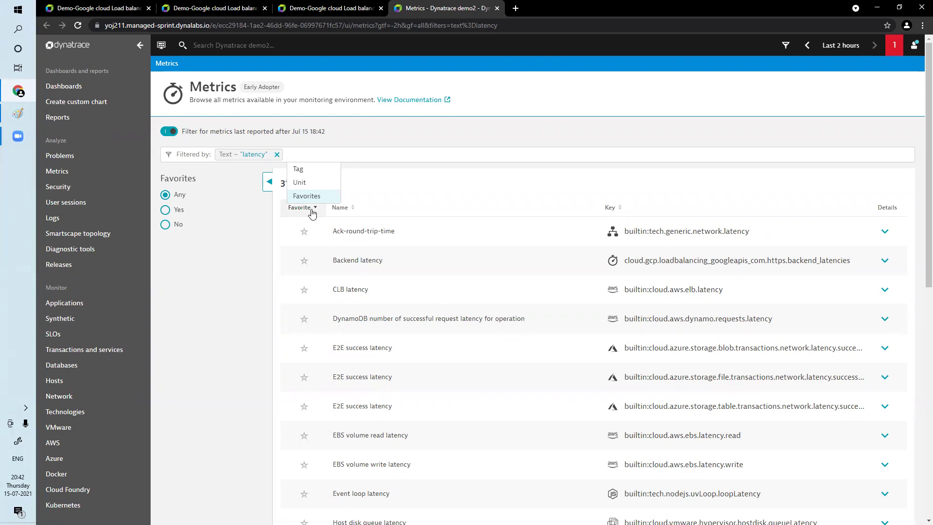
left_click(277, 154)
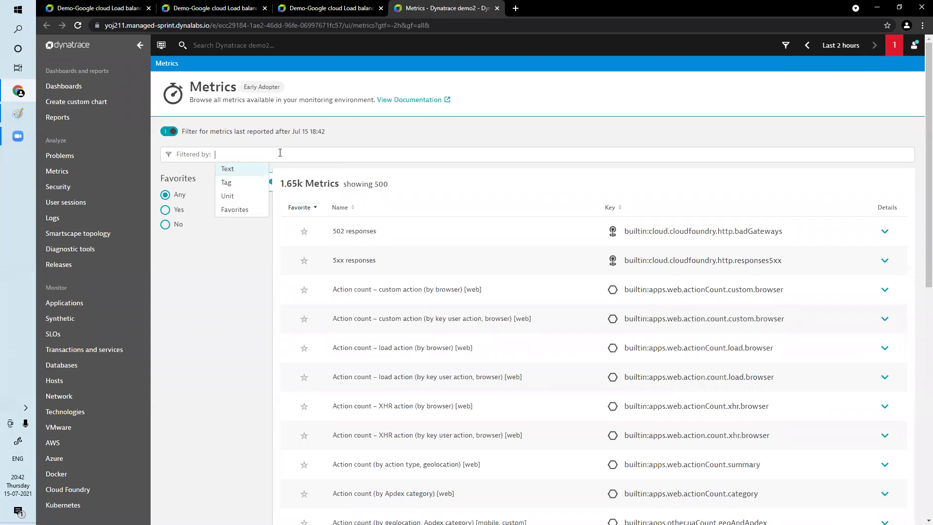
Filter the metrics by the text "Total Latency" and create a chart from the Total latency metric
type("Tota")
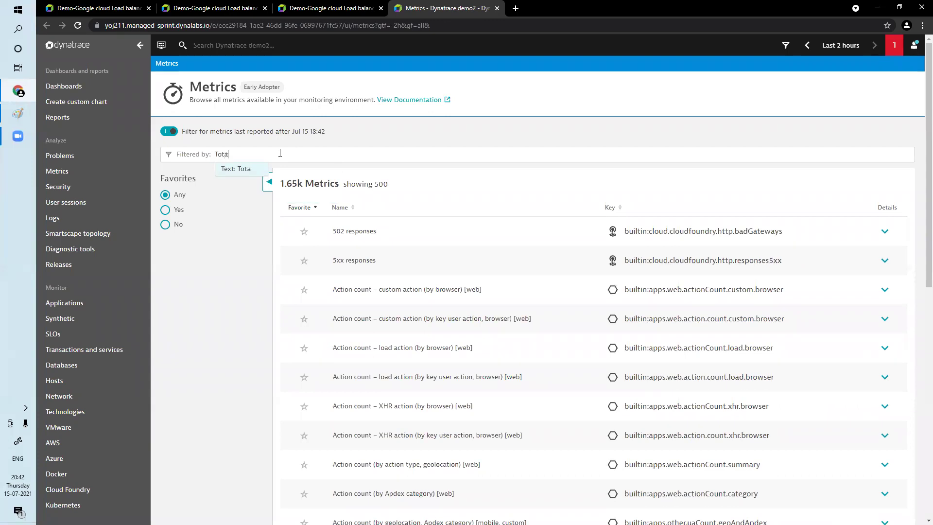
type("l Latency")
key("Return")
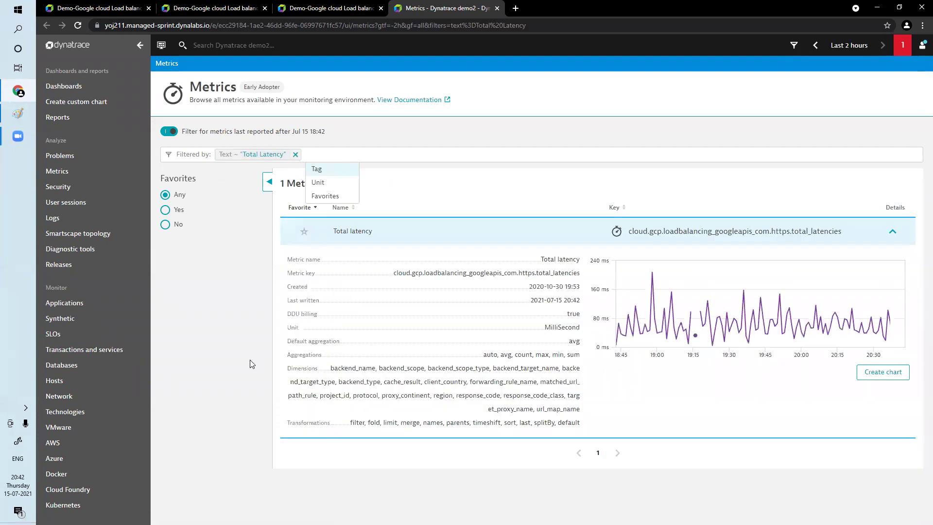
left_click(227, 361)
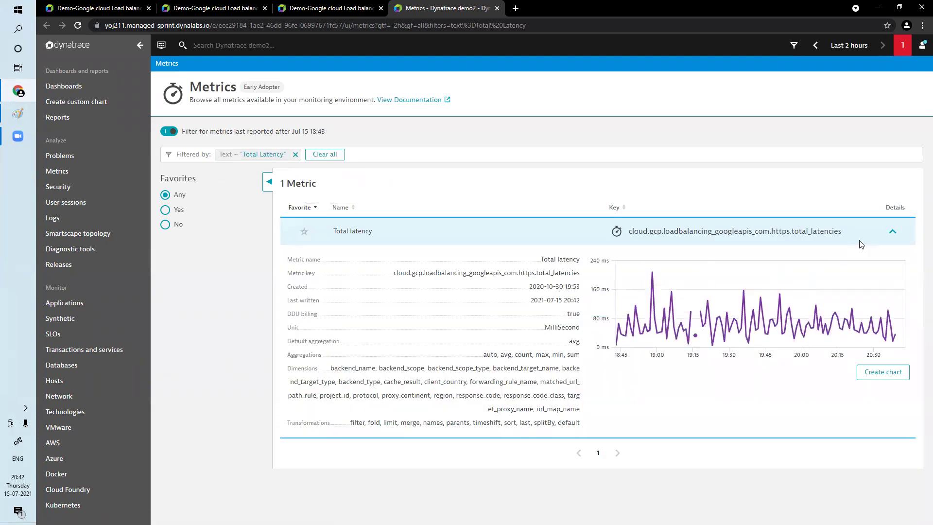
left_click(893, 232)
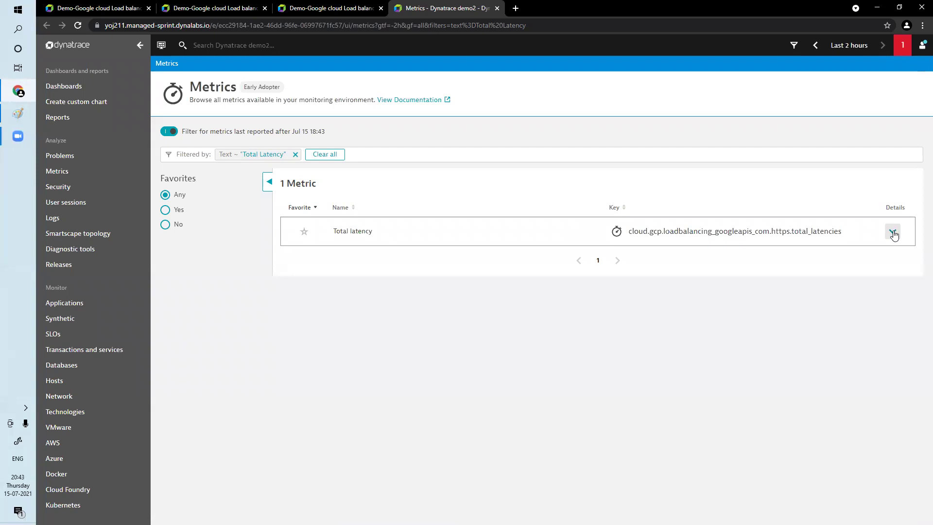
left_click(893, 232)
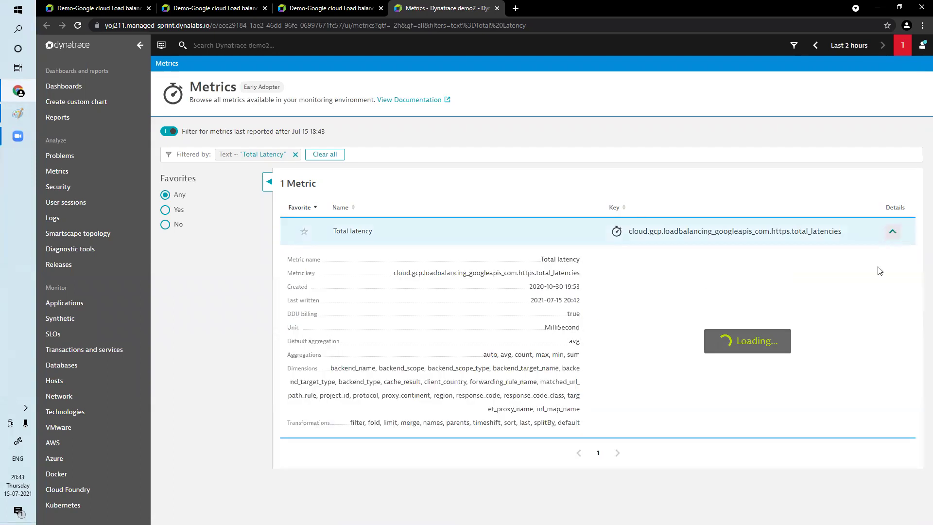
left_click(884, 371)
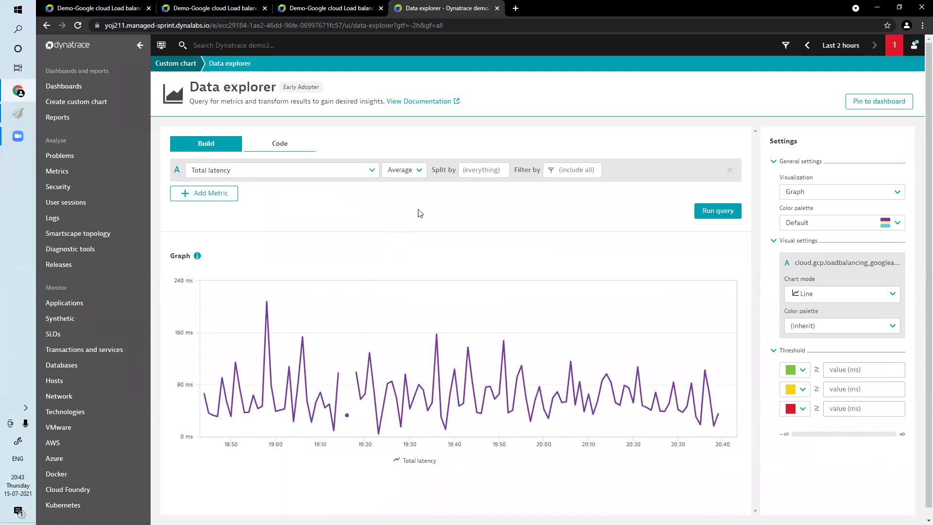
Split Total latency by project_id and forwarding_rule_name, run the query, and visualize the result as a top list
left_click(471, 170)
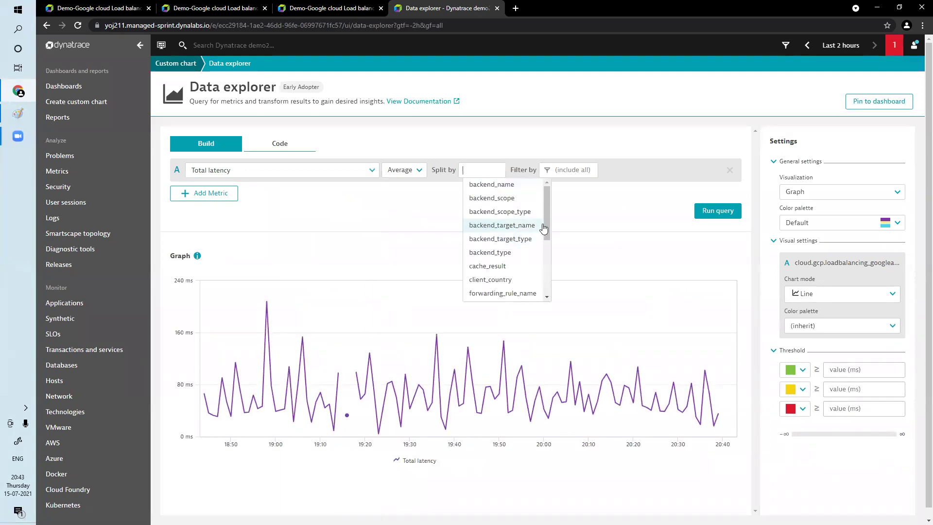
scroll(548, 227, "down", 3)
left_click(534, 240)
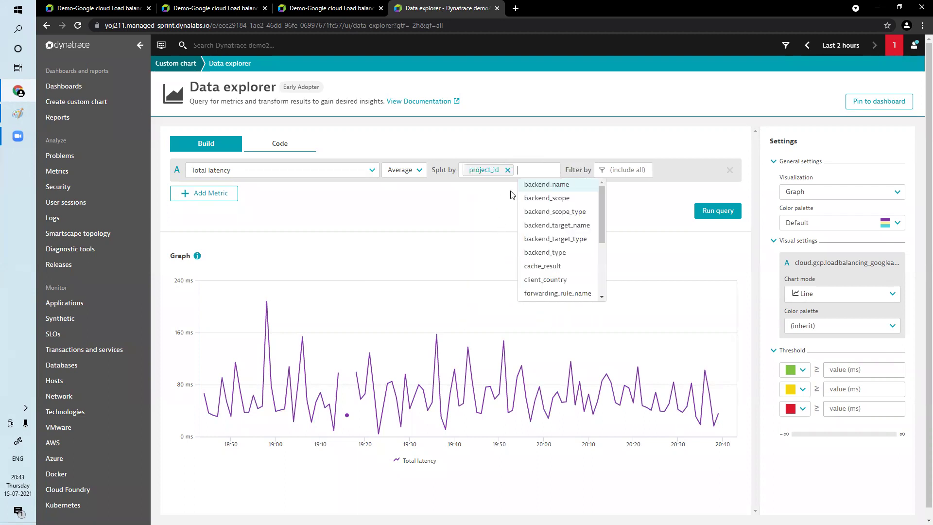
left_click(577, 294)
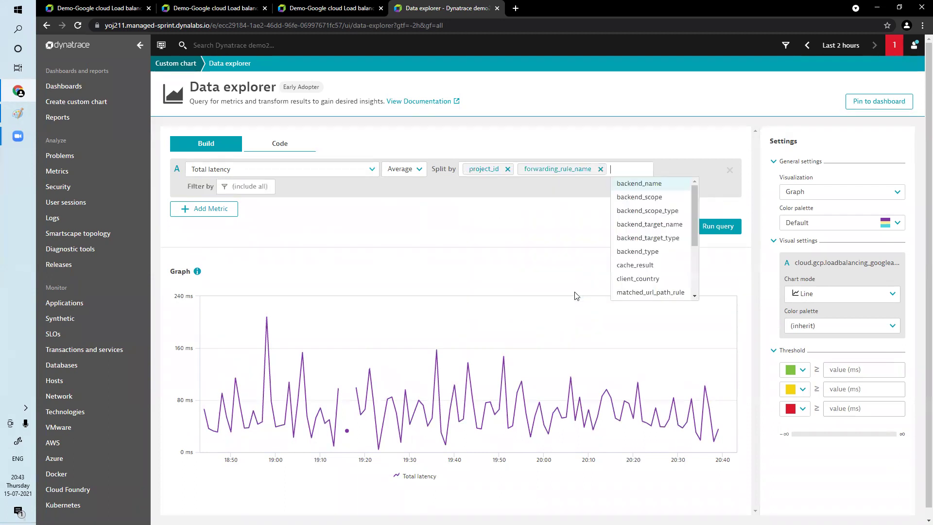
left_click(713, 230)
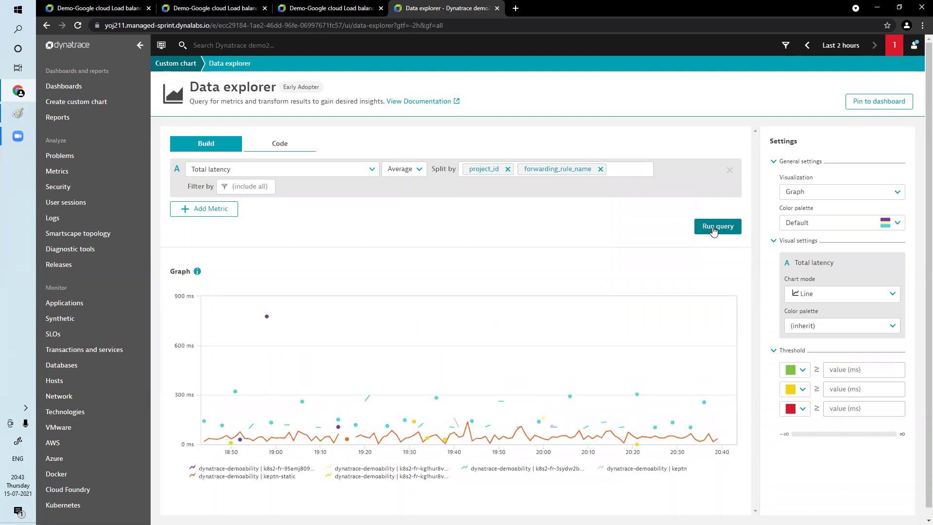
left_click(861, 193)
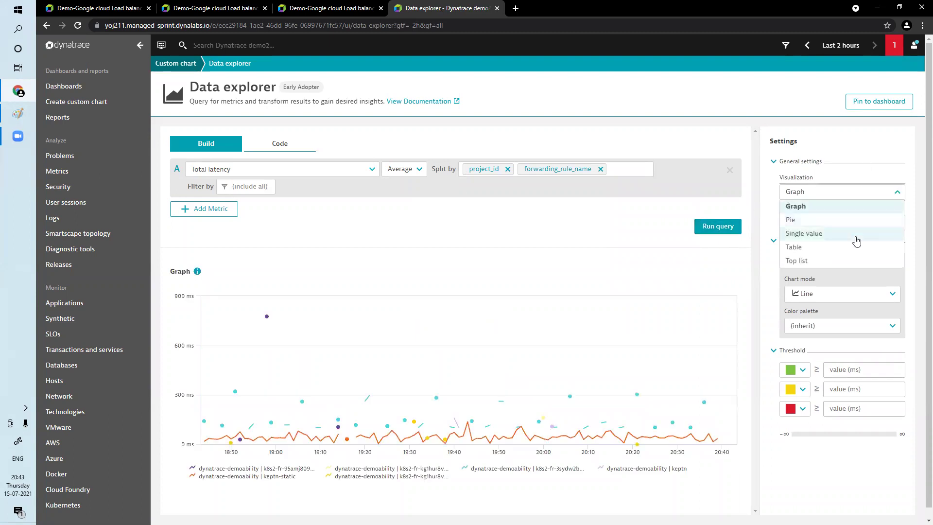
left_click(829, 261)
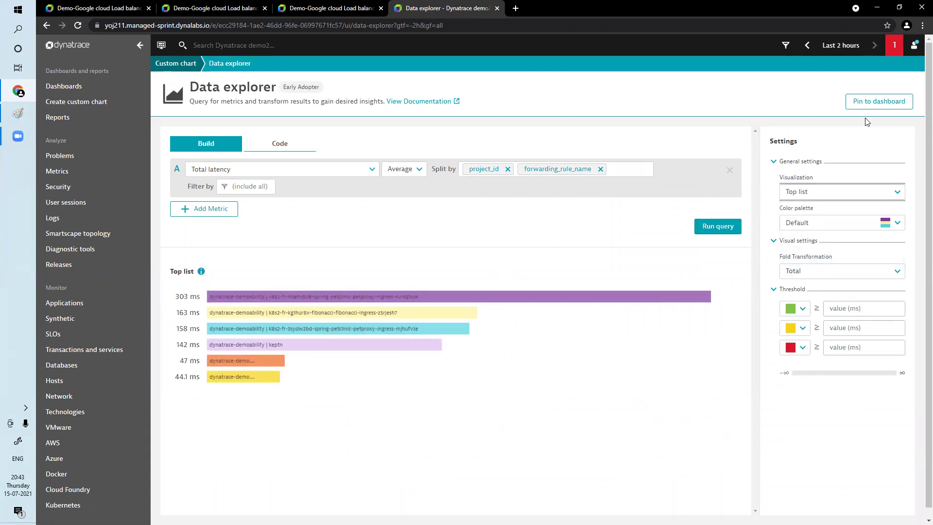
left_click(879, 102)
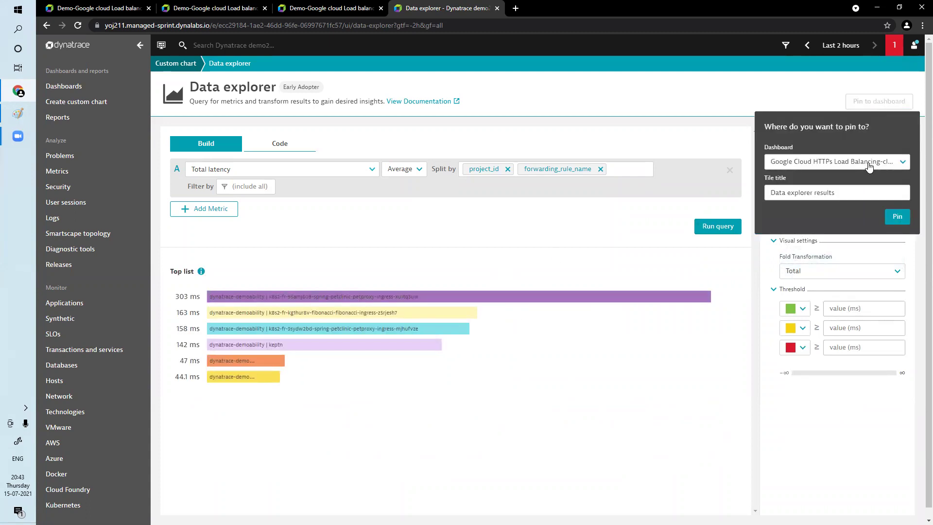
left_click(869, 167)
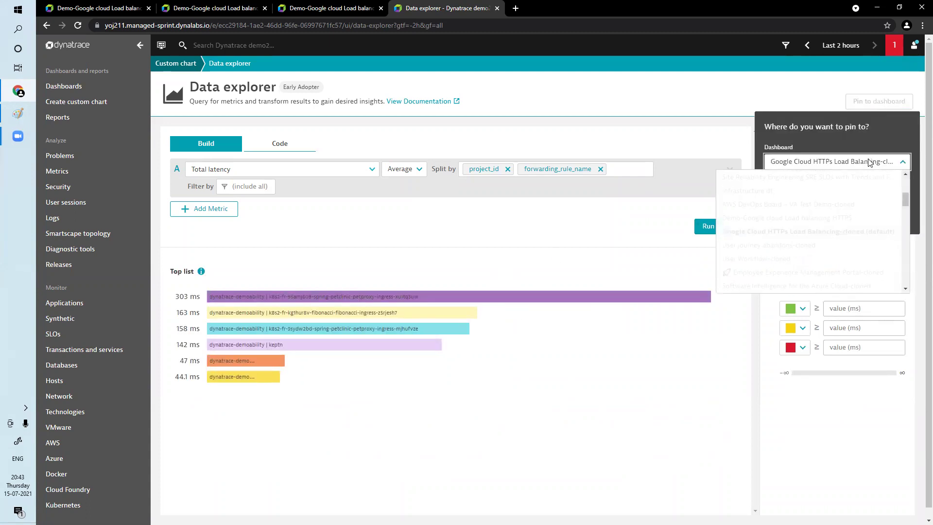
left_click(775, 219)
left_click(691, 212)
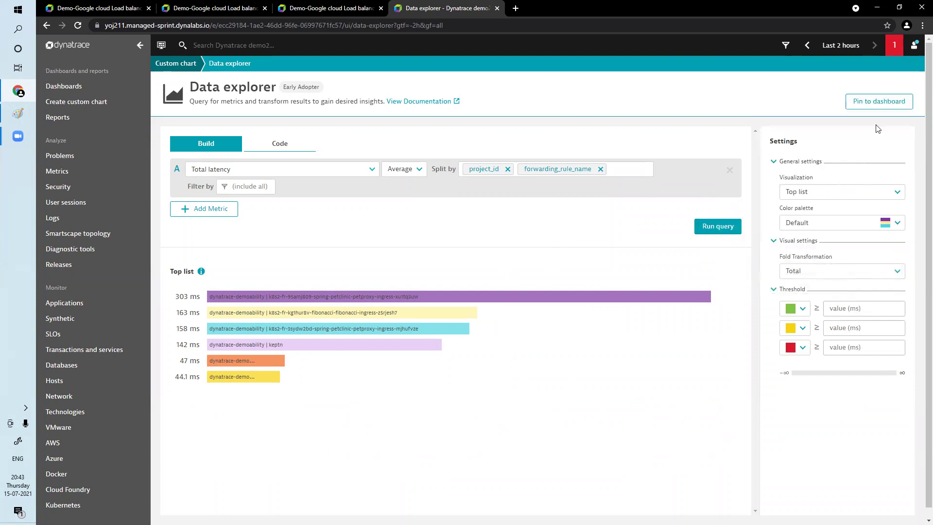
left_click(878, 103)
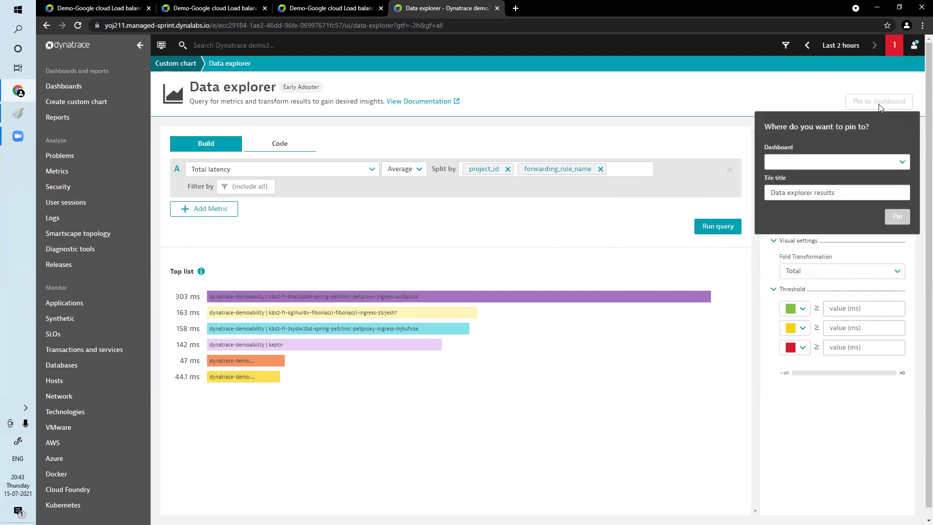
left_click(871, 167)
left_click(776, 215)
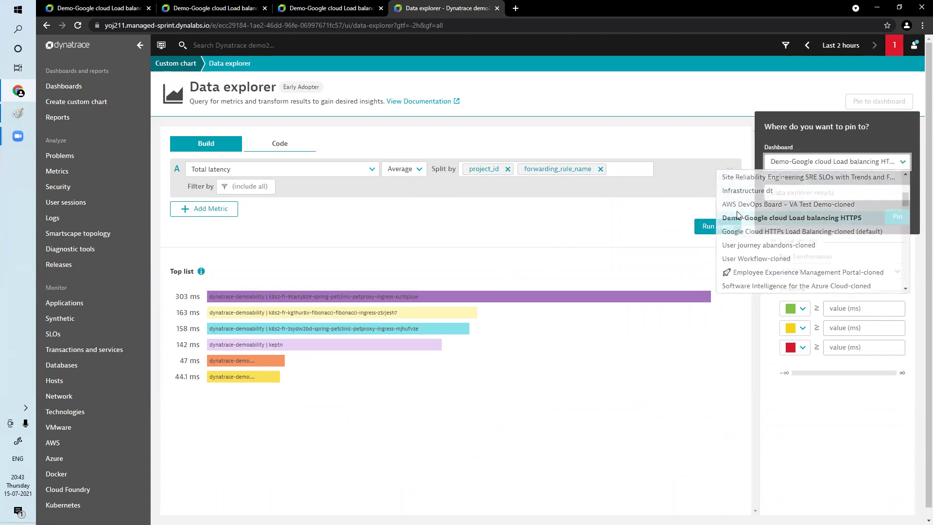
left_click(672, 212)
Pin the Total latency top list to the dashboard "Demo-Google cloud Load balancing HTTPS" and open that dashboard
left_click(884, 104)
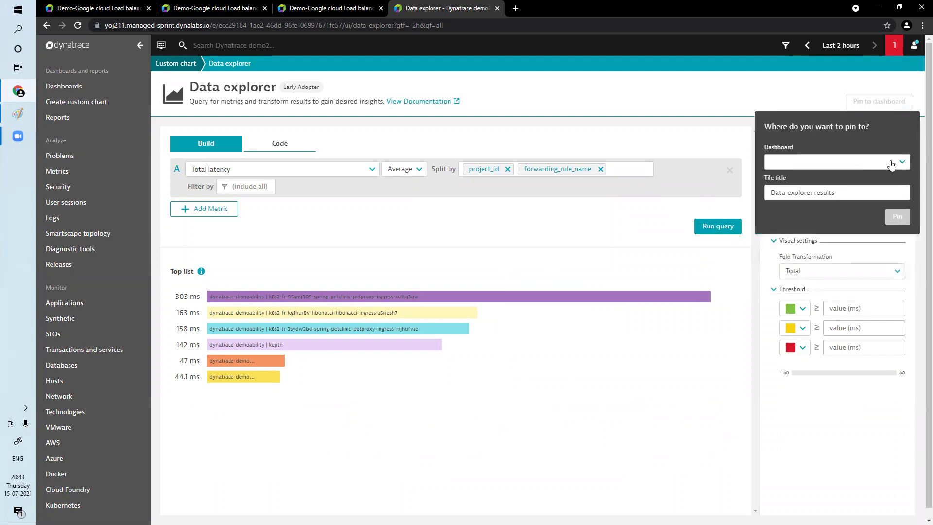
left_click(891, 166)
left_click(766, 217)
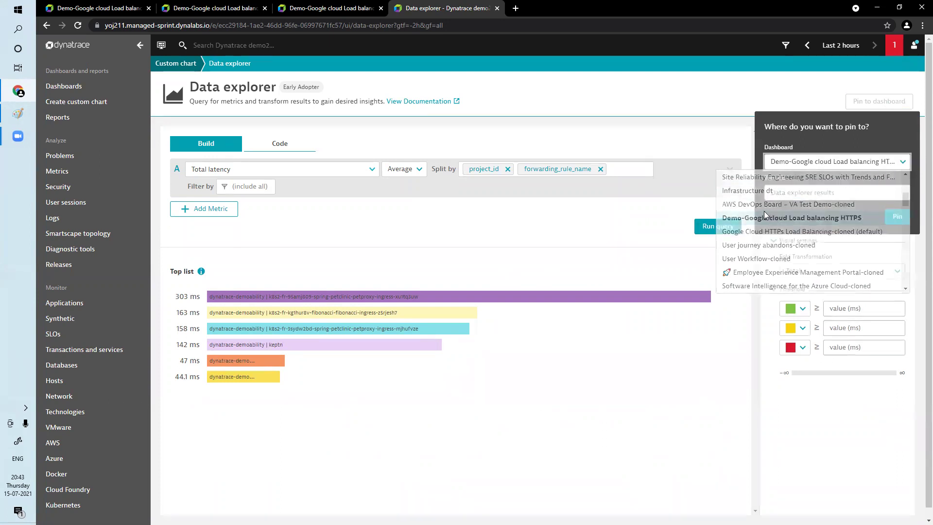
left_click(899, 218)
left_click(799, 158)
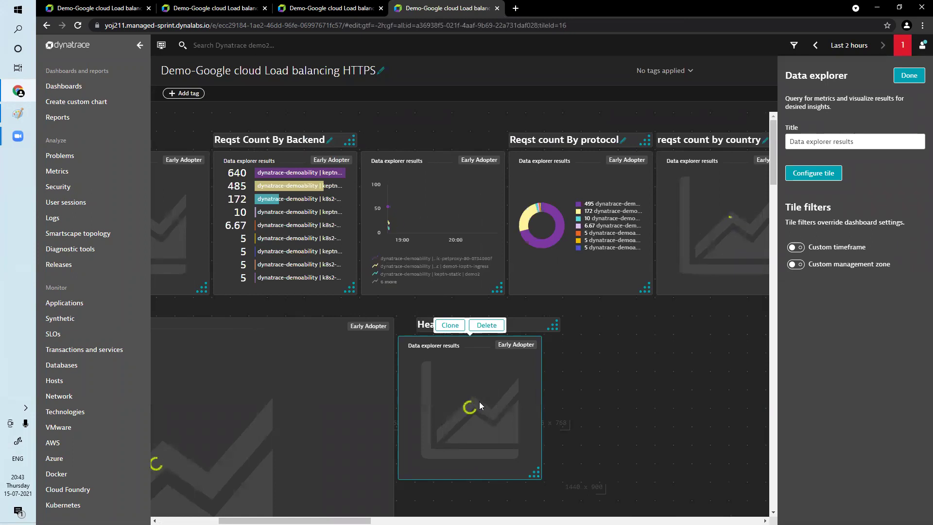
Rename the header above the pinned Total latency tile to "Performance"
left_click(529, 501)
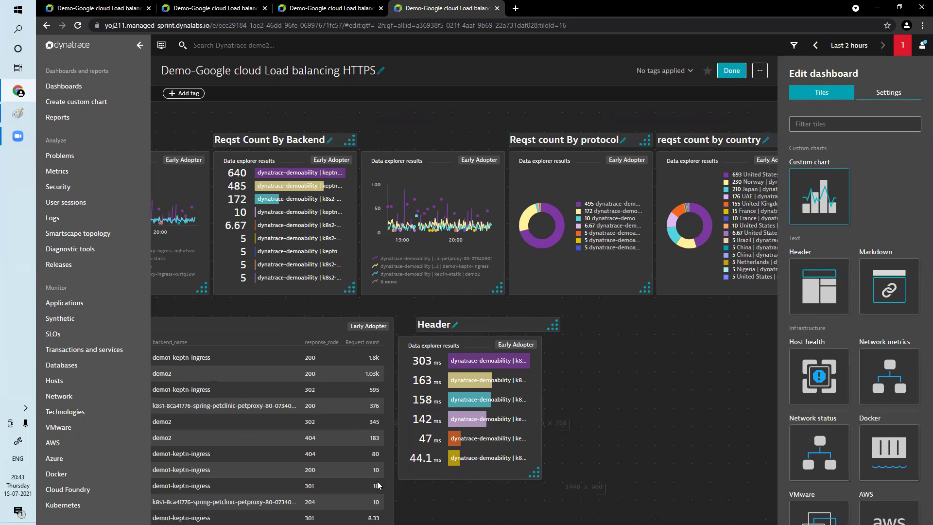
scroll(378, 485, "right", 5)
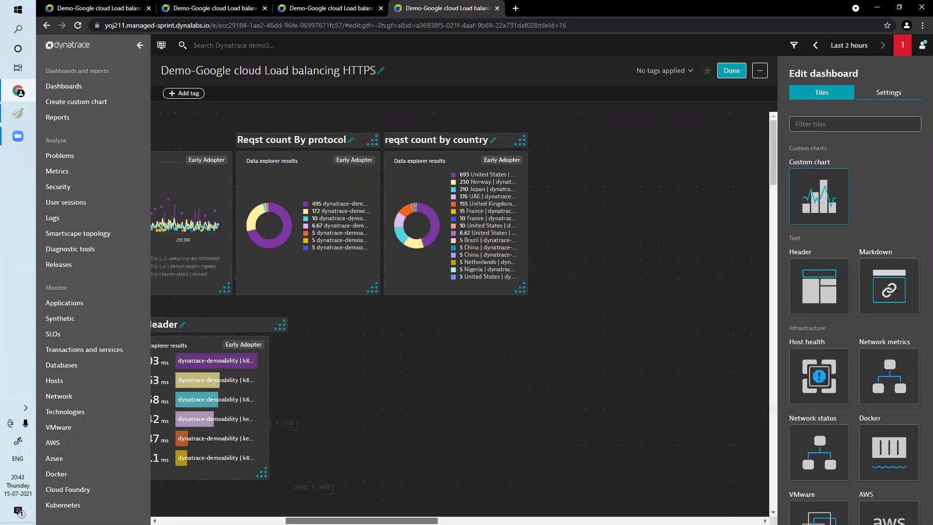
scroll(292, 506, "right", 4)
scroll(292, 507, "left", 12)
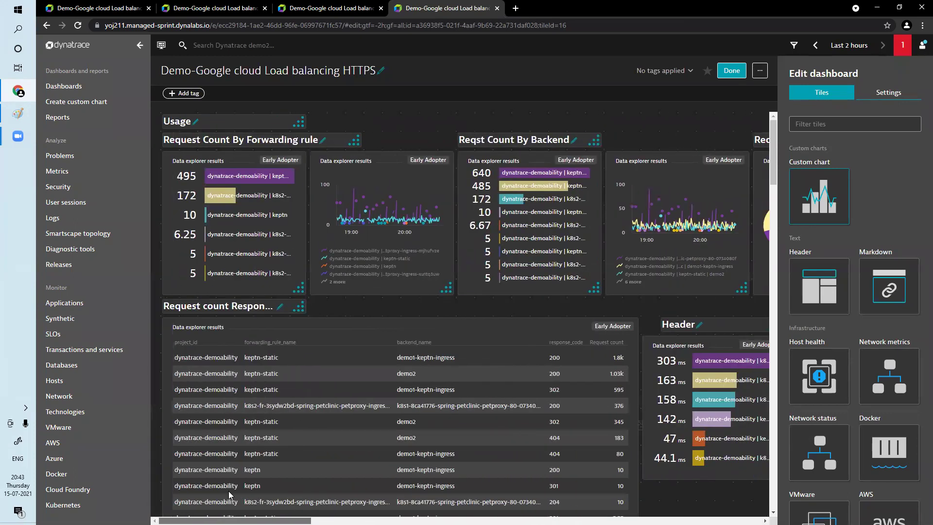
scroll(292, 507, "right", 4)
left_click(458, 325)
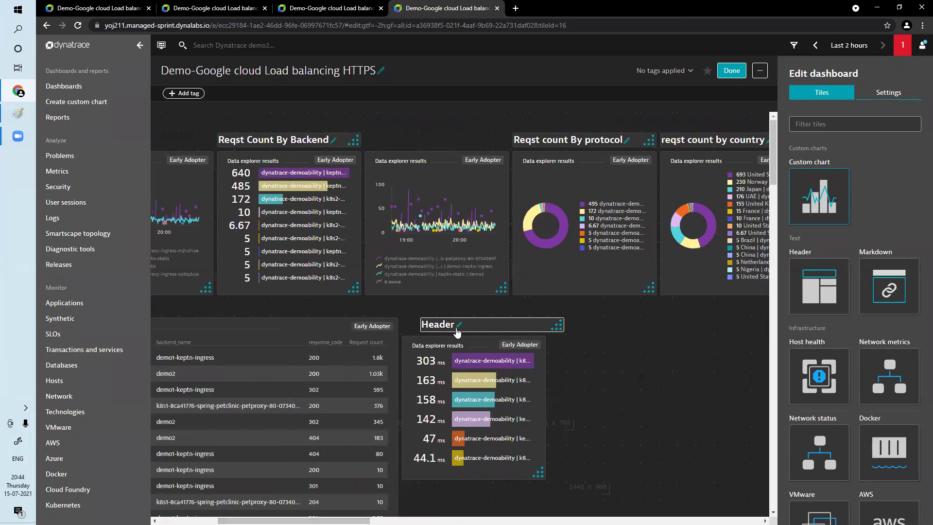
key("BackSpace")
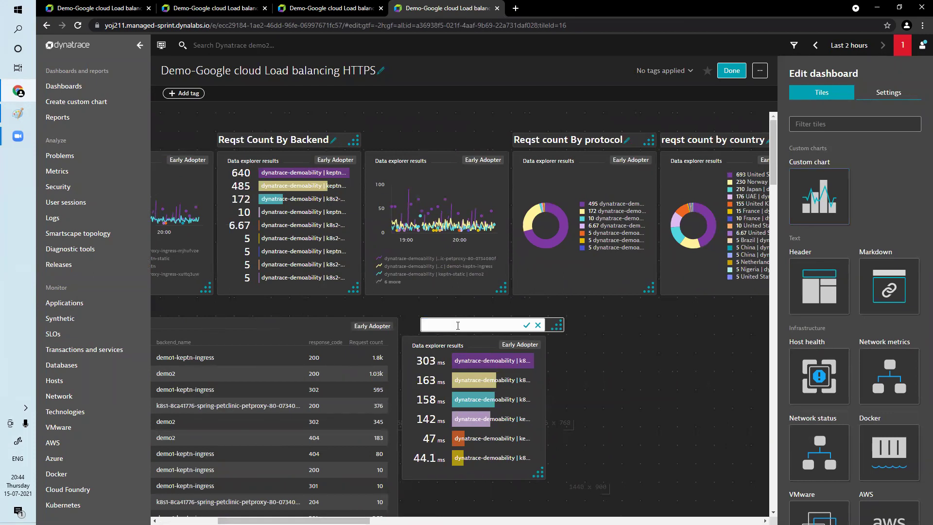
type("Performancr")
key("BackSpace")
type("e")
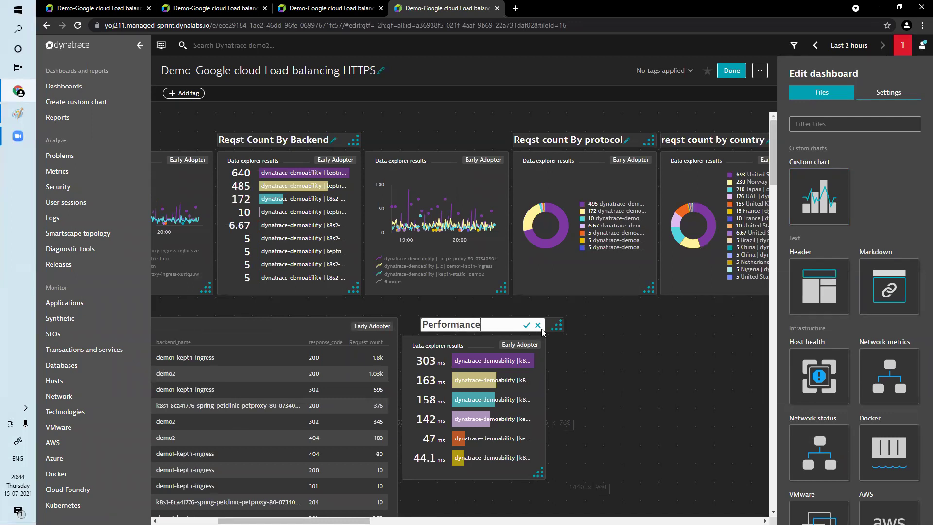
left_click(527, 325)
Enlarge the Total latency tile beneath the Performance header, making it wider and taller
left_click_drag(538, 474, 565, 515)
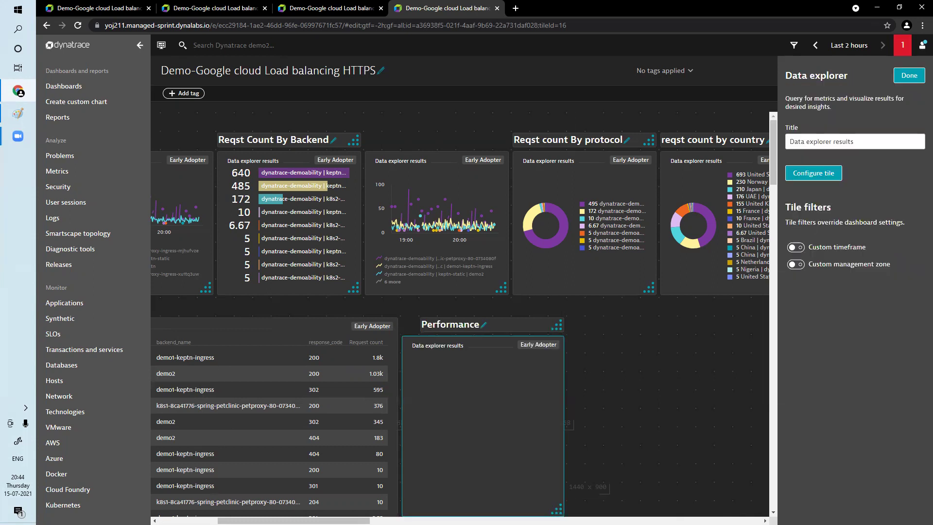
scroll(613, 418, "down", 5)
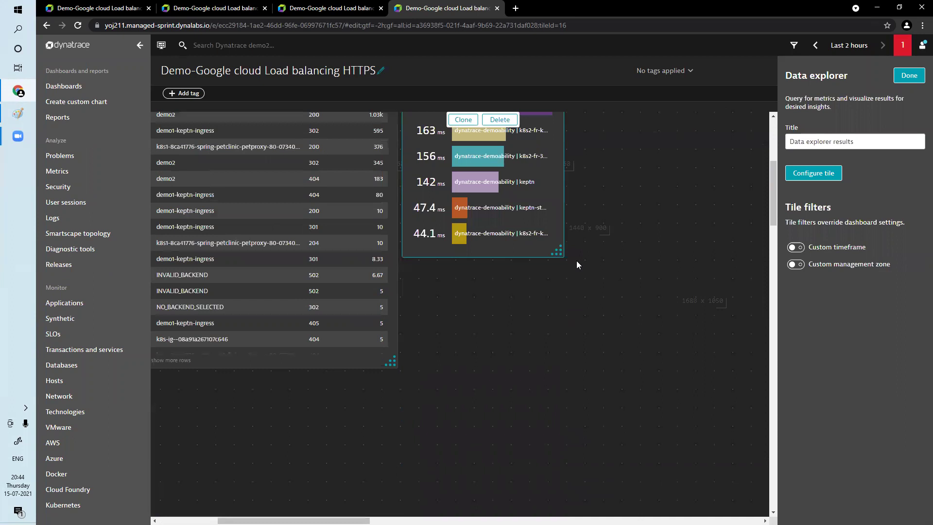
left_click_drag(557, 253, 578, 360)
scroll(621, 368, "up", 5)
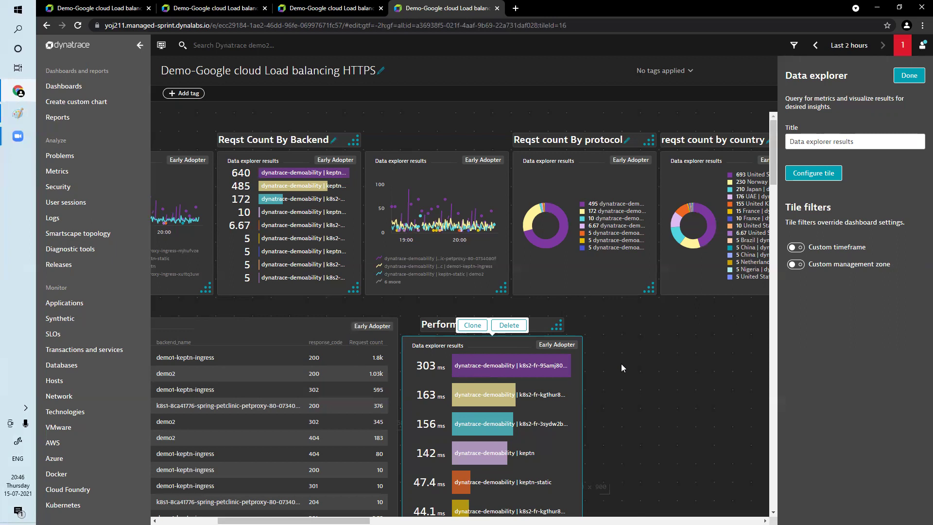
Open the Metrics page in a new browser tab and switch to that tab
right_click(65, 175)
left_click(81, 180)
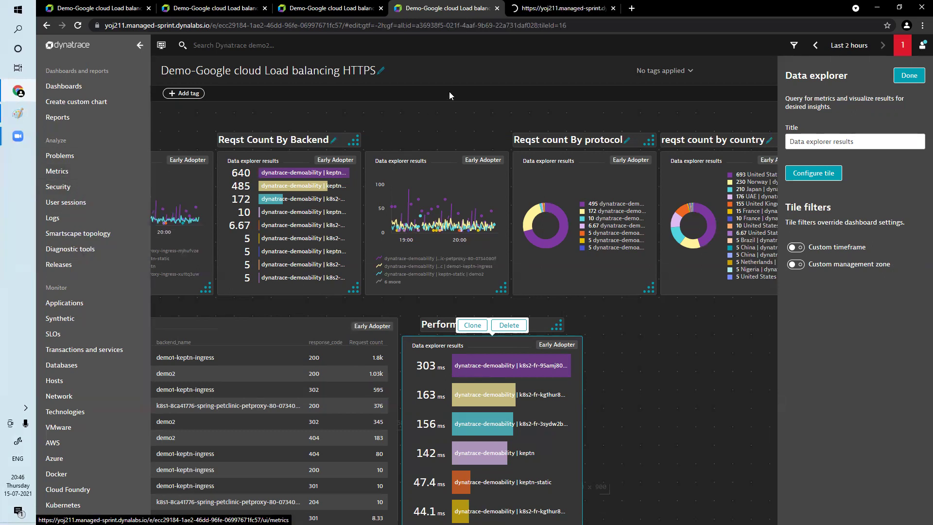
left_click(562, 16)
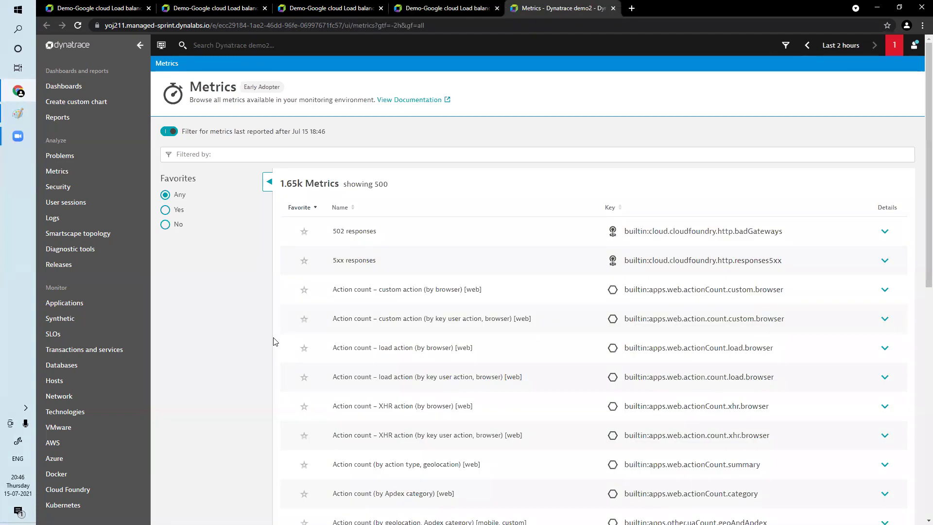
Filter the metrics by the text "frontend RTT" and create a chart from the Frontend RTT metric
left_click(254, 154)
left_click(256, 171)
type("fr")
type("ontend")
type(".")
type("RT")
type("T")
key("Return")
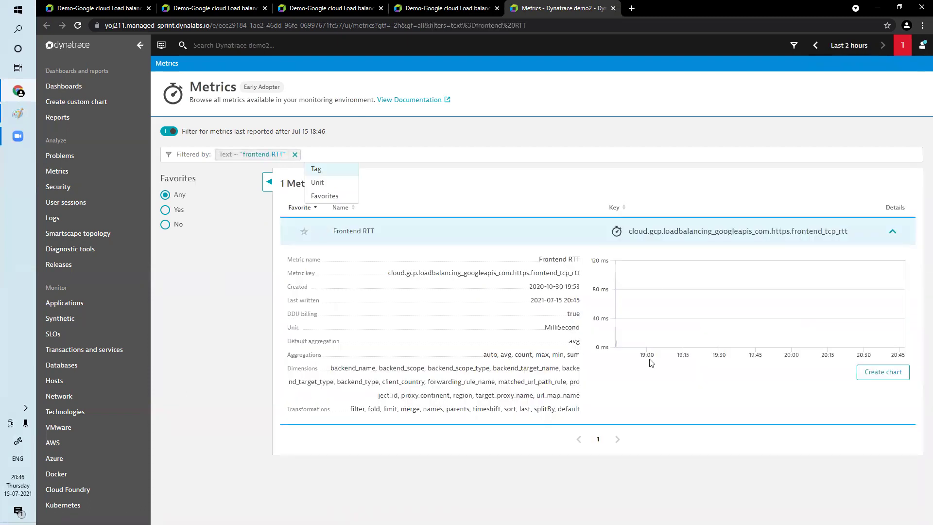
left_click(880, 374)
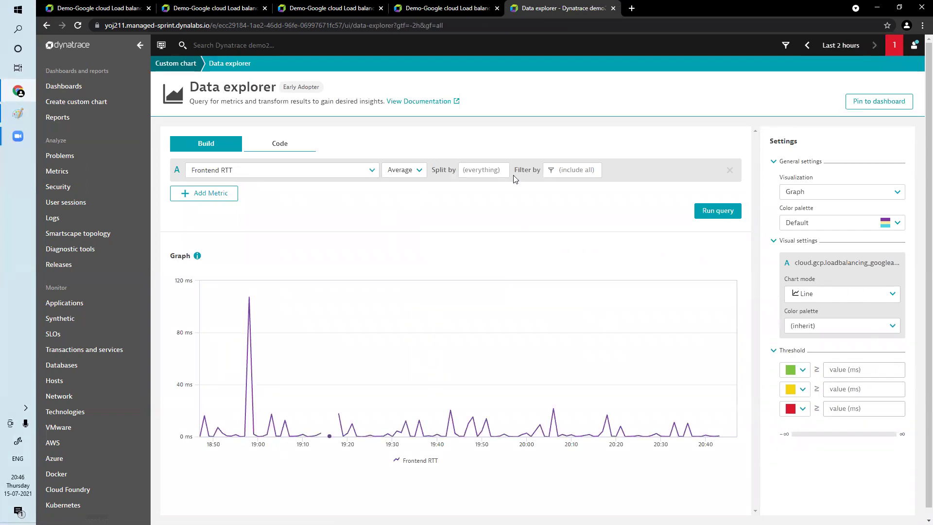
Split Frontend RTT by project_id and forwarding_rule_name, run the query, and visualize the result as a top list
left_click(492, 174)
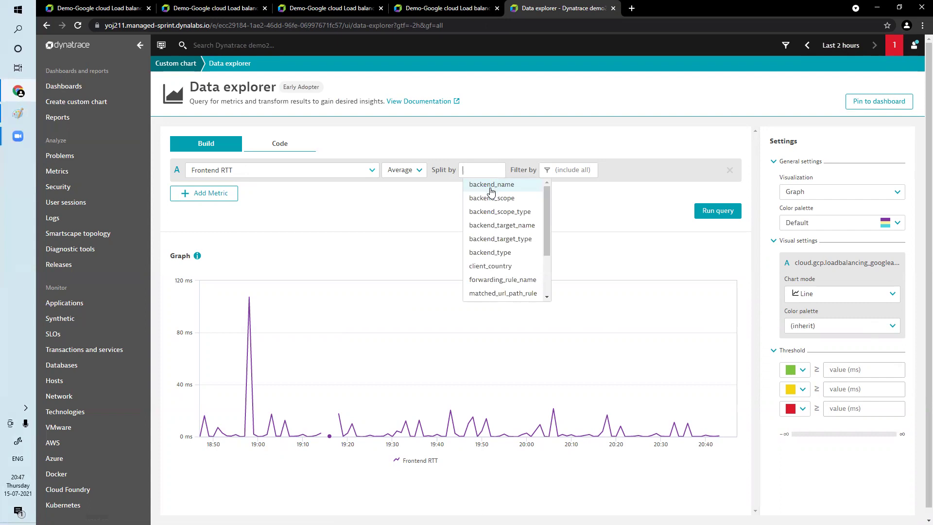
left_click_drag(546, 216, 545, 256)
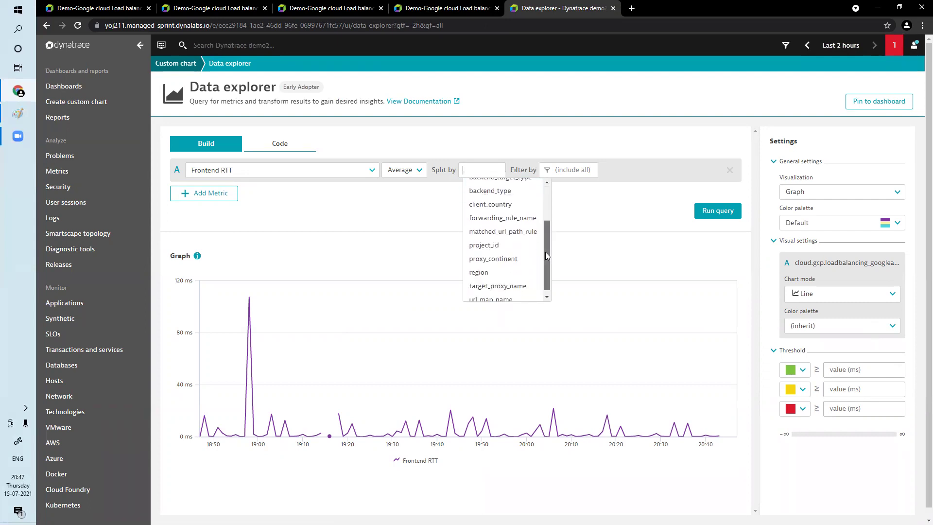
left_click(508, 247)
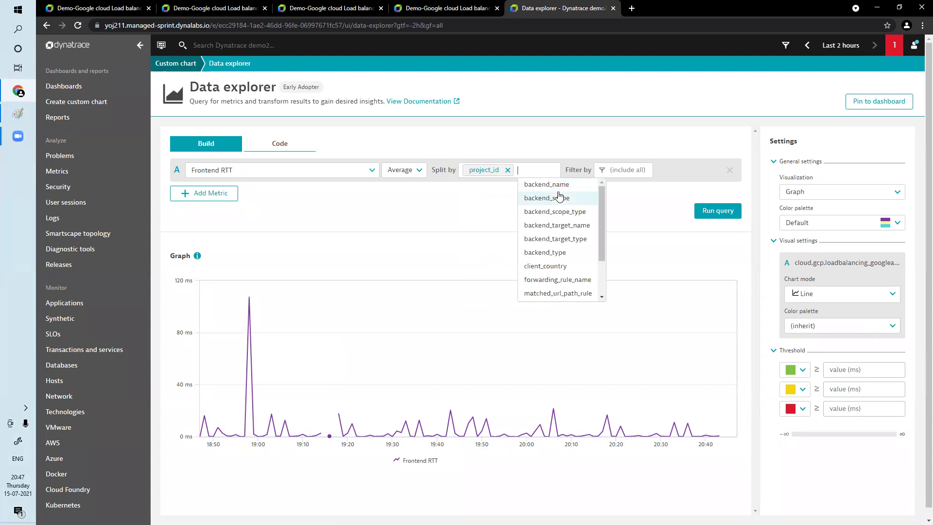
left_click(558, 280)
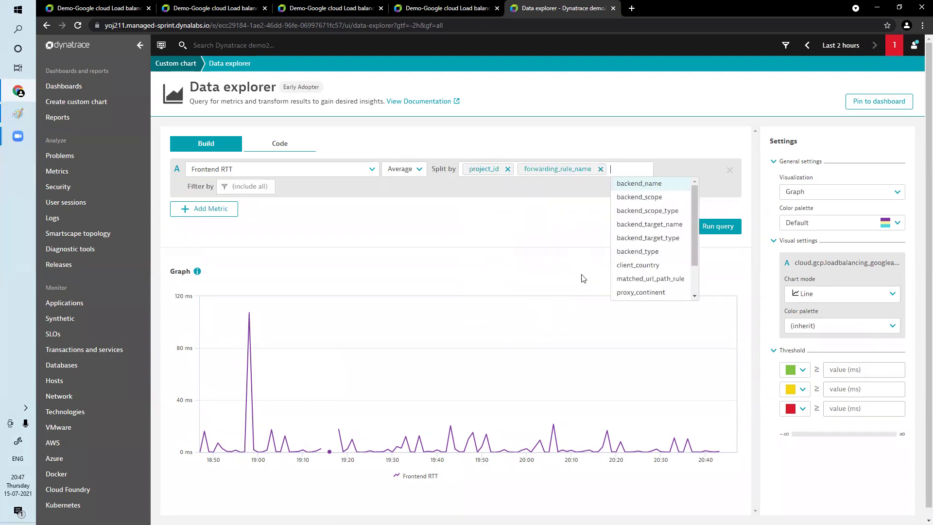
left_click(726, 227)
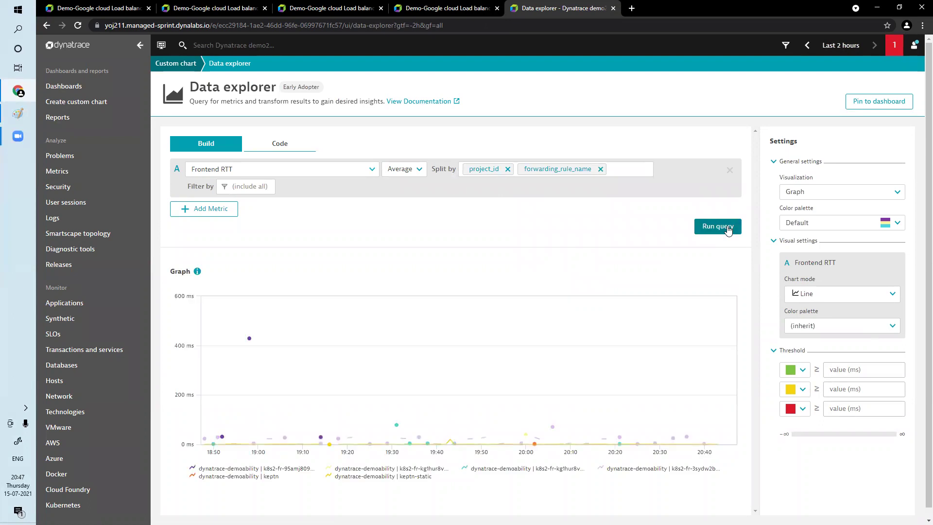
left_click(863, 193)
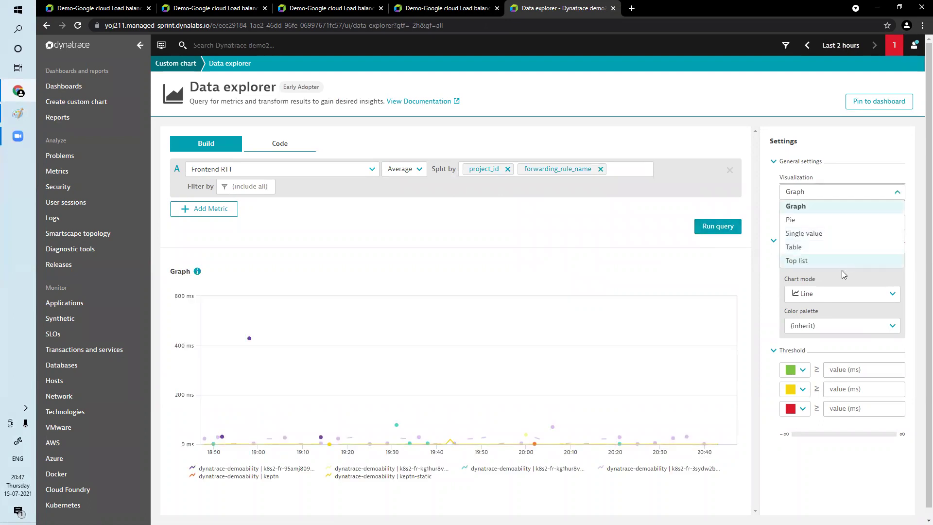
left_click(812, 263)
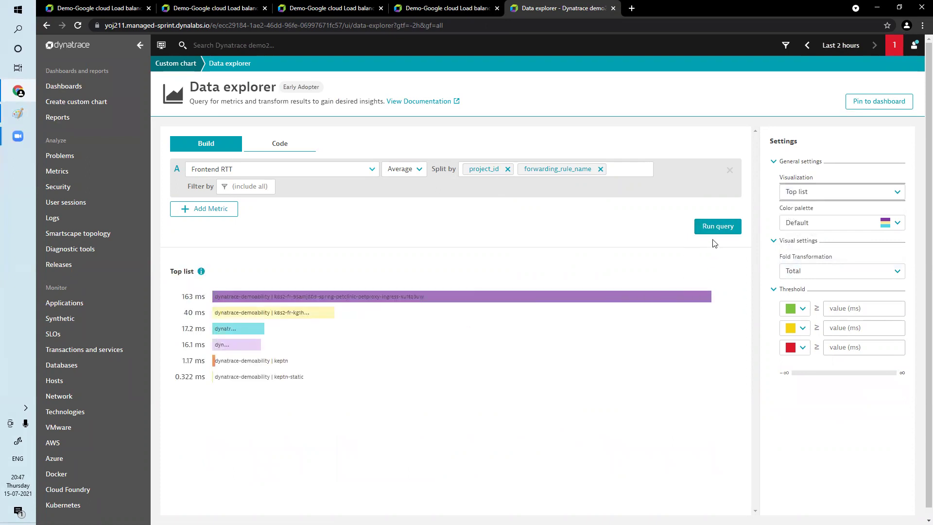
Pin the Frontend RTT top list to the dashboard "Demo-Google cloud Load balancing HTTPS" and open that dashboard
left_click(874, 103)
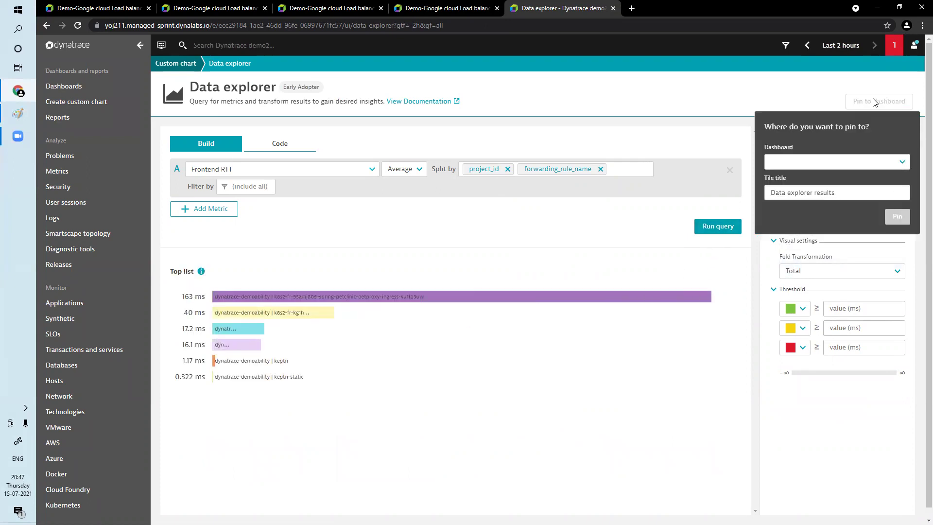
left_click(903, 164)
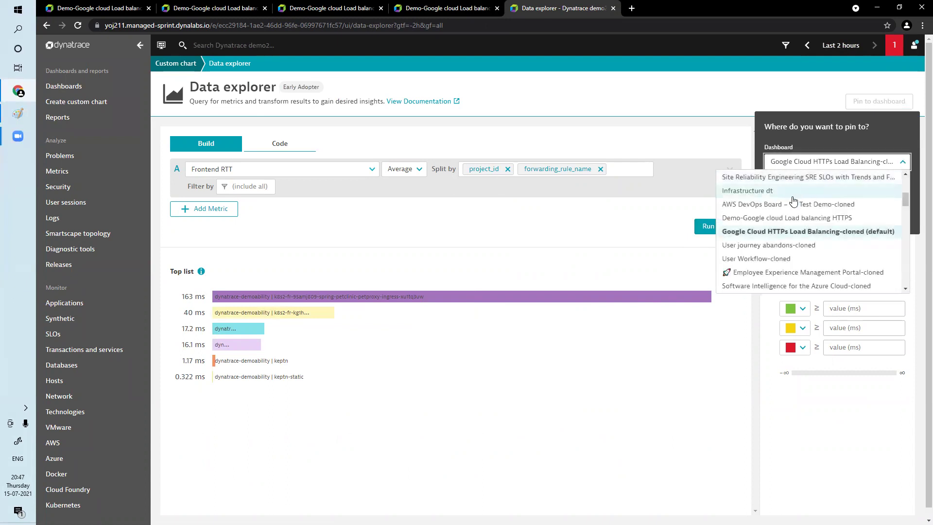
left_click(777, 216)
left_click(898, 216)
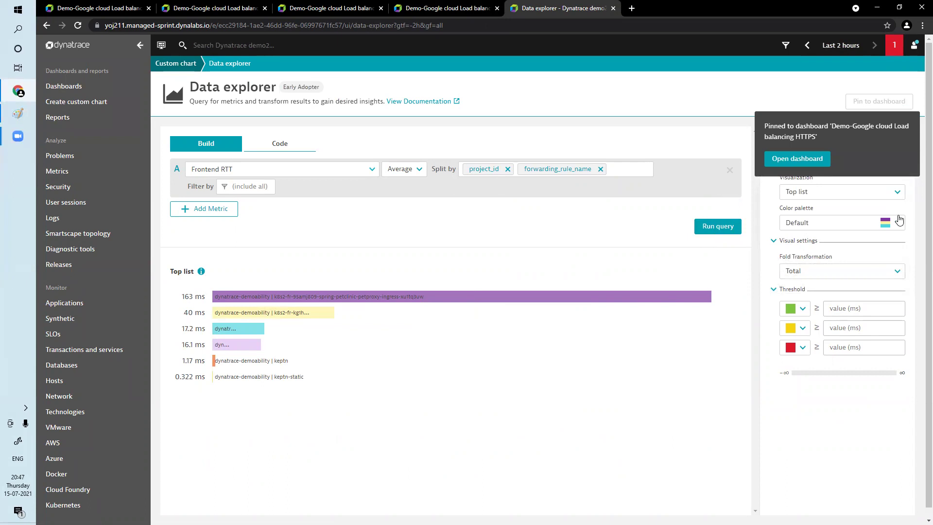
left_click(799, 159)
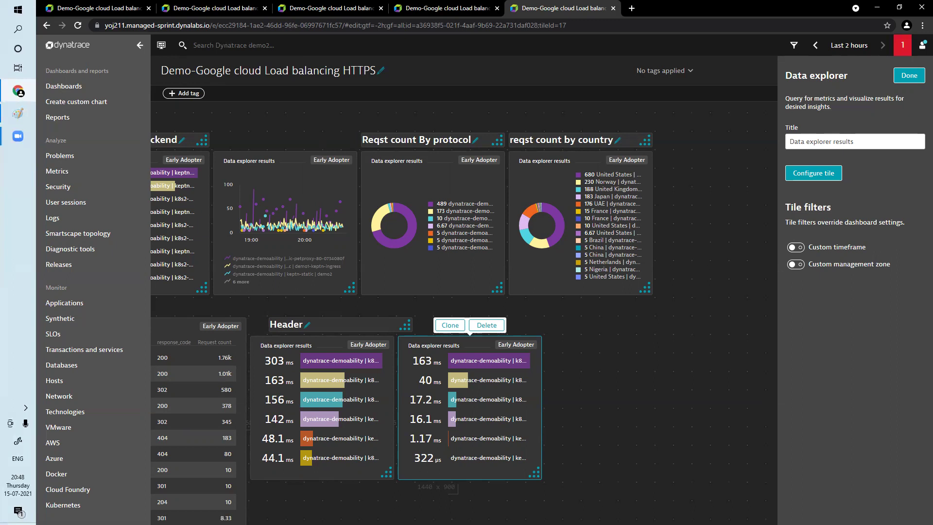
Open the Metrics page in another new browser tab from the dashboard and switch to it
right_click(58, 175)
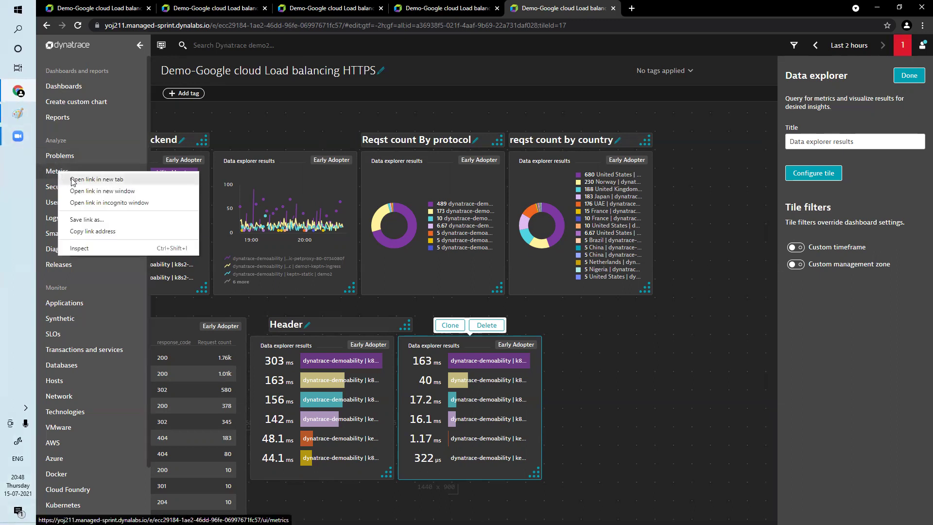
left_click(85, 181)
left_click(652, 15)
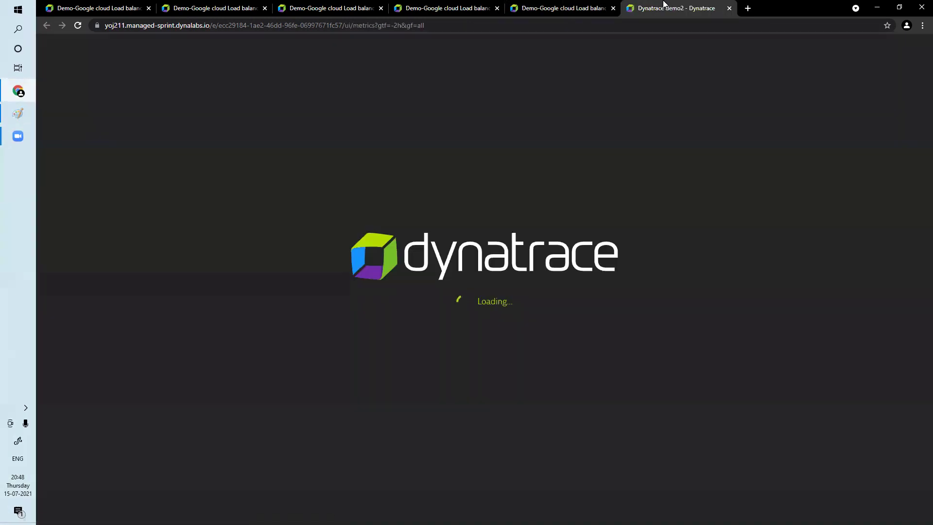
Filter the metrics by the text "BACKEND LATENCY" and create a chart from the Backend latency metric
left_click(284, 160)
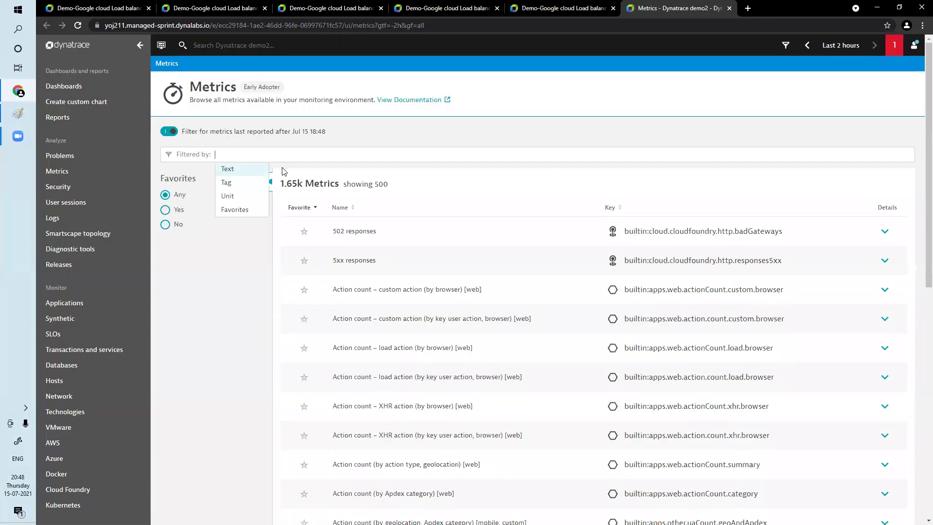
left_click(254, 170)
type("BA")
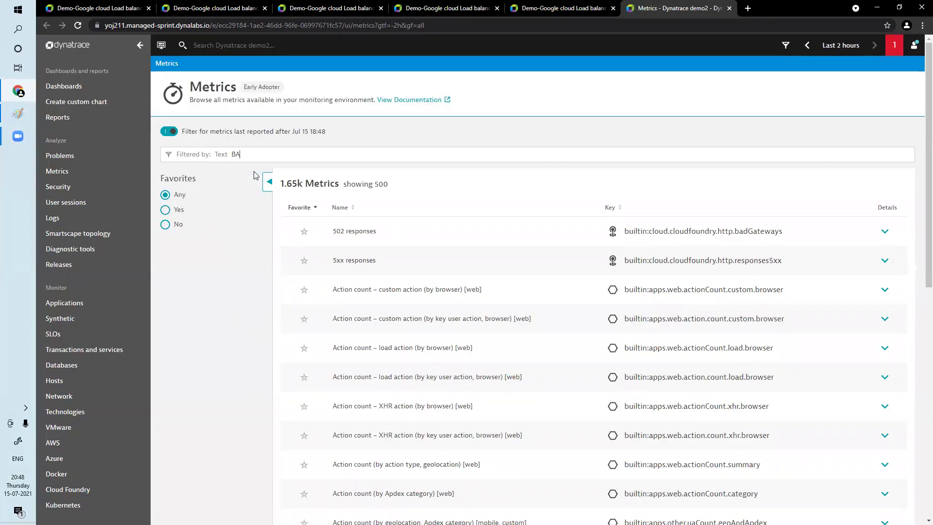
type("CKEND LATENCY")
key("Return")
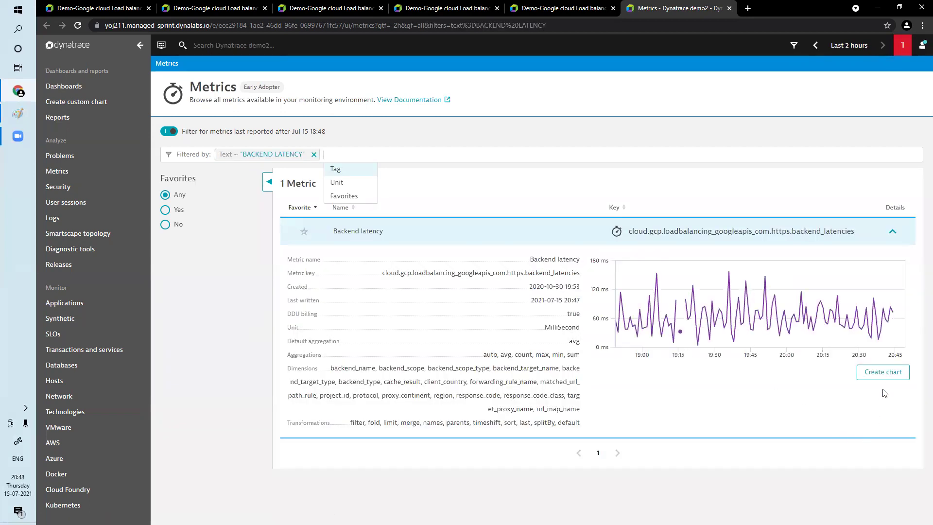
left_click(883, 372)
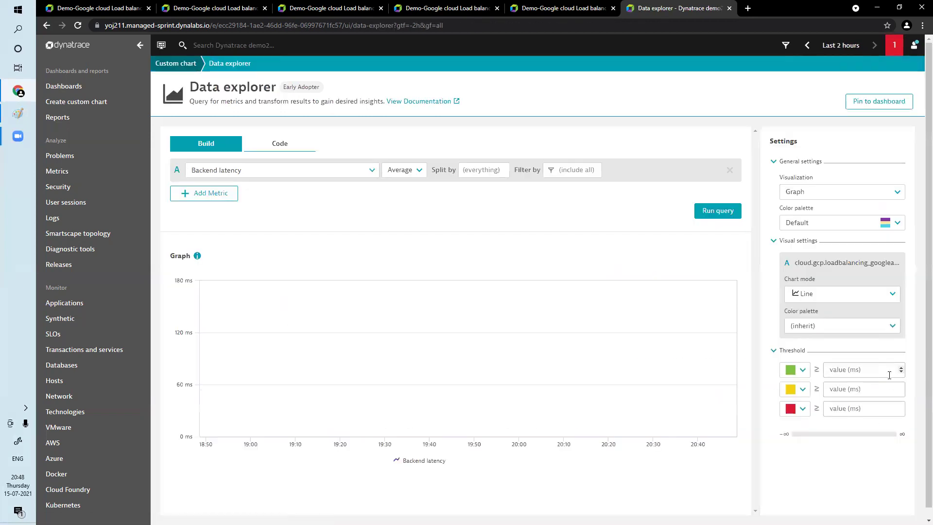
Split Backend latency by project_id and forwarding_rule_name, run the query, and visualize the result as a top list
left_click(476, 166)
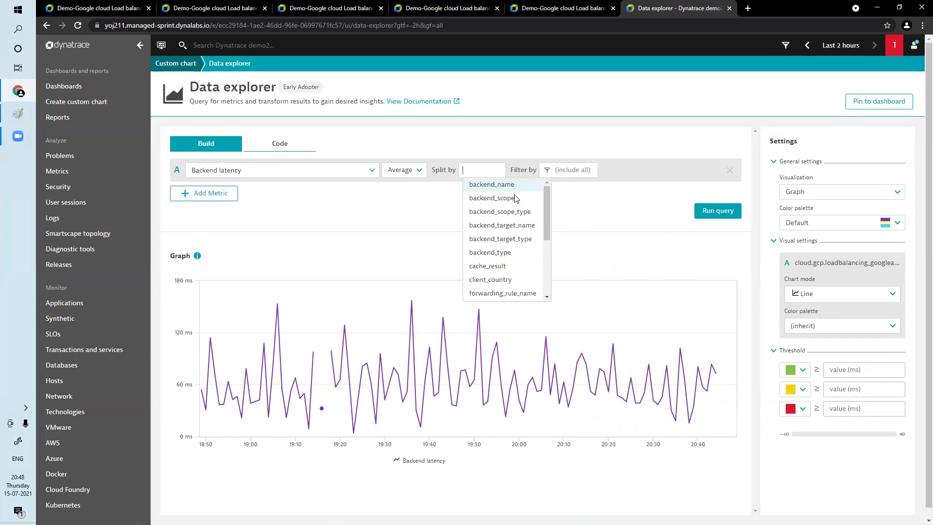
left_click_drag(547, 212, 547, 234)
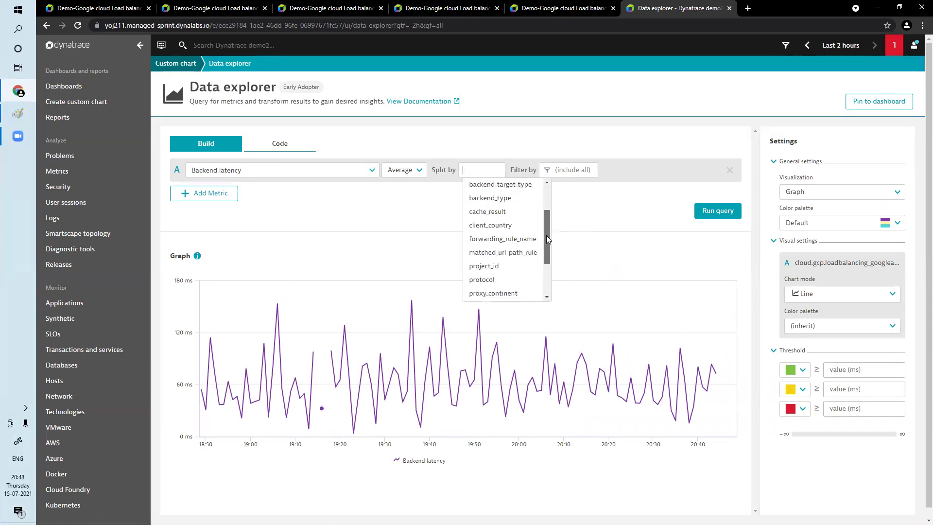
left_click(514, 266)
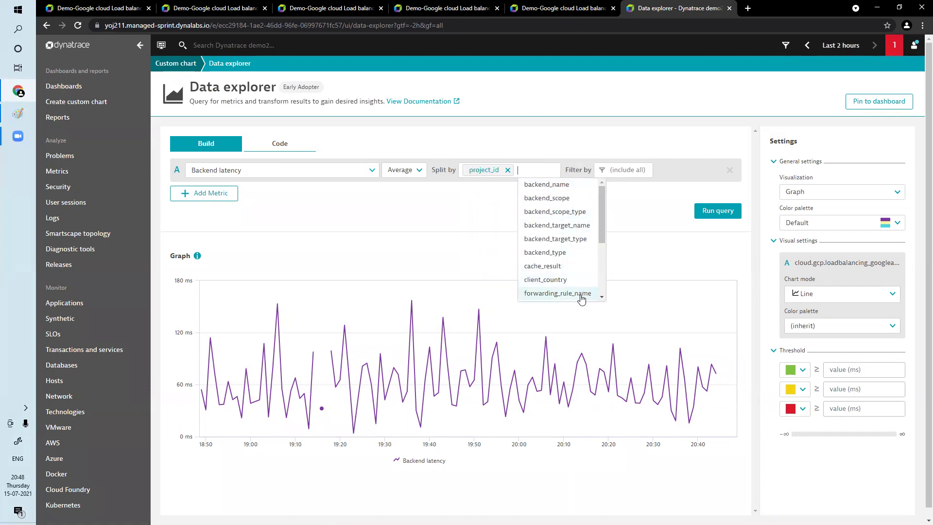
left_click(557, 293)
left_click(531, 230)
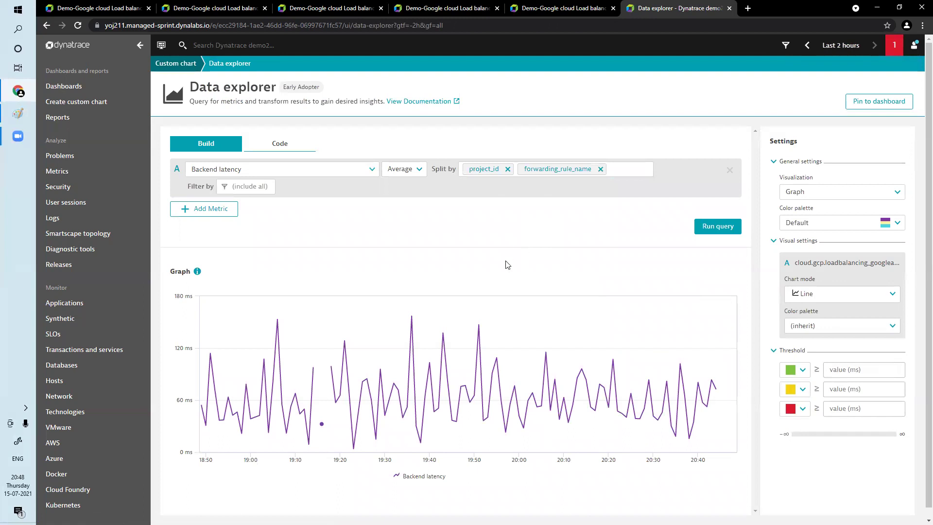
left_click(709, 230)
left_click(839, 193)
left_click(831, 261)
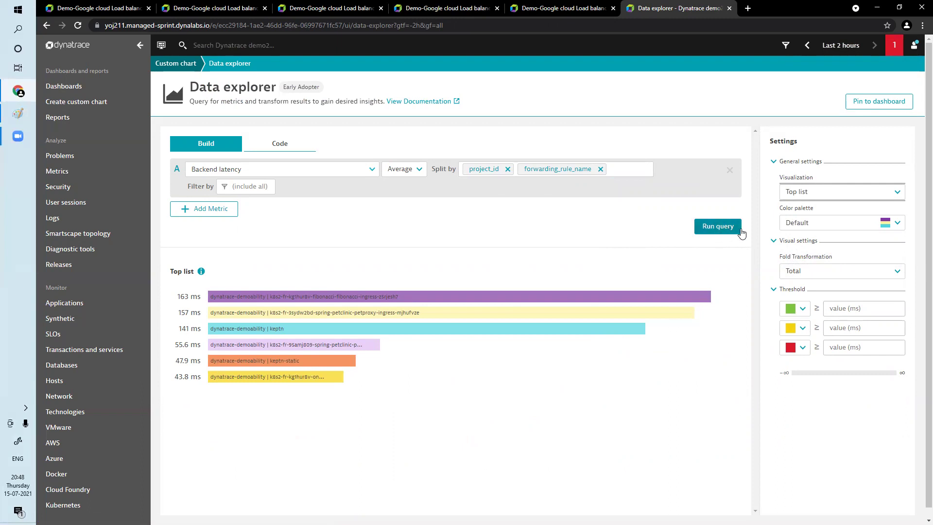
Pin the Backend latency top list to the dashboard "Demo-Google cloud Load balancing HTTPS"
left_click(867, 103)
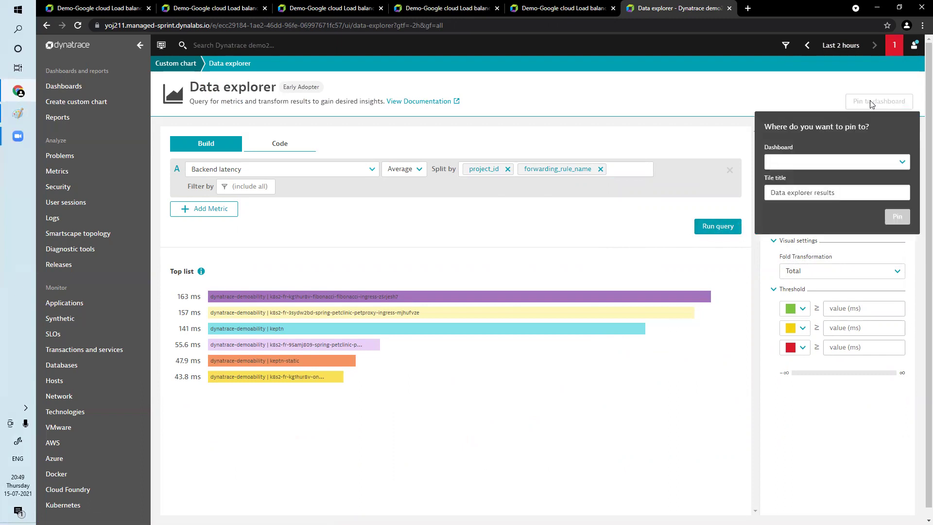
left_click(846, 166)
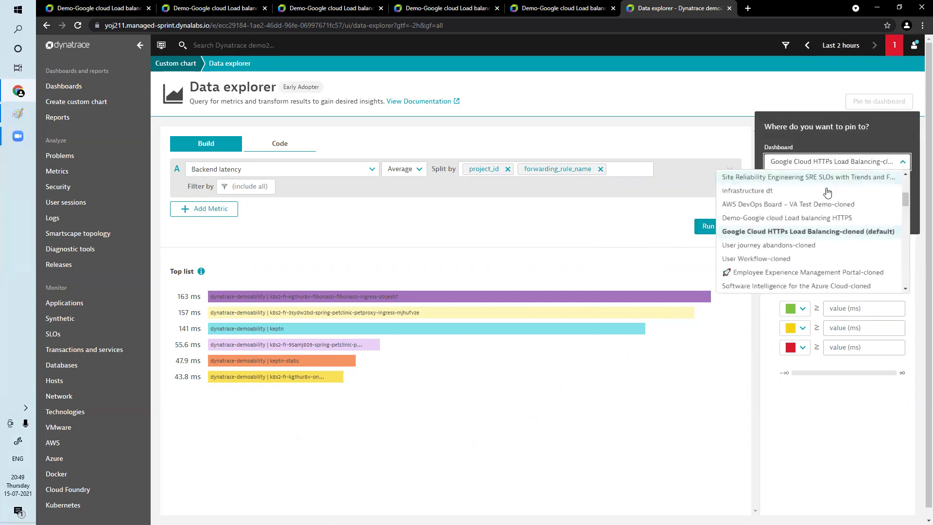
left_click(771, 217)
left_click(894, 216)
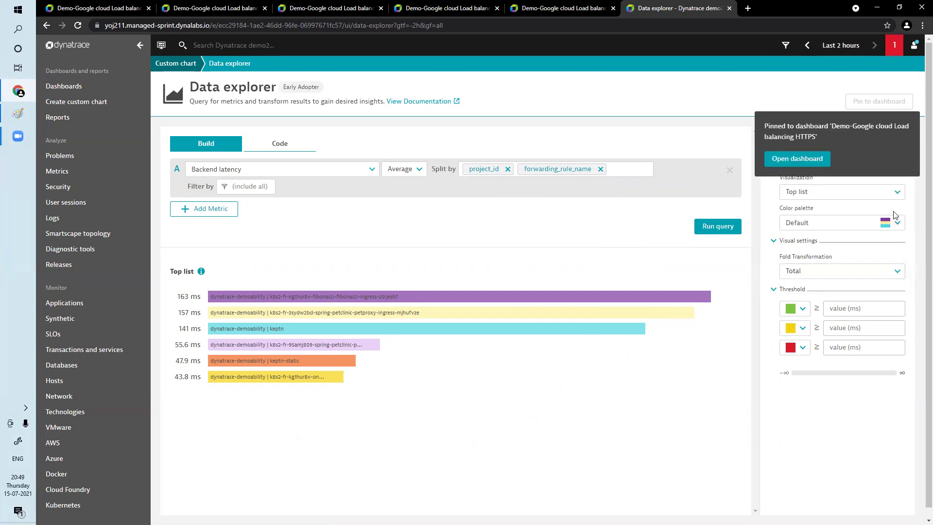
Open the dashboard and place the pinned Backend latency tile beside the Frontend RTT tile in the lower row, closing the tile's settings
left_click(811, 158)
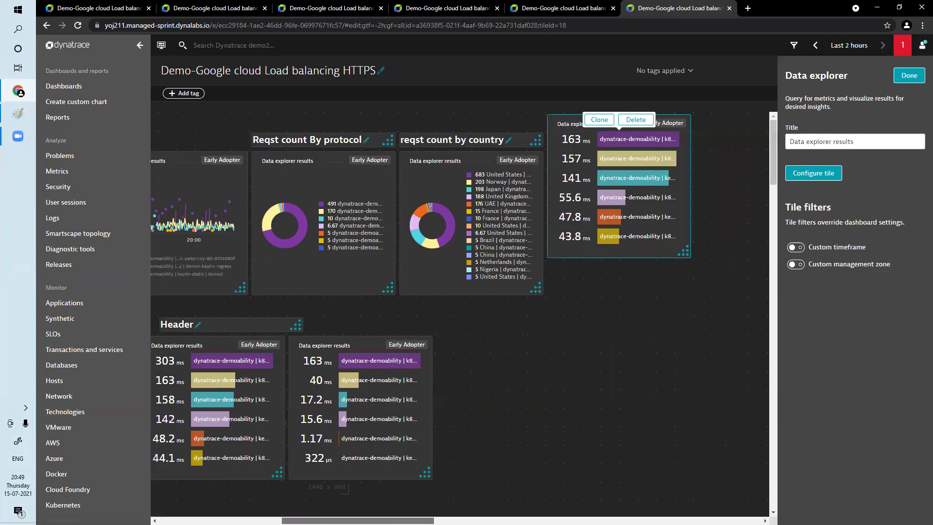
mouse_move(650, 208)
left_mouse_down()
mouse_move(624, 350)
mouse_move(537, 425)
left_mouse_up()
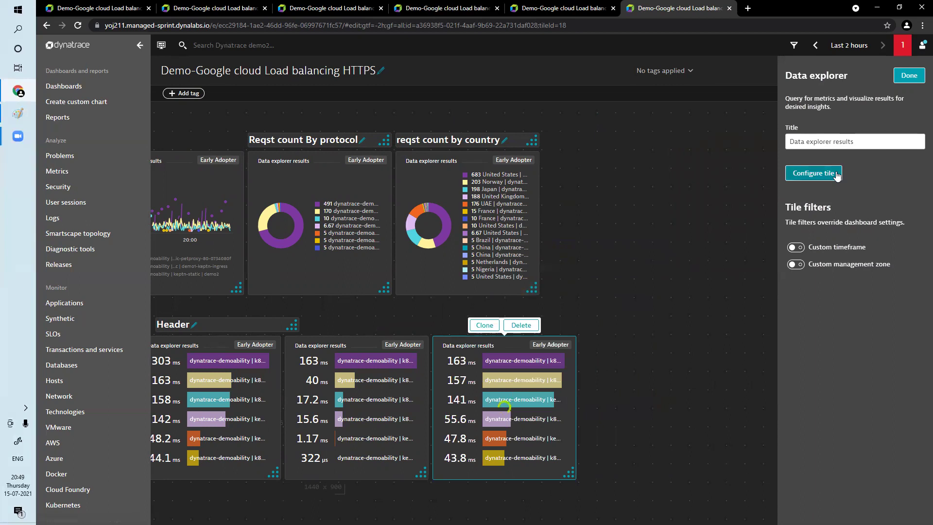
left_click(904, 76)
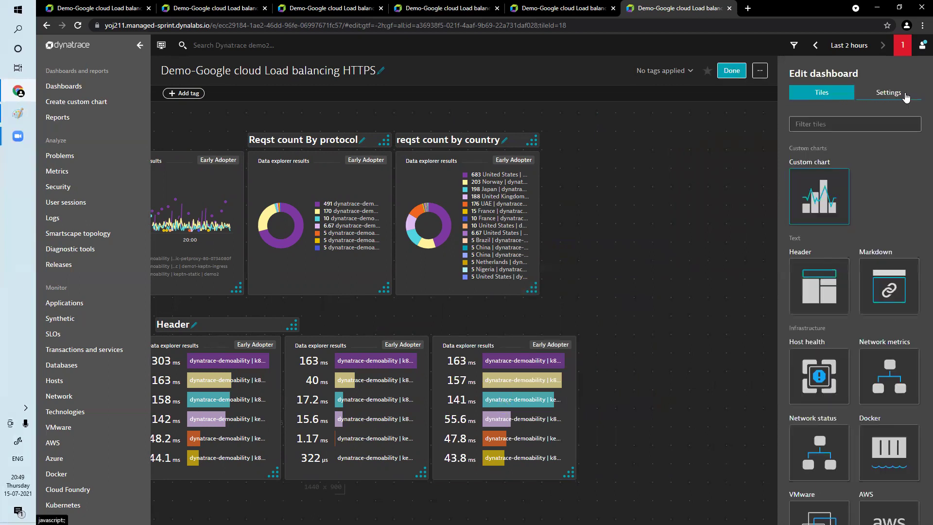
Add a header above the Backend latency tile in the lower row and name it "Backend latency"
left_click_drag(833, 267, 496, 320)
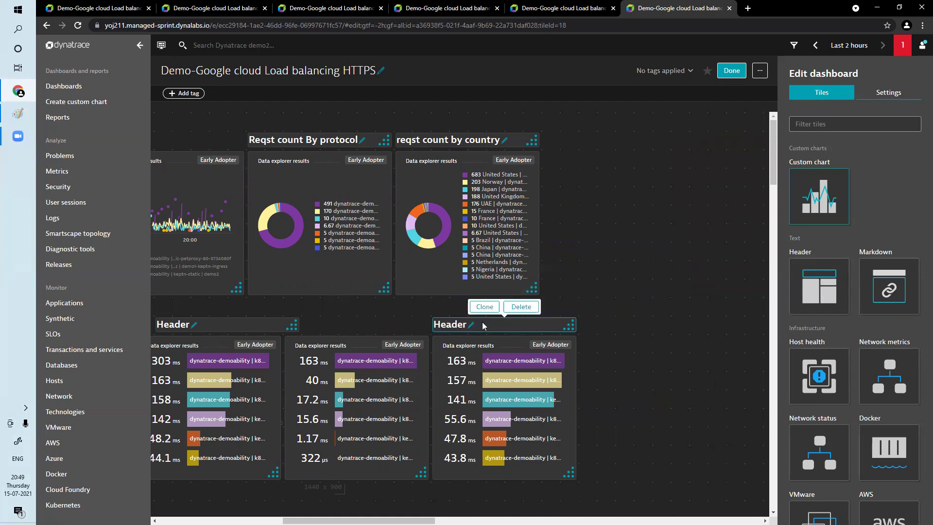
left_click(472, 325)
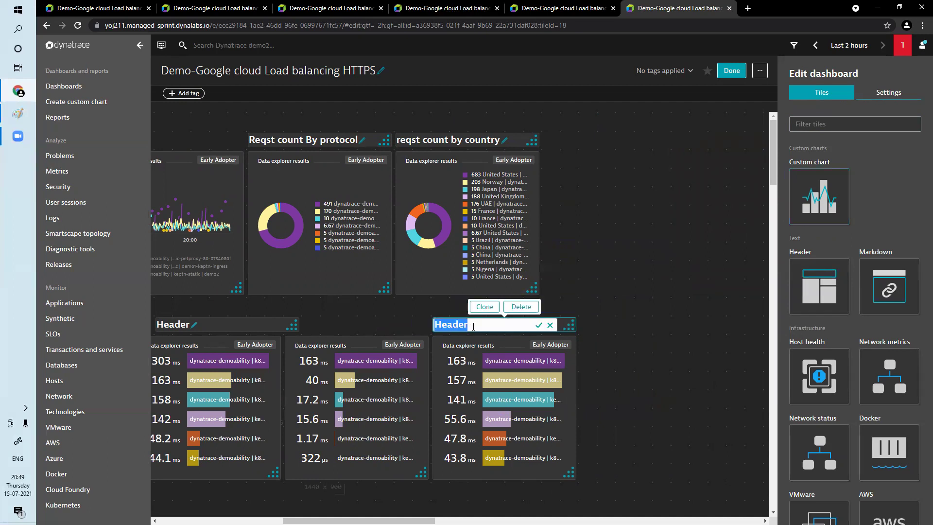
key("BackSpace")
type("BACKEN")
key("BackSpace")
key("BackSpace")
key("BackSpace")
key("BackSpace")
key("BackSpace")
type("ackend latency")
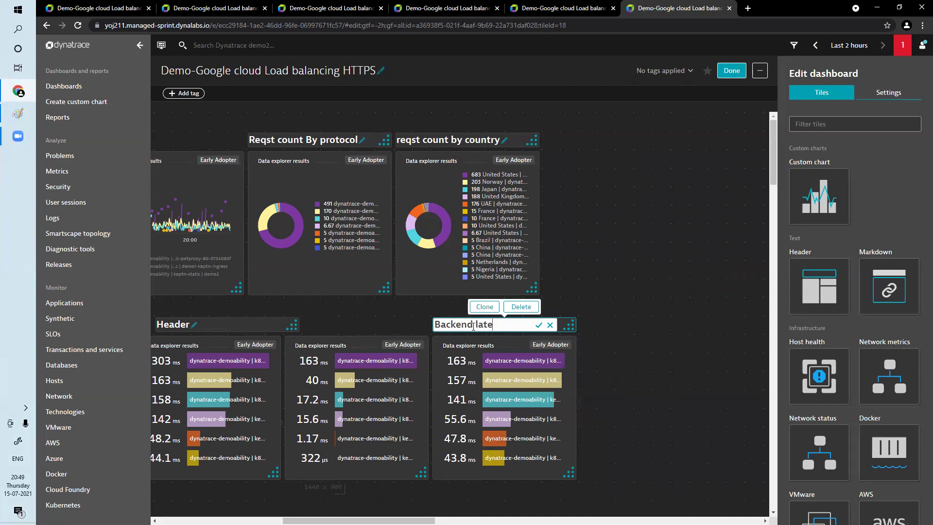
left_click(473, 324)
left_click(539, 324)
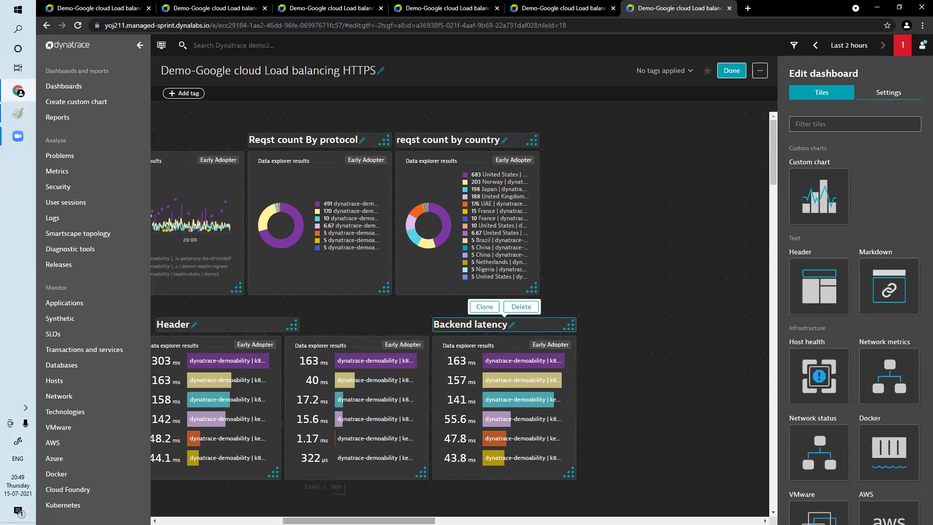
Rename the placeholder header above the total latency tile as "Total Latency"
scroll(395, 457, "left", 5)
left_click(410, 324)
key("BackSpace")
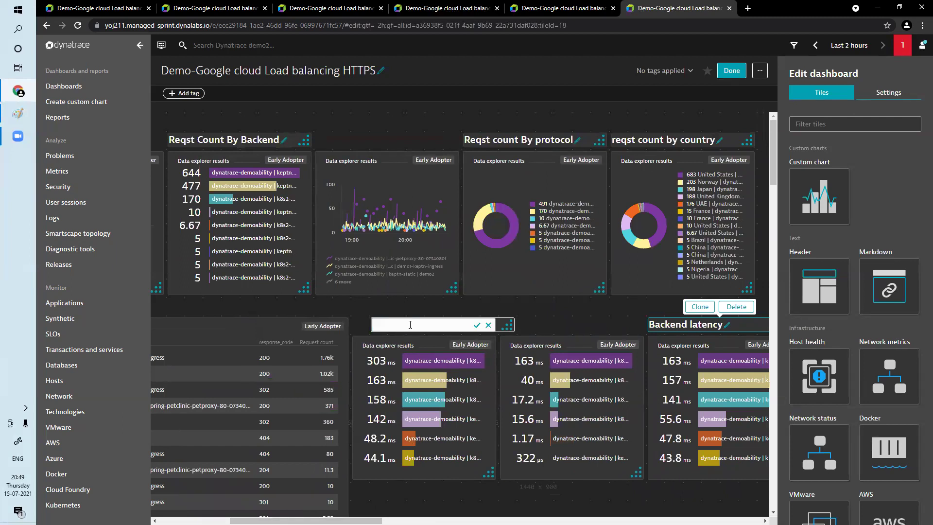
type("Total Latency")
left_click(477, 325)
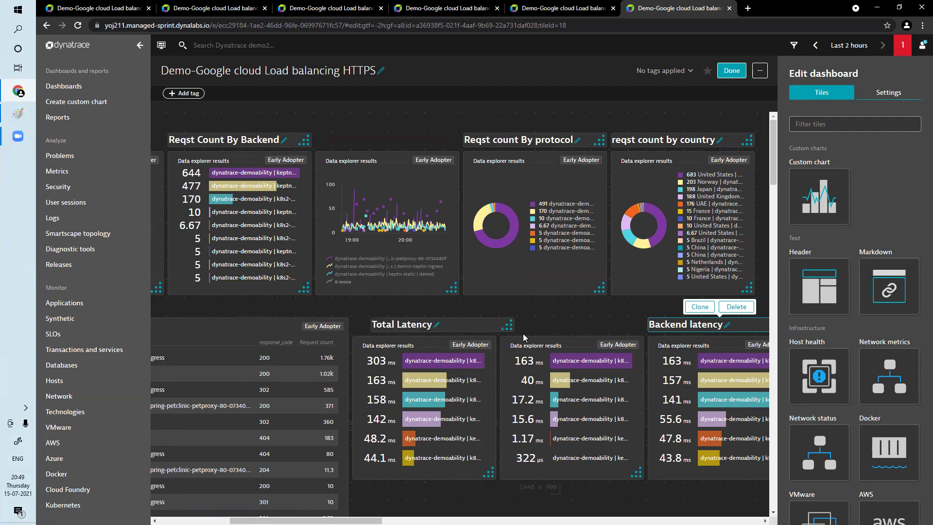
Shift the "Backend latency" header slightly to the right and place a new header above the Frontend RTT tile
left_click_drag(848, 278, 585, 320)
left_click_drag(665, 326, 702, 326)
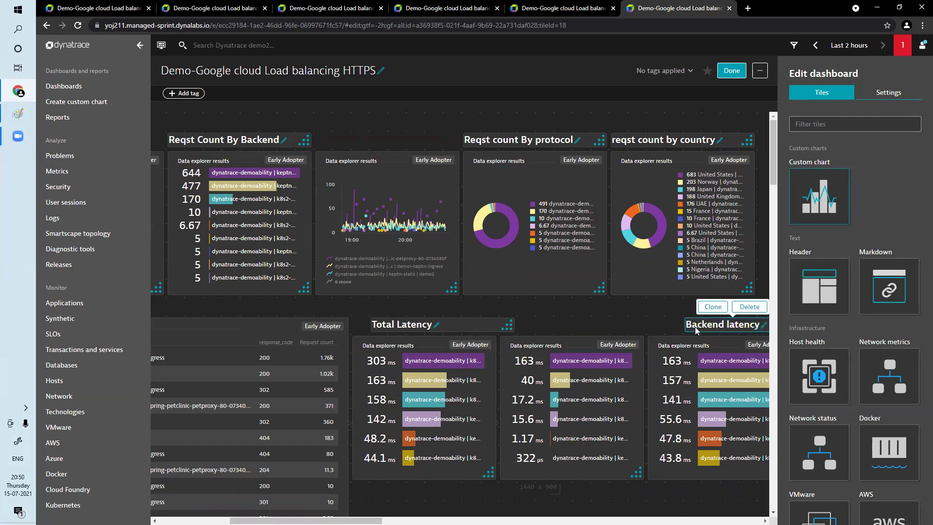
left_click_drag(823, 304, 577, 329)
Name the new header above the Frontend RTT tile "frontend RTT by forwarding rule"
left_click(557, 324)
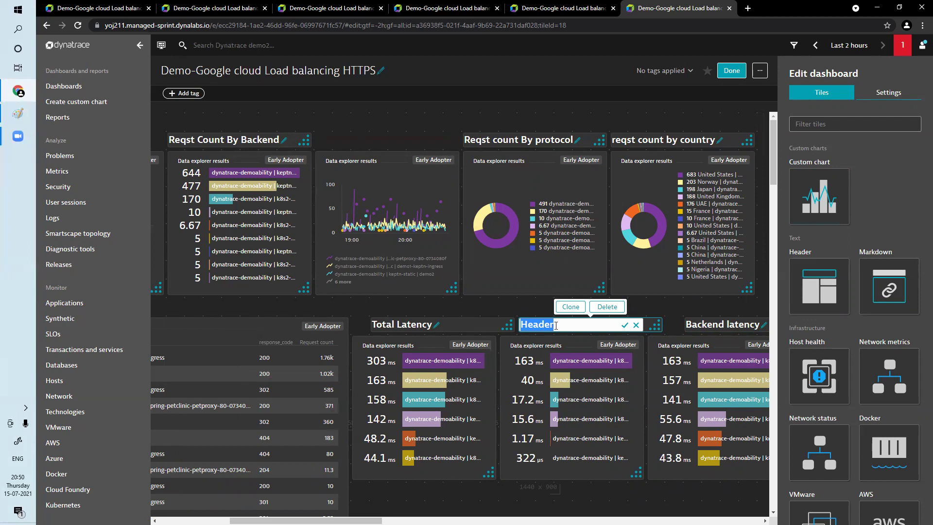
key("BackSpace")
type("fron")
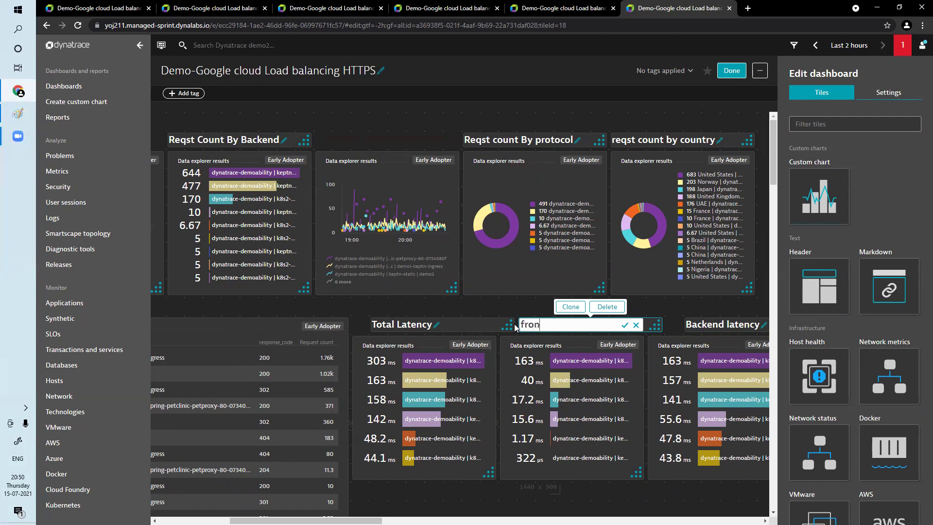
type("tend ")
type("RTT")
type(" by")
type(" forq")
type("wae")
key("BackSpace")
type("rding")
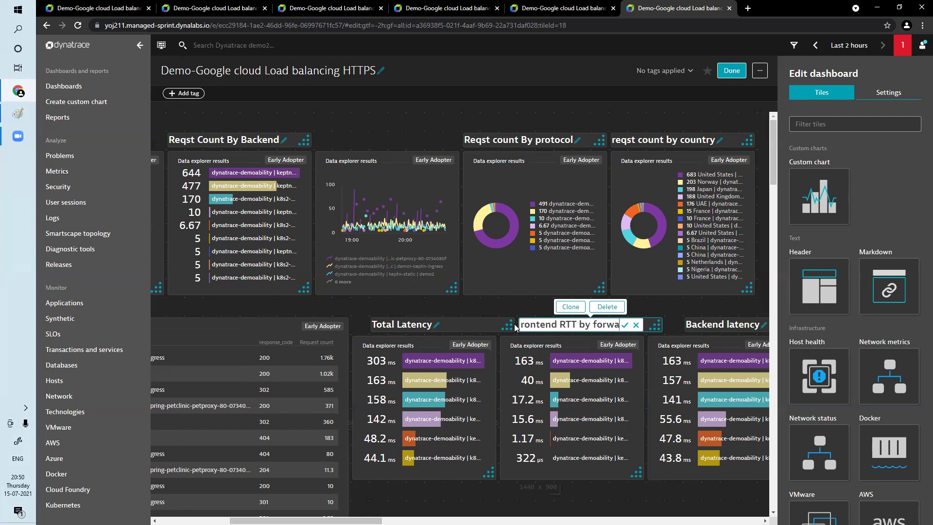
type(" rule")
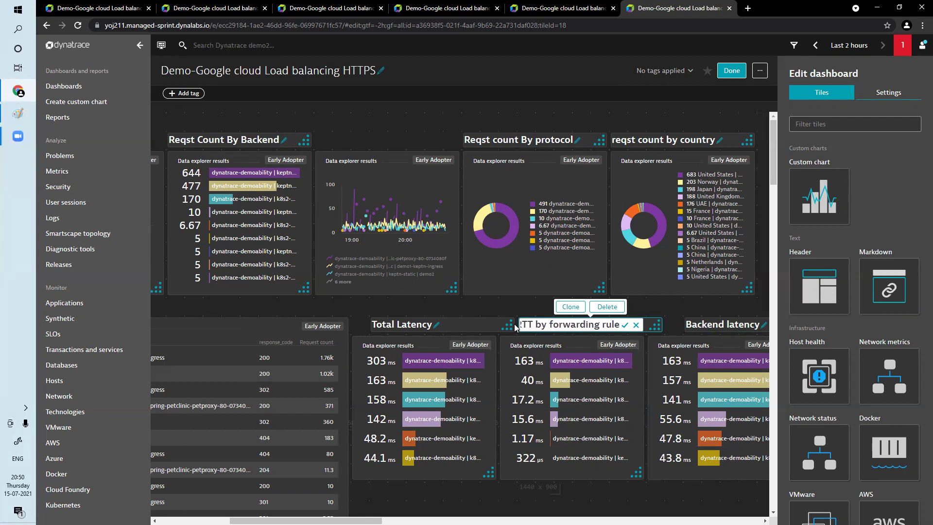
left_click(626, 325)
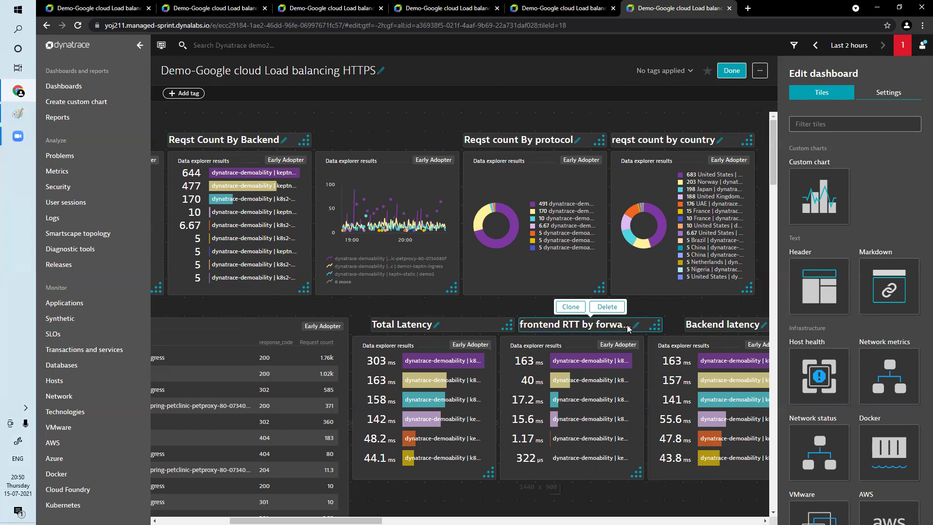
Deselect the header and finish editing the dashboard
left_click(660, 304)
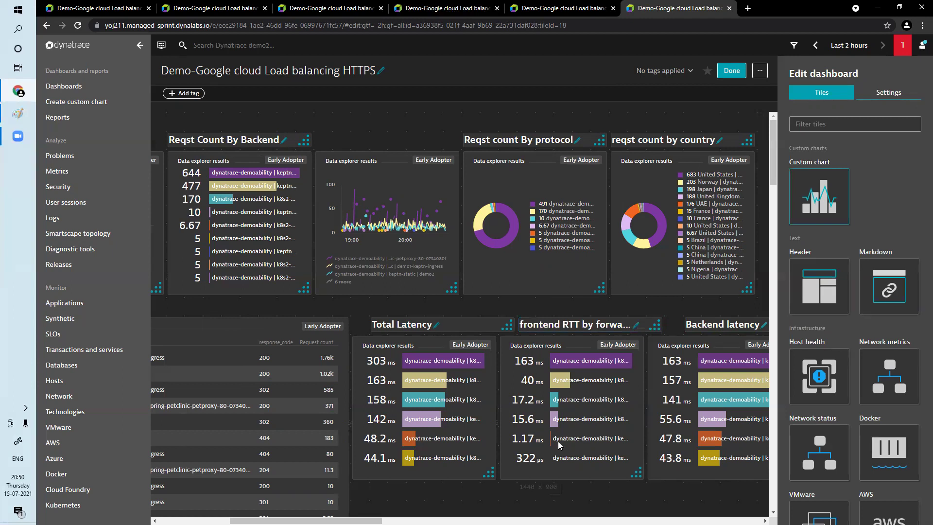
scroll(390, 429, "left", 10)
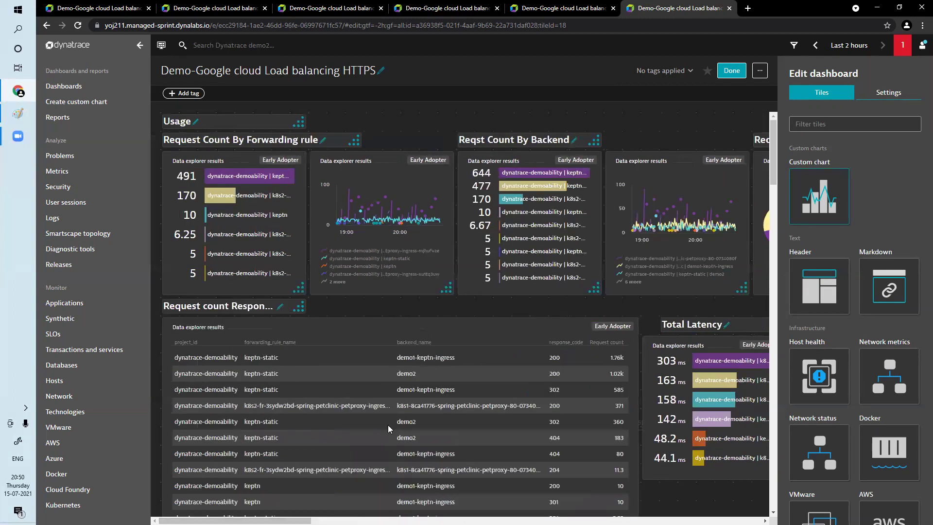
left_click(735, 72)
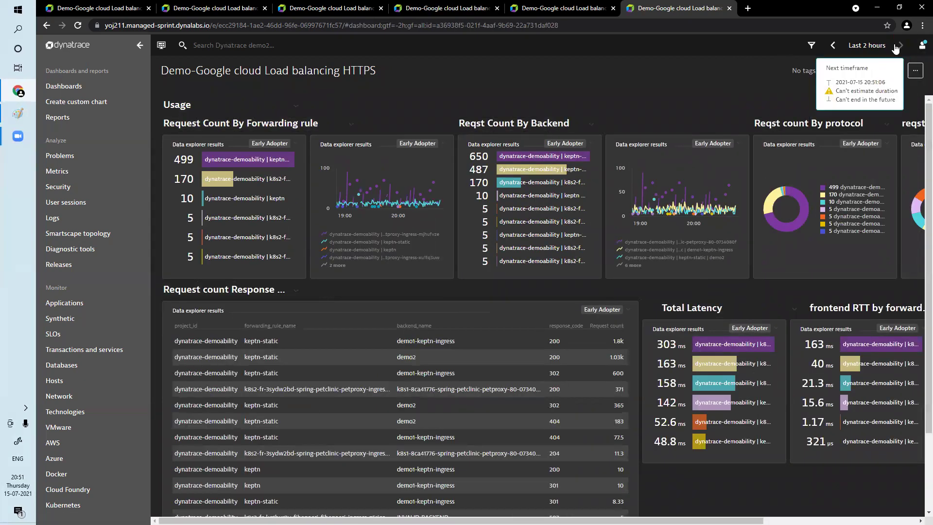
Reopen the dashboard for editing, extend the three latency tiles down to the response table's lower edge, widen the Backend latency tile, and finish editing
left_click(887, 71)
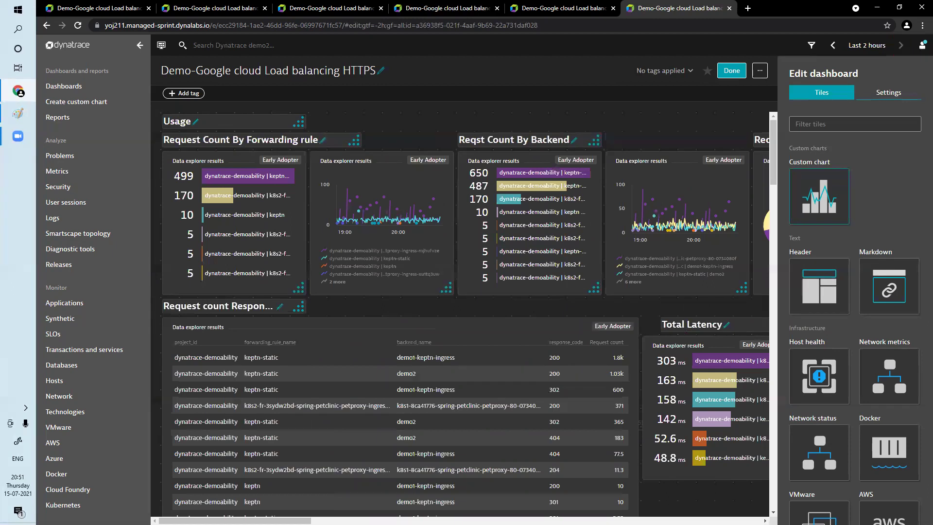
scroll(749, 228, "right", 5)
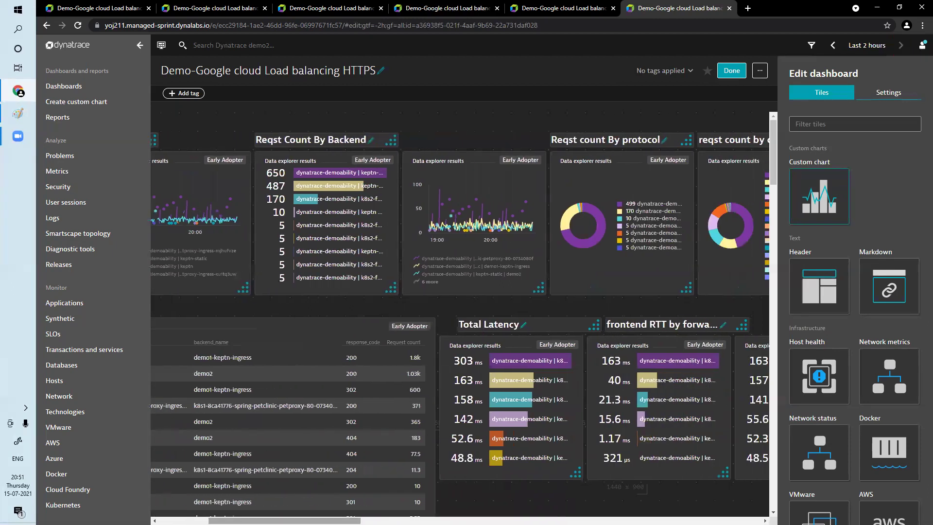
scroll(564, 259, "down", 5)
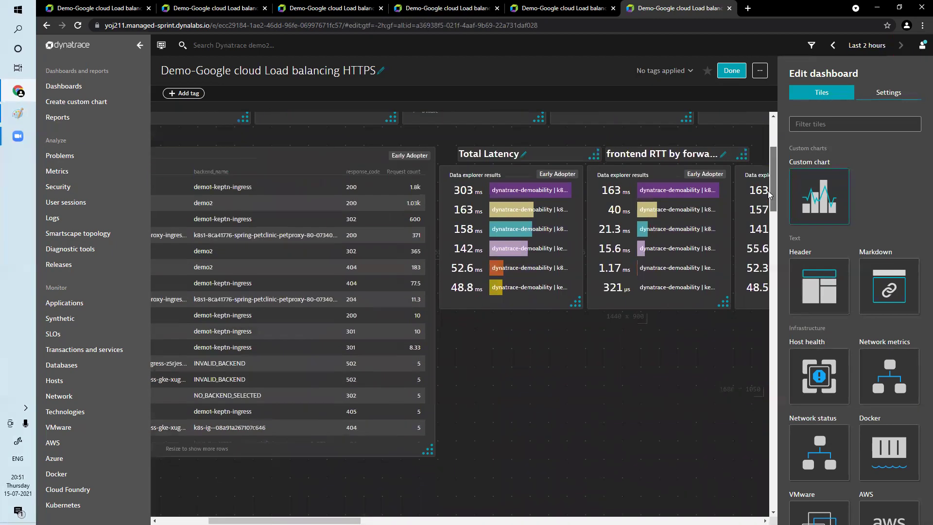
left_click_drag(564, 259, 567, 408)
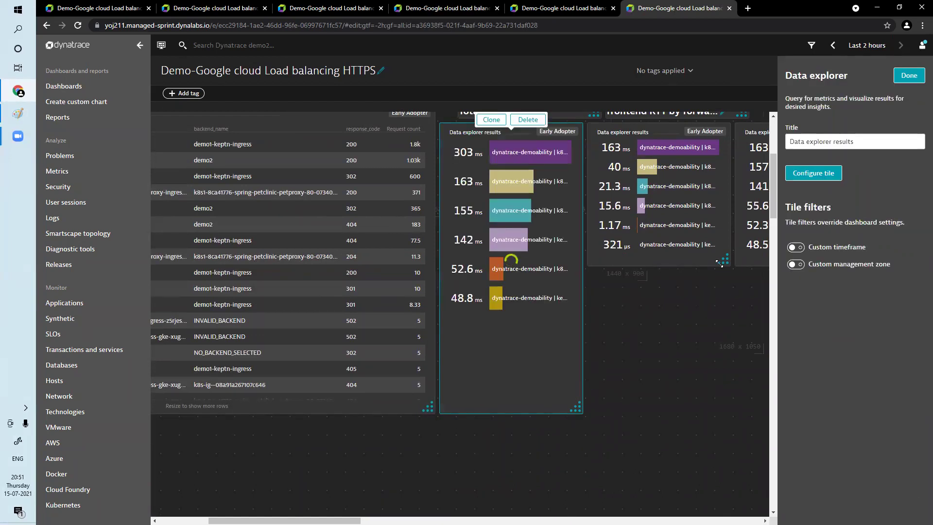
left_click_drag(723, 261, 723, 399)
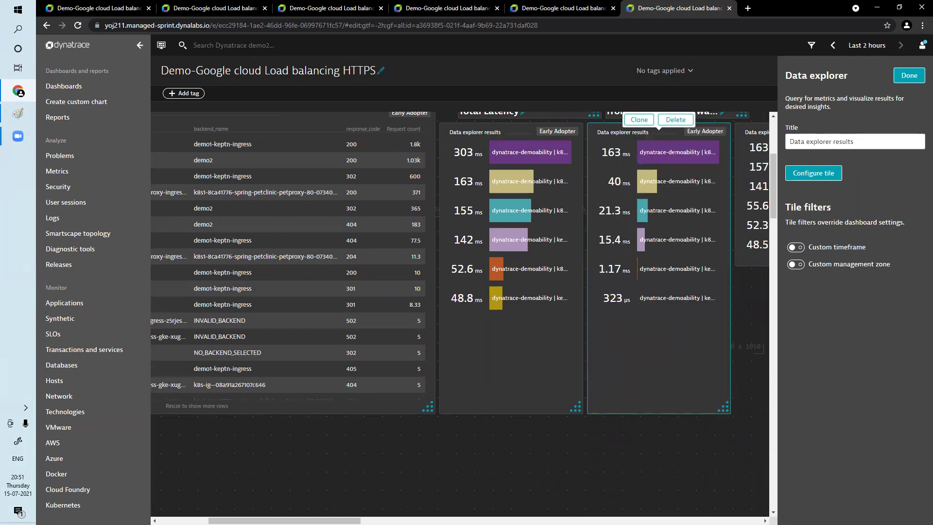
scroll(543, 295, "right", 5)
left_click_drag(549, 261, 578, 404)
left_click(909, 75)
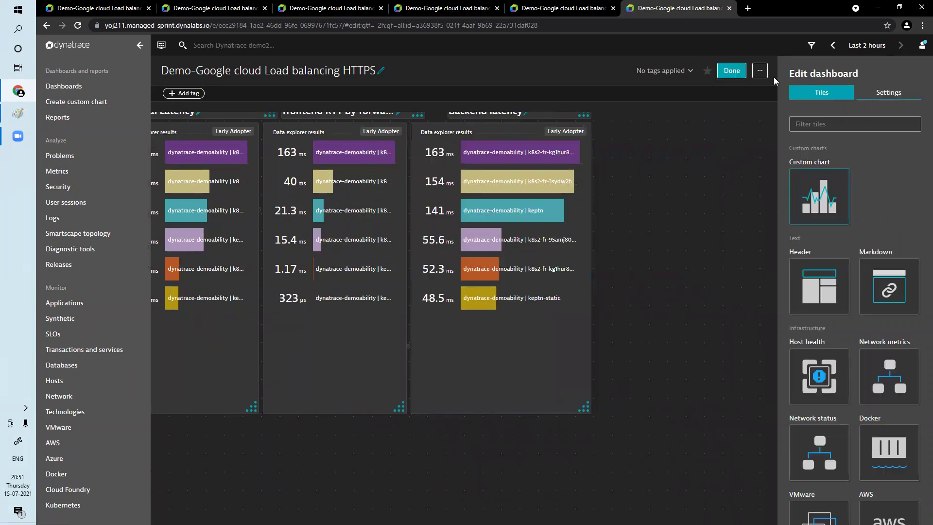
left_click(733, 70)
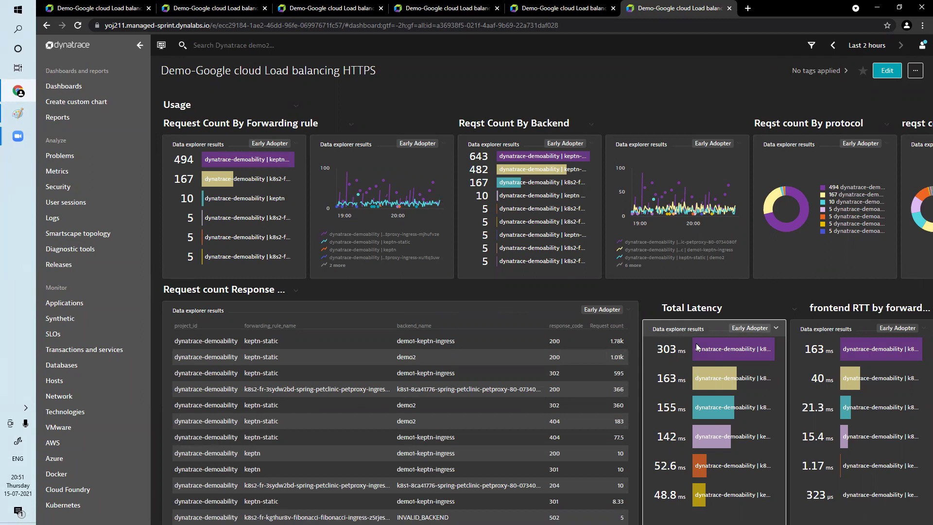
Open the Metrics page in a new browser tab and switch to it
right_click(54, 173)
left_click(61, 177)
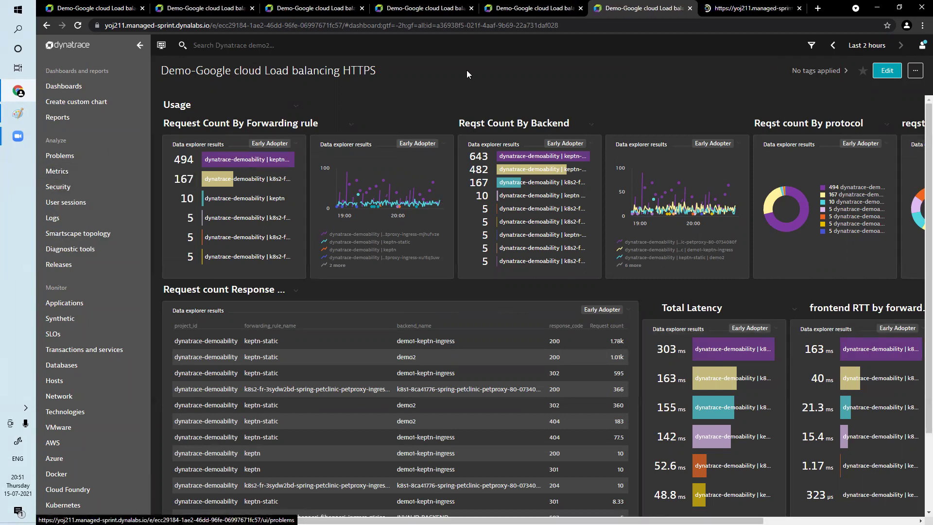
left_click(706, 13)
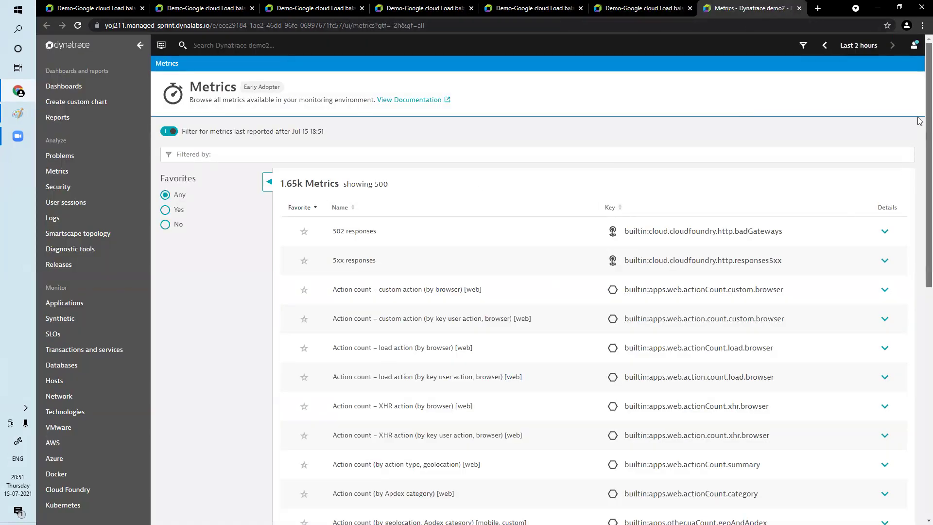
Browse the unfiltered metrics list, from page 20 back to page 13, for metrics suited to cloud dashboards
scroll(920, 121, "down", 6)
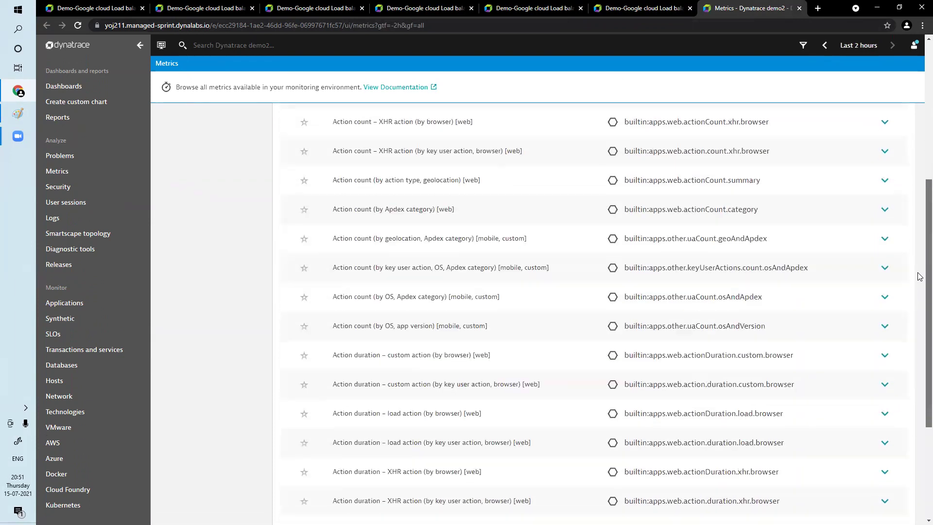
scroll(920, 276, "down", 4)
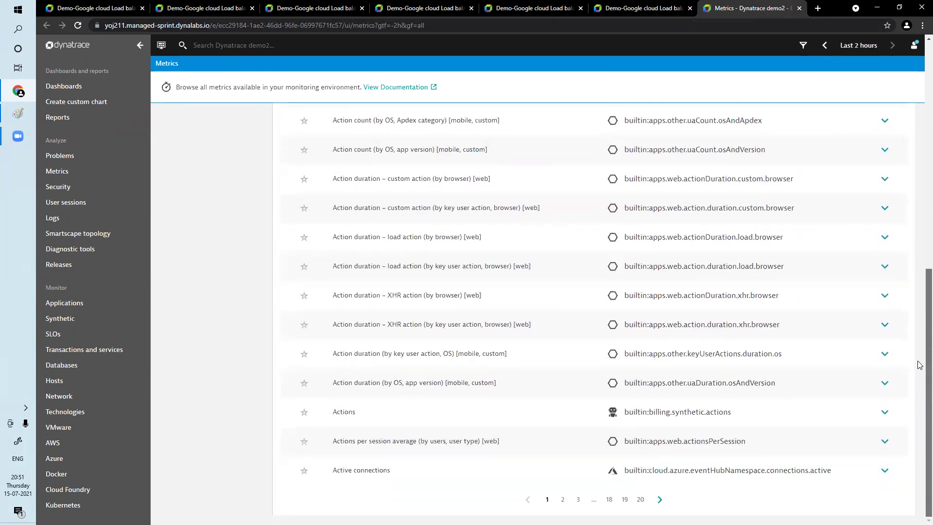
left_click(641, 500)
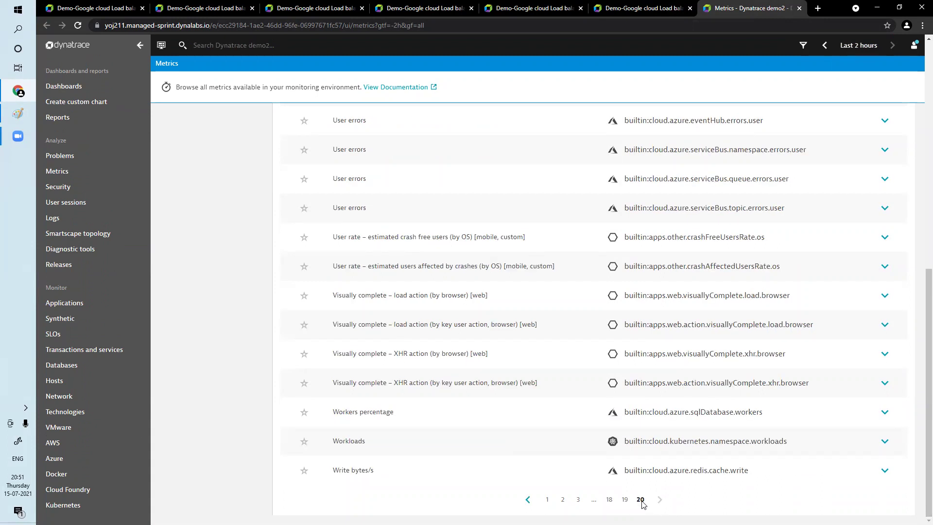
left_click(625, 500)
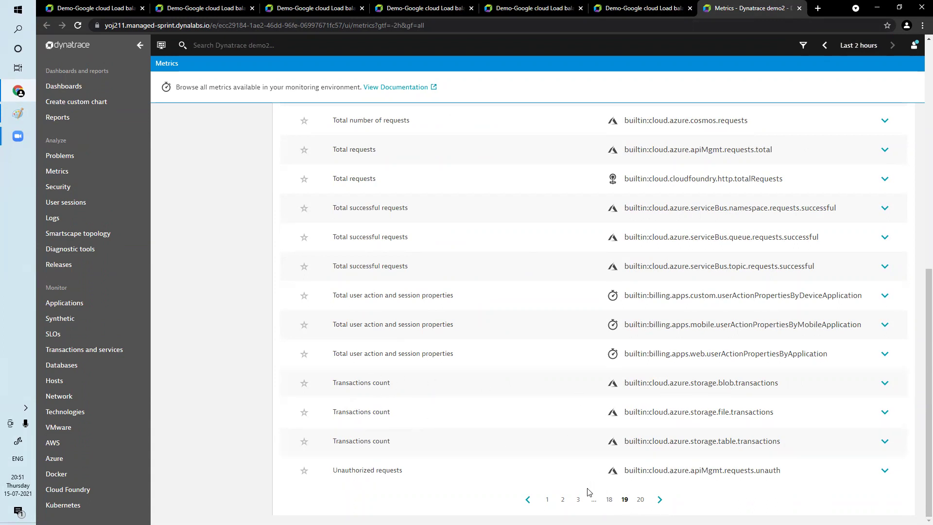
left_click(610, 499)
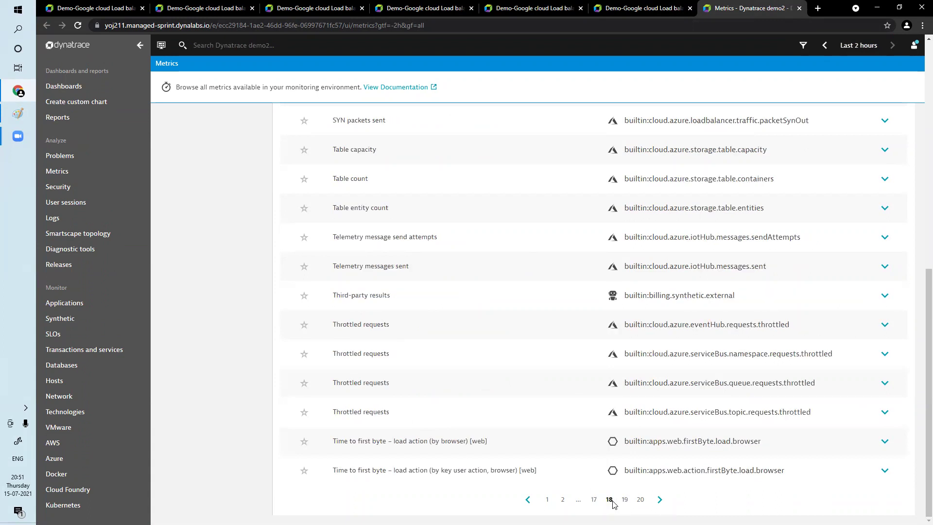
left_click(594, 500)
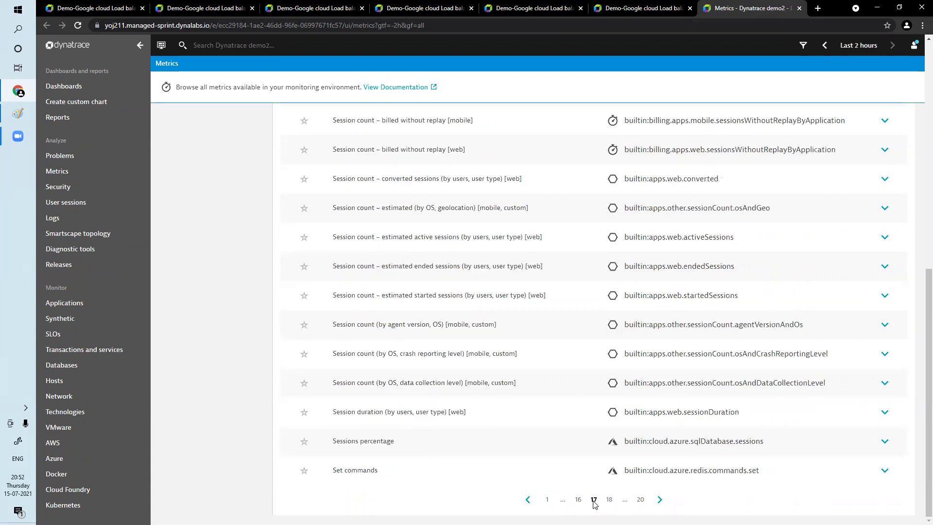
left_click(578, 499)
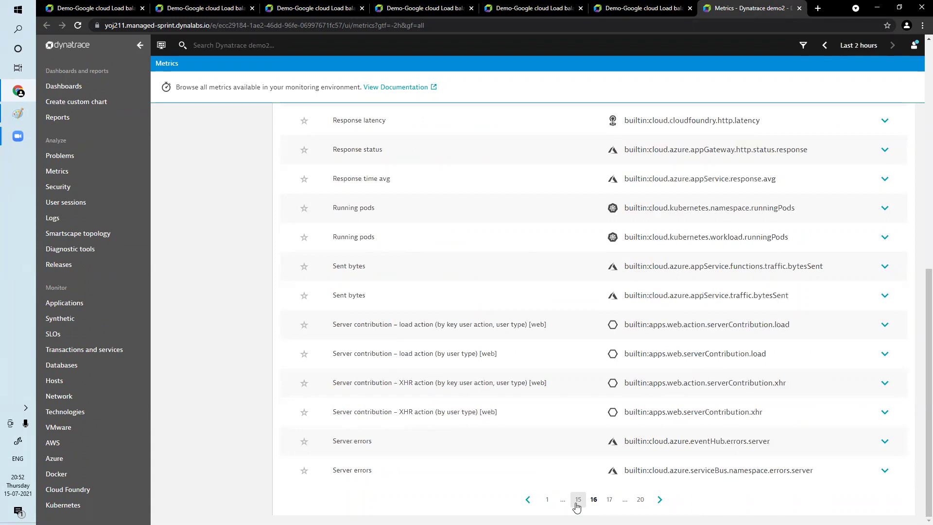
scroll(475, 486, "up", 7)
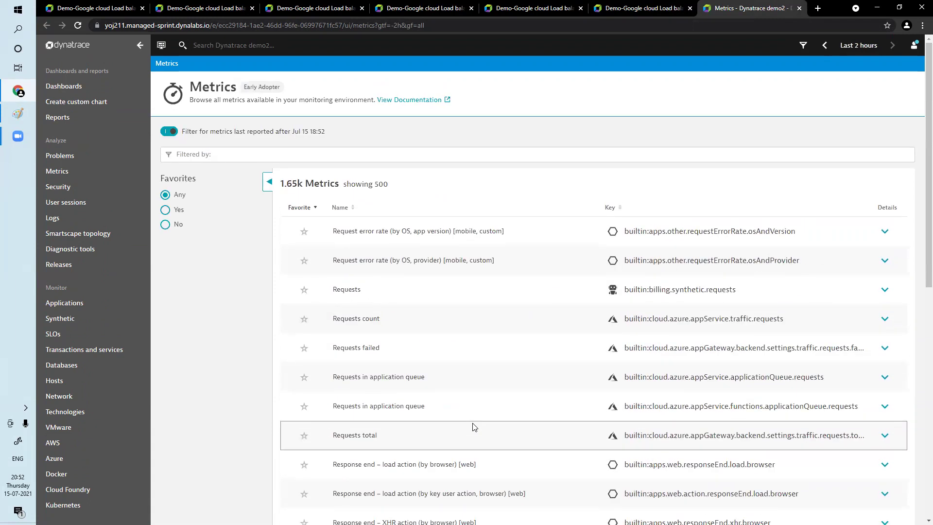
scroll(475, 426, "down", 8)
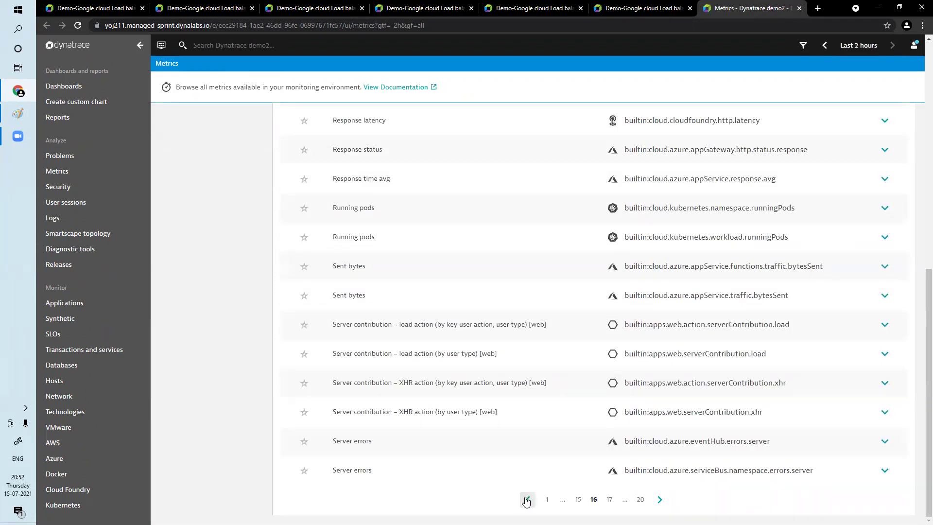
left_click(578, 500)
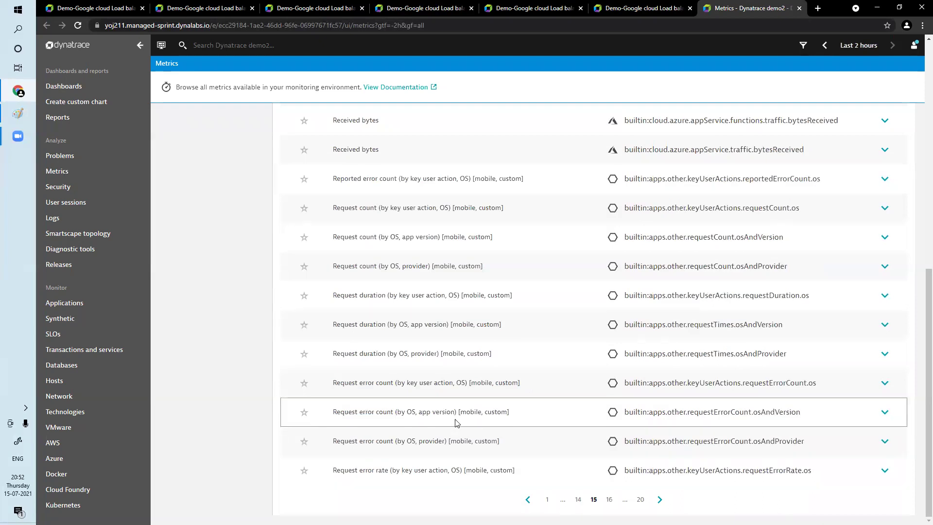
scroll(456, 423, "up", 8)
scroll(457, 423, "down", 8)
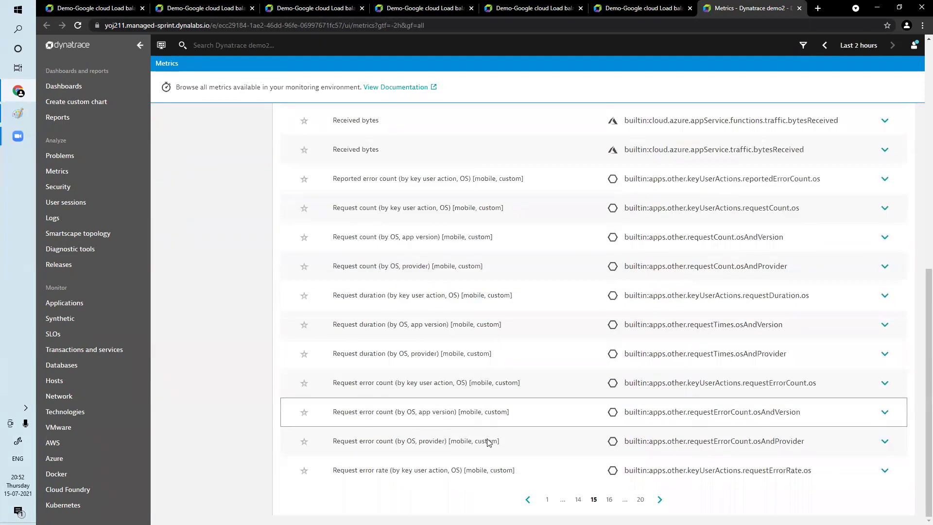
left_click(528, 500)
left_click(528, 499)
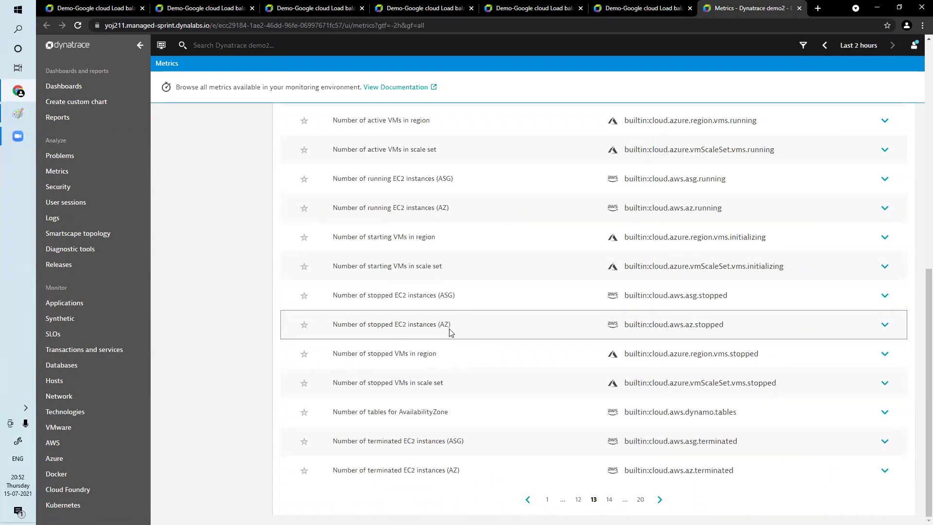
Expand the details of the Number of active VMs in region metric and create a chart from it
scroll(451, 333, "up", 5)
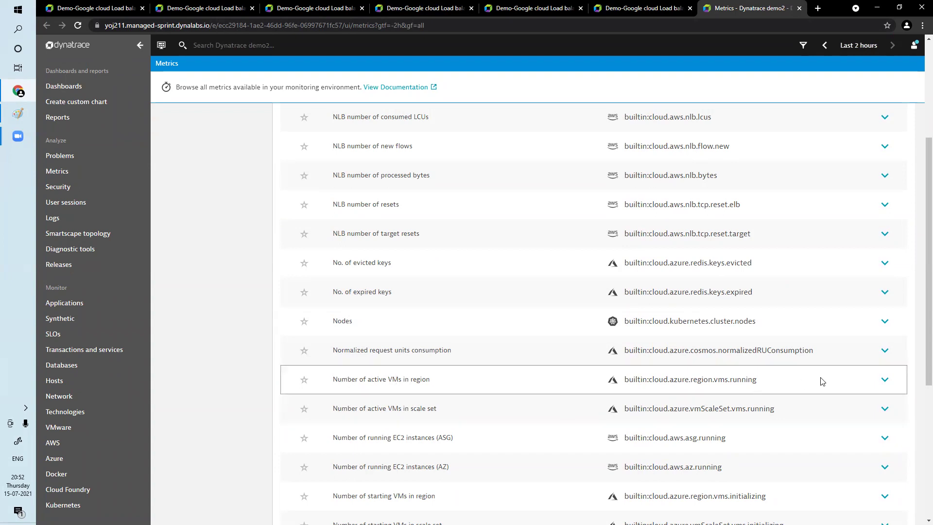
left_click(885, 379)
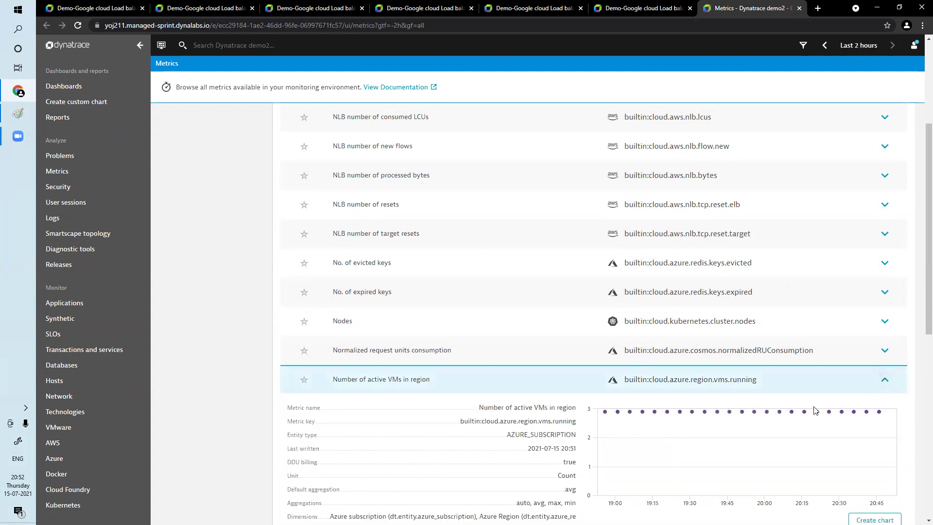
left_click(874, 263)
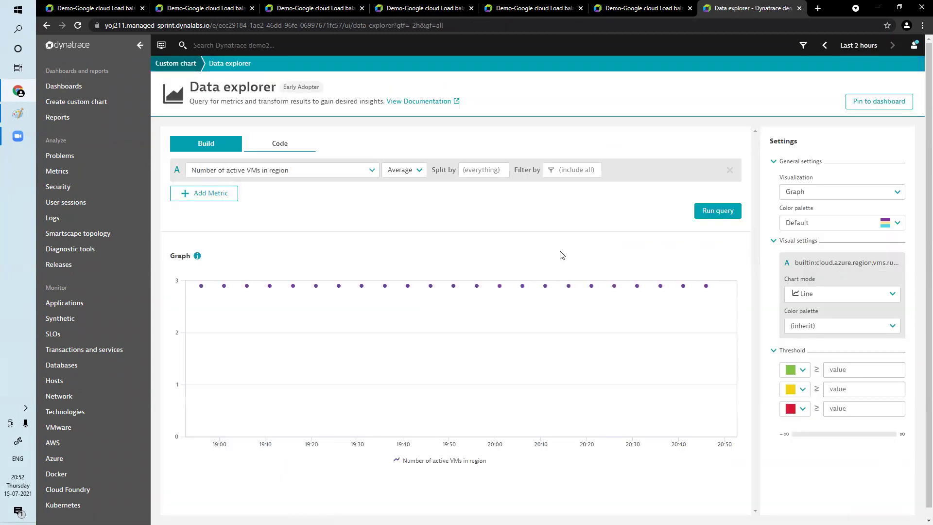
Split the active VMs metric by Azure subscription and run the query
left_click(478, 172)
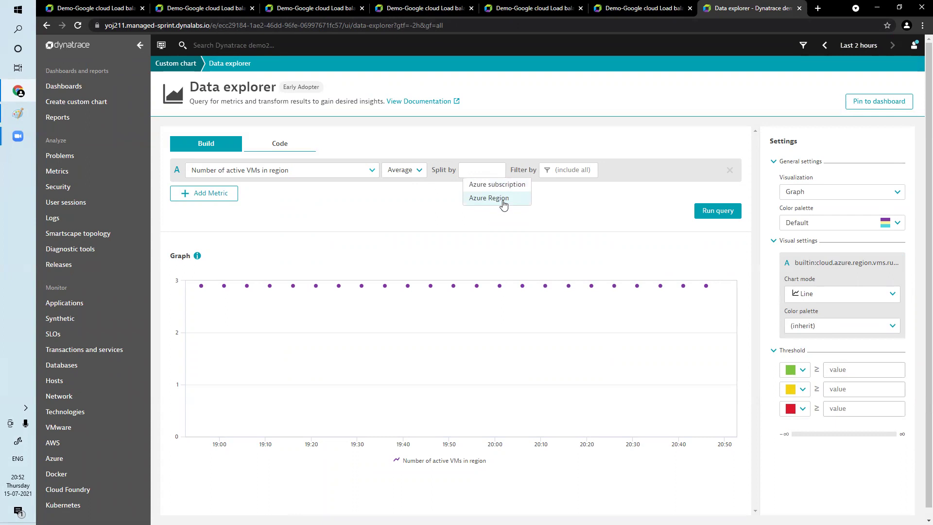
left_click(499, 184)
left_click(718, 212)
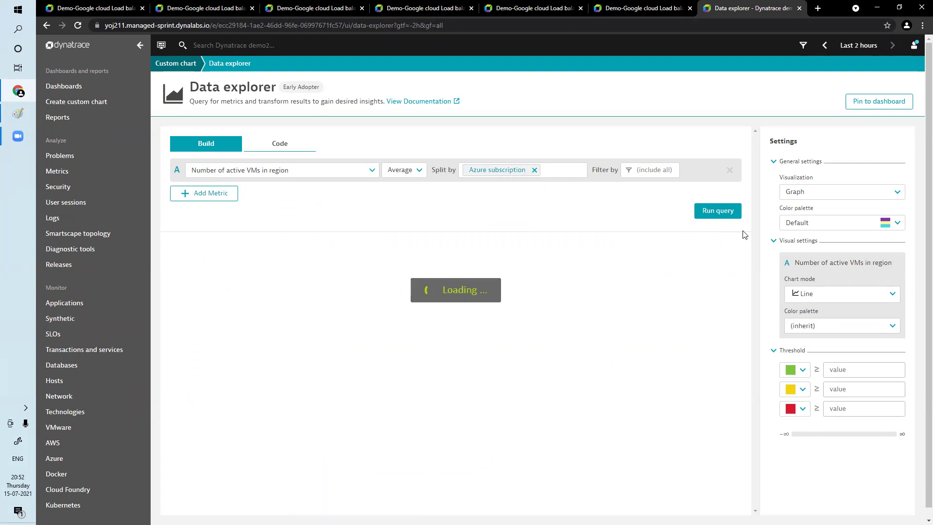
Try the Top list visualization for the active VMs query and switch it to Table
left_click(837, 193)
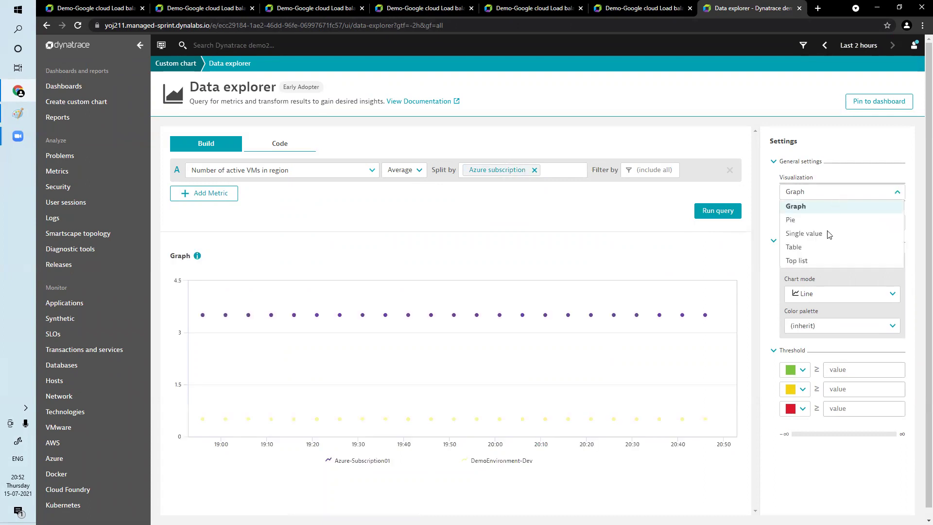
left_click(816, 261)
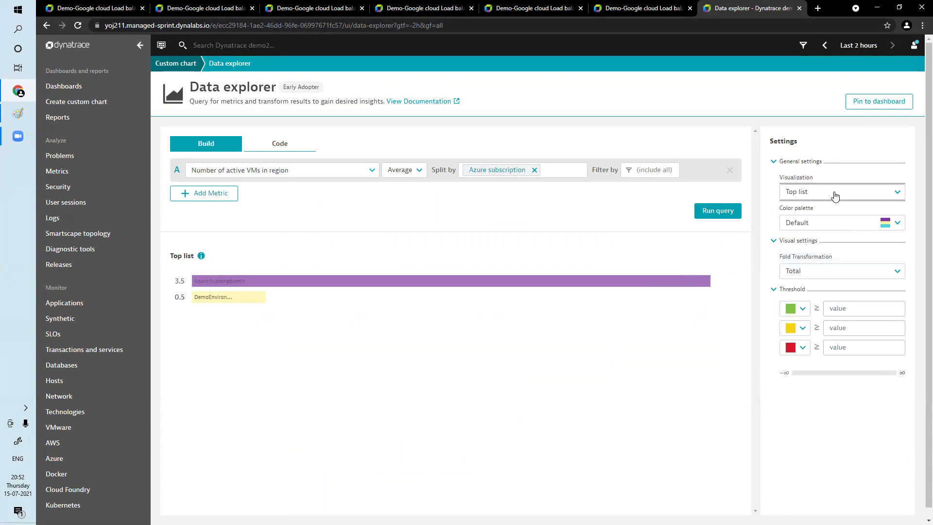
left_click(834, 192)
left_click(811, 245)
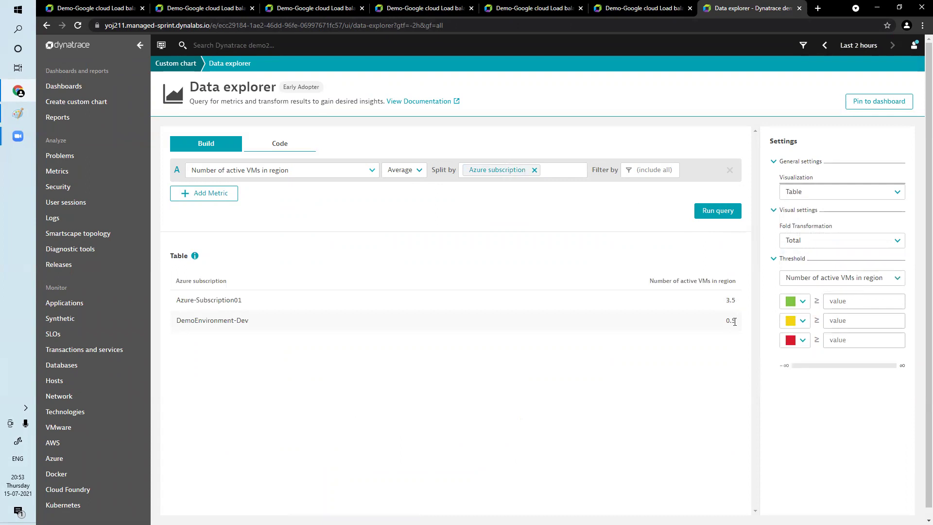
Add Azure Region as a second split, rerun the query, and review the active VM rows per subscription and region
left_click(548, 171)
left_click(561, 185)
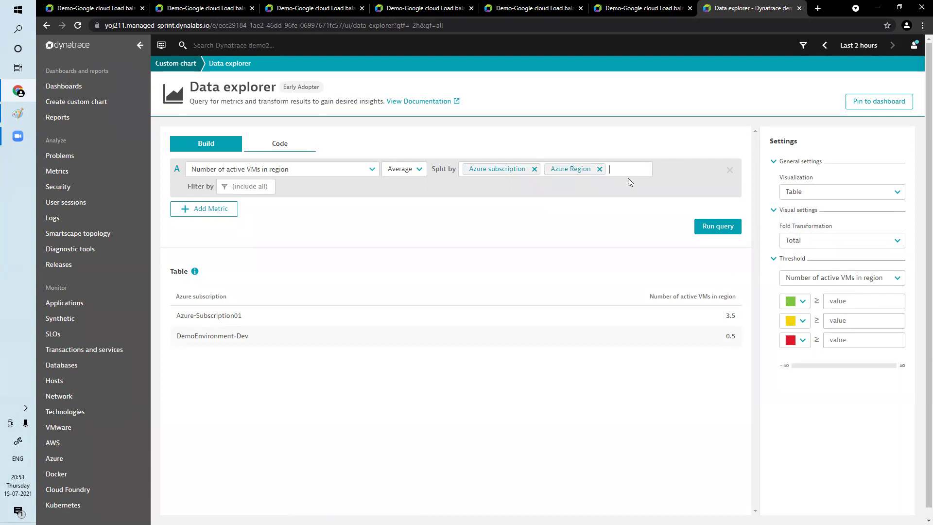
left_click(707, 227)
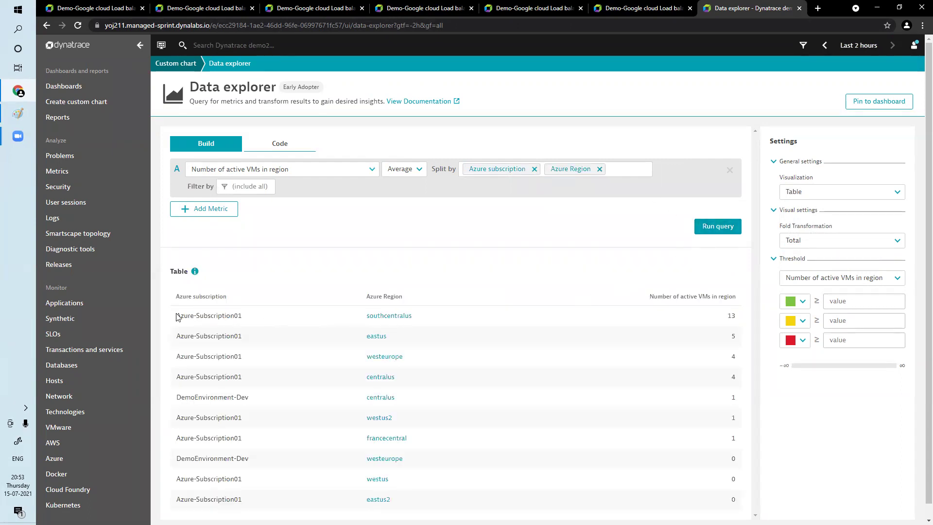
left_click_drag(180, 315, 222, 316)
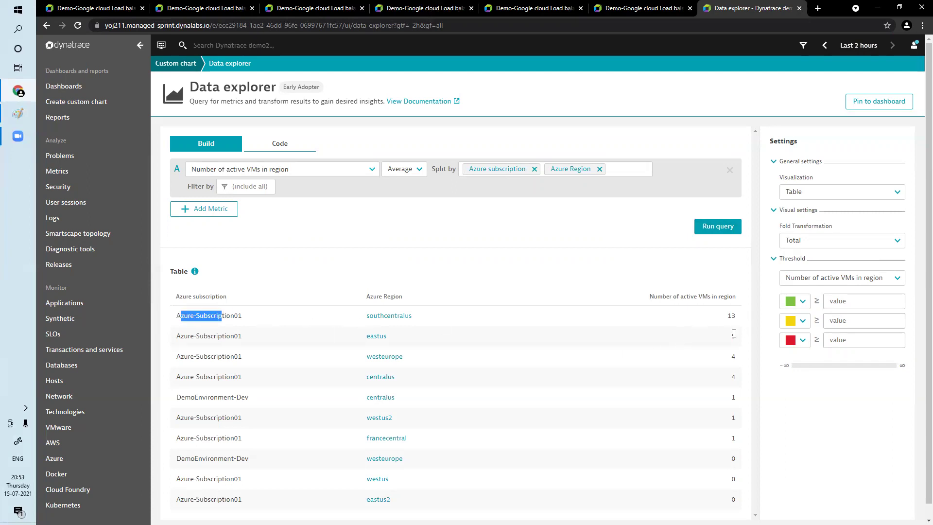
scroll(663, 352, "down", 1)
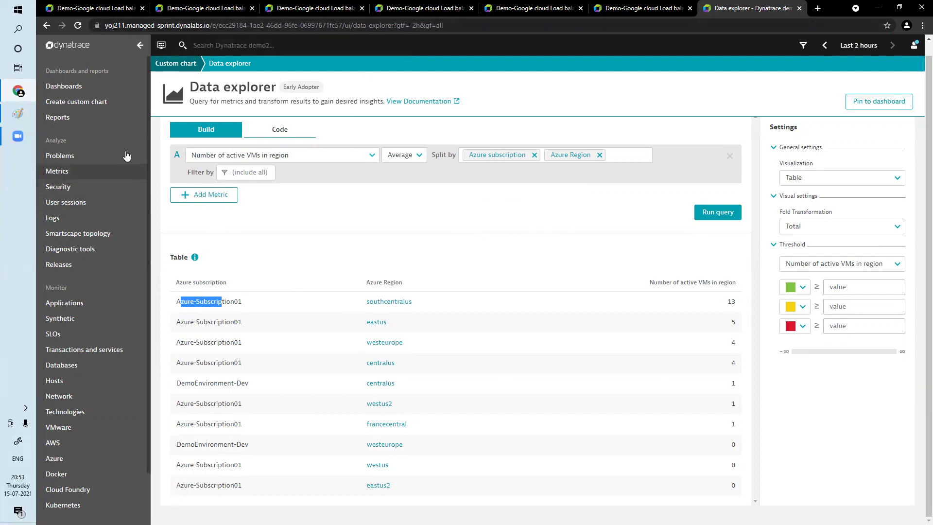
Return to the Metrics page and filter the list by the text "aws"
left_click(68, 173)
left_click(287, 155)
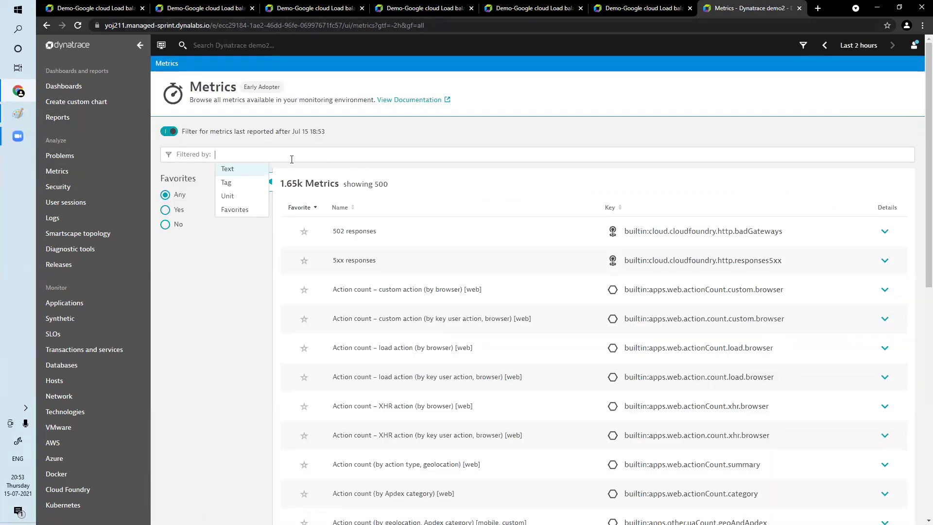
left_click(246, 170)
type("aws")
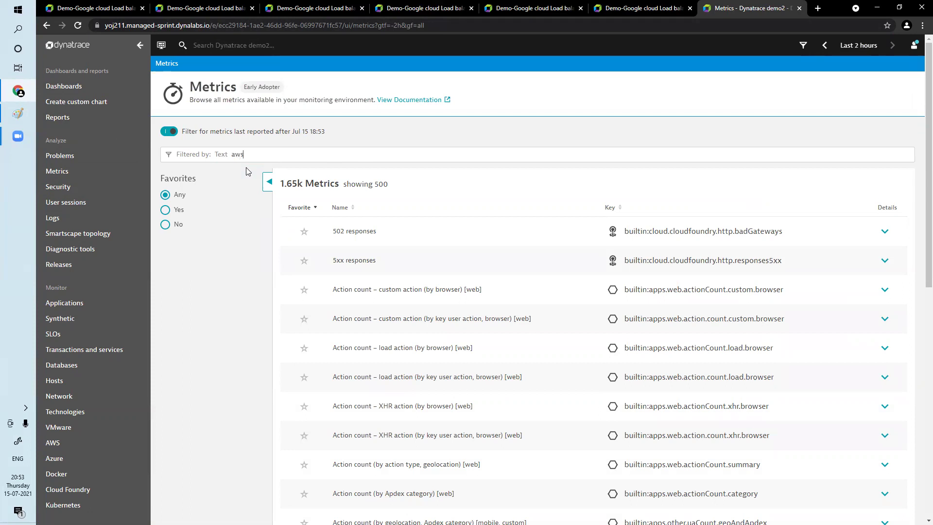
key("Return")
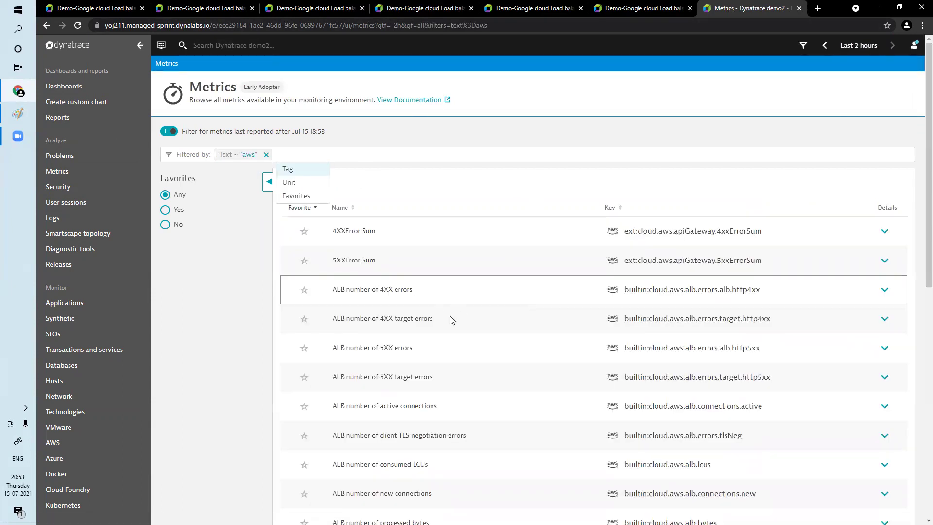
Find the Number of running EC2 instances (ASG) metric on page 4 of the filtered list and create a chart from it
scroll(430, 383, "down", 5)
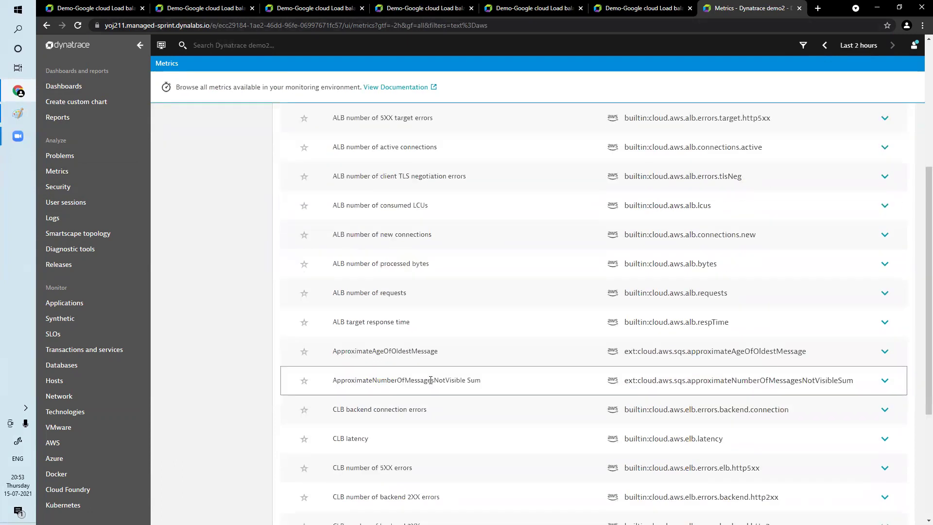
scroll(430, 380, "down", 4)
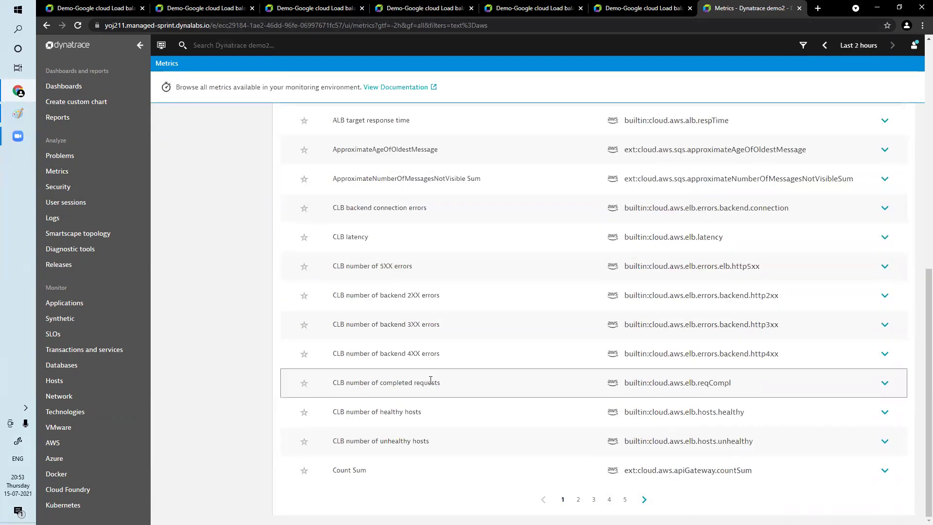
left_click(578, 501)
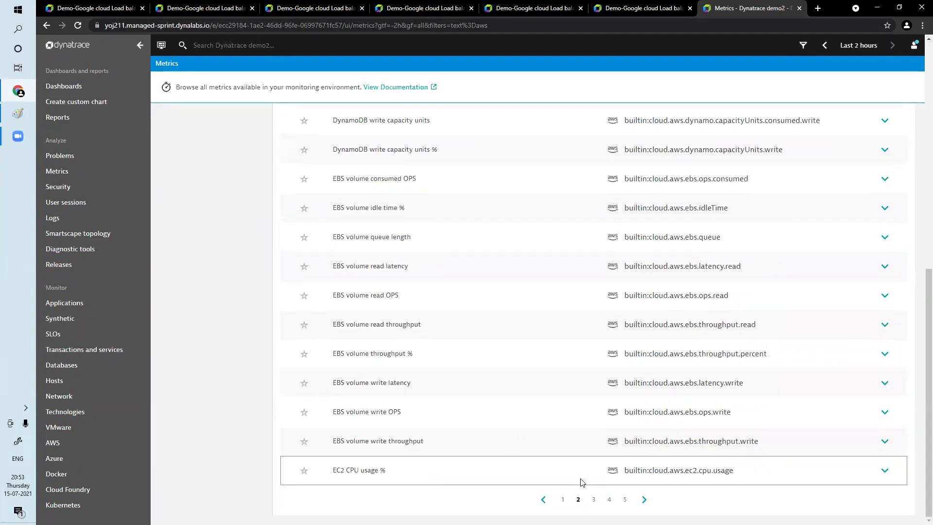
left_click(594, 500)
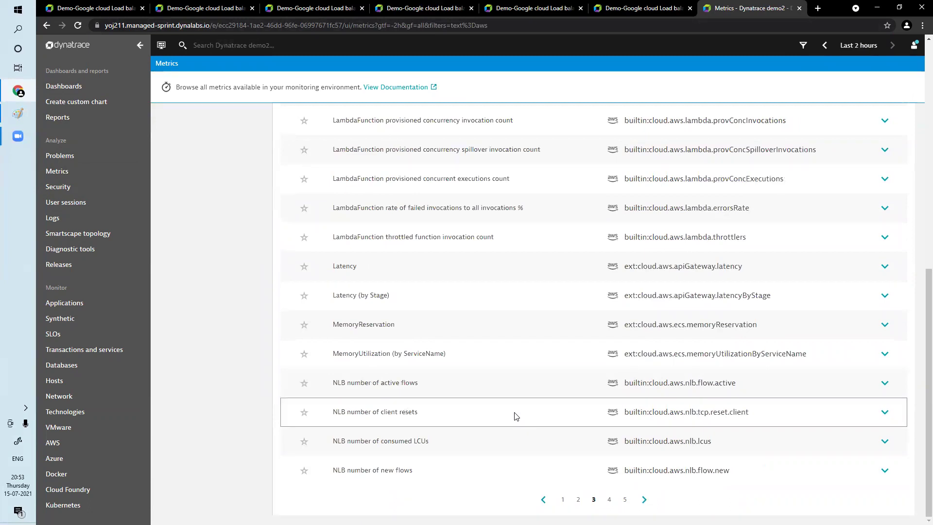
left_click(609, 500)
scroll(535, 437, "up", 5)
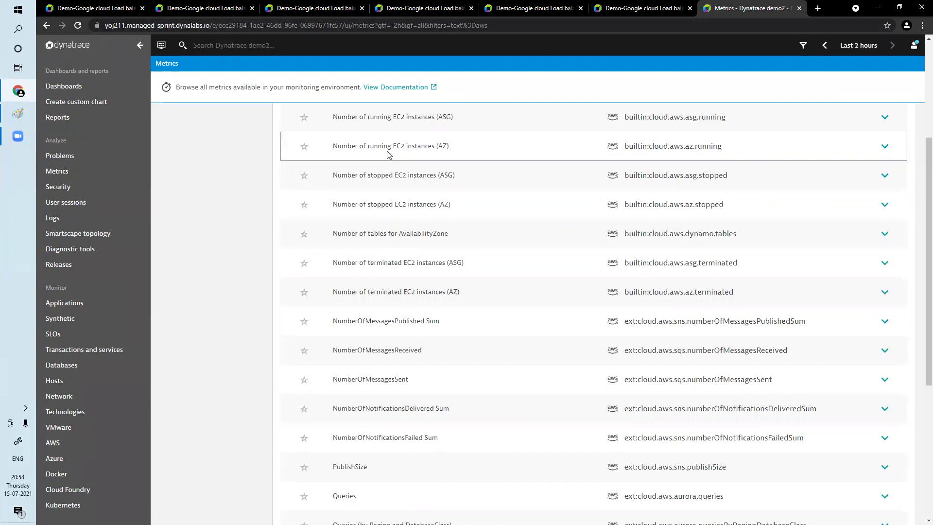
scroll(389, 154, "up", 5)
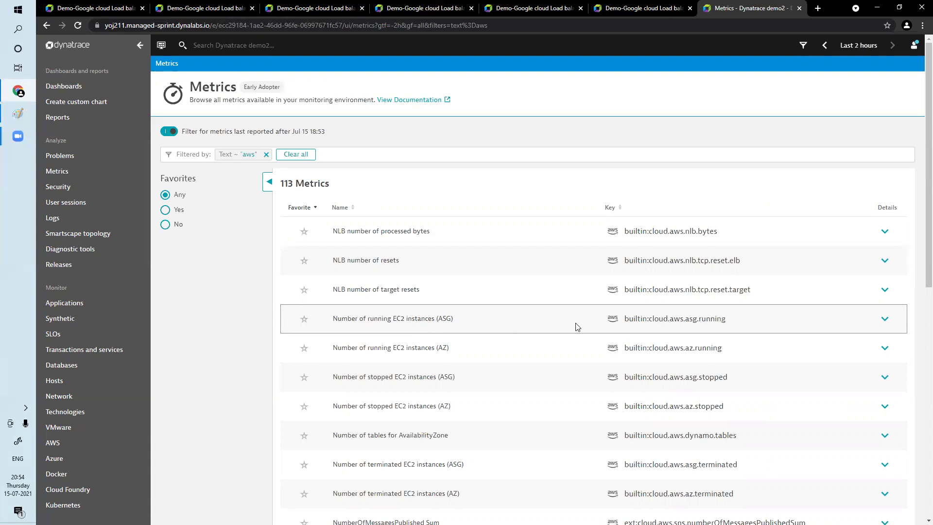
left_click(884, 319)
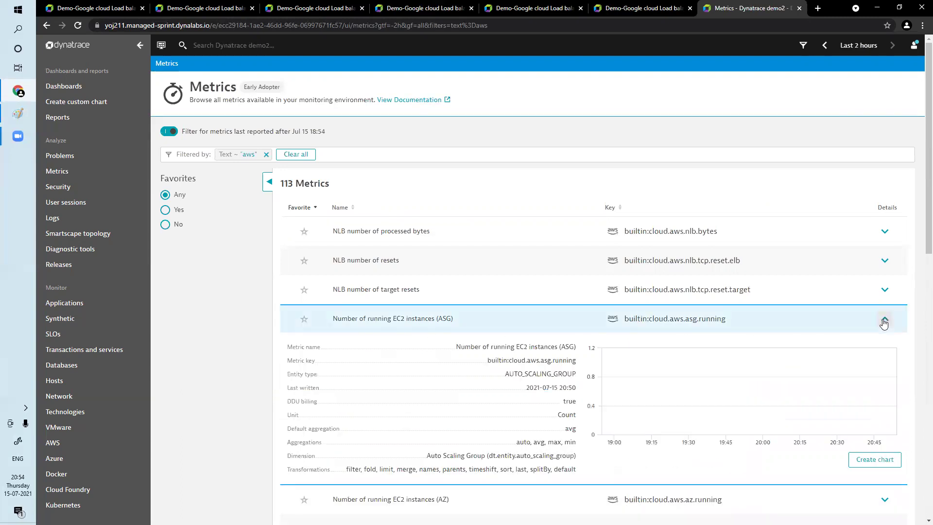
left_click(875, 462)
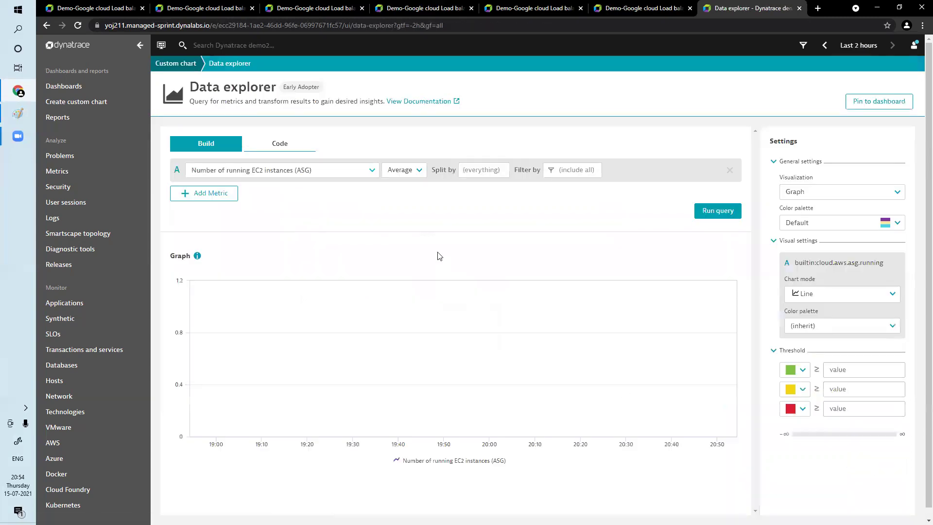
Split the Number of running EC2 instances (ASG) metric by Auto Scaling Group and run the query
left_click(487, 170)
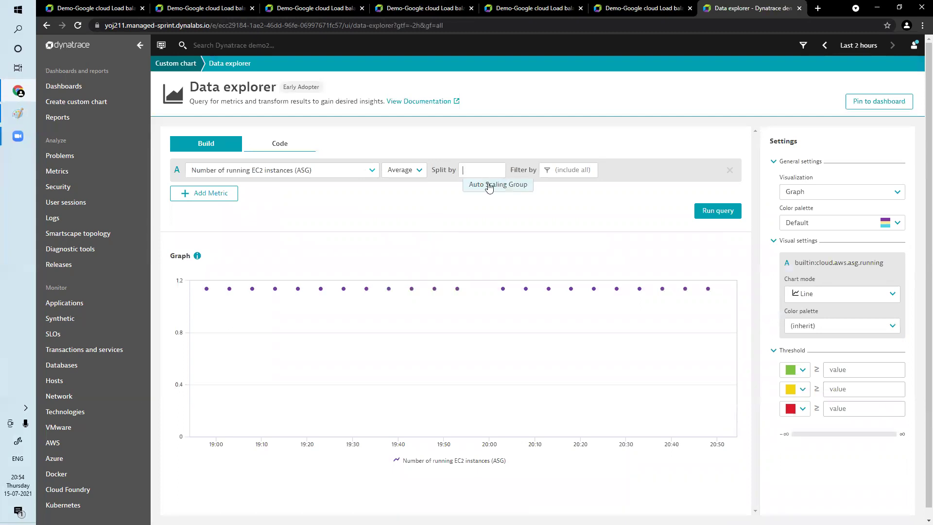
left_click(488, 184)
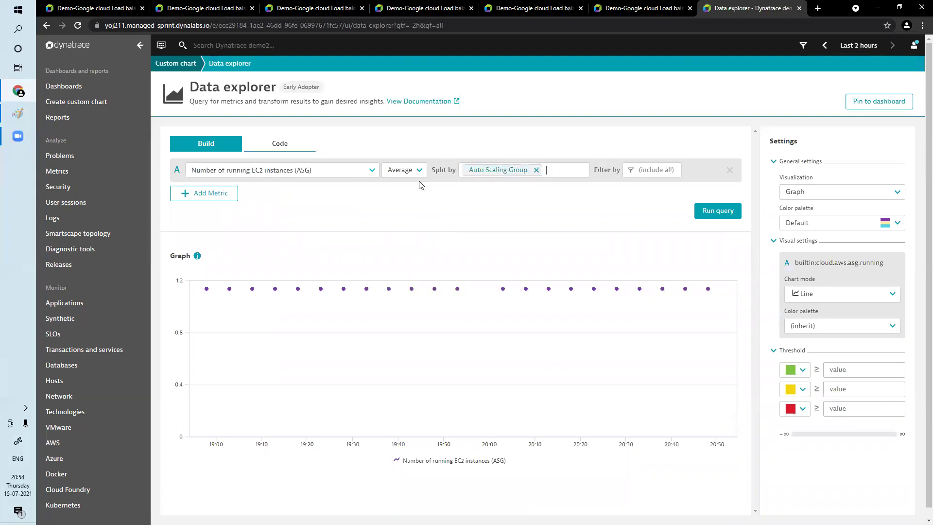
left_click(637, 171)
left_click(647, 240)
left_click(720, 216)
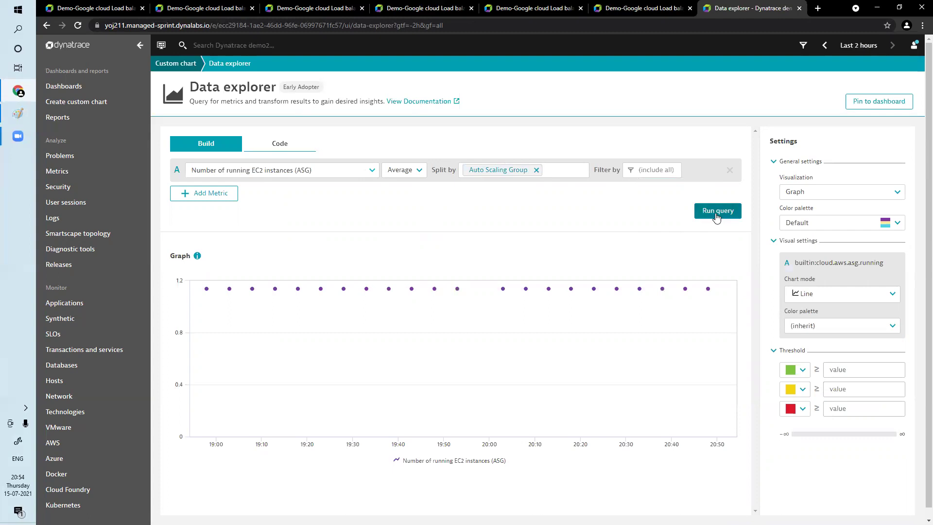
Show the EC2 instances query as a Table and review the rows per Auto Scaling Group
left_click(804, 194)
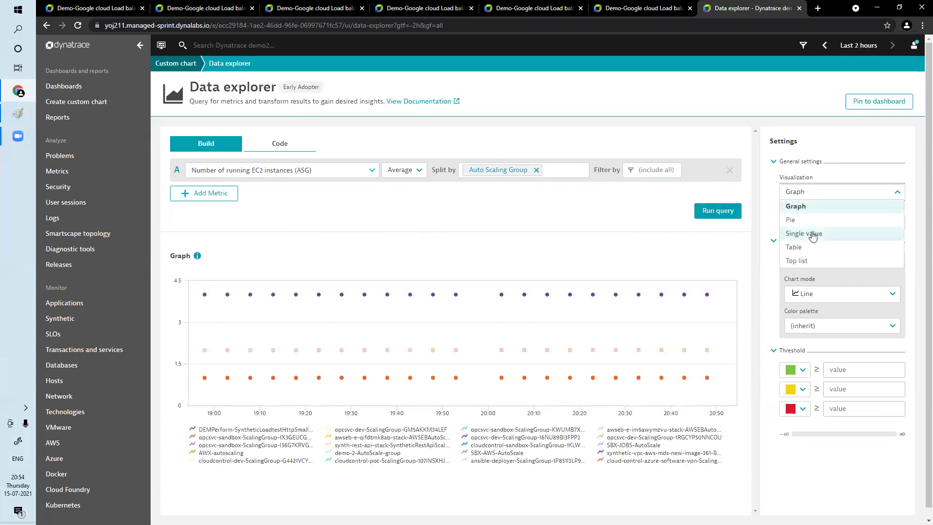
left_click(806, 249)
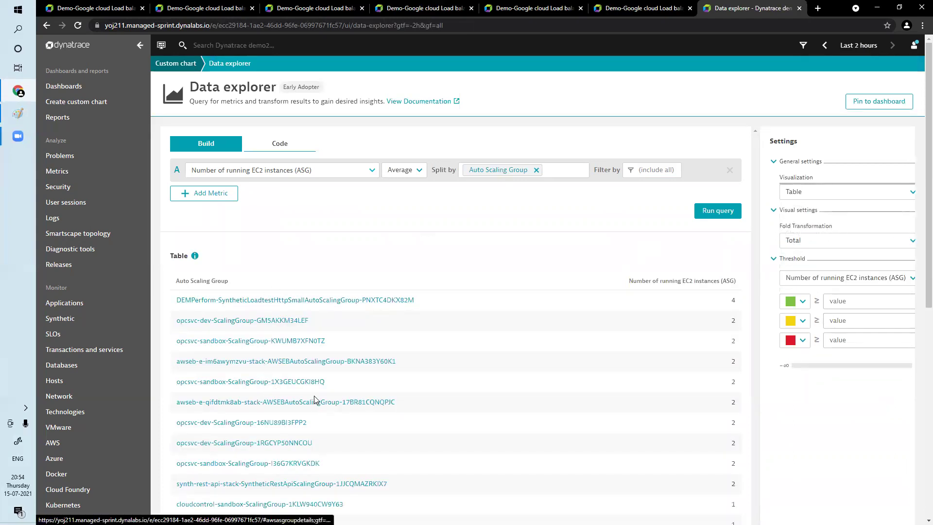
scroll(314, 400, "down", 5)
scroll(313, 400, "up", 5)
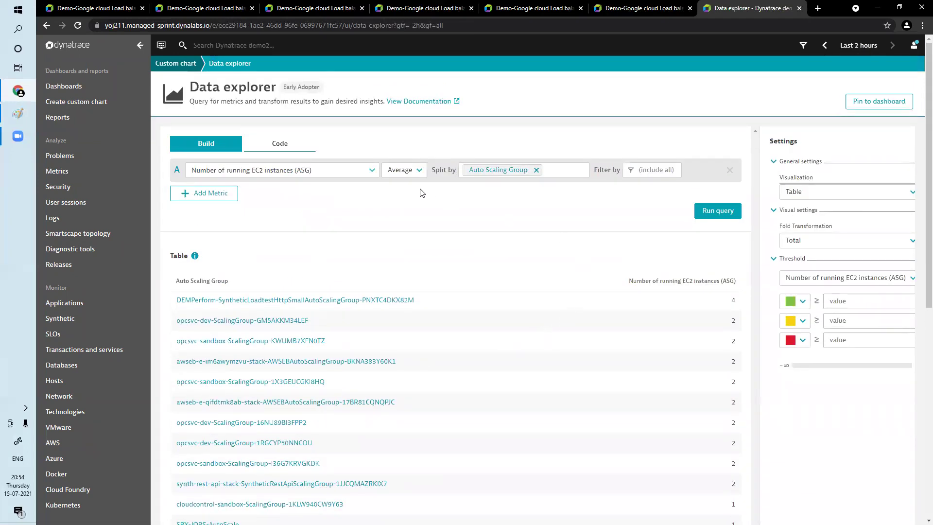
left_click(368, 176)
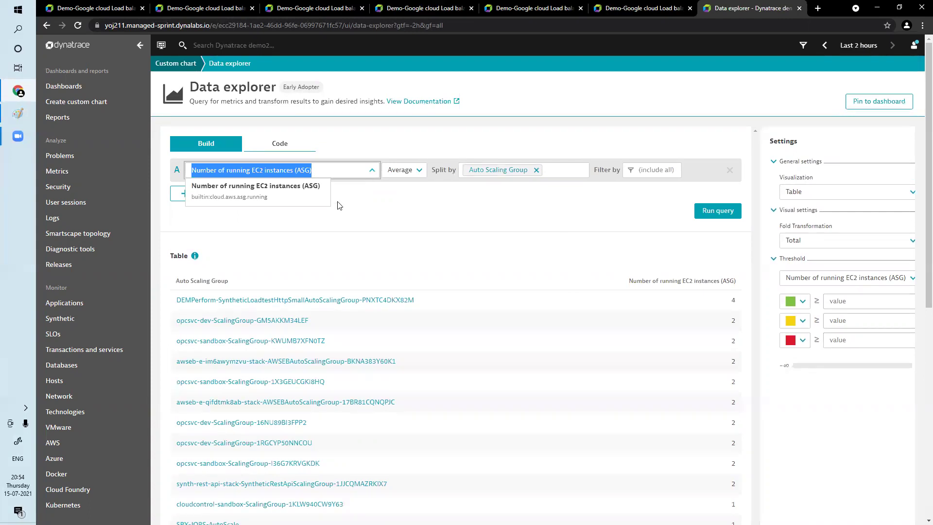
key("Escape")
Return to the Metrics list filtered by "aws", find RDS connections on page 4, and create a chart from it
left_click(57, 171)
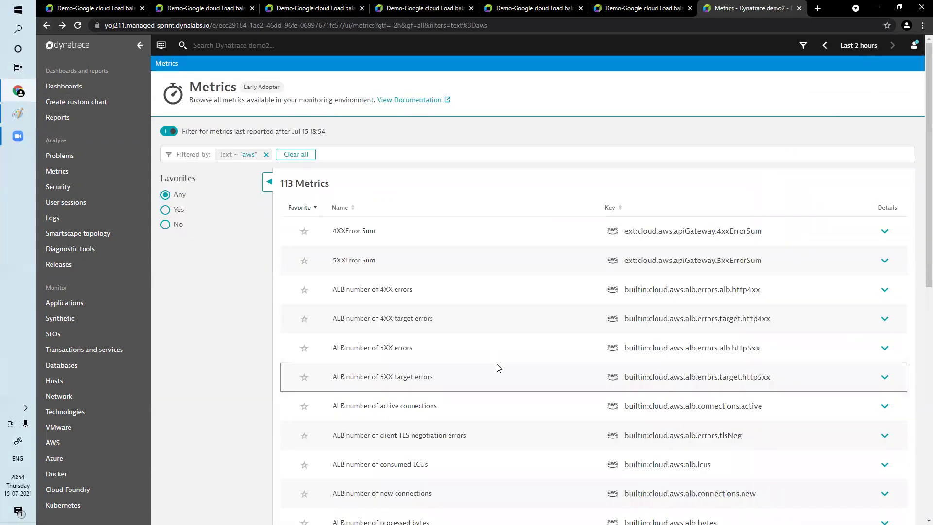
scroll(498, 368, "down", 10)
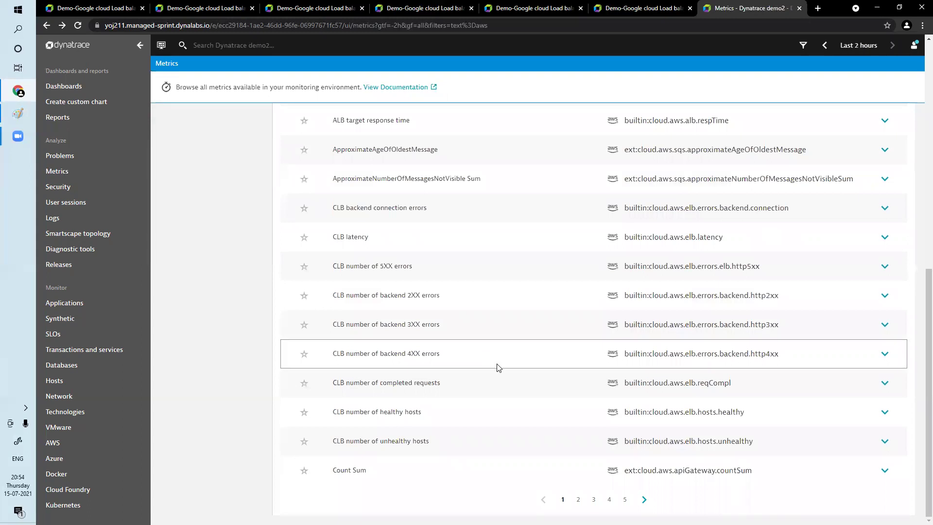
left_click(644, 500)
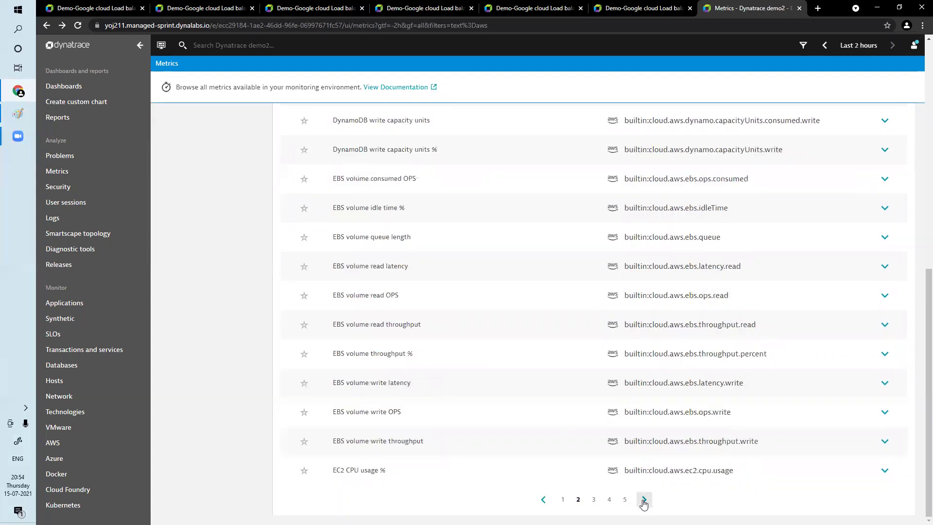
left_click(644, 499)
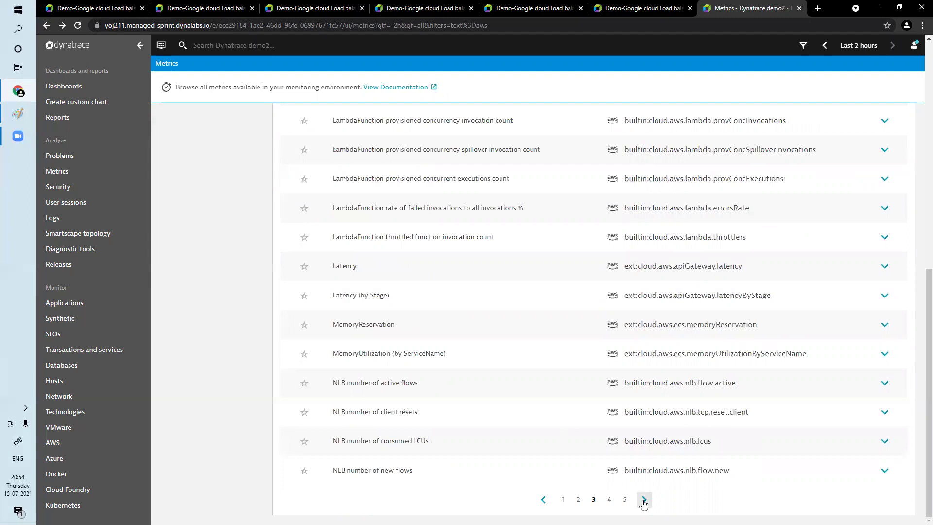
left_click(644, 500)
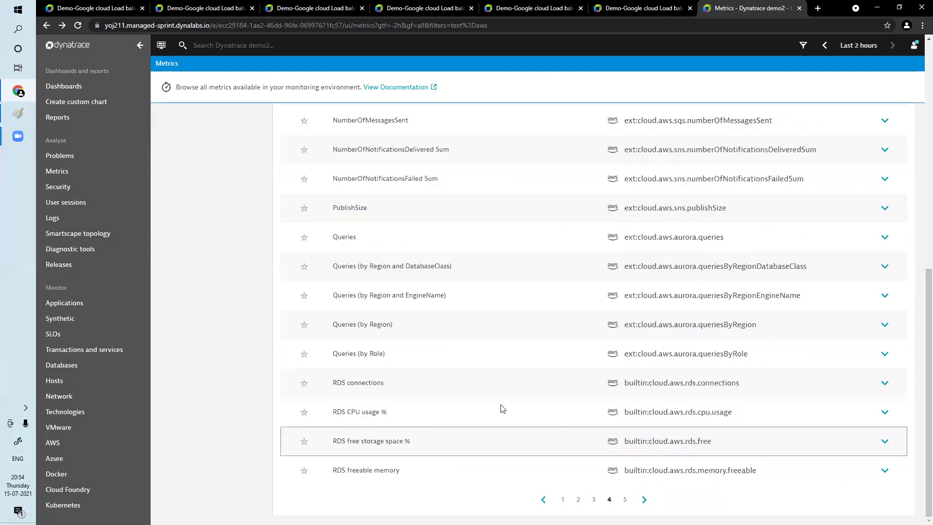
left_click(885, 382)
scroll(858, 408, "down", 3)
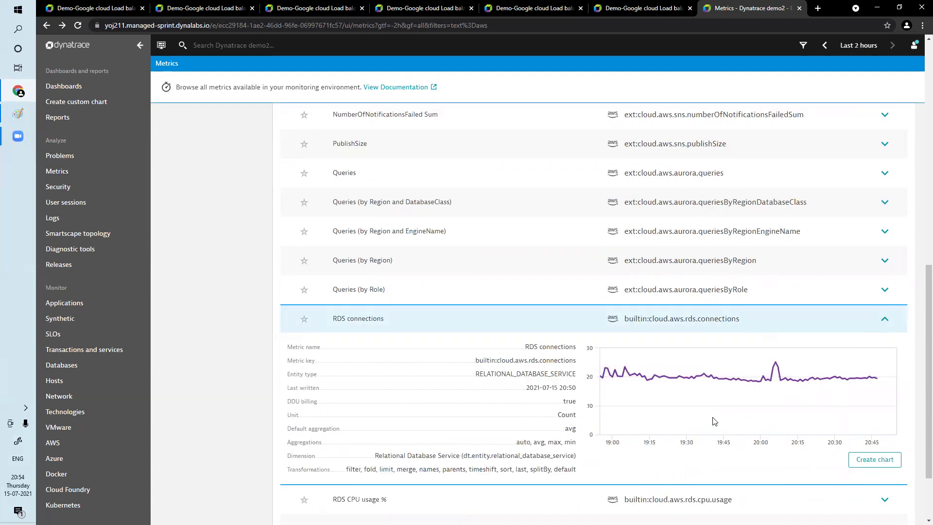
left_click(887, 373)
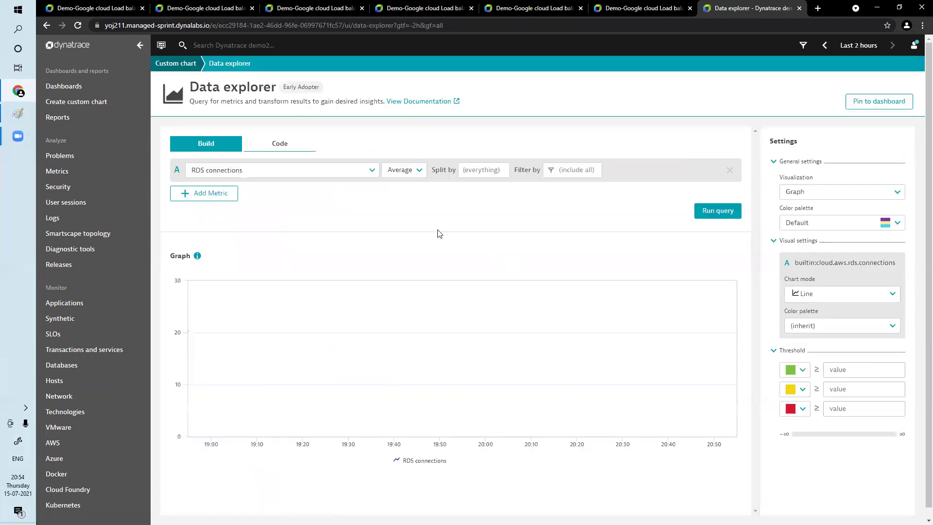
Split RDS connections by Relational Database Service, run the query, and show the result as a Table
left_click(478, 169)
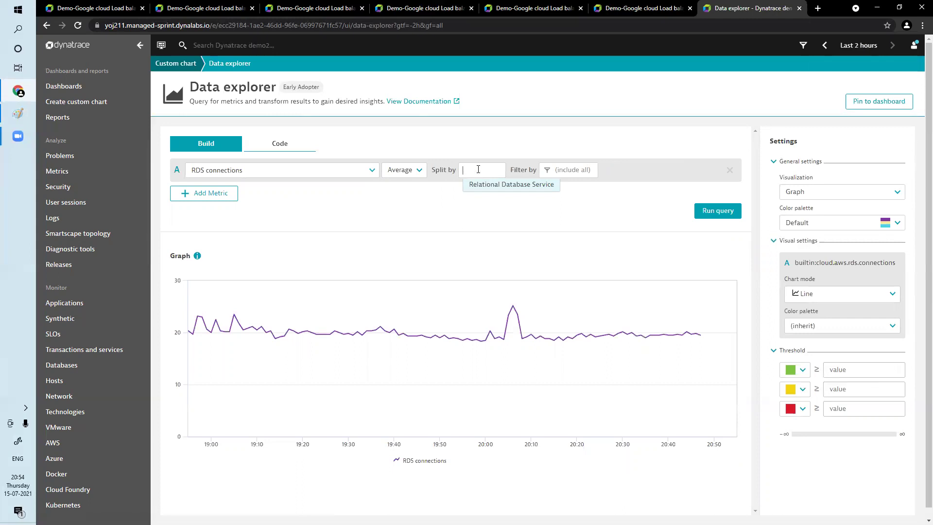
left_click(482, 183)
left_click(723, 212)
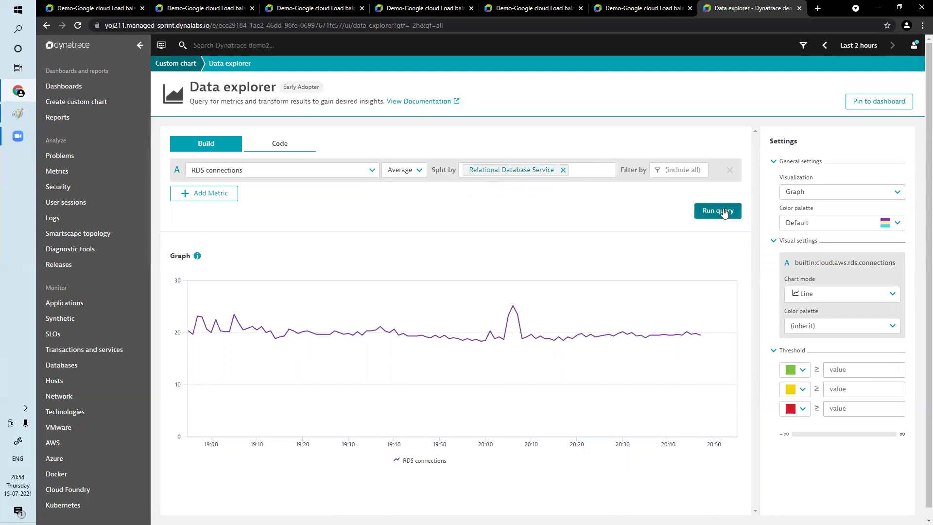
left_click(822, 195)
left_click(820, 249)
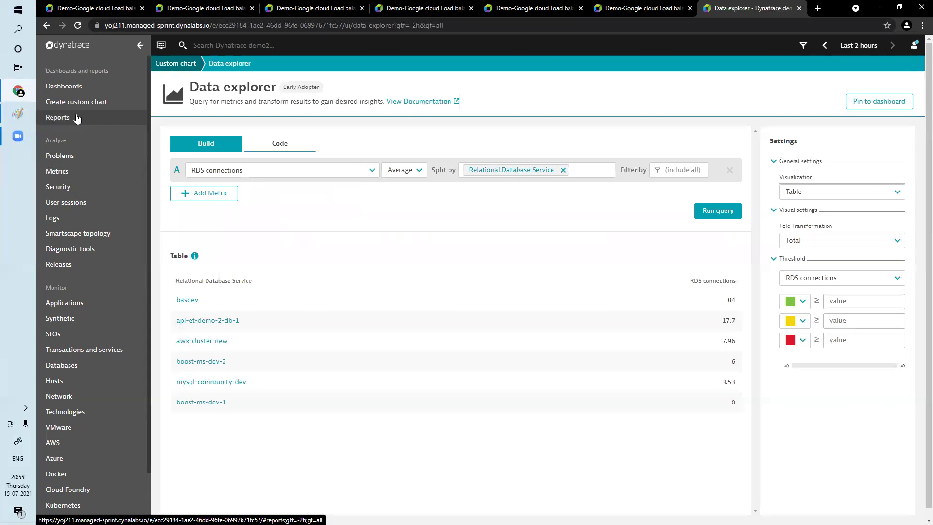
Return to the Metrics page and filter the list by the text "promethous"
left_click(72, 172)
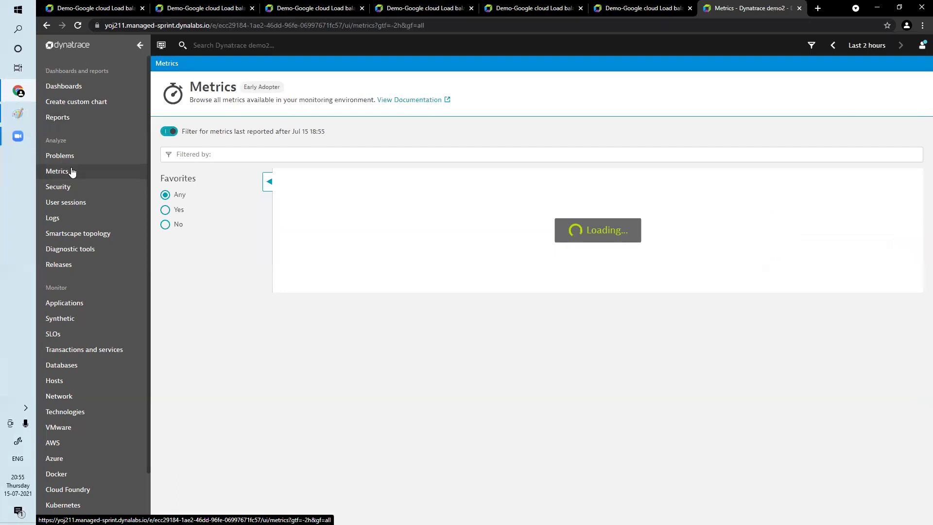
left_click(204, 154)
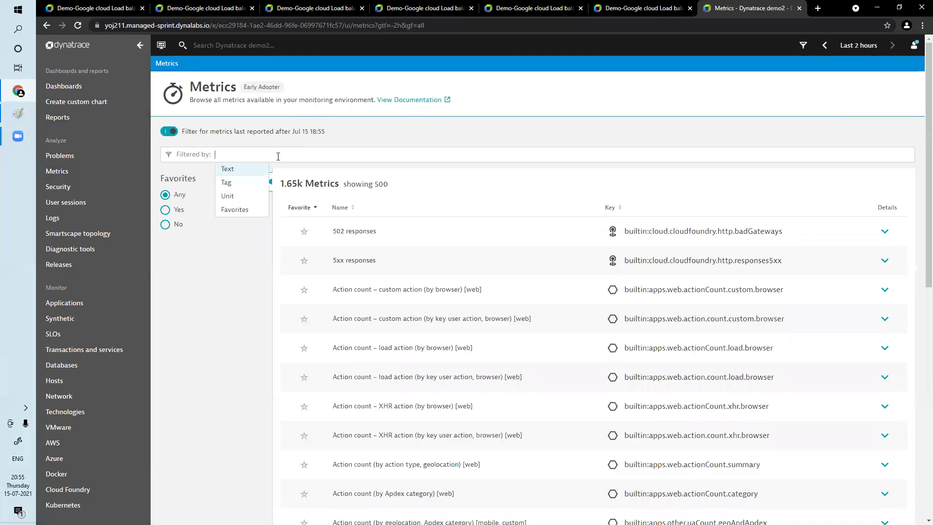
left_click(252, 170)
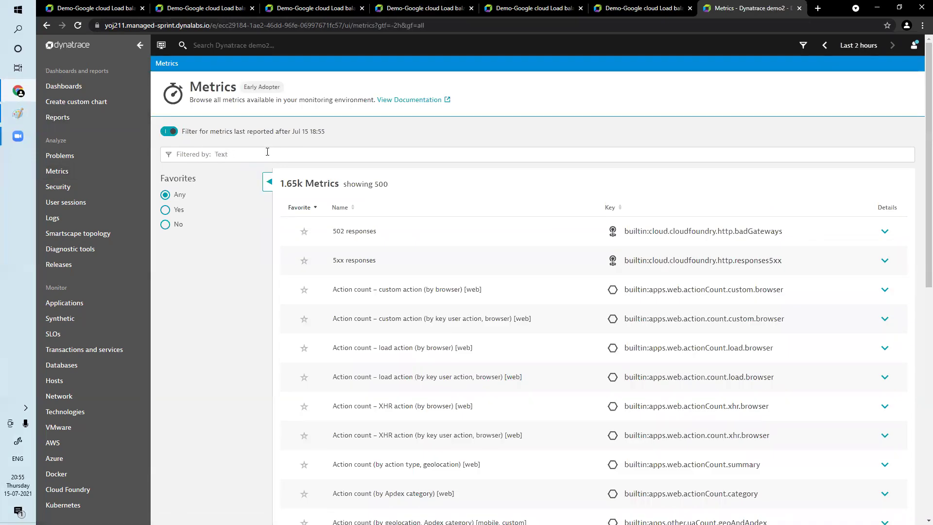
type("promethous")
key("Return")
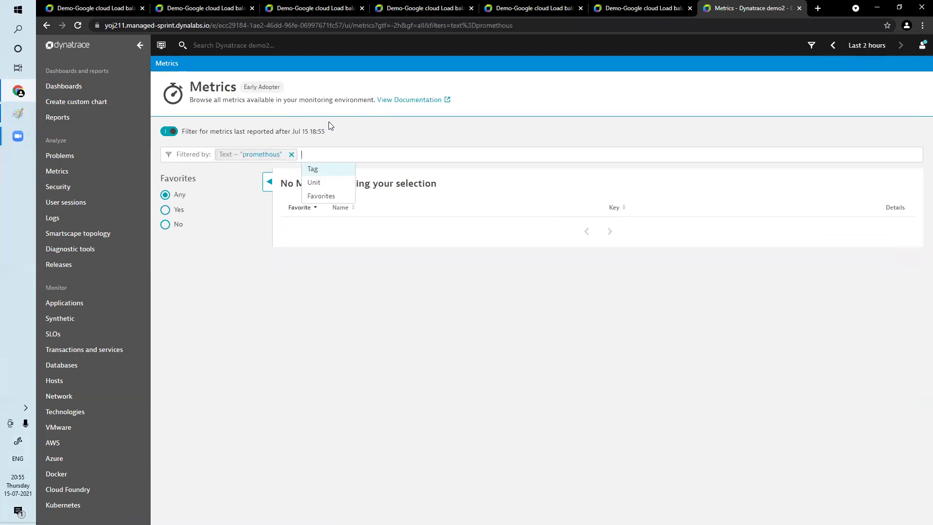
Replace the metrics text filter with "tele" and look through the matching telegraf metrics
left_click(291, 155)
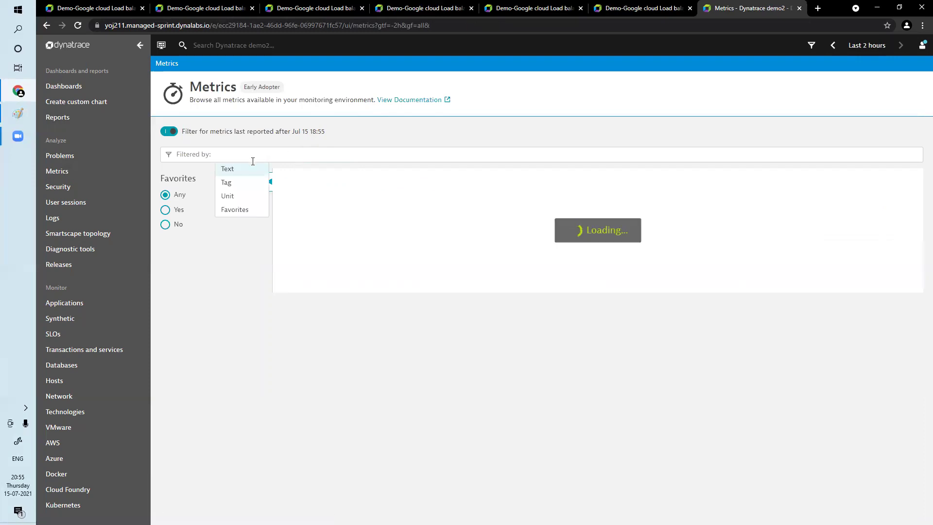
type("tele")
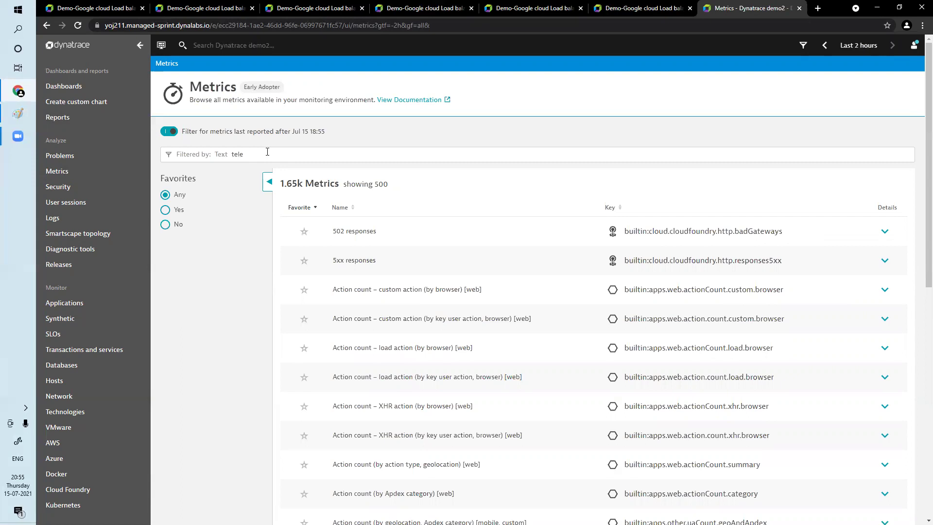
key("Return")
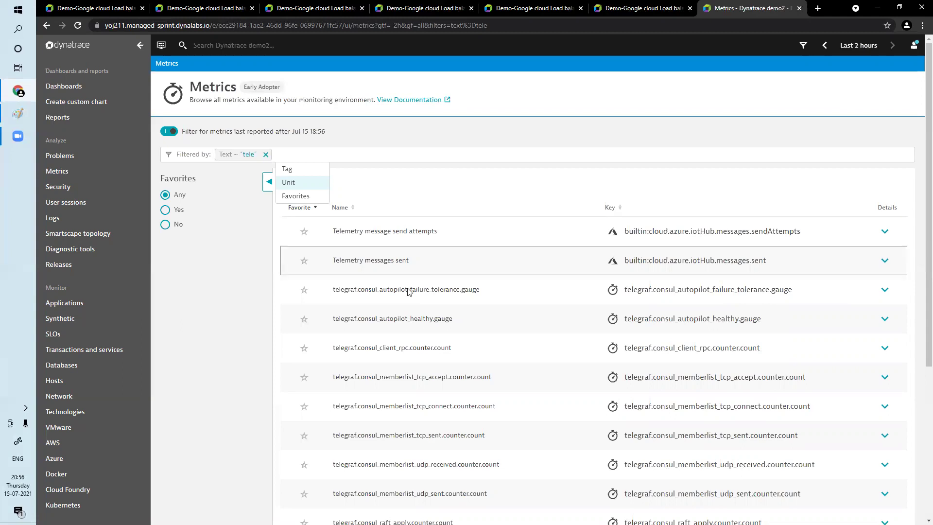
scroll(380, 340, "down", 5)
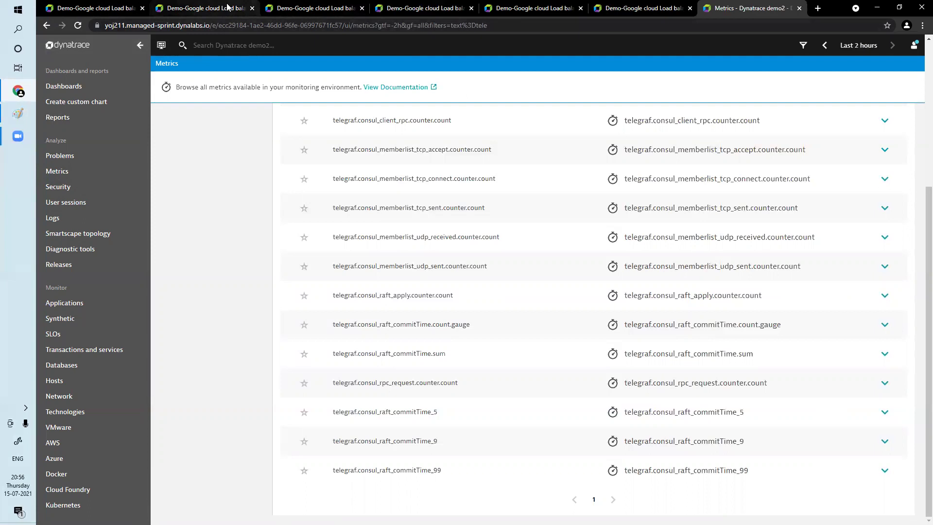
Switch back to the Demo-Google cloud Load balancing HTTPS dashboard and review its request count and latency tiles
left_click(637, 7)
scroll(608, 325, "down", 2)
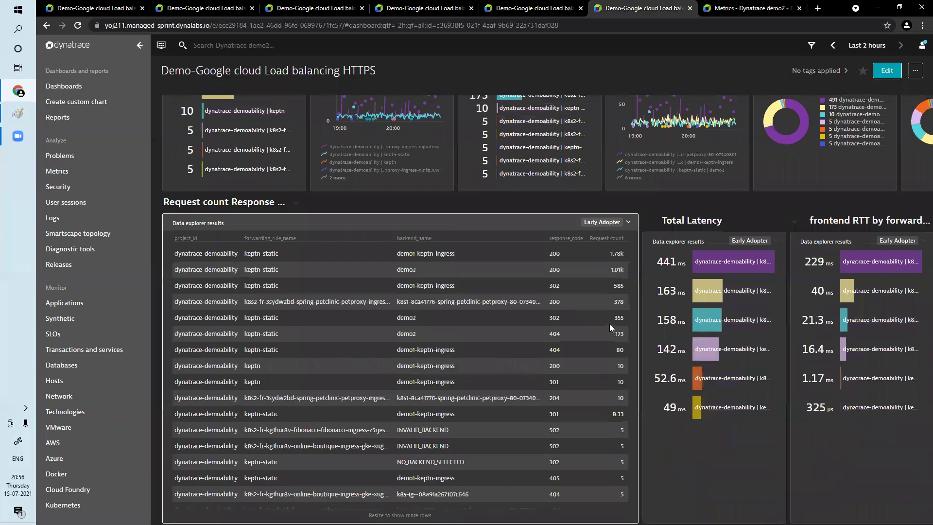
scroll(610, 324, "up", 2)
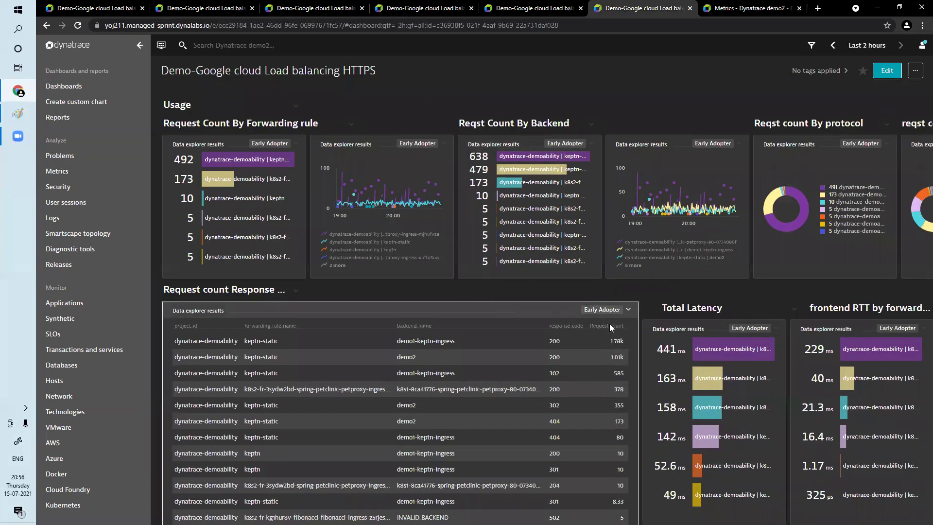